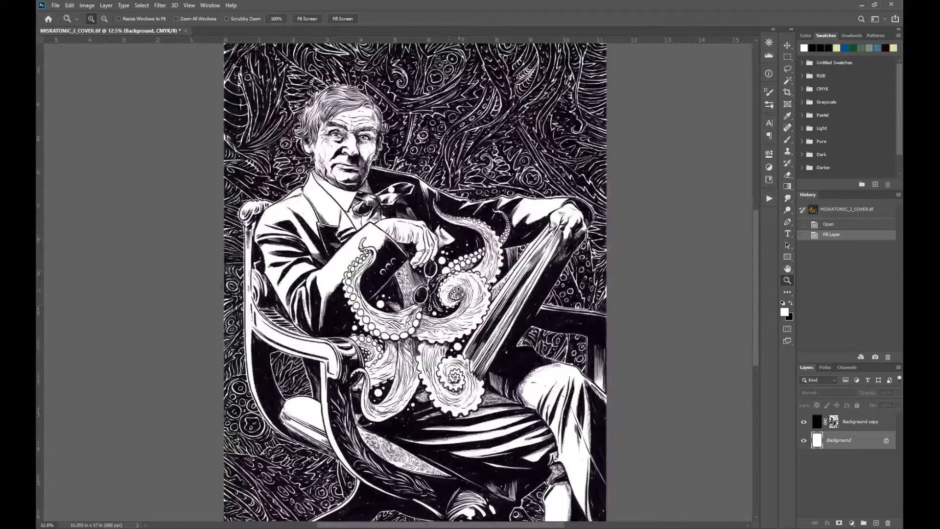
Examine the black-and-white line art of MISKATONIC_2_COVER.tif at several magnifications
alt+click(444, 300)
alt+click(444, 300)
alt+click(445, 300)
alt+click(445, 300)
alt+click(445, 300)
alt+click(445, 300)
alt+click(444, 301)
drag(477, 332, 425, 323)
key(ctrl+r)
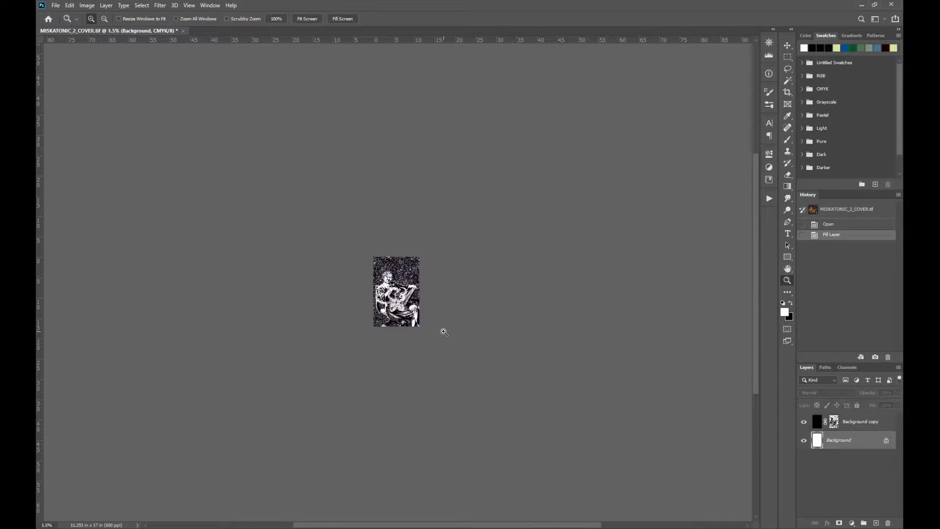
click(427, 328)
click(427, 328)
click(426, 329)
click(427, 328)
drag(336, 229, 491, 372)
drag(527, 436, 445, 373)
click(429, 309)
click(429, 308)
drag(468, 410, 468, 394)
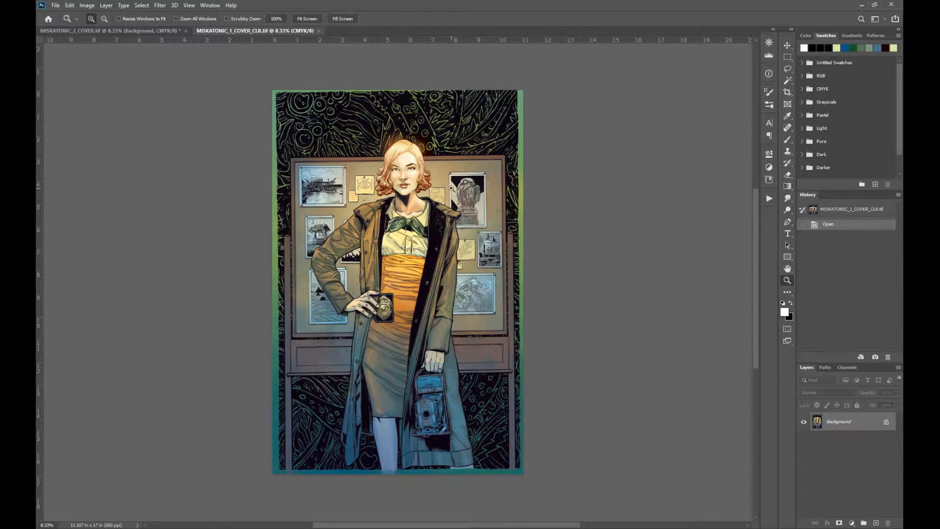
Place MISKATONIC_1_COVER_CLR.tif side by side with the MISKATONIC_2 cover and show it whole at 8.33%
click(409, 237)
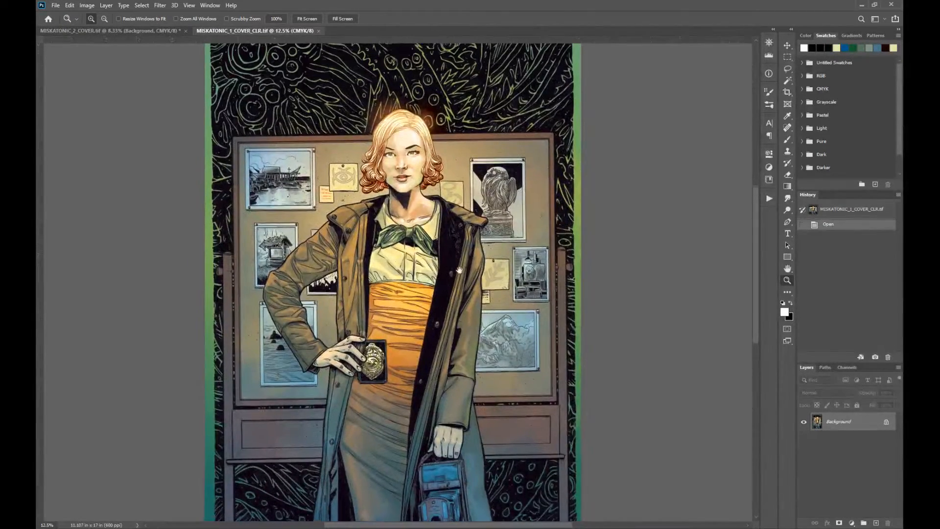
drag(224, 31, 757, 45)
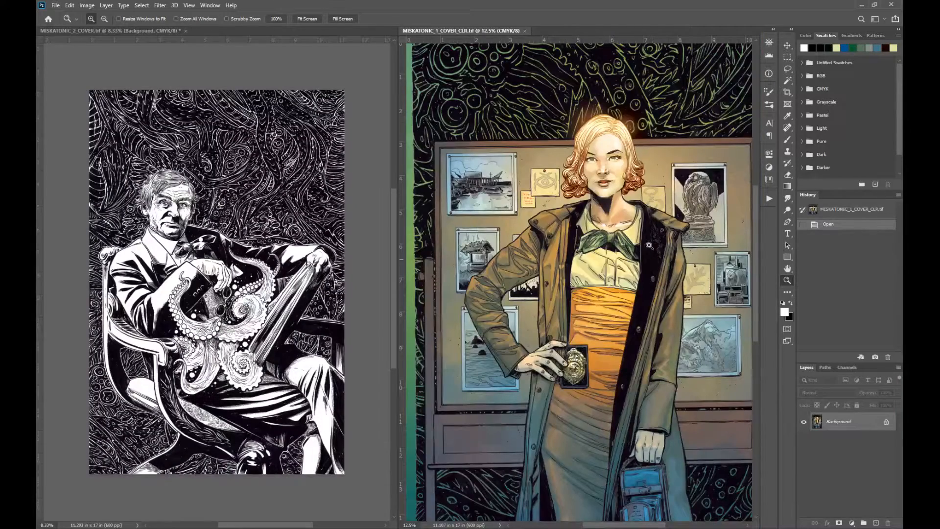
drag(620, 316, 603, 296)
alt+click(584, 247)
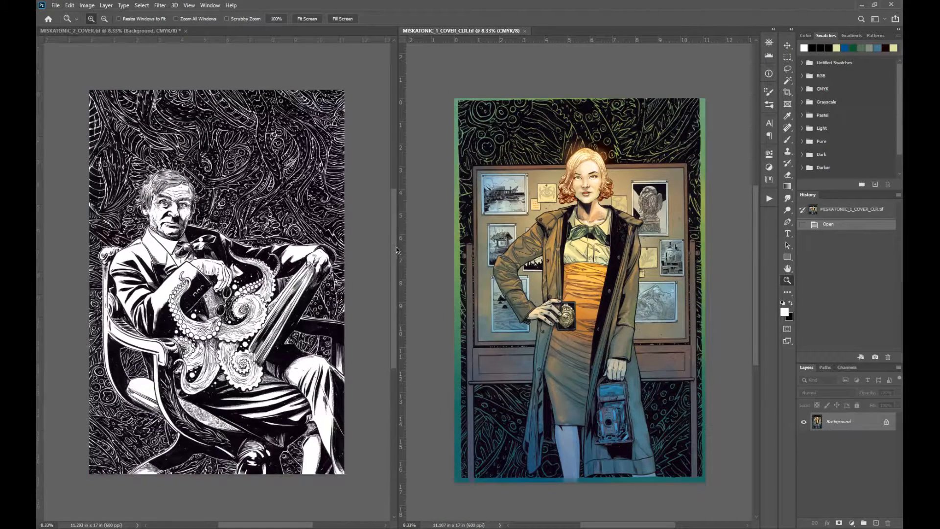
drag(398, 246, 427, 247)
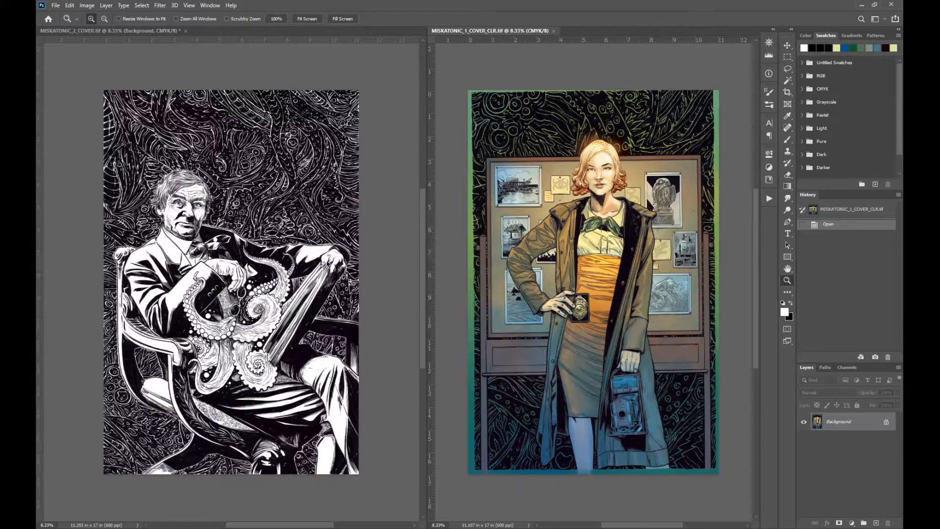
Give the MISKATONIC_2 cover most of the workspace width and frame its seated figure at 12.5%
click(306, 288)
drag(426, 272, 536, 272)
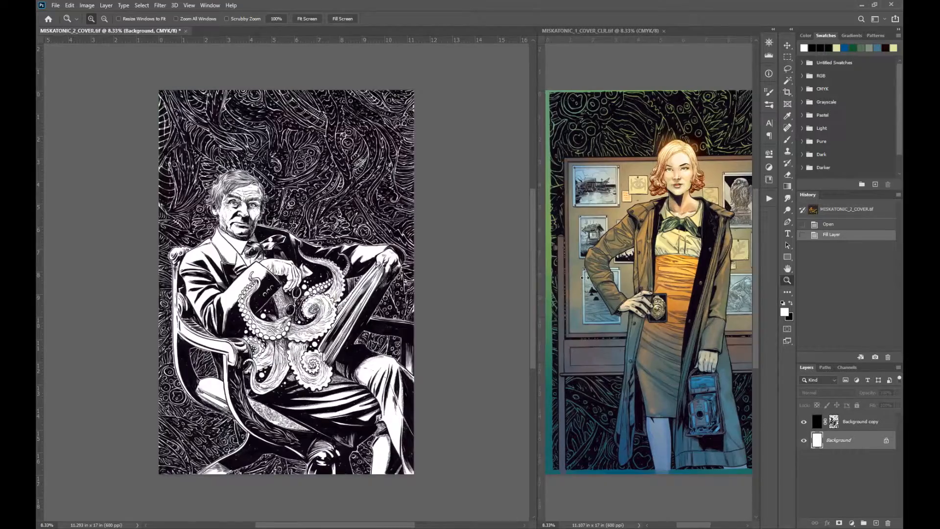
drag(537, 277, 590, 277)
click(376, 232)
drag(298, 266, 367, 286)
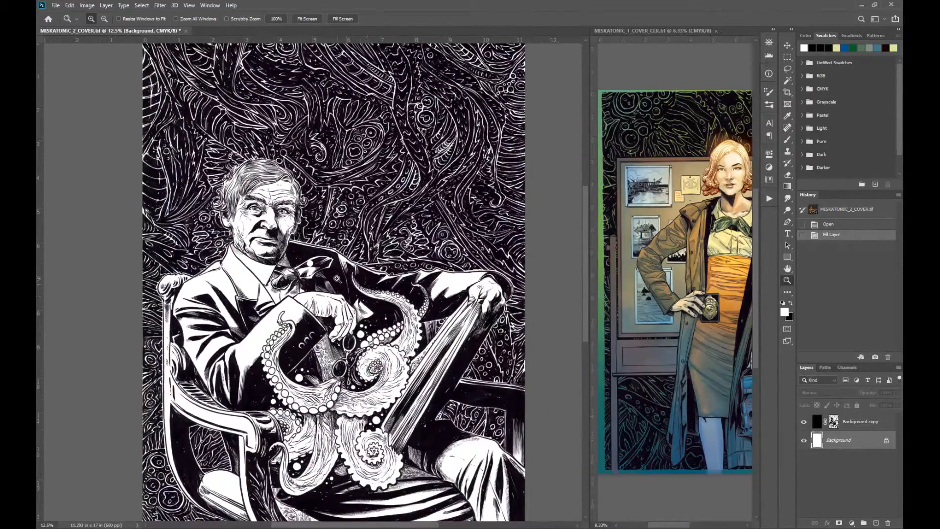
drag(345, 340, 358, 273)
drag(379, 345, 372, 288)
scroll(338, 280, up, 5)
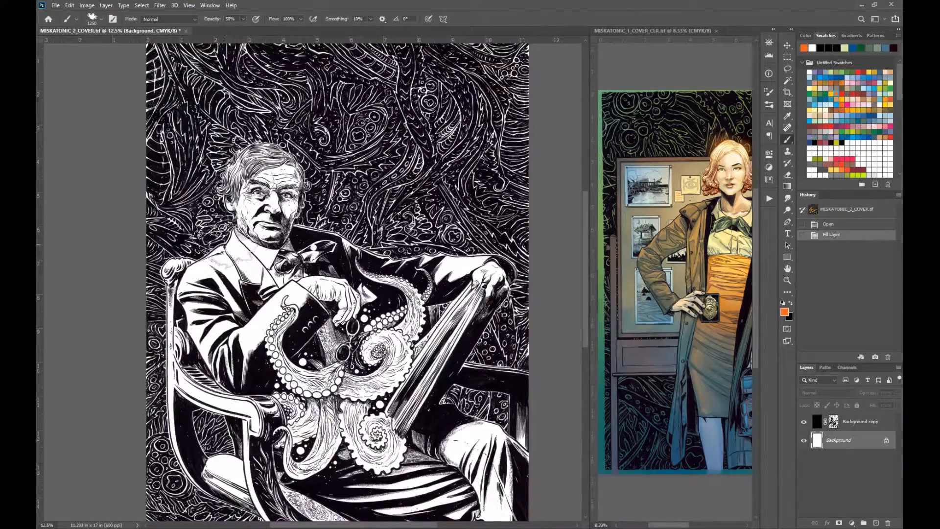
Choose a textured brush preset with Normal mode and 100% opacity and enlarge it to 1600 px
right_click(220, 230)
scroll(305, 429, down, 3)
scroll(305, 429, down, 6)
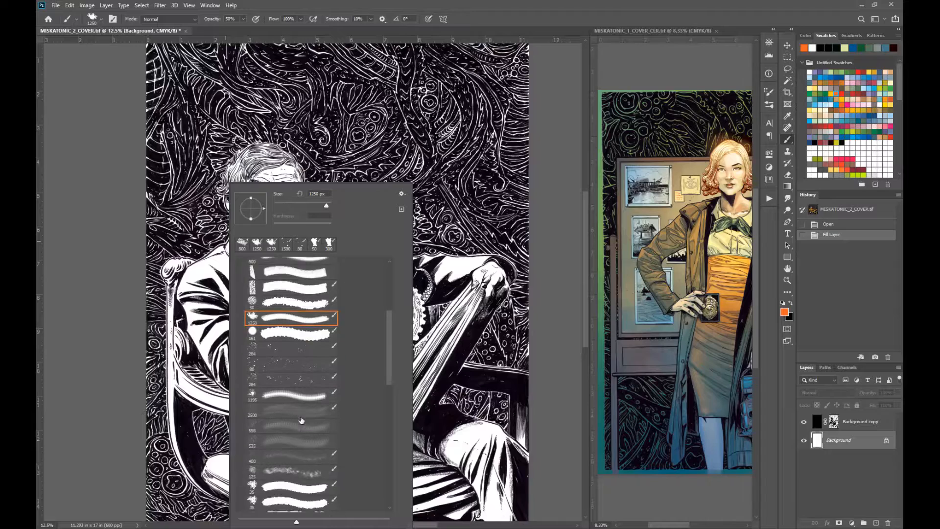
click(294, 389)
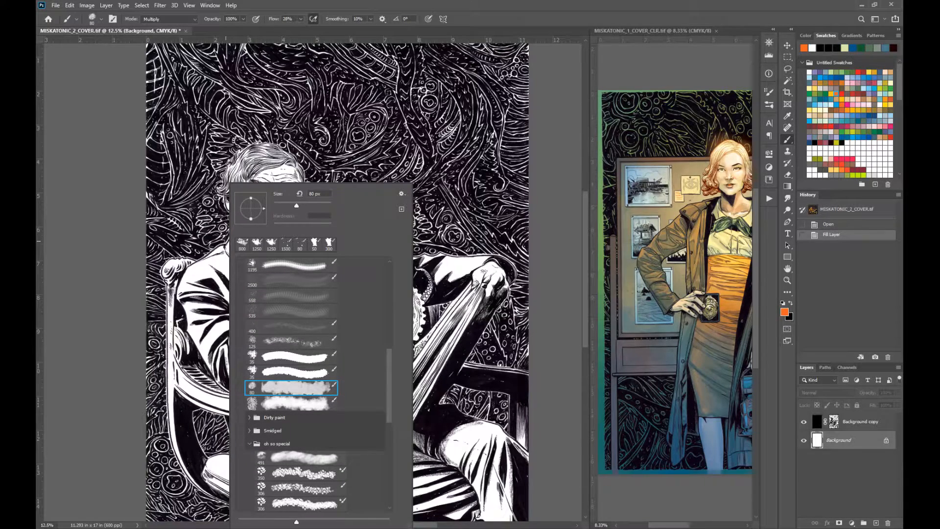
double_click(288, 403)
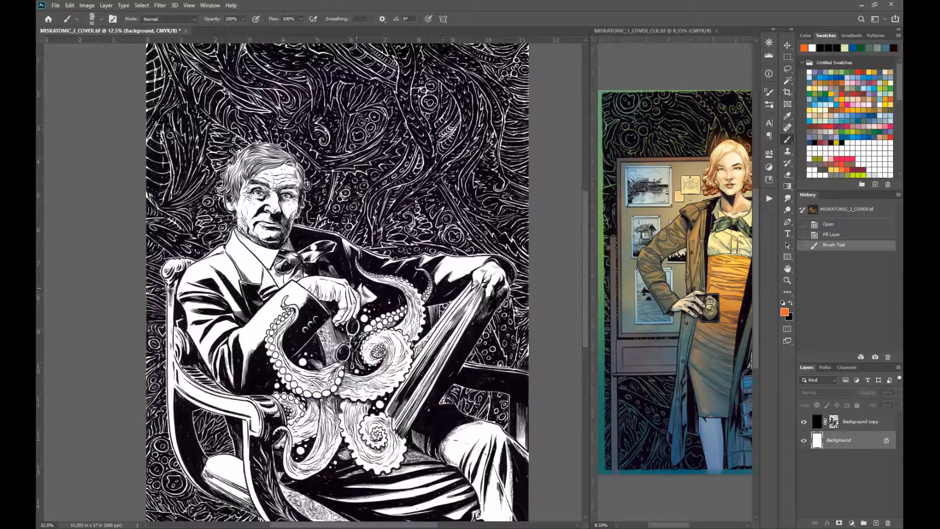
key(bracketright)
key(bracketright)
key(bracketright)
key(bracketright)
key(bracketright)
key(bracketright)
key(bracketright)
key(bracketright)
key(bracketright)
key(bracketright)
key(bracketright)
Paint rough orange over most of the seated figure and the patterned backdrop on the Background layer
mouse_move(279, 191)
mouse_down()
mouse_move(304, 179)
mouse_move(427, 234)
mouse_up()
drag(479, 162, 476, 115)
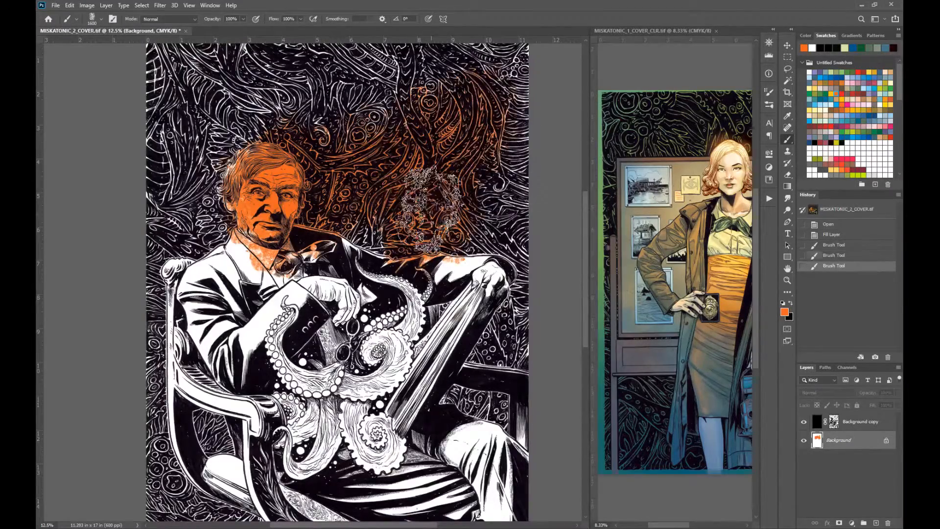
drag(431, 207, 439, 331)
mouse_move(449, 186)
mouse_down()
mouse_move(131, 175)
mouse_move(235, 275)
mouse_move(249, 306)
mouse_up()
drag(170, 360, 189, 414)
mouse_move(240, 430)
mouse_down()
mouse_move(296, 187)
mouse_move(341, 230)
mouse_up()
drag(401, 164, 250, 387)
drag(244, 333, 353, 440)
drag(541, 440, 534, 377)
mouse_move(519, 352)
mouse_down()
mouse_move(390, 318)
mouse_move(539, 196)
mouse_up()
mouse_move(548, 90)
mouse_down()
mouse_move(444, 186)
mouse_move(436, 267)
mouse_up()
drag(450, 254, 329, 294)
Sample green from the edge of the reference cover and paint it at 50% opacity across the figure, chair and backdrop
click(601, 147)
key(ctrl+z)
alt+click(601, 142)
click(344, 195)
key(5)
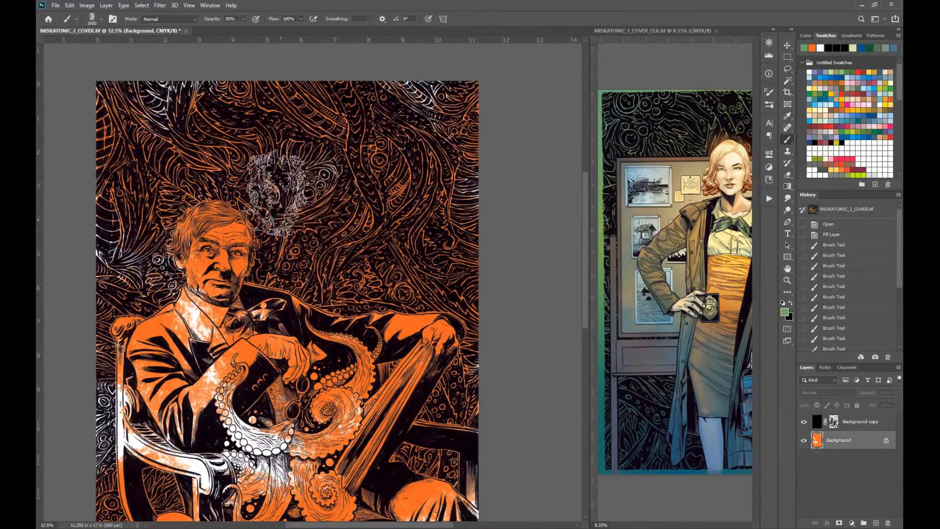
drag(293, 176, 407, 132)
drag(408, 132, 187, 351)
drag(461, 414, 525, 274)
mouse_move(525, 274)
mouse_down()
mouse_move(267, 479)
mouse_move(326, 388)
mouse_up()
mouse_move(326, 389)
mouse_down()
mouse_move(204, 201)
mouse_move(207, 313)
mouse_up()
drag(358, 382, 250, 282)
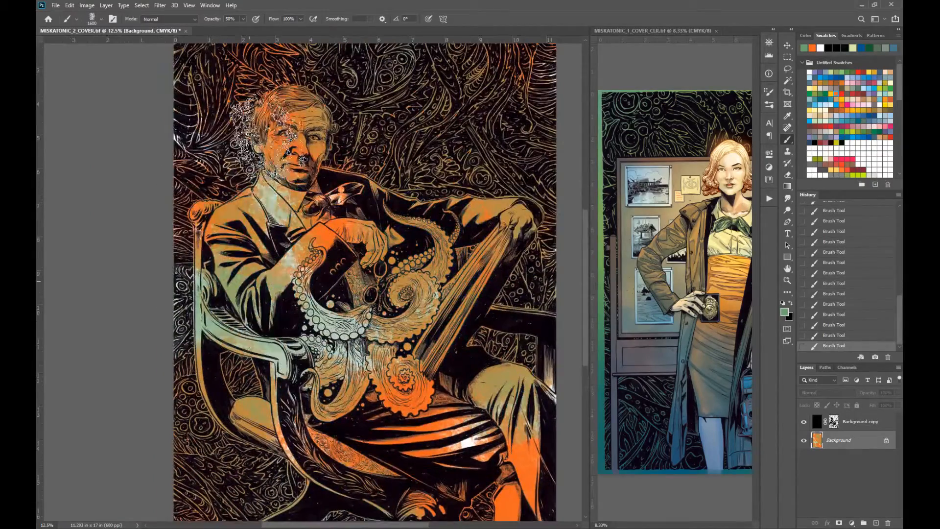
drag(264, 164, 270, 201)
drag(376, 274, 358, 411)
drag(486, 122, 484, 164)
mouse_move(440, 407)
mouse_down()
mouse_move(416, 209)
mouse_move(430, 146)
mouse_up()
drag(491, 349, 426, 406)
mouse_move(350, 286)
mouse_down()
mouse_move(344, 358)
mouse_move(353, 377)
mouse_up()
drag(289, 266, 250, 301)
click(329, 184)
Paint the dark blue swatch over the figure, chair and backdrop at 50% opacity with a 2100 px brush
key(z)
alt+click(281, 285)
click(869, 116)
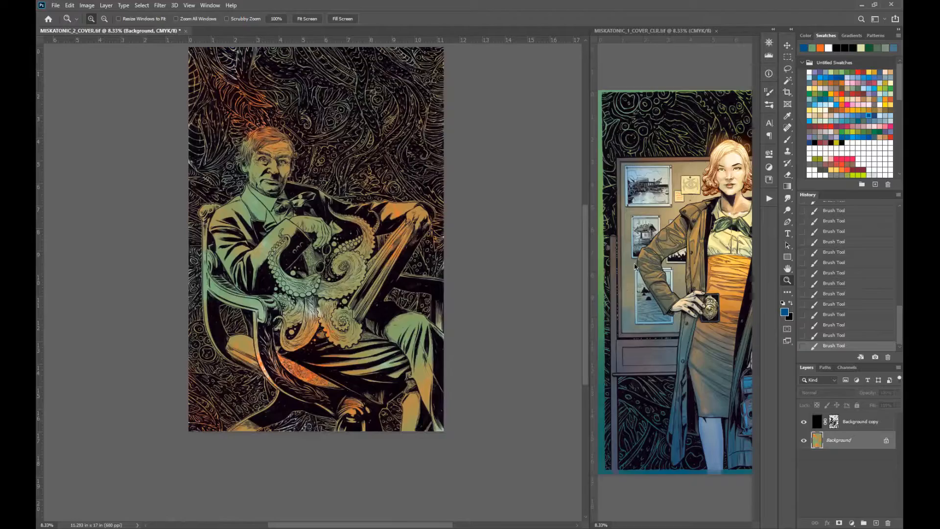
key(b)
drag(419, 406, 260, 431)
drag(440, 294, 466, 342)
mouse_move(465, 342)
mouse_down()
mouse_move(405, 158)
mouse_move(217, 148)
mouse_up()
drag(218, 147, 241, 350)
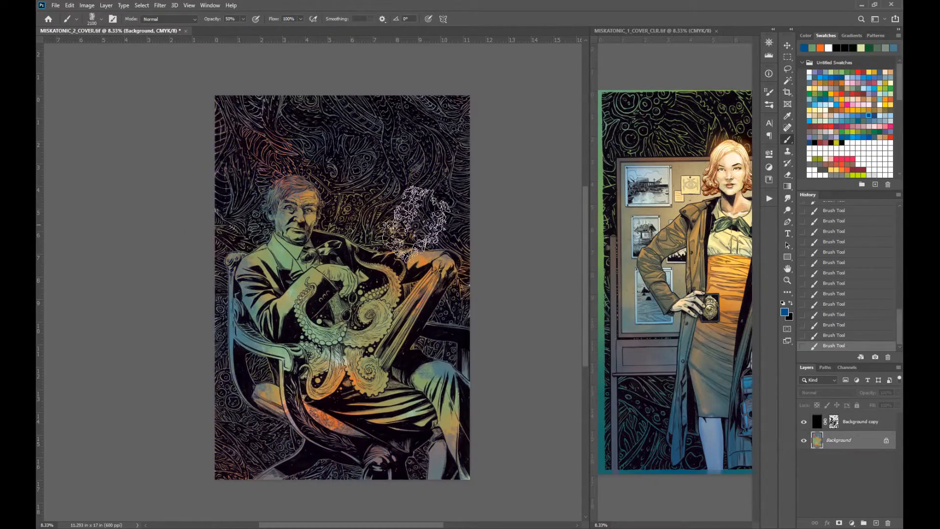
drag(362, 254, 323, 353)
click(424, 389)
click(296, 377)
click(470, 448)
click(290, 269)
click(363, 376)
drag(373, 308, 413, 343)
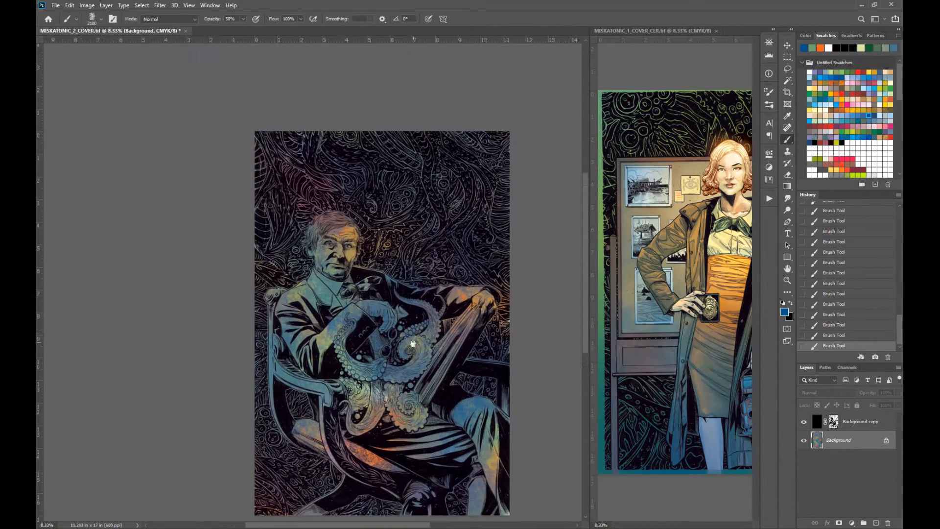
drag(470, 250, 397, 233)
drag(477, 309, 468, 258)
click(348, 404)
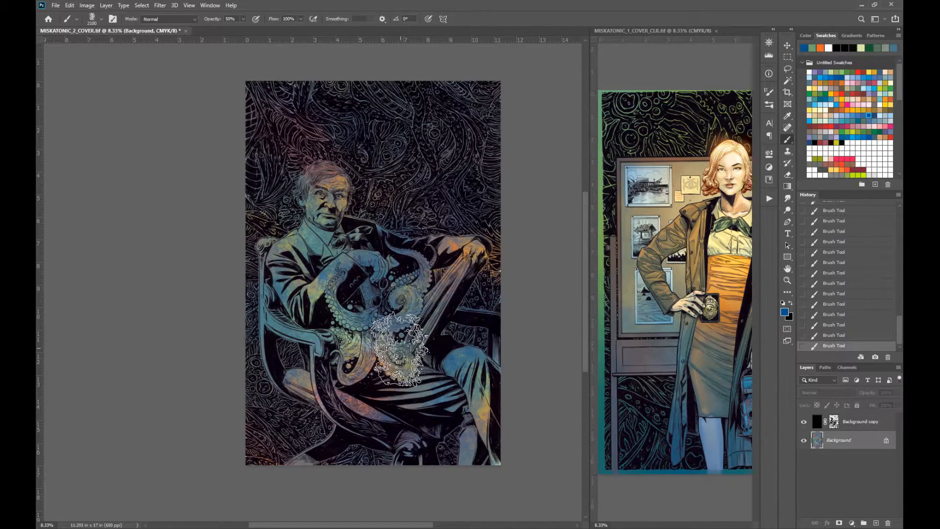
With the Background copy line-art layer temporarily hidden, paint more blue around the edges and corners of the Background layer
key(z)
click(410, 314)
drag(410, 314, 390, 321)
click(803, 422)
alt+click(309, 127)
drag(310, 127, 327, 176)
key(b)
drag(333, 333, 314, 358)
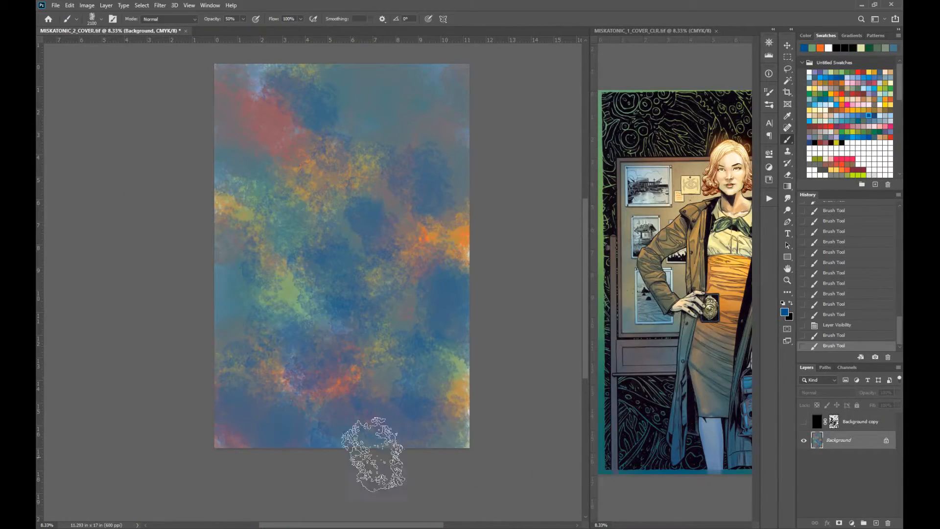
drag(451, 421, 453, 279)
click(430, 93)
click(240, 93)
click(803, 422)
Pick a warm swatch as the foreground colour and switch to the Gradient tool
drag(365, 253, 382, 274)
click(831, 94)
key(g)
click(232, 18)
click(232, 94)
drag(328, 239, 380, 81)
key(ctrl+z)
click(241, 20)
click(240, 27)
drag(324, 248, 379, 87)
key(ctrl+z)
Blend gradients at 30% opacity over the figure, its legs and the backdrop, changing to a second swatch partway through
key(3)
drag(451, 262, 388, 255)
drag(313, 252, 372, 191)
drag(424, 377, 435, 315)
click(842, 94)
drag(448, 392, 433, 342)
drag(289, 116, 286, 105)
drag(441, 252, 401, 206)
key(z)
click(264, 284)
alt+click(412, 393)
click(836, 105)
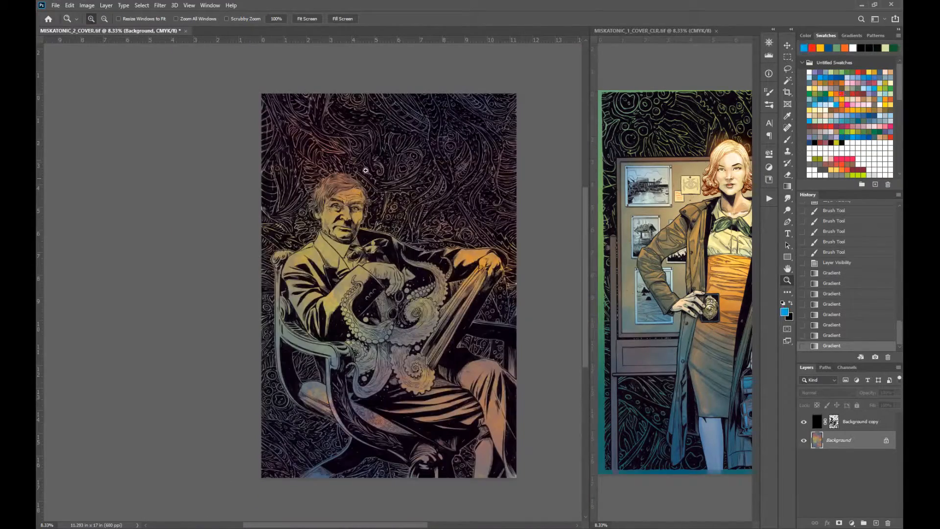
key(g)
drag(341, 216, 313, 128)
key(ctrl+z)
click(302, 19)
drag(302, 29, 337, 29)
drag(340, 215, 313, 127)
key(ctrl+z)
Try radial gradients in Screen mode at 50% opacity around the man's head with different swatches, ending on the red swatch
drag(377, 159, 359, 171)
key(5)
click(239, 19)
click(254, 102)
drag(321, 228, 284, 267)
key(ctrl+z)
click(814, 88)
click(875, 72)
drag(330, 204, 303, 230)
key(ctrl+z)
click(858, 72)
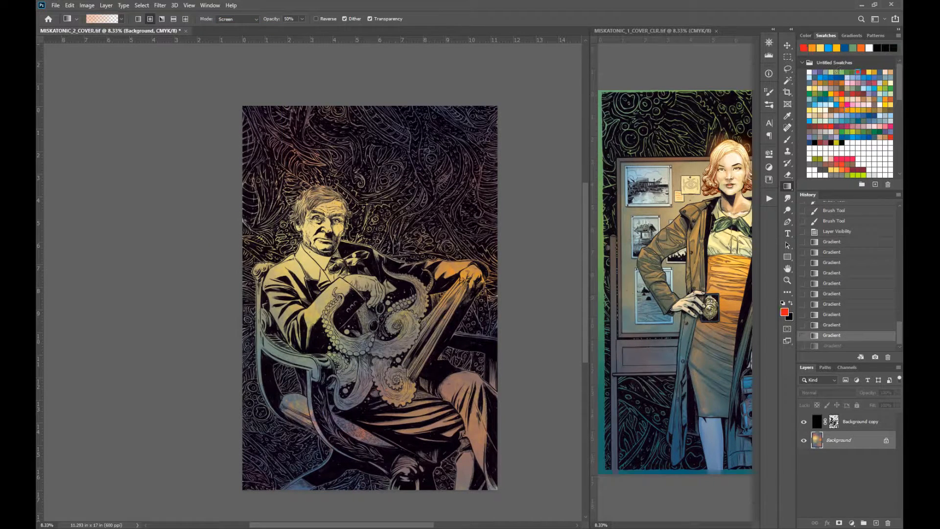
Adjust the Background layer's colours with Color Balance followed by a slight Hue/Saturation change
key(ctrl+b)
drag(607, 177, 628, 180)
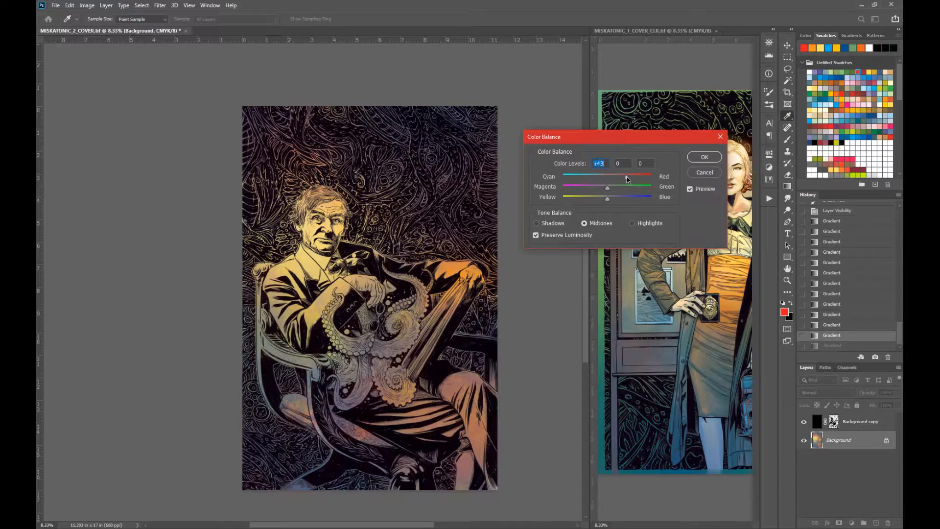
text(0)
key(Return)
key(ctrl+u)
drag(752, 304, 750, 304)
click(854, 258)
Try radial gradients with a green swatch over the backdrop above the head and the lower legs, undoing the last one
key(z)
click(385, 220)
drag(411, 236, 410, 180)
alt+click(430, 318)
drag(460, 374, 431, 332)
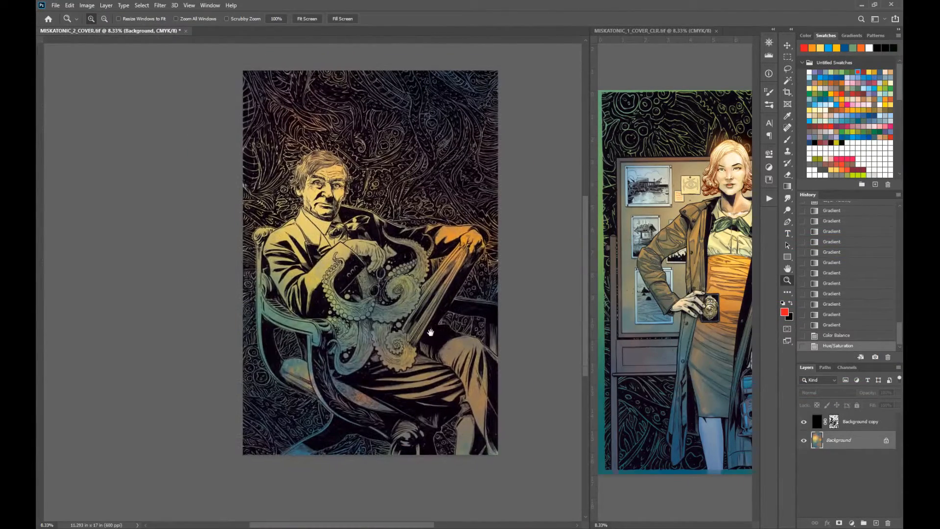
click(852, 72)
key(g)
drag(407, 139, 396, 223)
drag(468, 423, 410, 350)
key(ctrl+z)
Blend blue radial gradients in Screen mode at 50% opacity around the edges and corners of the artwork
click(863, 116)
drag(265, 402, 309, 323)
drag(523, 180, 434, 312)
drag(527, 426, 478, 343)
drag(465, 333, 505, 395)
drag(553, 441, 495, 367)
drag(555, 343, 495, 313)
Dock the MISKATONIC_1_COVER_CLR document as a tab beside MISKATONIC_2_COVER and return to the second cover
key(z)
click(394, 220)
drag(396, 240, 350, 253)
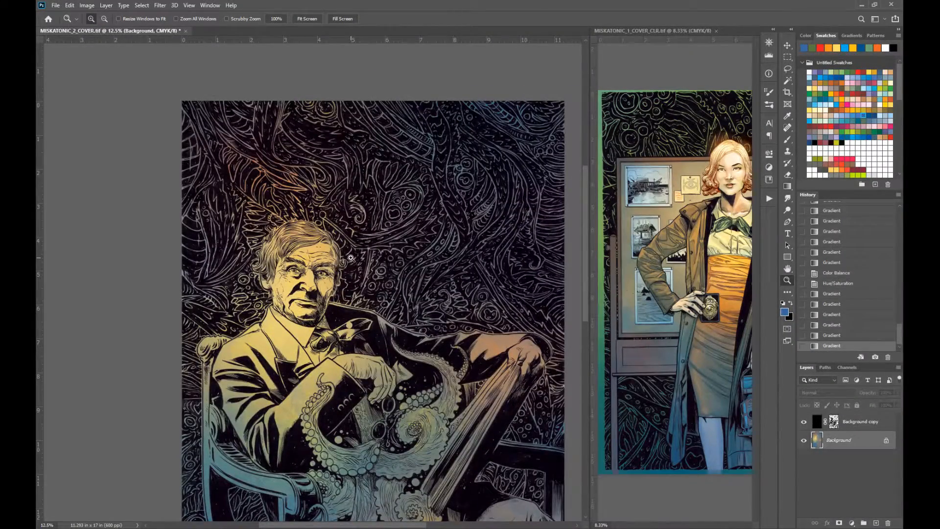
key(w)
key(l)
drag(655, 31, 460, 32)
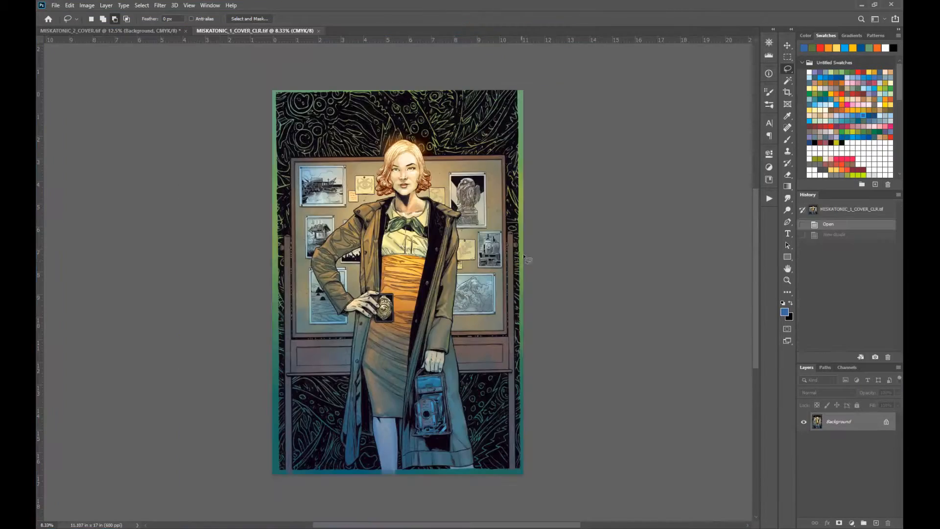
key(ctrl+Tab)
key(space)
drag(451, 382, 473, 363)
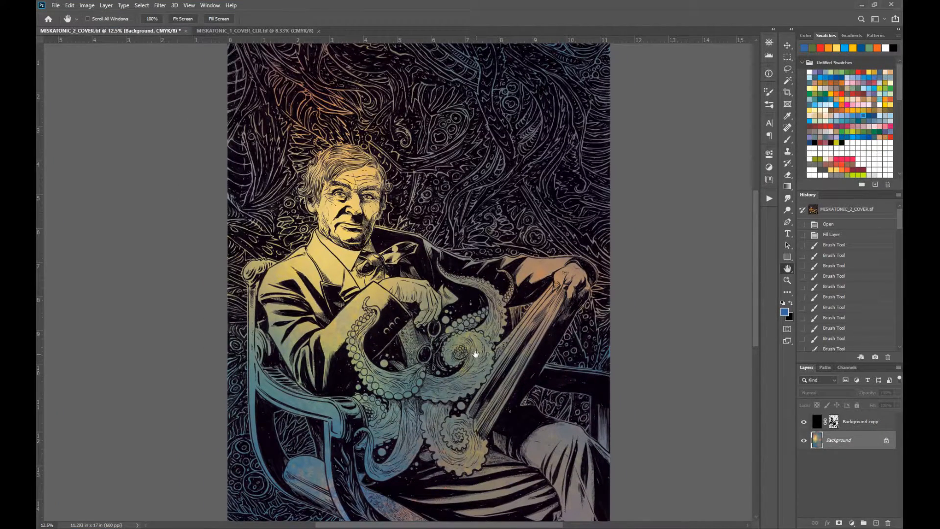
drag(450, 294, 453, 331)
Try a bright blue Multiply stroke on the man's face with the 80 px cloudy brush preset
click(820, 77)
click(787, 139)
click(101, 19)
click(104, 231)
drag(346, 215, 353, 219)
key(ctrl+z)
Switch to a different brush preset in Normal mode and try bright blue strokes on the man's face
click(101, 19)
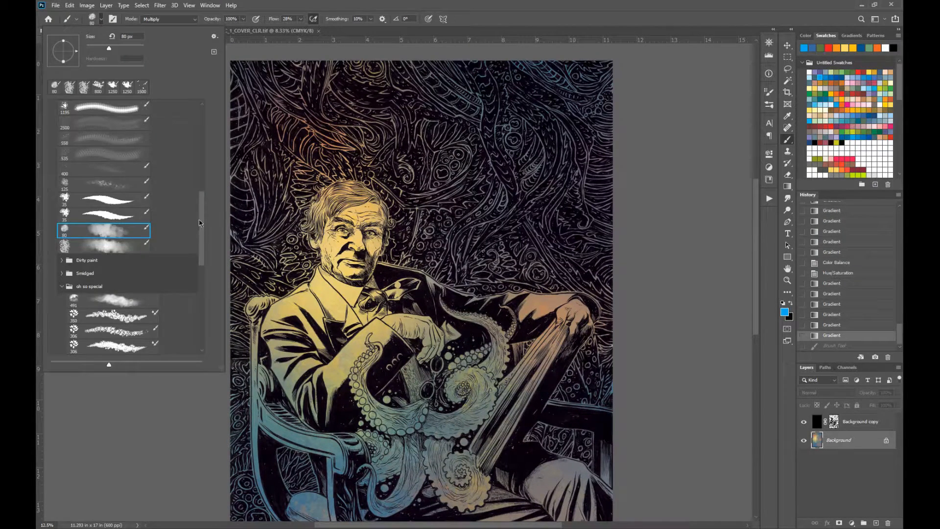
drag(199, 223, 196, 119)
click(111, 192)
click(188, 446)
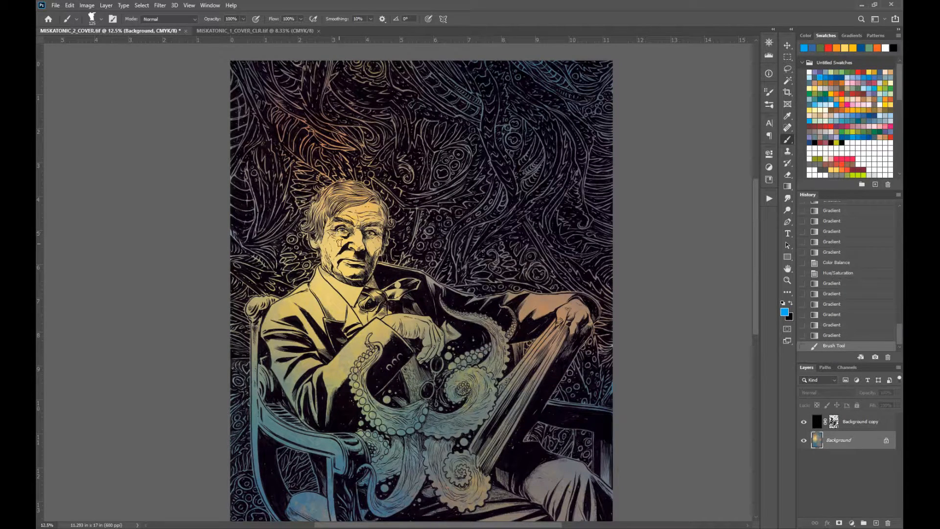
key(ctrl+z)
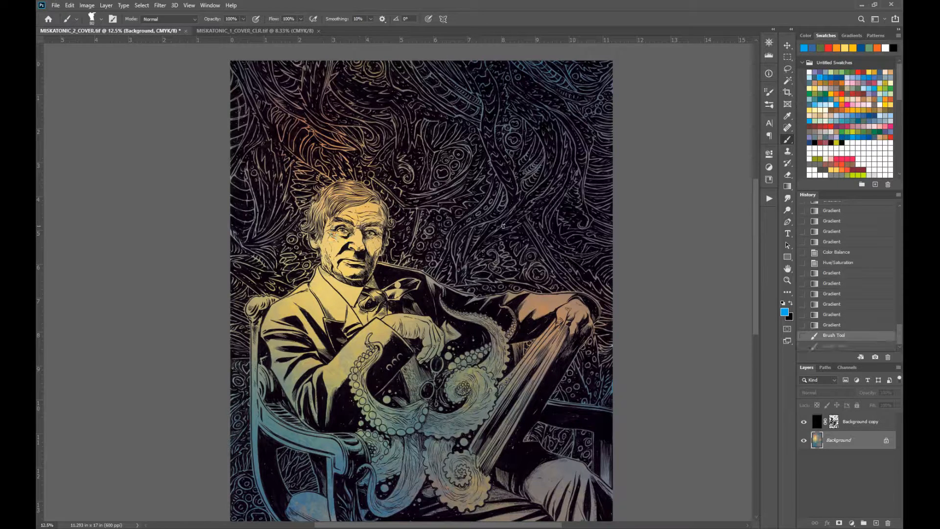
Paint medium blue shading at 50% opacity over the man's cheek, brow and forehead with an enlarged brush
click(858, 116)
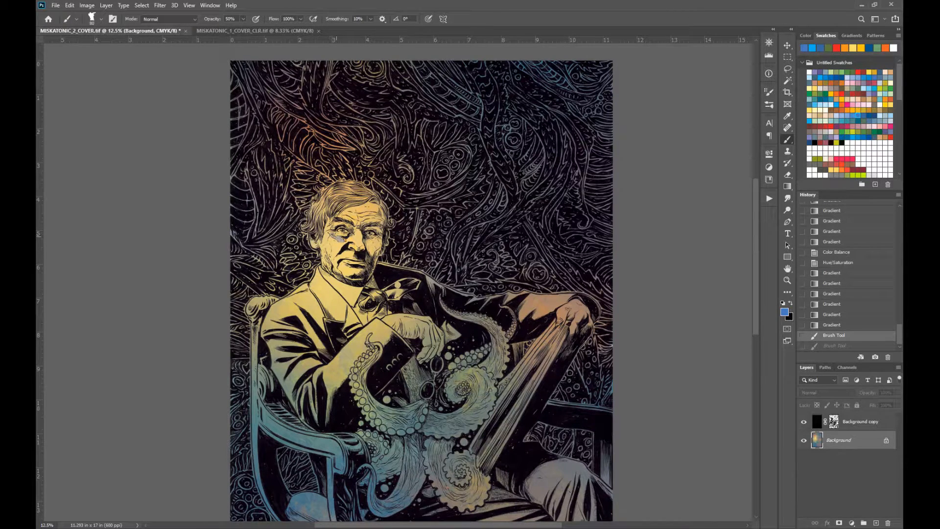
key(bracketright)
key(bracketright)
key(bracketright)
key(bracketright)
mouse_move(335, 268)
mouse_down()
mouse_move(370, 243)
mouse_move(371, 252)
mouse_move(378, 233)
mouse_move(342, 220)
mouse_up()
mouse_move(345, 217)
mouse_down()
mouse_move(380, 220)
mouse_move(362, 206)
mouse_up()
drag(362, 209, 379, 203)
Set the brush to Multiply at 100% opacity with a darker blue swatch and try a stroke across the forehead
key(0)
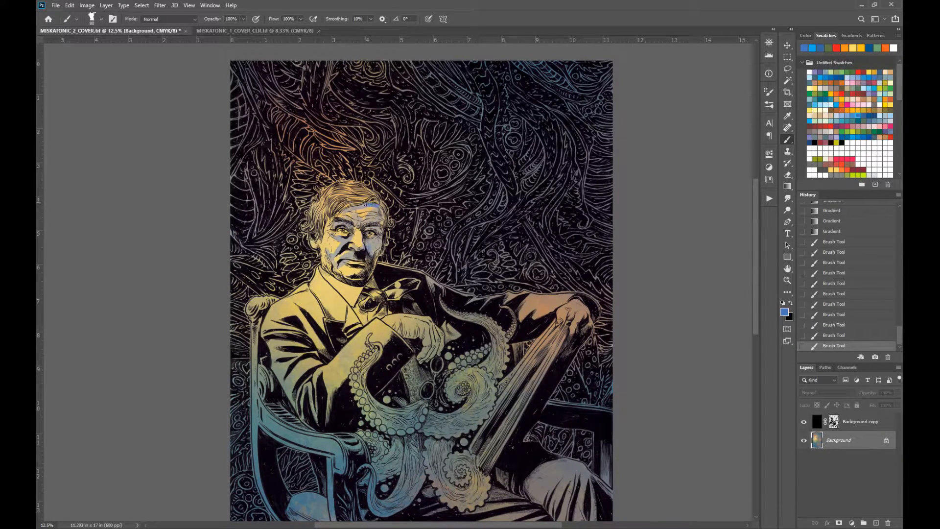
click(168, 19)
click(161, 65)
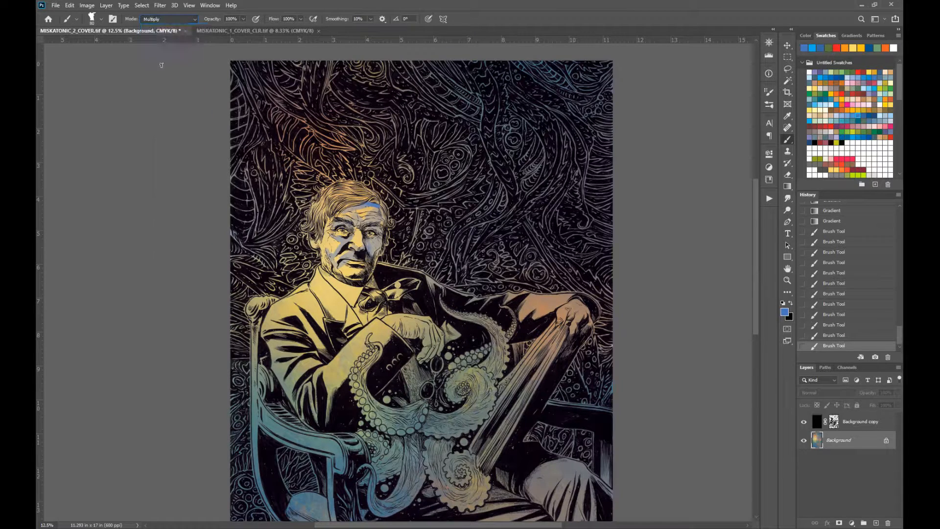
click(815, 77)
drag(348, 209, 381, 207)
key(ctrl+z)
Paint darker blue Multiply shading at 50% opacity down the forehead and cheek with a 175 px brush
key(bracketright)
key(bracketright)
key(bracketright)
key(bracketright)
key(bracketright)
key(5)
drag(377, 206, 348, 217)
mouse_move(359, 230)
mouse_down()
mouse_move(374, 239)
mouse_move(365, 254)
mouse_move(376, 247)
mouse_move(337, 247)
mouse_move(331, 255)
mouse_move(357, 273)
mouse_up()
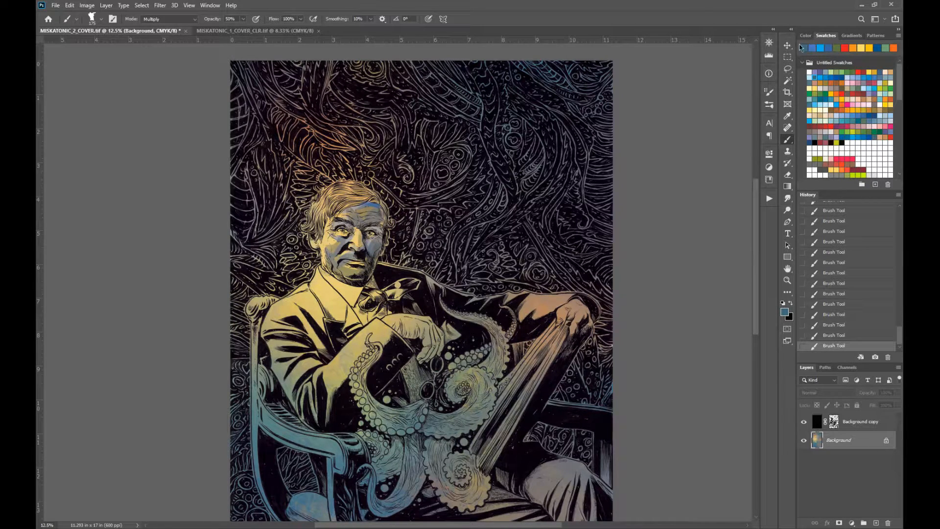
Outline the man's face with a Lasso selection, including the forehead up to the hairline
click(788, 68)
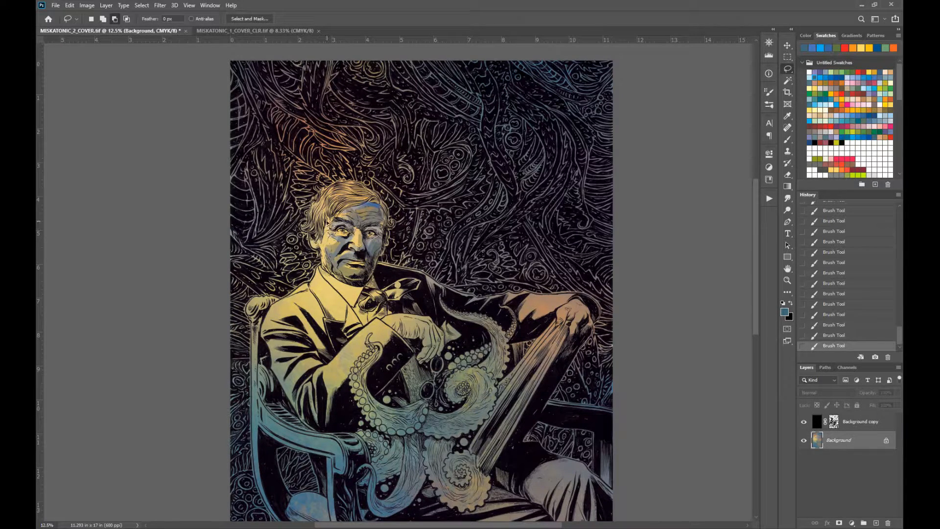
mouse_move(316, 236)
mouse_down()
mouse_move(324, 265)
mouse_move(369, 288)
mouse_up()
drag(337, 213, 344, 209)
key(ctrl+b)
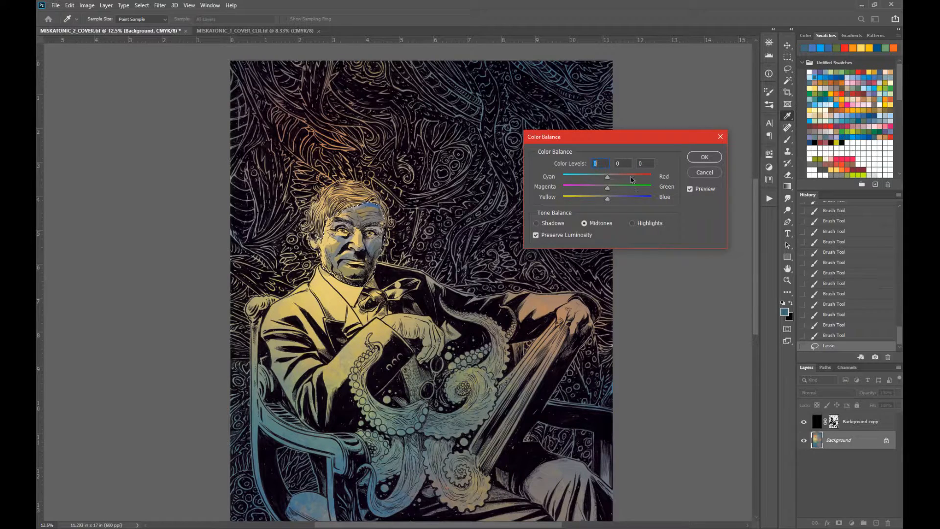
key(Tab)
key(Tab)
text(18)
key(Return)
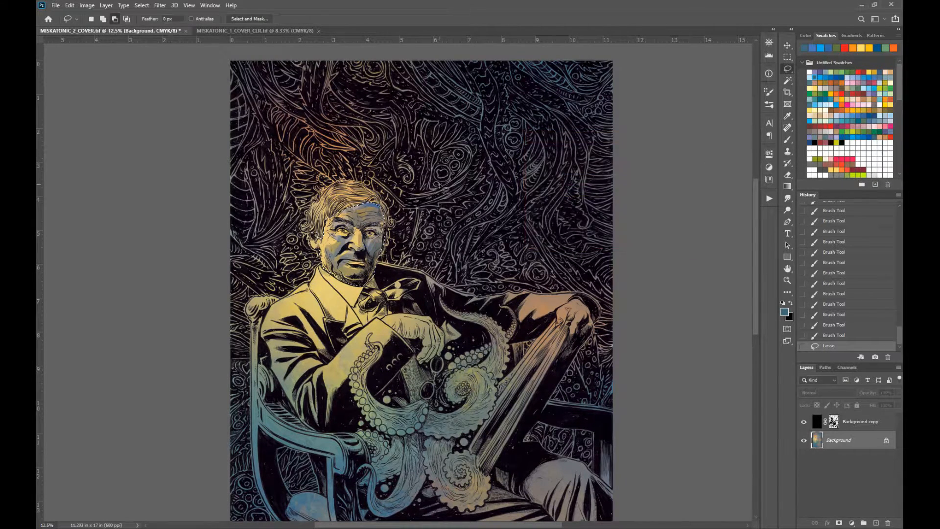
Blend gradients from a tan skin-tone swatch down across the selected face
click(838, 99)
key(g)
drag(381, 206, 387, 330)
Paint tan Multiply shading at 50% opacity over the cheeks, brow, eye area, mouth and chin of the selected face
key(z)
click(424, 231)
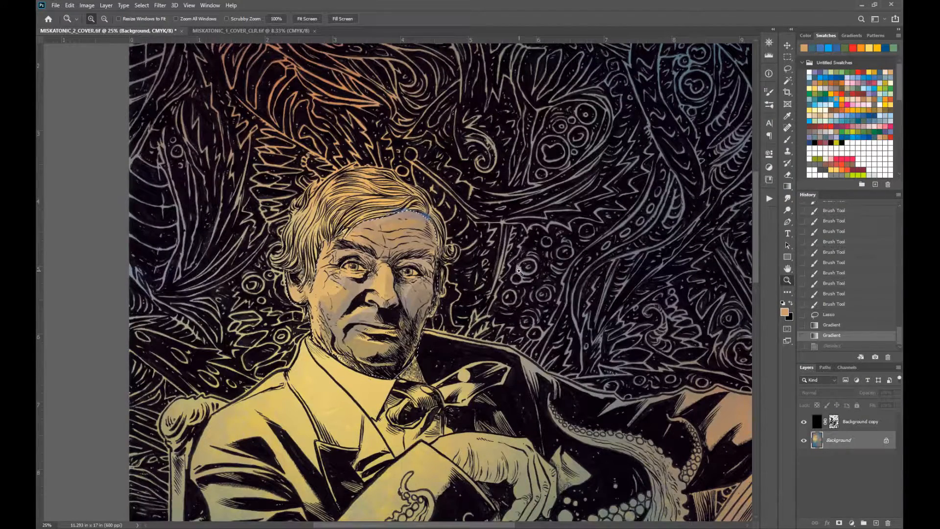
click(787, 140)
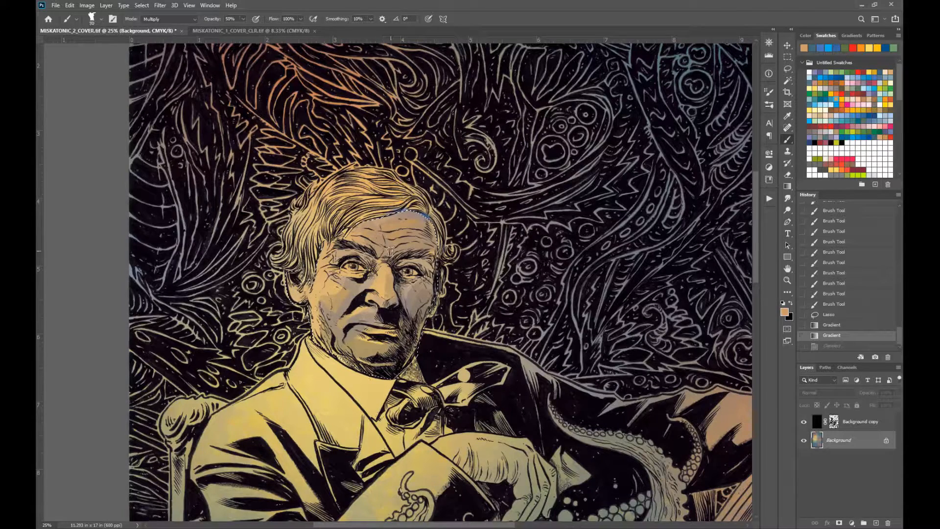
click(383, 267)
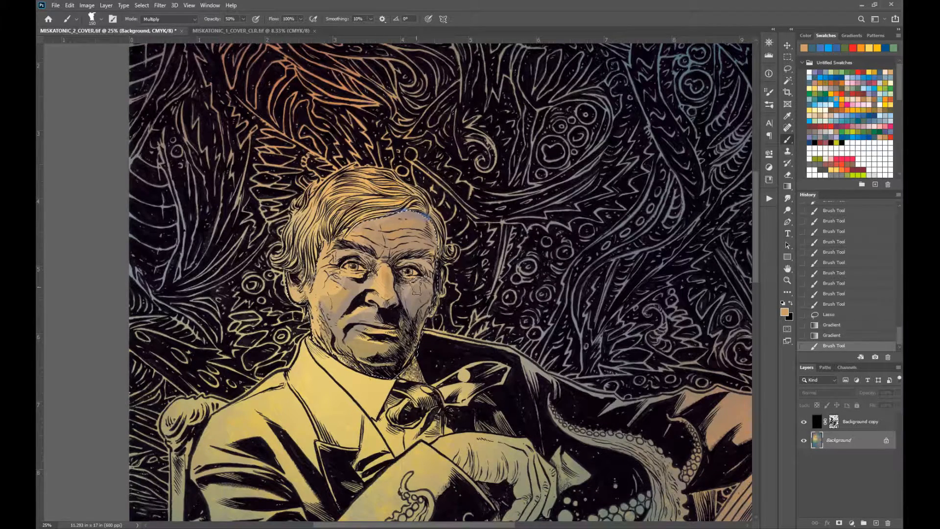
drag(422, 302, 416, 284)
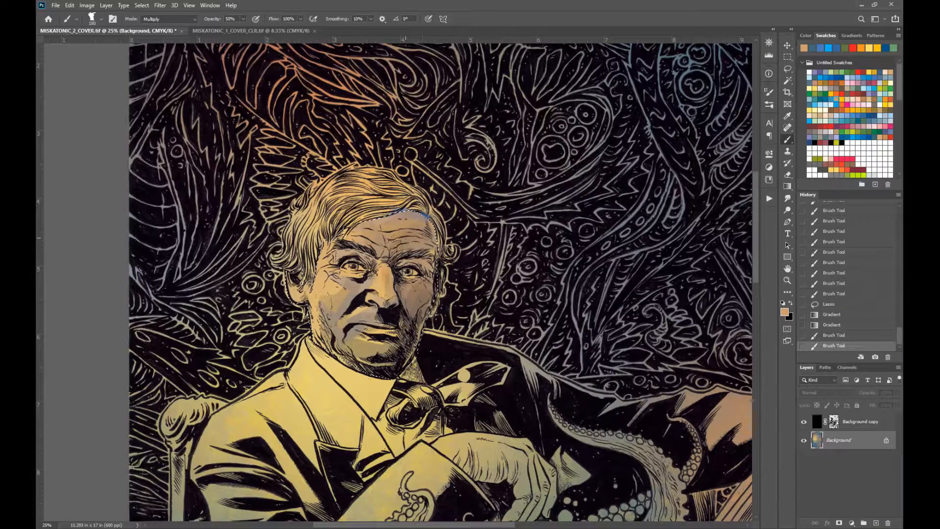
mouse_move(387, 256)
mouse_down()
mouse_move(382, 249)
mouse_move(339, 265)
mouse_up()
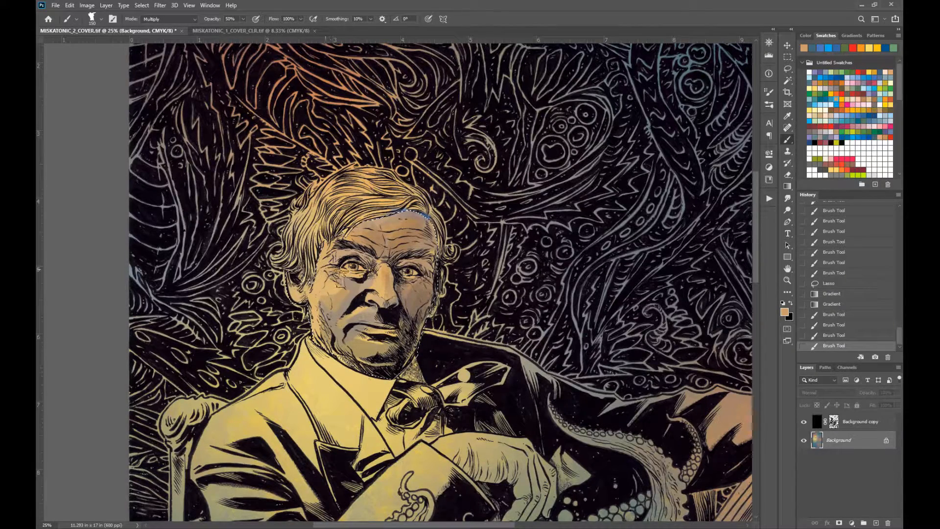
drag(364, 367, 374, 358)
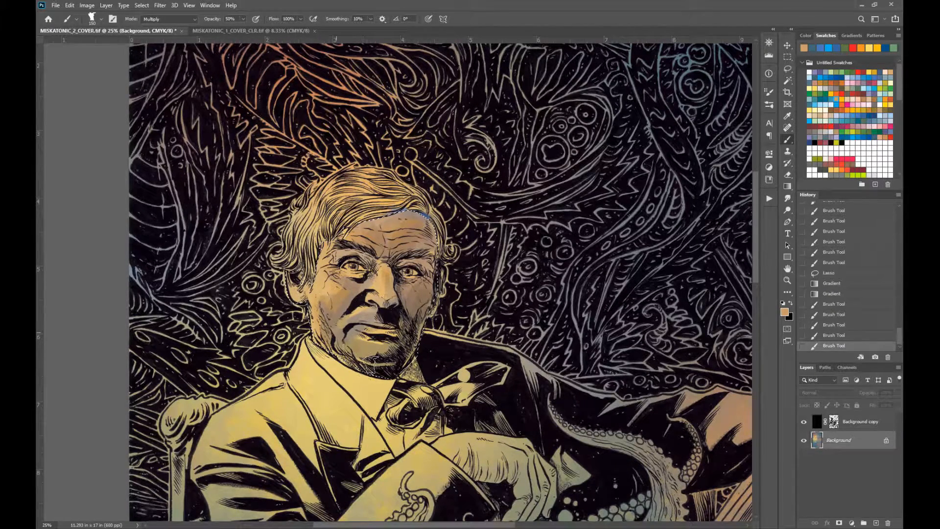
drag(360, 323, 377, 327)
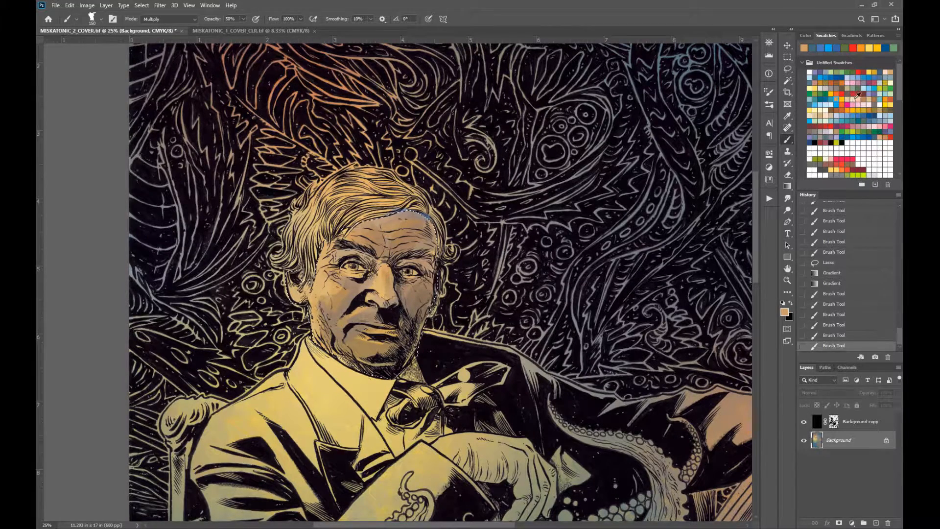
Paint pale blue-white highlights in Normal mode at 50% opacity on the cheek, forehead, nose and mouth area
click(834, 101)
click(170, 20)
click(168, 28)
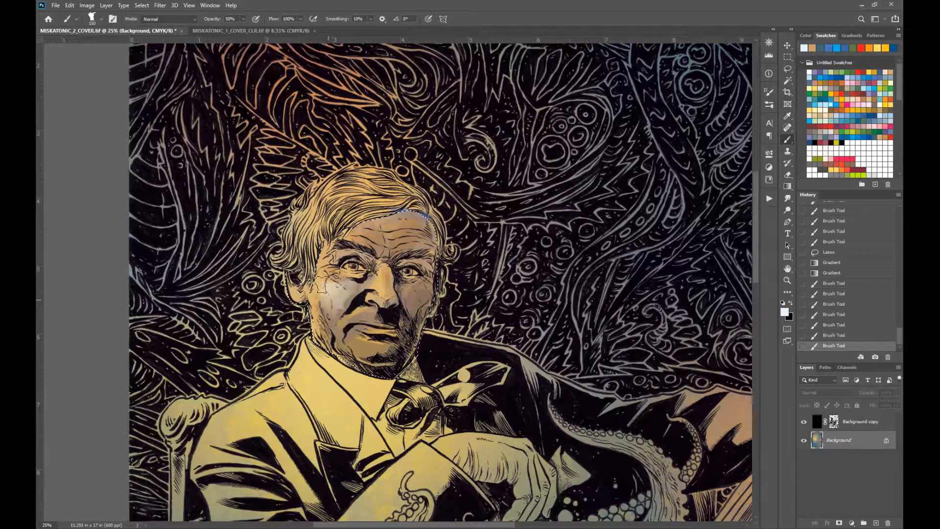
drag(325, 296, 318, 318)
drag(373, 238, 417, 241)
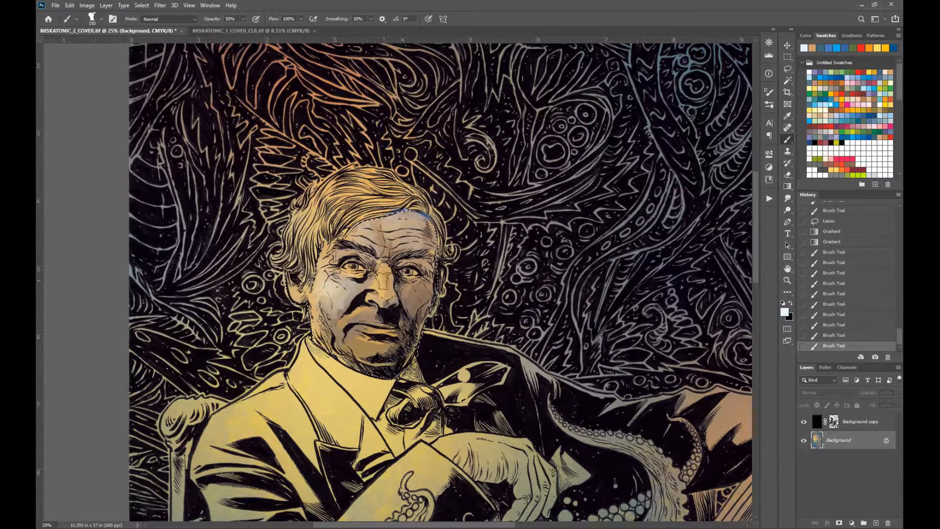
mouse_move(384, 274)
mouse_down()
mouse_move(389, 291)
mouse_move(419, 286)
mouse_move(356, 331)
mouse_up()
key(bracketleft)
key(bracketleft)
key(bracketleft)
key(bracketright)
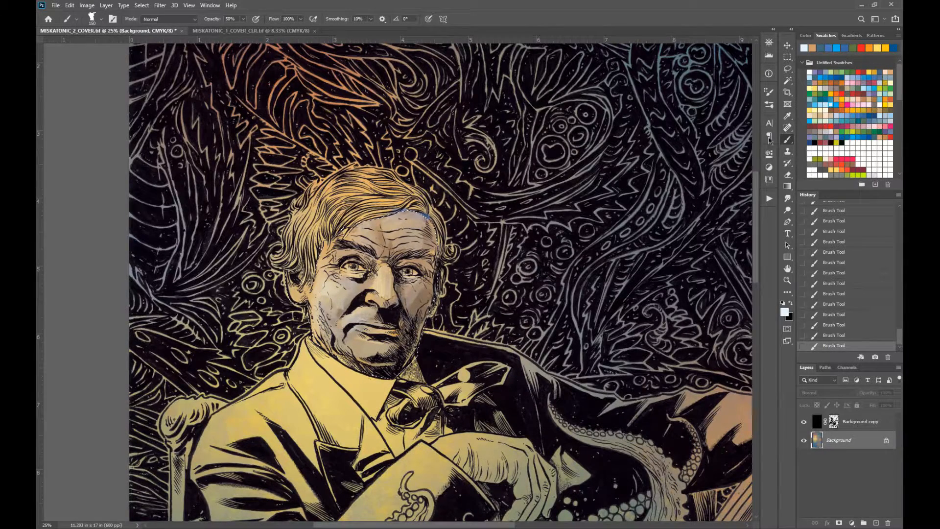
Paint dark red tones at 50% opacity onto the face's cheeks and pick a pale swatch, keeping the face selected
click(863, 73)
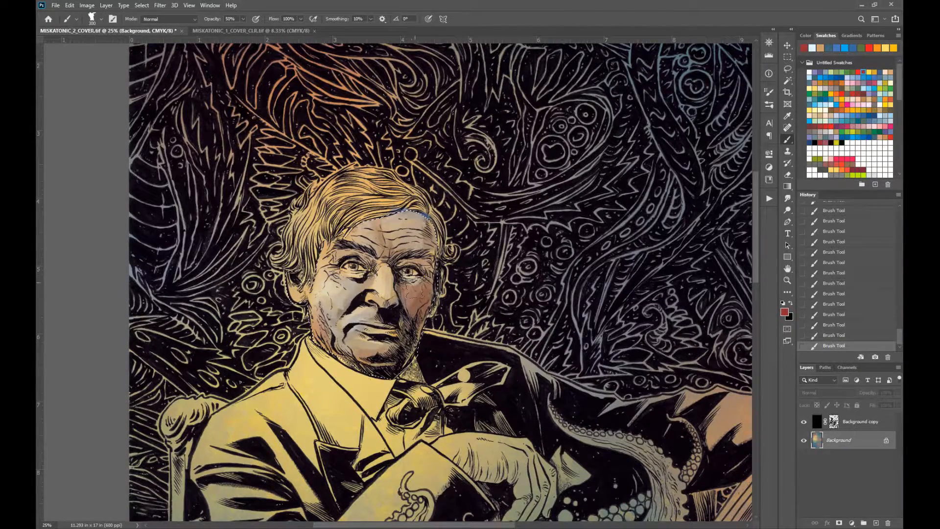
key(ctrl+d)
click(831, 105)
key(ctrl+z)
key(bracketleft)
key(bracketleft)
key(bracketleft)
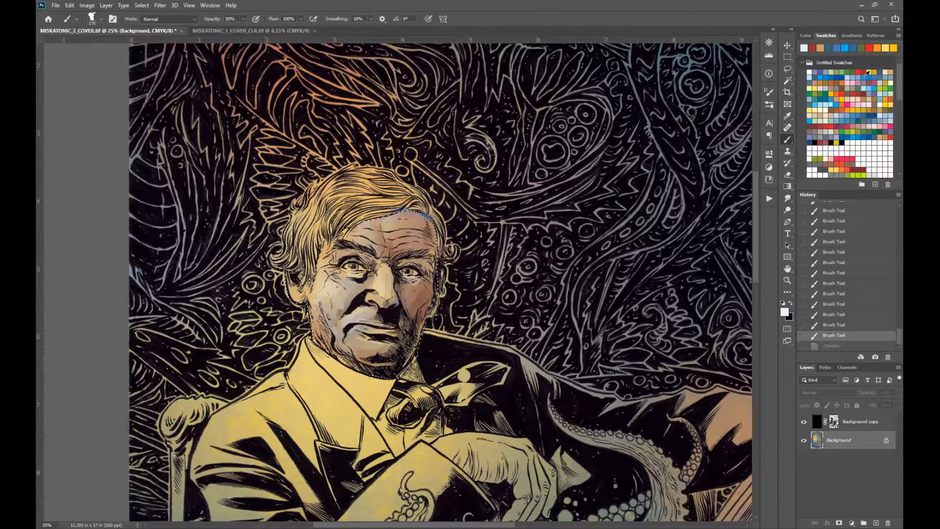
Fill the selected face with a pale peach swatch and fade the fill to 10% opacity in Normal mode
click(826, 115)
key(alt+BackSpace)
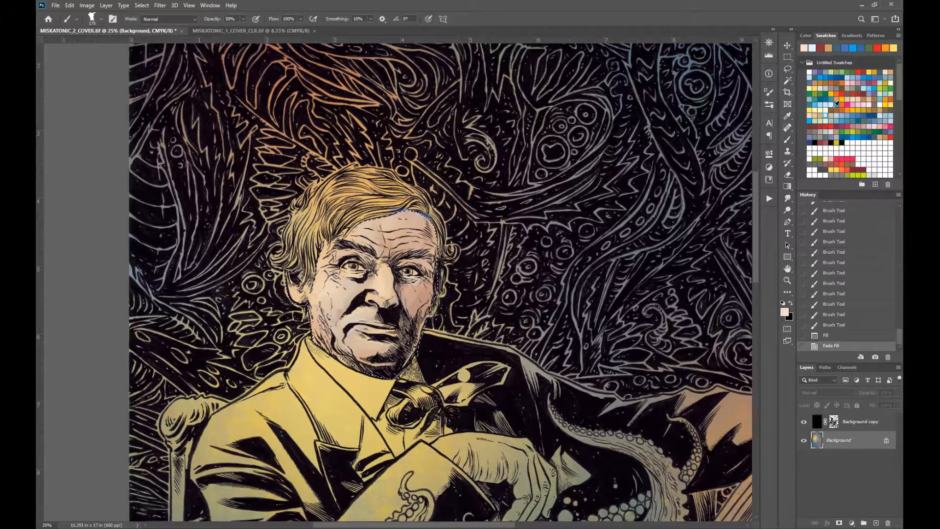
key(ctrl+shift+f)
drag(618, 411, 611, 415)
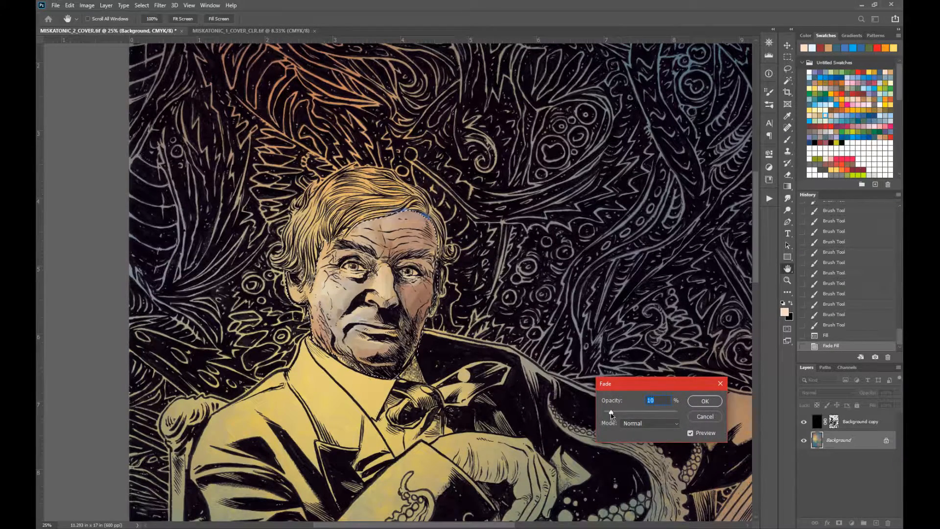
click(705, 400)
key(b)
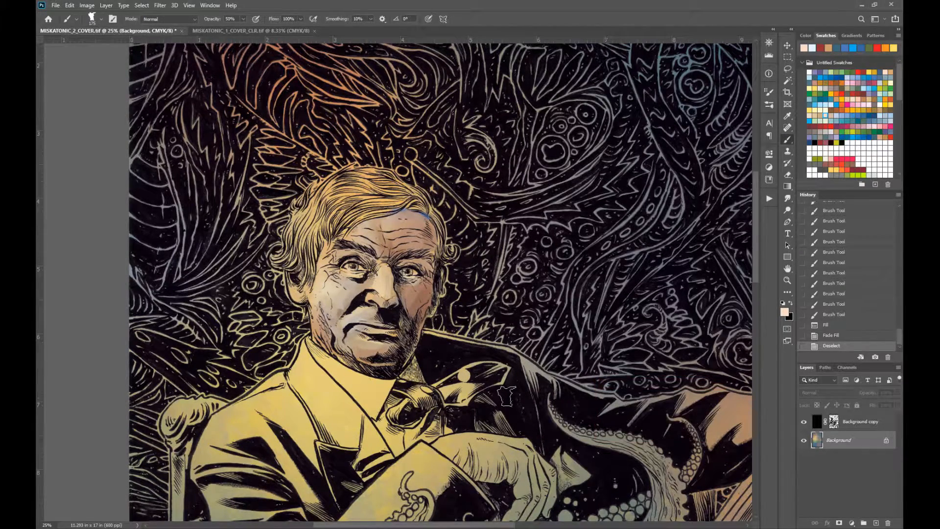
key(ctrl+d)
key(ctrl+z)
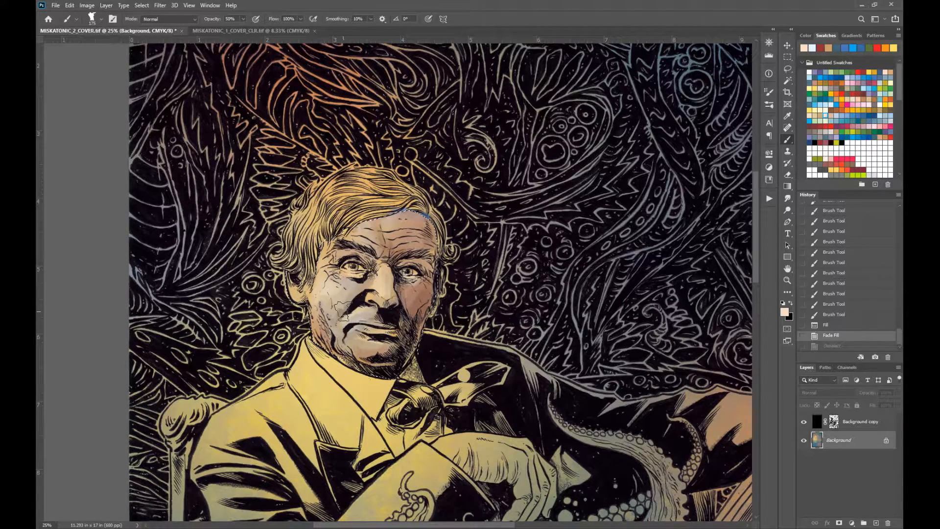
Paint a skin tone sampled from the face over the cheek, nose and eye area, raising opacity to 100%, and deselect
alt+click(351, 280)
drag(346, 307, 336, 320)
drag(343, 304, 335, 313)
key(0)
mouse_move(340, 293)
mouse_down()
mouse_move(333, 303)
mouse_move(343, 279)
mouse_move(358, 282)
mouse_up()
drag(355, 281, 367, 279)
mouse_move(325, 267)
mouse_down()
mouse_move(313, 276)
mouse_move(319, 254)
mouse_move(331, 268)
mouse_up()
key(ctrl+d)
Lasso the man's hair, fill it with a dark red swatch, fade the fill and deselect
click(787, 279)
alt+click(454, 358)
alt+click(471, 364)
click(432, 330)
click(788, 69)
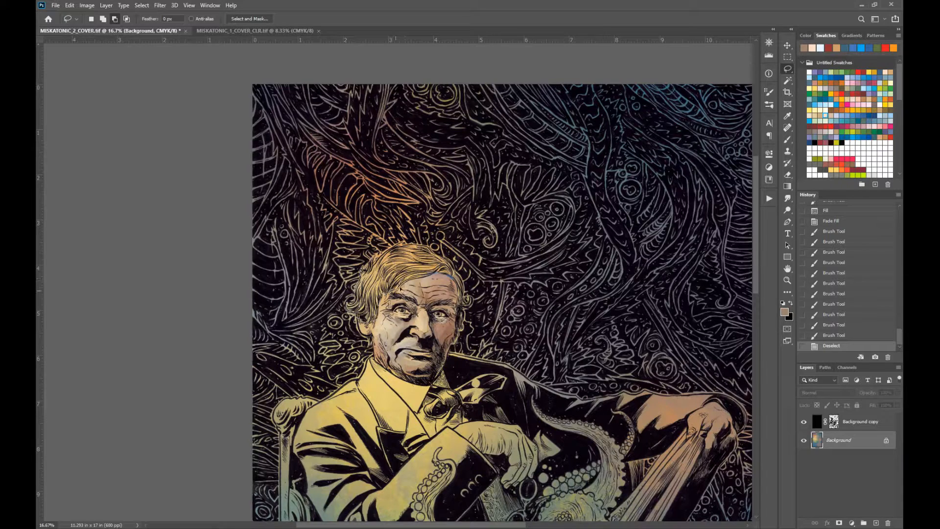
mouse_move(429, 278)
mouse_down()
mouse_move(457, 289)
mouse_move(446, 293)
mouse_move(455, 327)
mouse_move(464, 329)
mouse_move(467, 314)
mouse_move(440, 276)
mouse_move(393, 260)
mouse_move(366, 271)
mouse_up()
click(863, 72)
key(alt+BackSpace)
key(ctrl+d)
Sample colours from the hair and brow area and dab them onto both eyes at 100% opacity
click(787, 269)
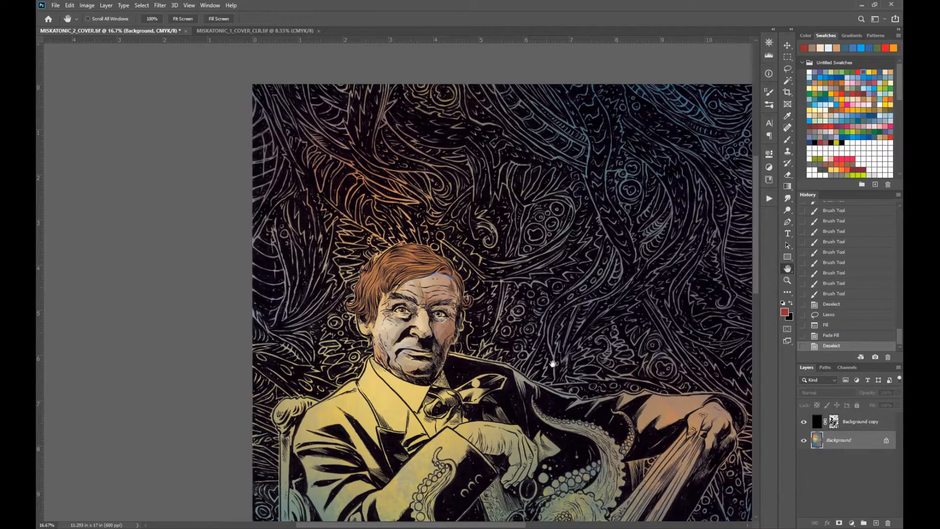
drag(541, 334, 509, 256)
click(788, 139)
alt+click(342, 221)
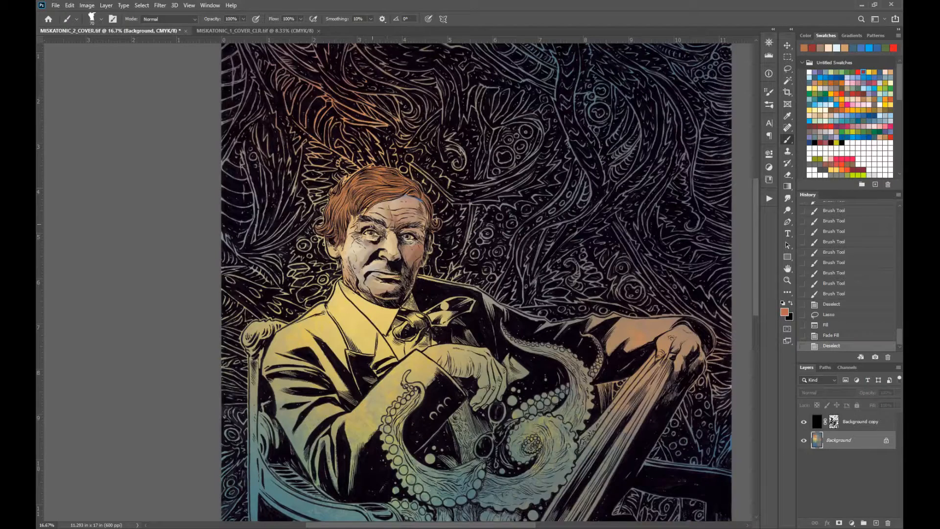
alt+click(364, 219)
click(371, 233)
click(409, 237)
click(408, 237)
Dab white into the whites of both eyes
click(852, 153)
click(408, 236)
click(374, 235)
click(400, 237)
click(402, 237)
click(412, 237)
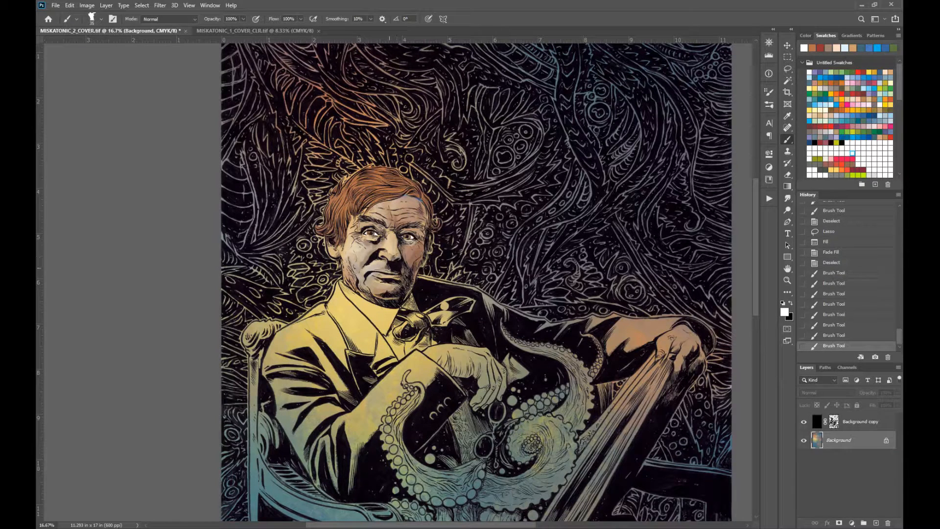
Dab white highlights onto the man's nose and the cheek beside it
click(389, 253)
click(390, 254)
drag(392, 241, 392, 249)
click(391, 253)
click(385, 253)
click(364, 243)
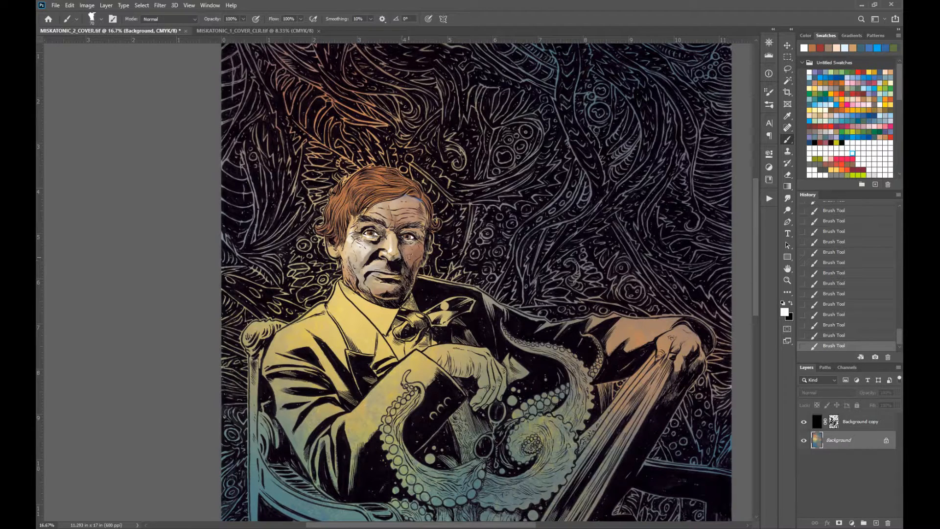
Sample skin tones for the brush from below the eye and from the brow area
alt+click(405, 247)
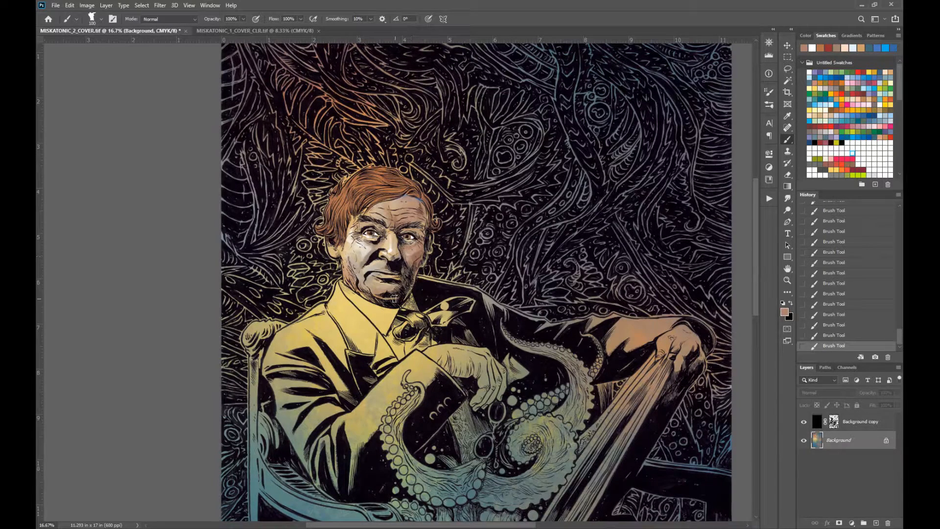
alt+click(410, 223)
click(787, 272)
drag(542, 277, 576, 282)
click(788, 280)
click(467, 300)
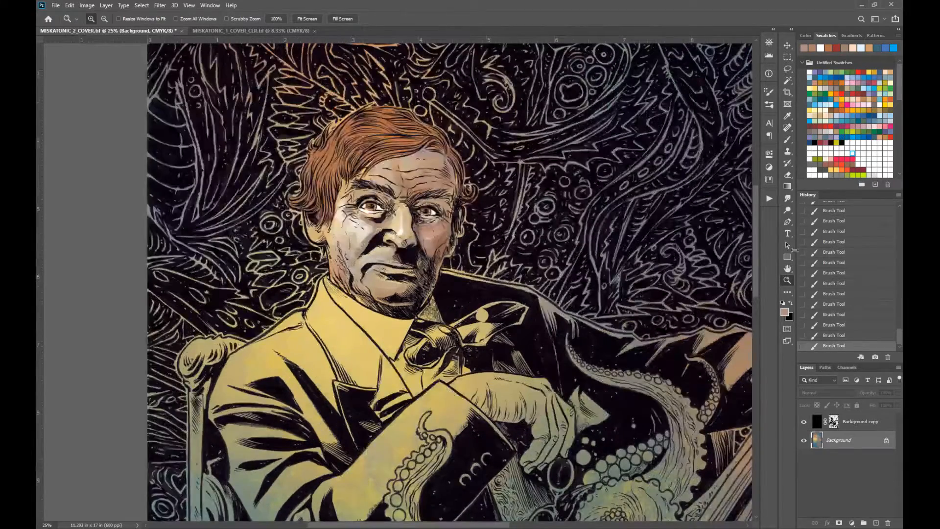
click(787, 256)
mouse_move(483, 287)
mouse_down()
mouse_move(502, 307)
mouse_move(508, 338)
mouse_up()
key(ctrl+z)
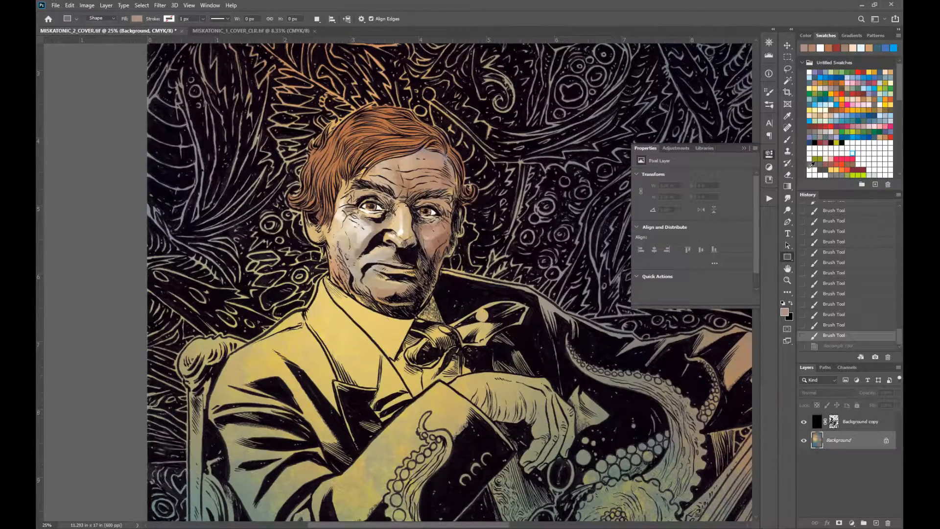
Return to the Brush, sample the skin tone near the ear and paint it along the outer cheek
click(788, 141)
click(769, 155)
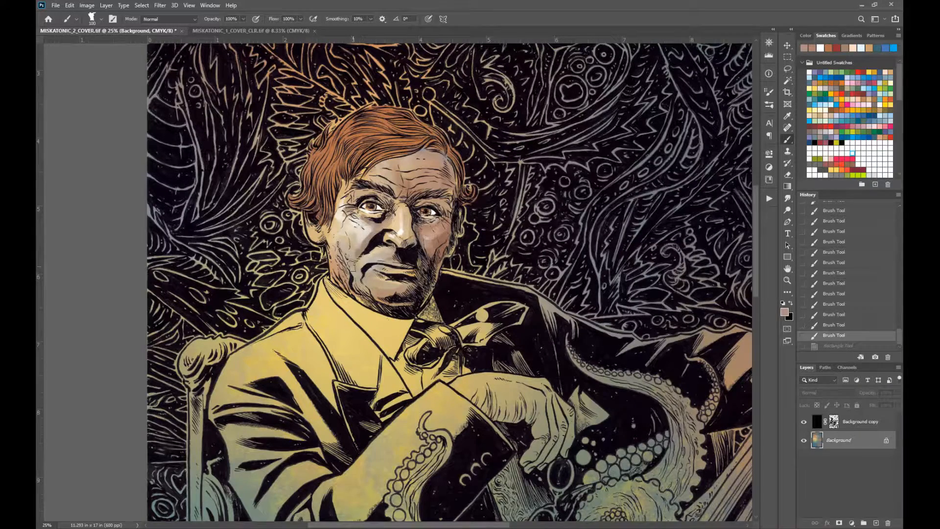
alt+click(352, 253)
drag(352, 276, 355, 260)
click(864, 77)
click(864, 72)
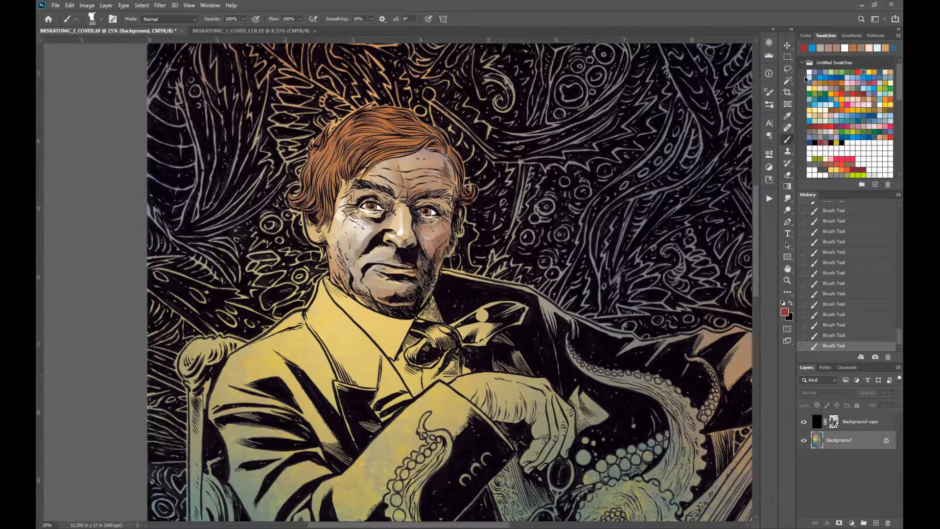
click(787, 81)
click(388, 147)
key(ctrl+z)
Brush a blue swatch over the man's hair at 30% opacity to cool its colour
click(868, 111)
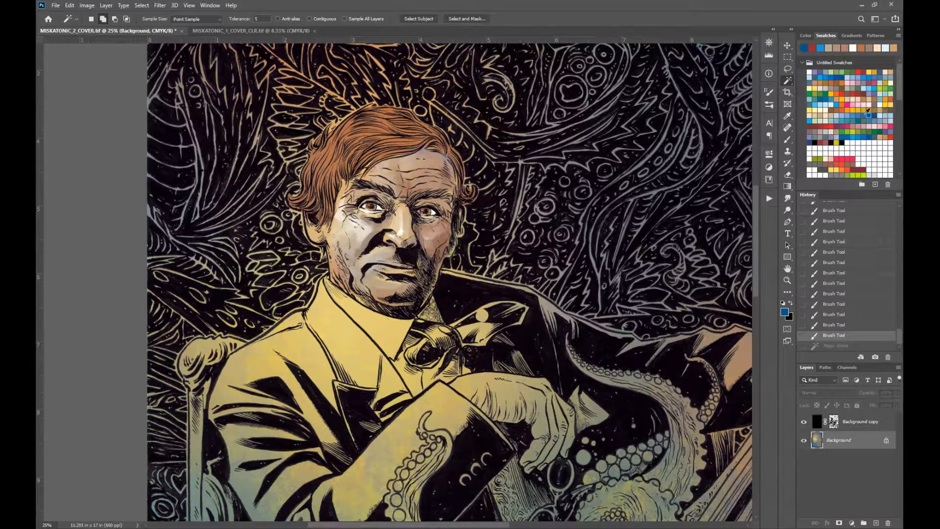
click(787, 140)
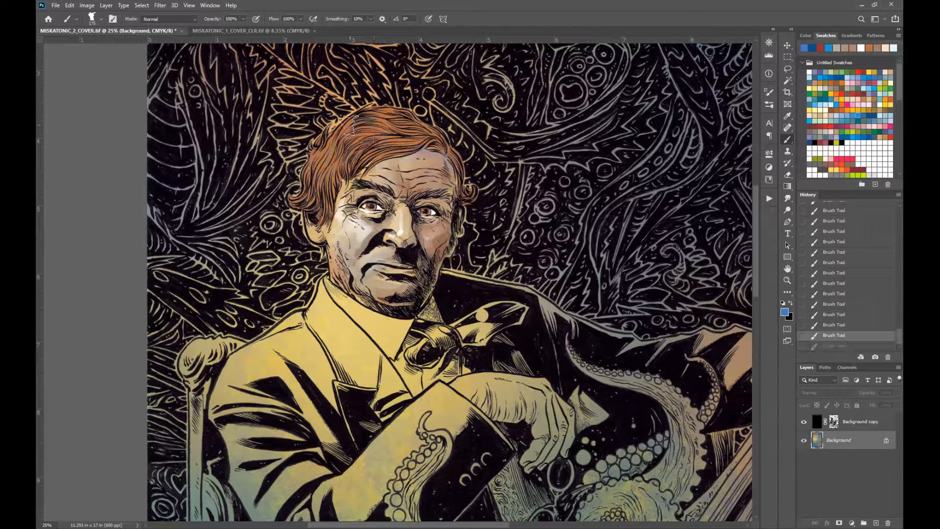
mouse_move(319, 231)
mouse_down()
mouse_move(335, 267)
mouse_move(338, 231)
mouse_up()
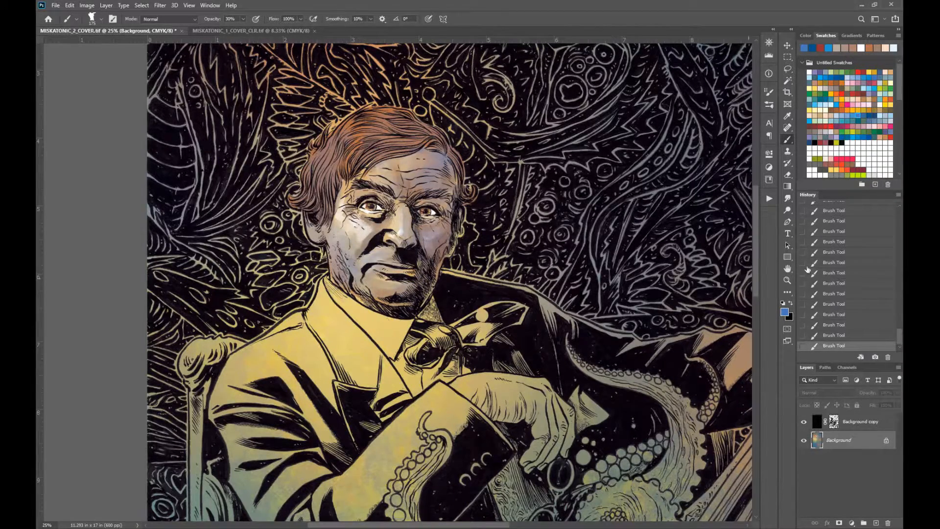
Apply gradients with the red swatch from the cheek towards the jaw, lowering the gradient opacity to 30%
click(787, 280)
alt+click(400, 326)
click(858, 72)
click(787, 186)
click(237, 19)
click(234, 102)
key(ctrl+z)
drag(369, 256, 380, 301)
drag(423, 265, 414, 304)
key(ctrl+z)
key(3)
drag(369, 257, 378, 298)
Retouch the area around the nose with the Spot Healing Brush and undo the last stroke
click(831, 93)
click(836, 99)
click(787, 128)
drag(386, 220, 380, 225)
mouse_move(387, 221)
mouse_down()
mouse_move(374, 229)
mouse_move(417, 217)
mouse_move(414, 233)
mouse_up()
key(ctrl+z)
Set the brush to Screen mode and try a full-opacity stroke of a sampled skin tone across the face
click(788, 141)
alt+click(425, 215)
click(169, 19)
click(170, 110)
key(0)
mouse_move(414, 215)
mouse_down()
mouse_move(411, 233)
mouse_move(390, 226)
mouse_up()
key(ctrl+z)
key(ctrl+z)
Sample a skin tone and paint screened highlights around the mouth and chin with a smaller brush at 50% opacity
key(5)
alt+click(421, 224)
key(bracketleft)
key(bracketleft)
key(bracketleft)
key(bracketleft)
key(bracketleft)
key(bracketleft)
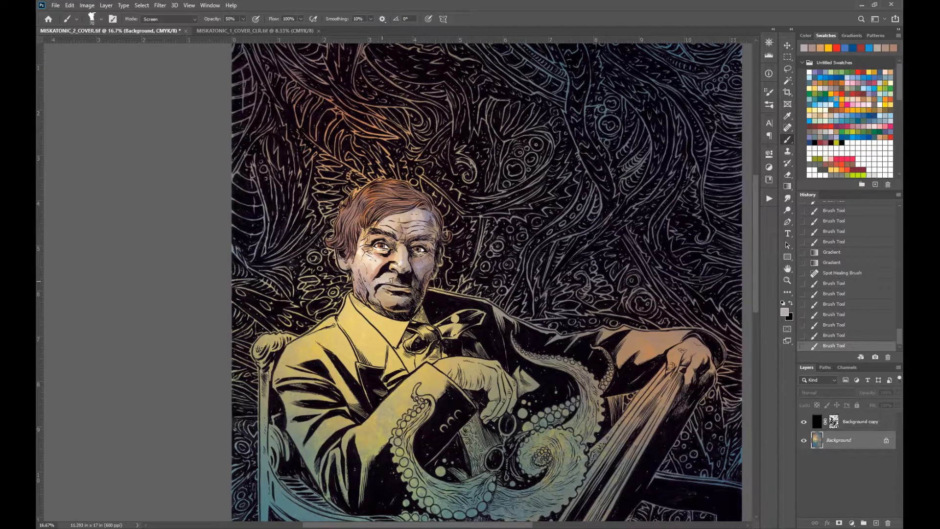
drag(391, 281, 395, 284)
drag(398, 282, 401, 288)
drag(393, 286, 400, 303)
Enlarge the brush, raise its opacity to 100% and paint a highlight on the chin
key(z)
click(387, 289)
key(b)
key(0)
key(bracketright)
key(bracketright)
key(bracketright)
key(bracketright)
drag(387, 301, 400, 308)
Sample a hair colour and brush highlight strokes over the top and both sides of the man's hair
alt+click(355, 142)
click(169, 19)
click(169, 108)
drag(367, 140, 349, 189)
drag(392, 162, 349, 190)
drag(383, 132, 355, 154)
drag(412, 132, 362, 138)
mouse_move(339, 163)
mouse_down()
mouse_move(327, 208)
mouse_move(317, 185)
mouse_up()
drag(427, 135, 413, 159)
drag(450, 147, 401, 167)
drag(459, 170, 468, 184)
key(space)
Lasso the man's head and draw a blue gradient across it
key(l)
mouse_move(386, 208)
mouse_down()
mouse_move(398, 145)
mouse_move(345, 198)
mouse_move(437, 268)
mouse_move(478, 156)
mouse_move(389, 116)
mouse_move(360, 140)
mouse_up()
click(874, 116)
key(g)
key(ctrl+z)
mouse_move(343, 242)
mouse_down()
mouse_move(392, 181)
mouse_move(421, 206)
mouse_up()
Draw an orange gradient across the selected head and keep the selection active
click(857, 72)
click(869, 72)
click(836, 93)
drag(407, 166, 441, 211)
key(ctrl+d)
key(alt+space)
click(512, 334)
key(ctrl+z)
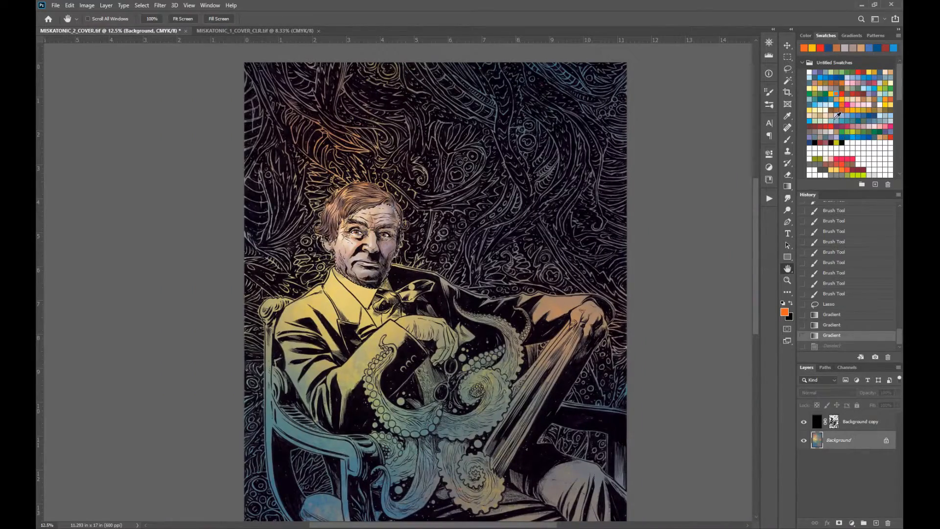
Try two faded flat colour fills over the selected head, reverting each one
click(848, 104)
click(863, 104)
key(alt+BackSpace)
key(ctrl+shift+f)
click(836, 326)
click(853, 99)
key(alt+BackSpace)
key(ctrl+shift+f)
click(831, 325)
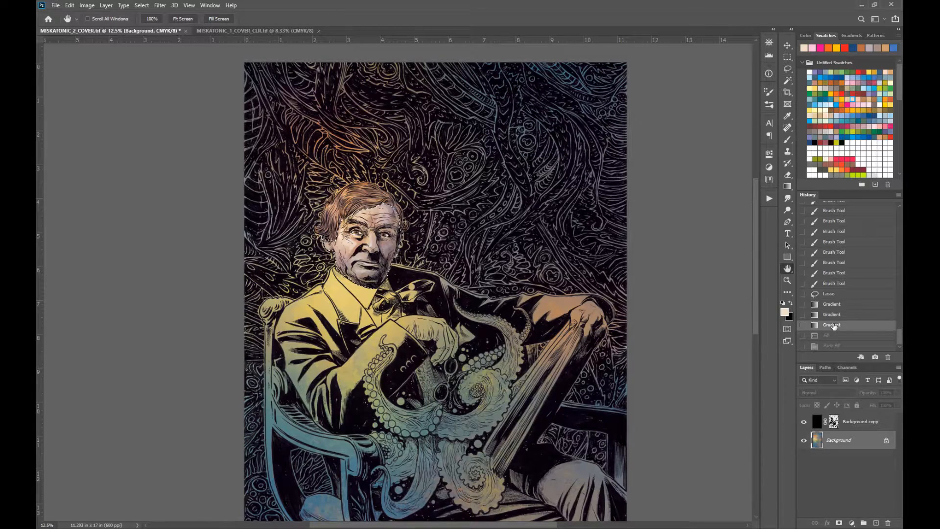
Adjust the selected head's Color Balance, warming the highlights and cooling the shadows
key(ctrl+b)
click(632, 223)
drag(607, 177, 613, 177)
mouse_move(607, 198)
mouse_down()
mouse_move(586, 198)
mouse_move(619, 189)
mouse_move(606, 189)
mouse_up()
click(537, 223)
drag(607, 177, 592, 179)
drag(607, 198, 616, 198)
click(699, 160)
Reduce the selected head's saturation to -41 with Hue/Saturation and deselect
key(ctrl+u)
drag(751, 328, 733, 328)
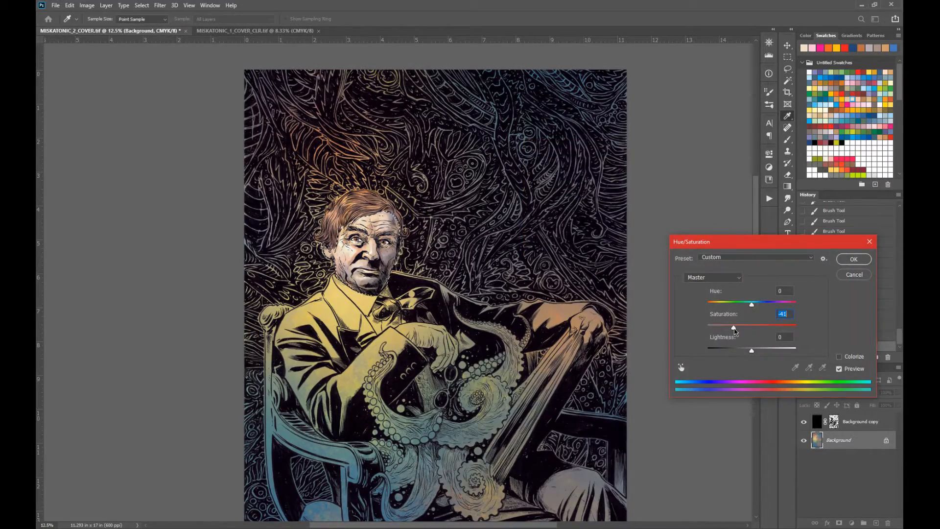
click(854, 259)
key(ctrl+d)
Pick an orange swatch for the brush, enlarge the brush and try a dab on the cheek
key(z)
click(394, 271)
click(348, 240)
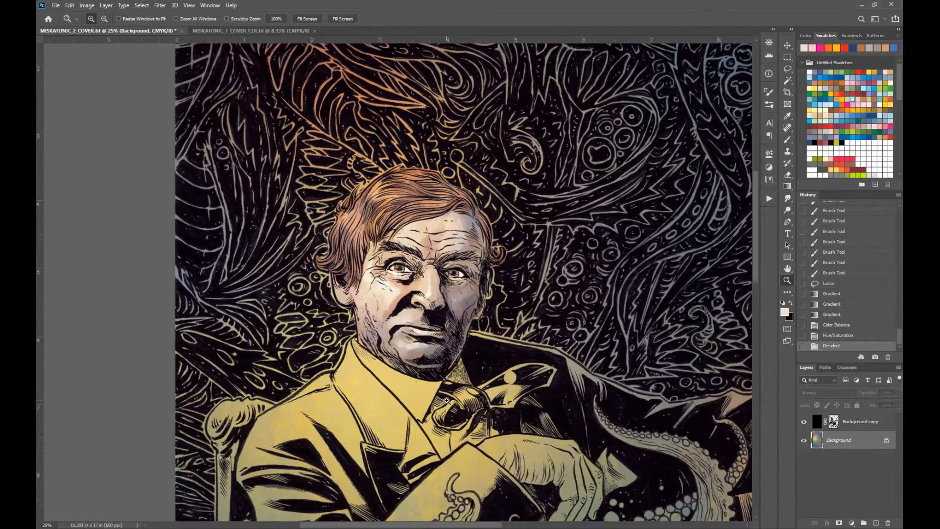
key(b)
click(849, 102)
key(bracketright)
key(bracketright)
key(bracketright)
key(bracketright)
key(bracketright)
key(bracketright)
click(372, 311)
key(ctrl+z)
Set a smaller brush to Normal mode at 30% opacity and glaze orange over the near cheek
click(169, 19)
click(157, 35)
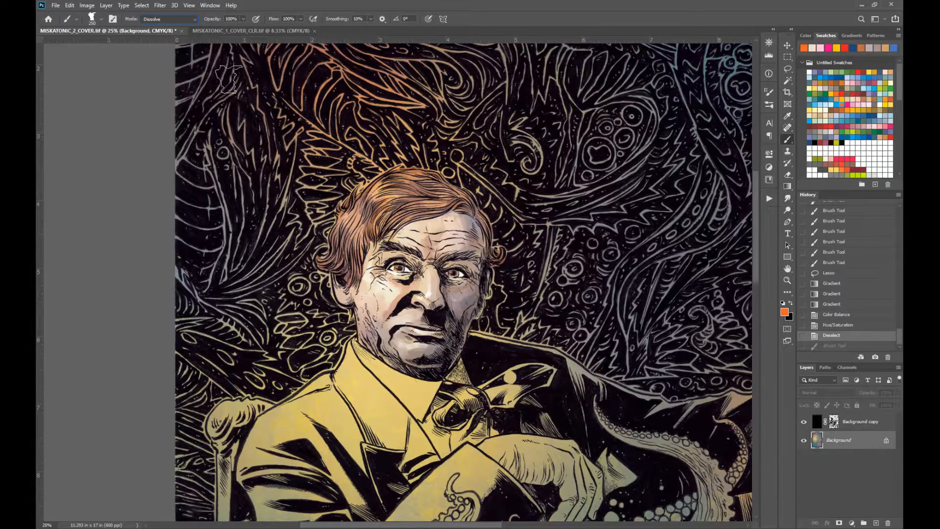
click(181, 20)
click(181, 28)
key(bracketleft)
key(bracketleft)
key(bracketleft)
key(3)
drag(363, 289, 372, 305)
drag(368, 293, 380, 321)
key(ctrl+z)
drag(370, 316, 382, 326)
Glaze the same orange over the jaw and chin, the far cheek and the area around the eyes
mouse_move(380, 318)
mouse_down()
mouse_move(385, 324)
mouse_move(398, 313)
mouse_move(404, 337)
mouse_move(435, 358)
mouse_up()
mouse_move(464, 293)
mouse_down()
mouse_move(455, 297)
mouse_move(462, 305)
mouse_up()
drag(463, 292, 469, 299)
mouse_move(406, 252)
mouse_down()
mouse_move(396, 252)
mouse_move(434, 275)
mouse_move(461, 262)
mouse_move(473, 271)
mouse_up()
Sample skin tones from the cheek, mouth and eye areas and blend them above the eye and on the nose
alt+click(472, 298)
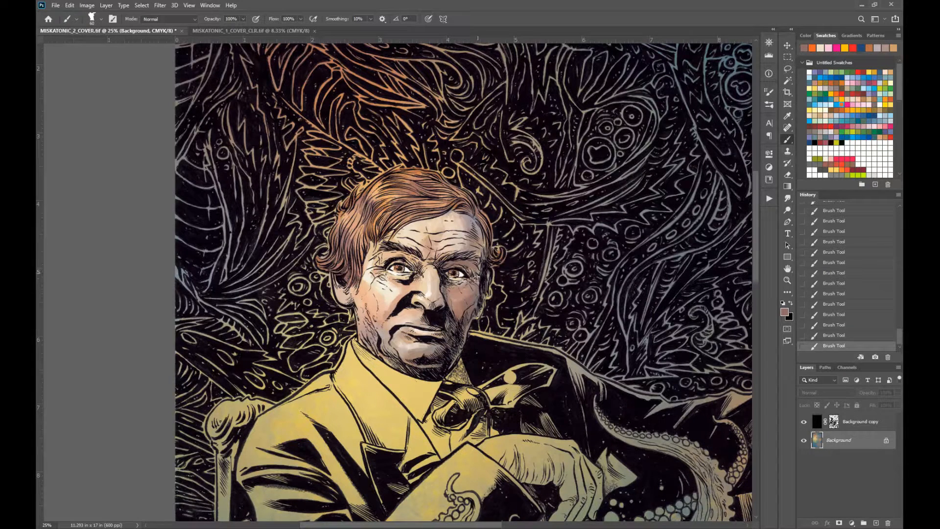
drag(388, 254, 415, 262)
alt+click(391, 328)
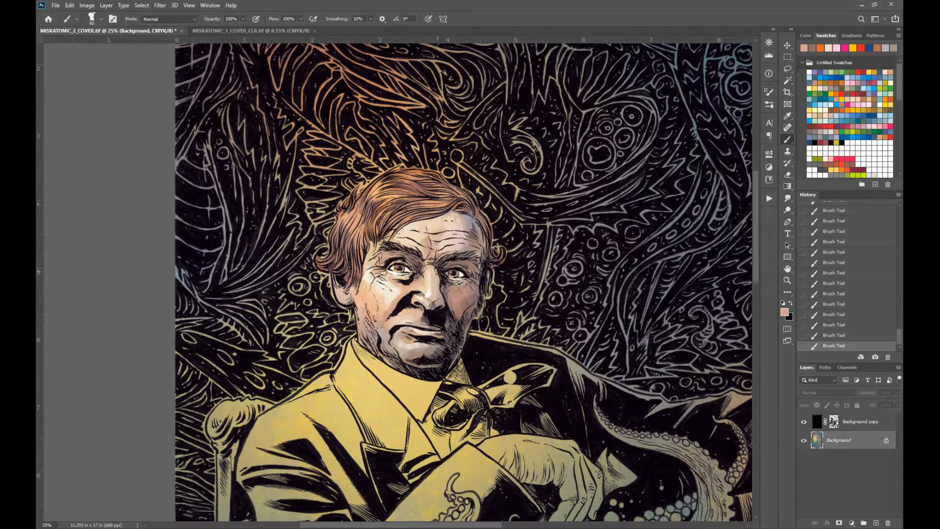
alt+click(460, 262)
drag(420, 304, 429, 308)
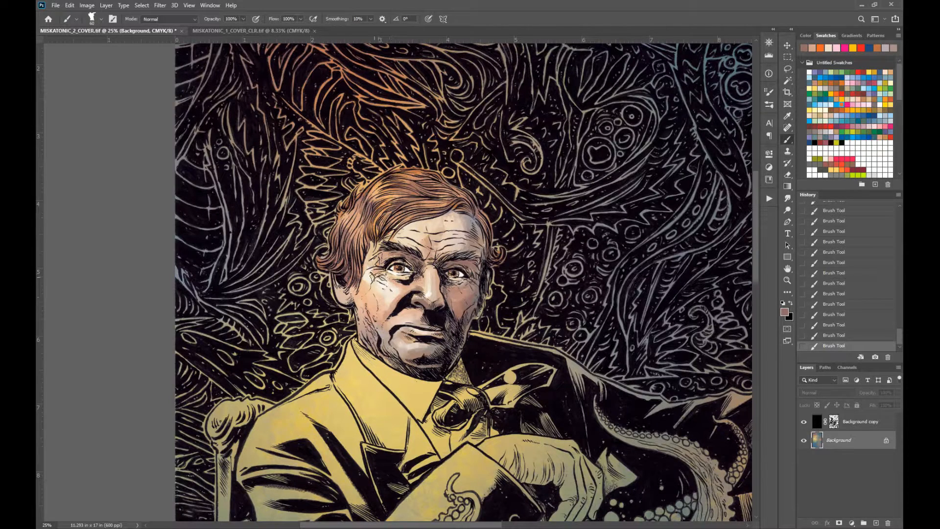
Enlarge the brush and blend skin tones sampled from the near cheek over the cheek and jaw
key(bracketright)
key(bracketright)
key(bracketright)
key(bracketright)
key(bracketright)
drag(369, 297, 381, 322)
alt+click(379, 296)
drag(367, 290, 376, 298)
Sample tones from the far jaw and cheek and blend them over the far cheek and forehead
alt+click(462, 320)
drag(459, 311, 467, 293)
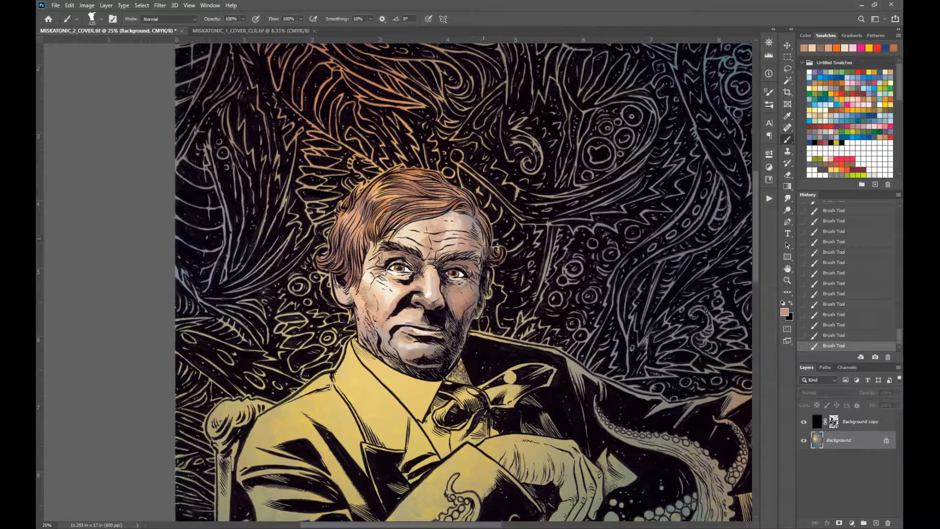
alt+click(463, 293)
drag(406, 229, 411, 223)
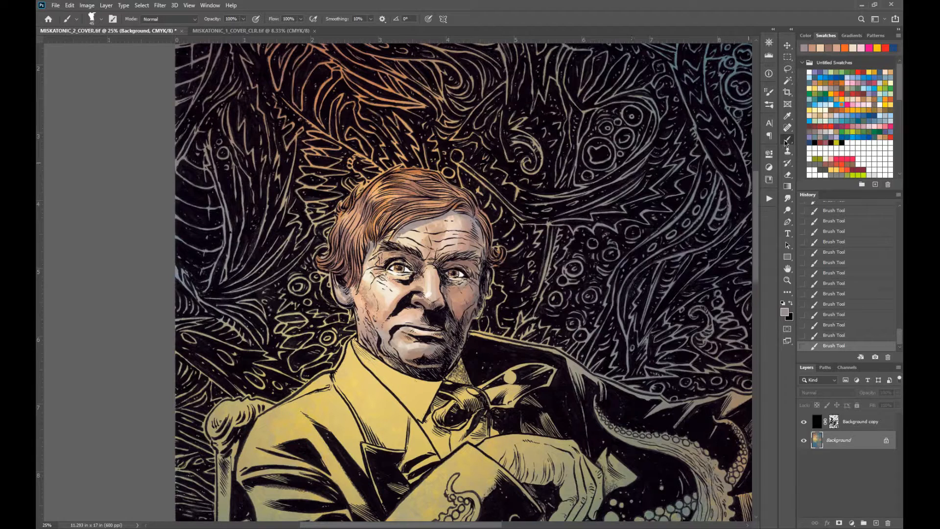
Try a pale mint rim light along the far cheek, jaw and chin, and undo the strokes
click(882, 89)
drag(467, 316, 473, 314)
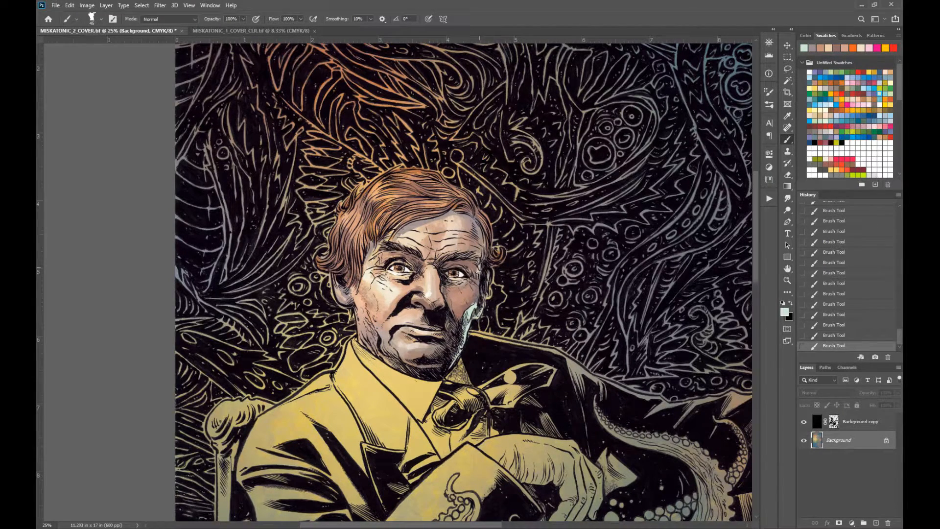
drag(463, 312, 457, 321)
mouse_move(412, 365)
mouse_down()
mouse_move(441, 364)
mouse_move(402, 363)
mouse_up()
click(787, 281)
alt+click(569, 330)
alt+click(560, 323)
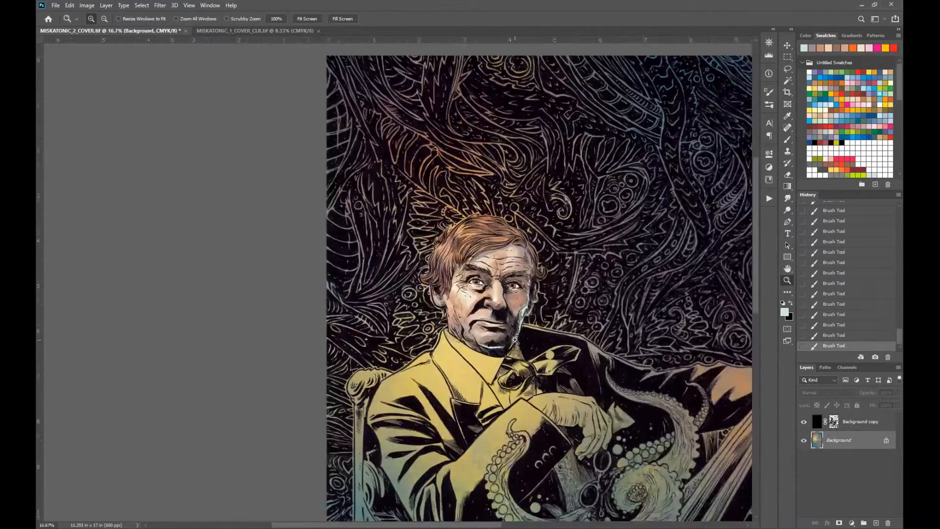
double_click(515, 341)
key(ctrl+z)
drag(837, 309, 837, 272)
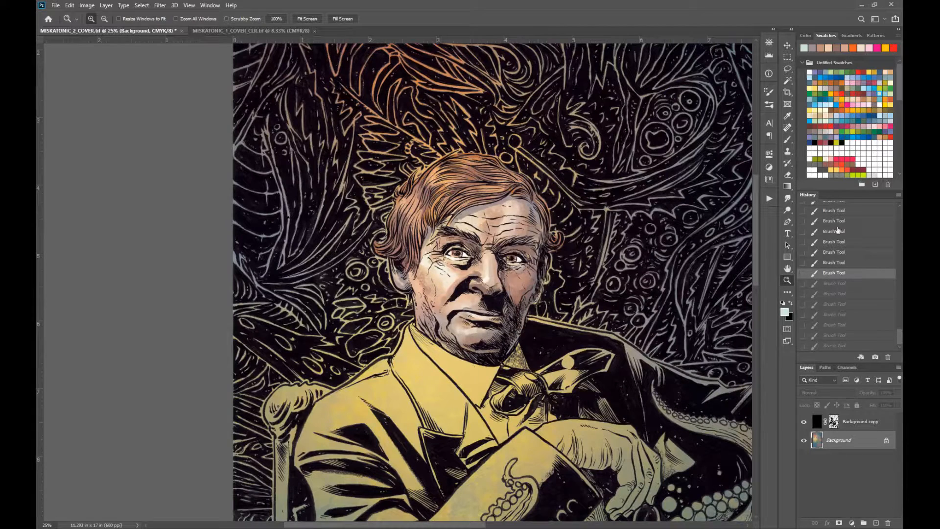
Try an orange rim light along the far cheek, undo it and pick a pink swatch instead
click(843, 72)
click(837, 89)
key(b)
drag(533, 292, 522, 331)
key(ctrl+z)
click(837, 93)
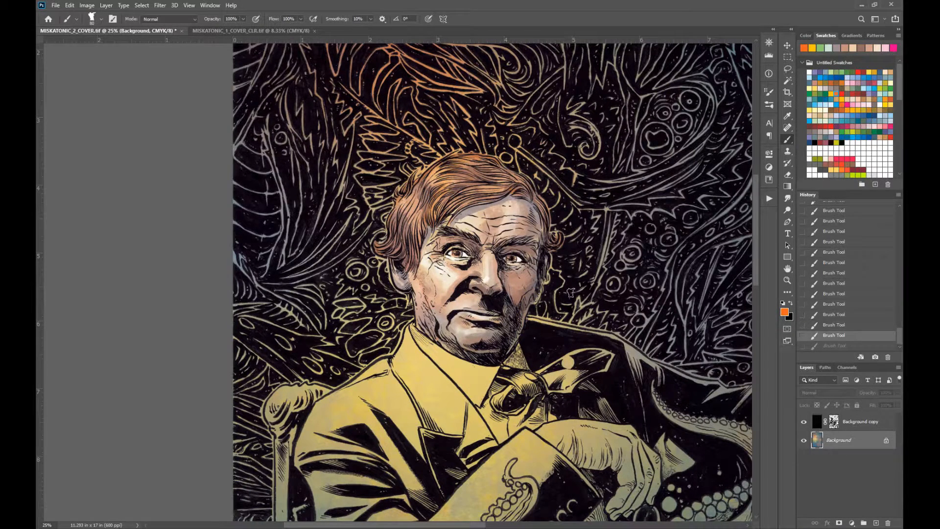
click(855, 99)
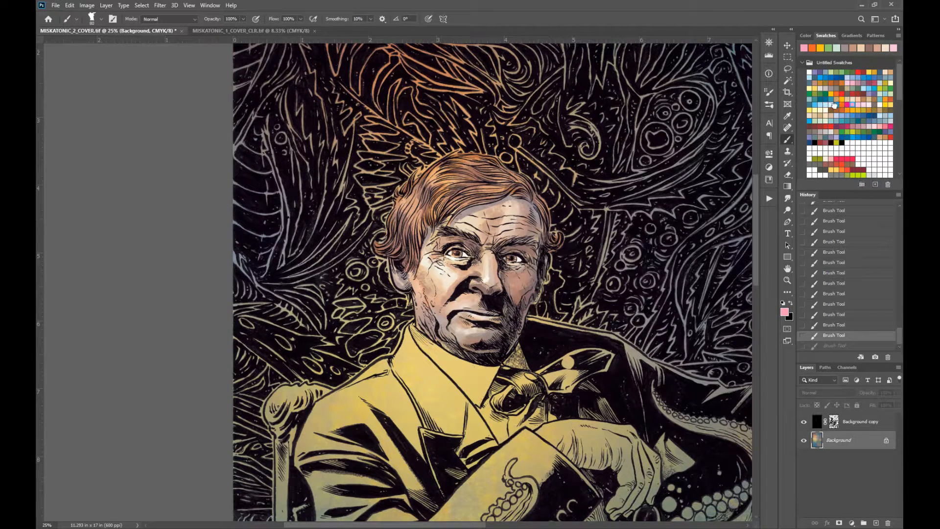
Paint a bright blue rim light down the far cheek and jaw, then blend with a skin brown sampled beside it
click(833, 105)
mouse_move(536, 298)
mouse_down()
mouse_move(541, 277)
mouse_move(506, 285)
mouse_move(510, 294)
mouse_up()
key(ctrl+z)
alt+click(522, 313)
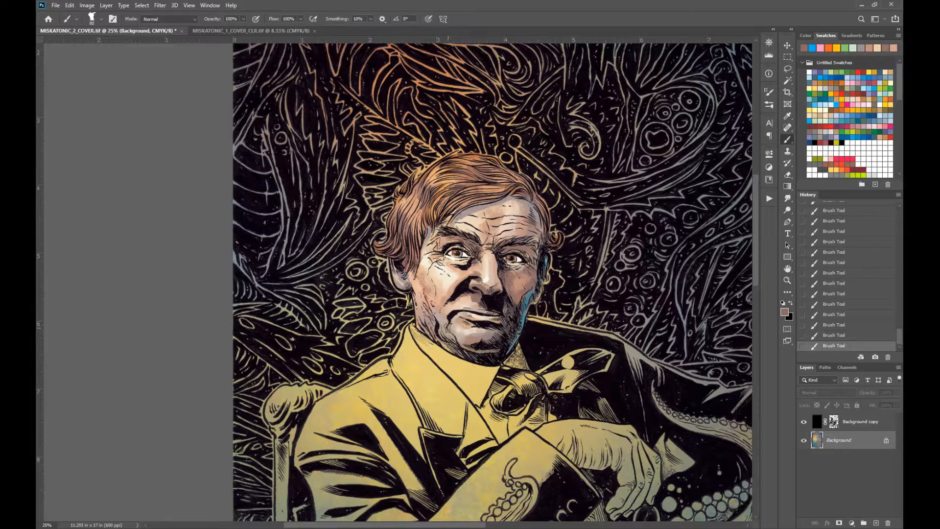
drag(441, 340, 496, 362)
click(787, 272)
mouse_move(595, 291)
mouse_down()
mouse_move(578, 278)
mouse_move(535, 320)
mouse_up()
click(789, 69)
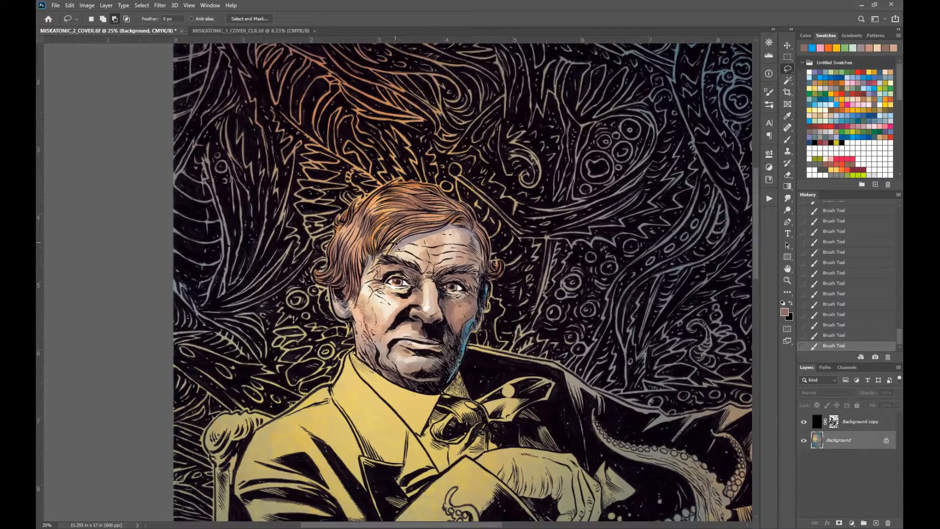
mouse_move(347, 294)
mouse_down()
mouse_move(354, 324)
mouse_move(395, 245)
mouse_up()
key(ctrl+d)
Sample a colour from the hair and draw highlights along the hair strands with the Pencil in Screen mode
click(787, 281)
alt+click(498, 377)
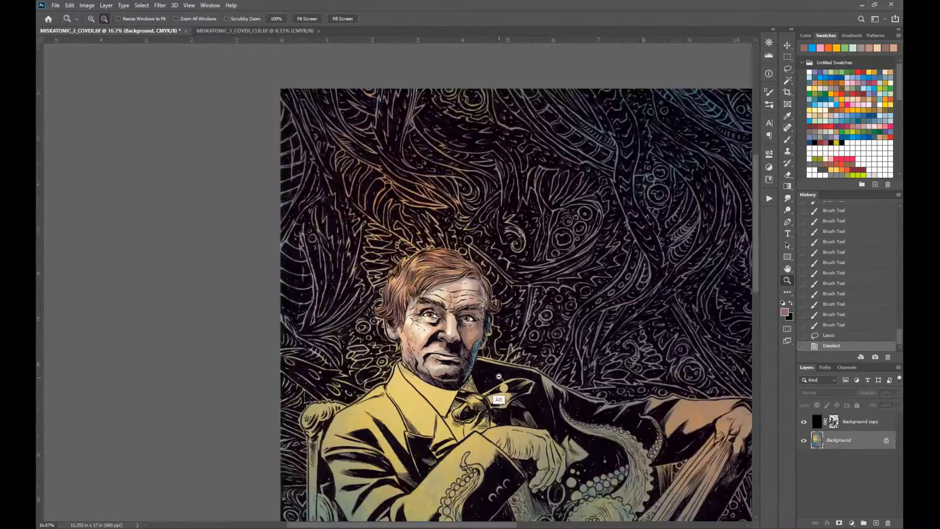
alt+click(499, 377)
click(475, 349)
click(787, 139)
alt+click(423, 295)
click(161, 19)
click(158, 110)
mouse_move(429, 265)
mouse_down()
mouse_move(423, 297)
mouse_move(468, 281)
mouse_up()
drag(433, 278, 449, 268)
drag(444, 265, 454, 268)
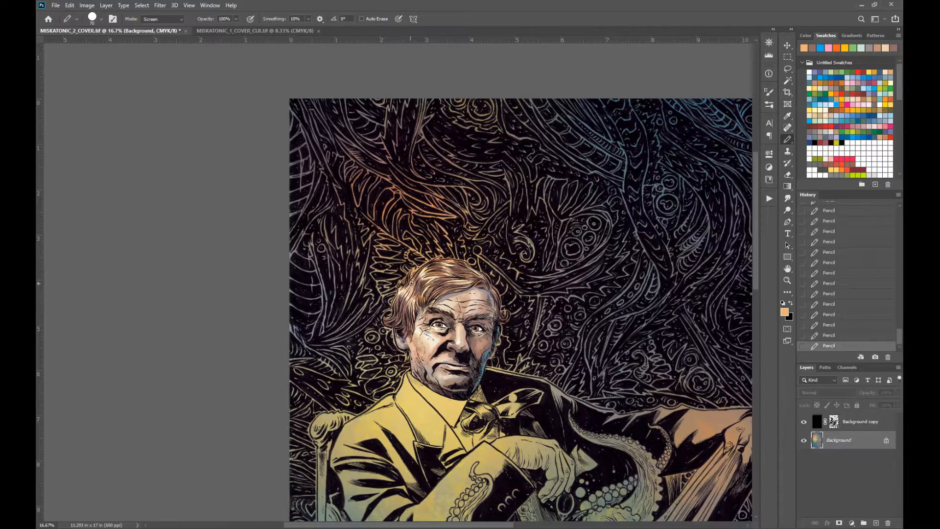
Try a radial Screen gradient beside the far jaw and undo it
key(space)
drag(554, 432, 514, 358)
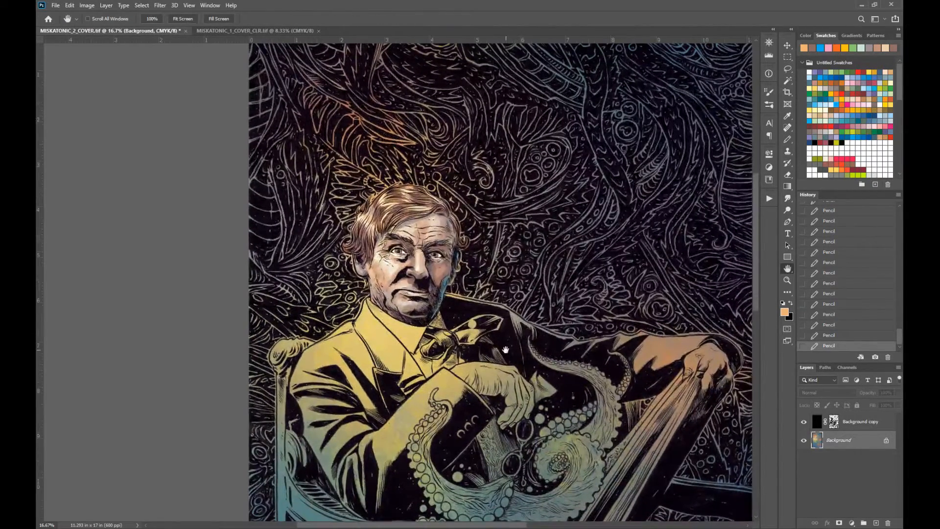
drag(473, 412, 492, 422)
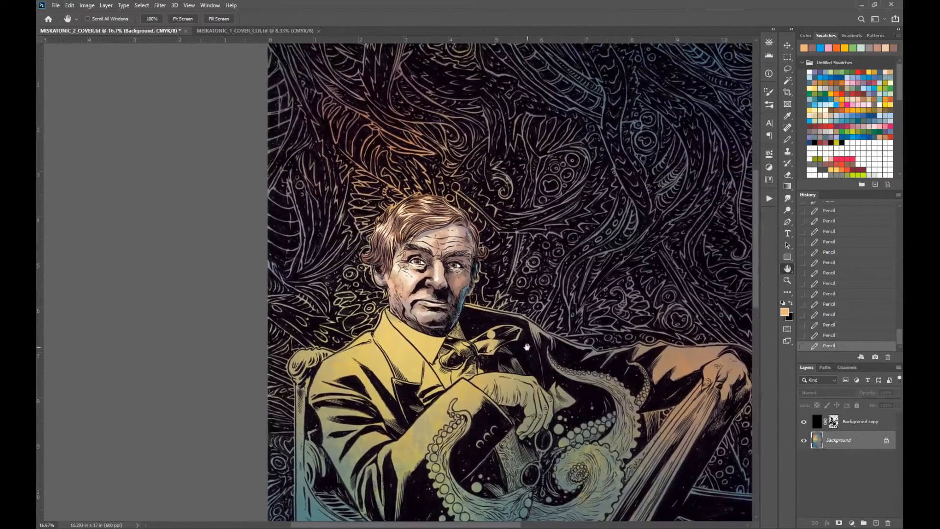
drag(512, 348, 525, 395)
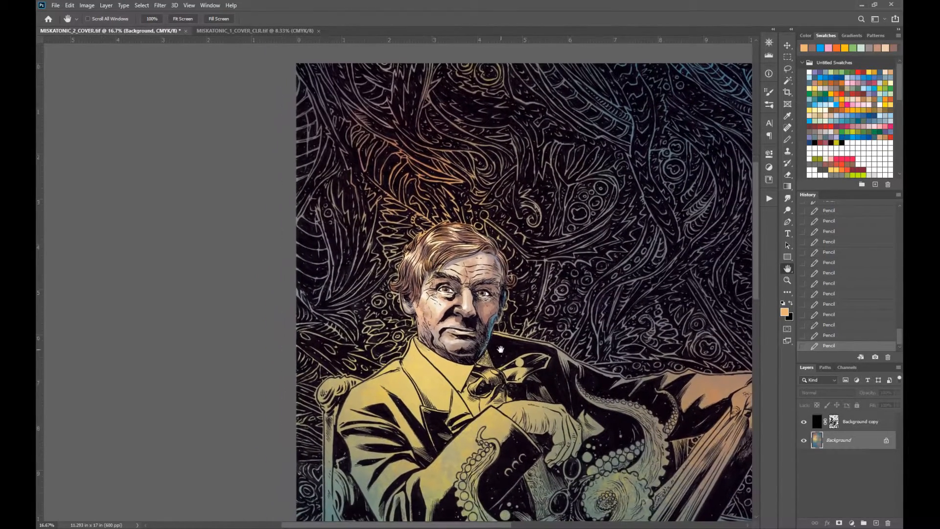
click(787, 186)
drag(507, 368, 499, 328)
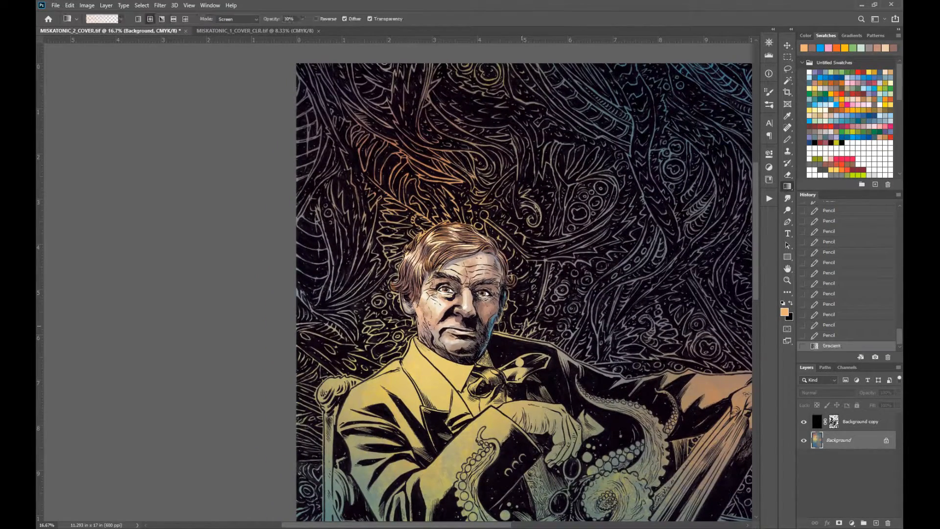
key(ctrl+z)
Pick a bright blue swatch and a textured brush preset, and dab blue around the mouth and near jaw
click(787, 271)
drag(515, 385, 491, 299)
click(788, 83)
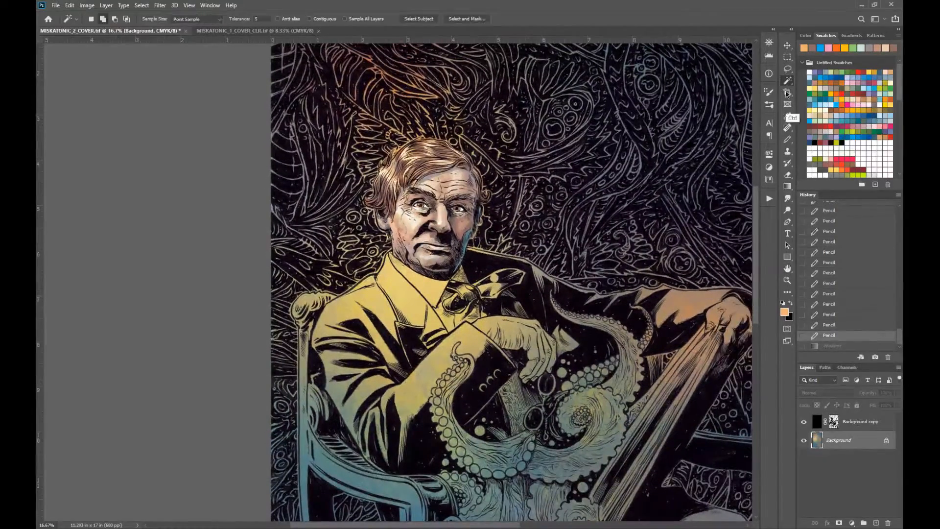
click(788, 268)
drag(551, 357, 565, 304)
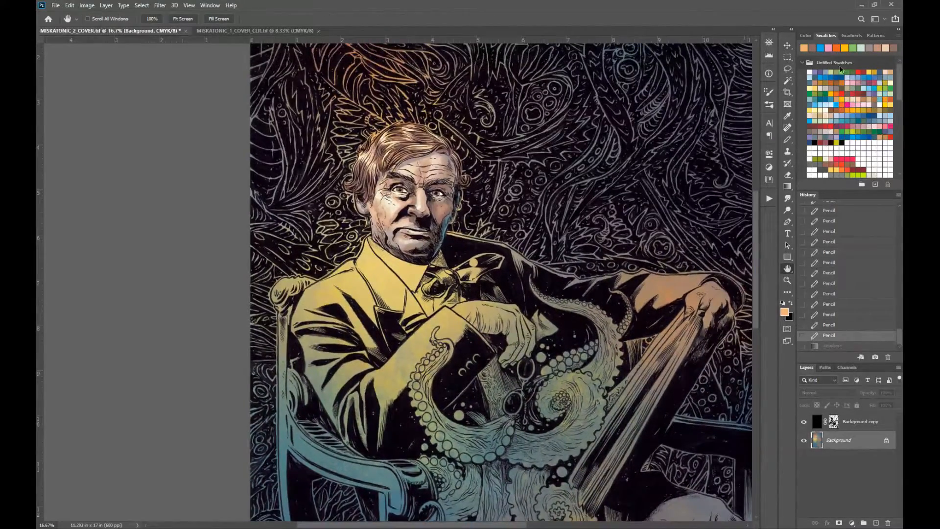
click(823, 72)
click(787, 141)
click(101, 20)
double_click(128, 275)
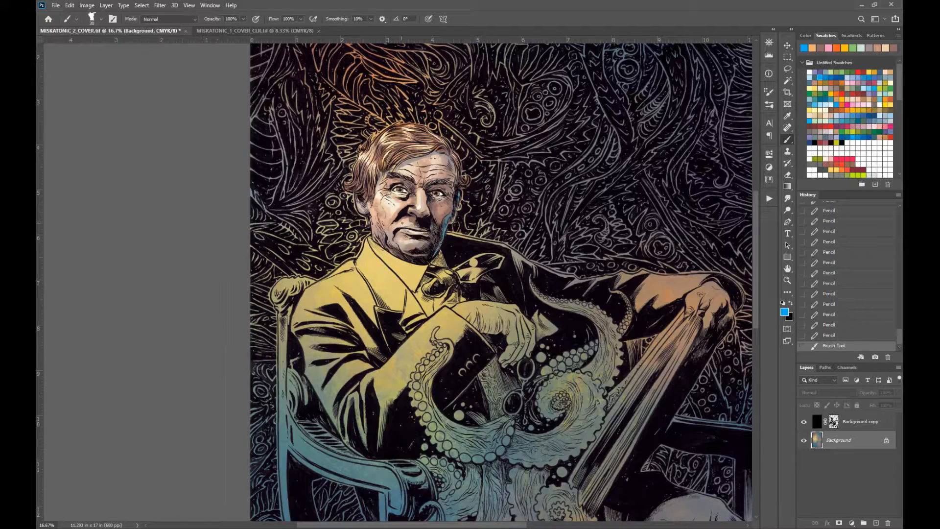
drag(412, 217, 411, 219)
mouse_move(408, 216)
mouse_down()
mouse_move(411, 227)
mouse_move(383, 219)
mouse_up()
Sample skin tones from the mouth, far cheek and forehead and blend them over the near and far cheeks
alt+click(410, 221)
drag(384, 221, 381, 213)
drag(383, 216, 376, 204)
alt+click(447, 213)
drag(446, 218, 442, 205)
alt+click(429, 167)
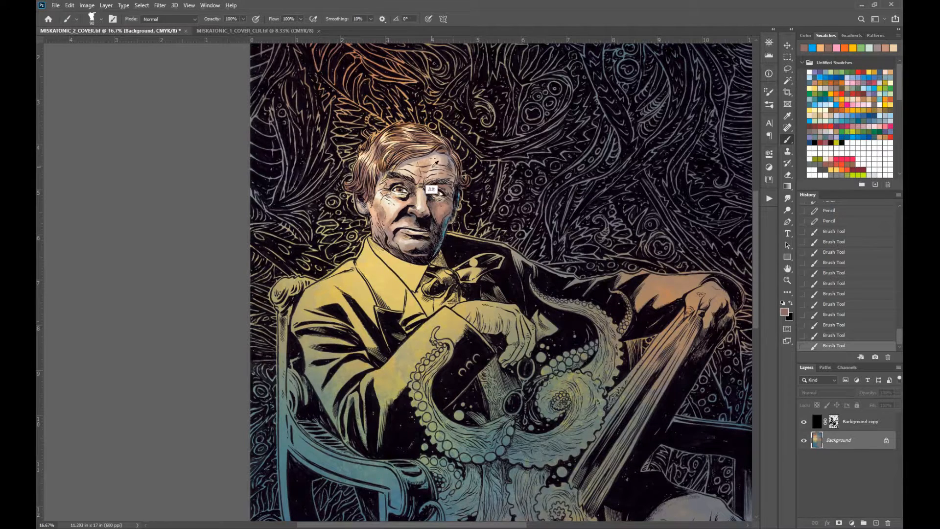
alt+click(428, 169)
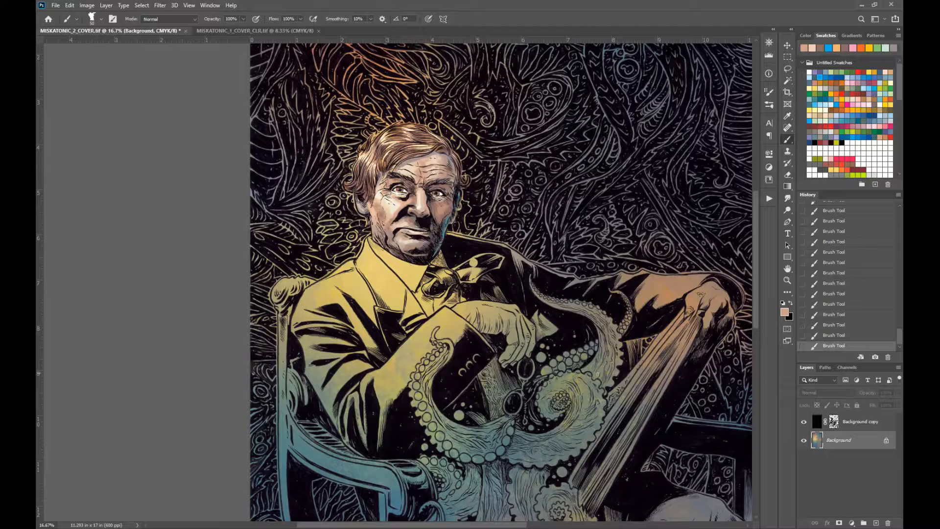
Pick a green swatch and brush it with a much larger brush over the backdrop pattern around the man
key(z)
alt+click(511, 365)
click(849, 71)
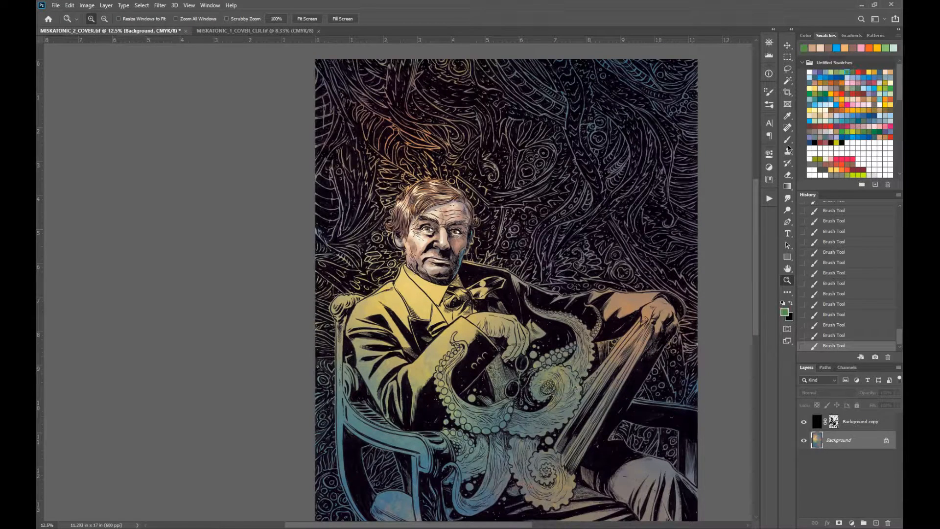
key(b)
key(ctrl+z)
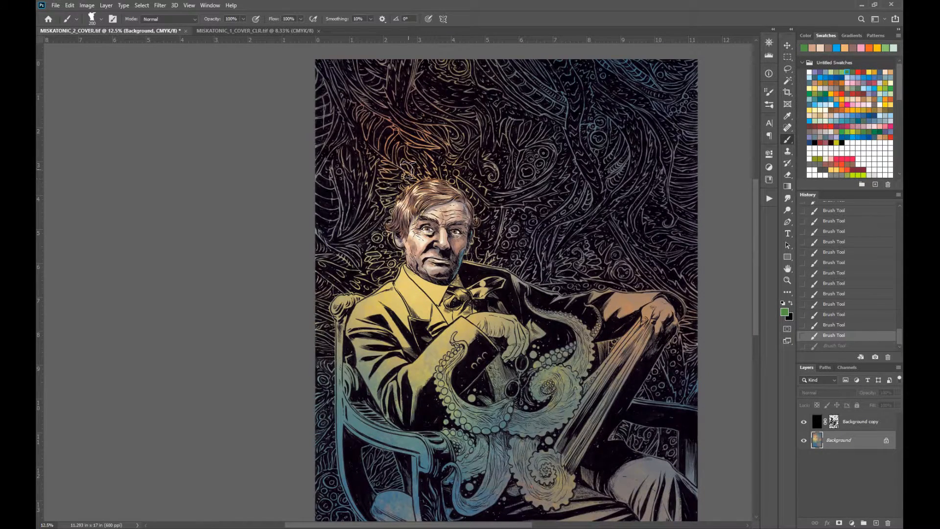
mouse_move(404, 172)
mouse_down()
mouse_move(380, 207)
mouse_move(368, 175)
mouse_move(503, 177)
mouse_move(530, 234)
mouse_move(383, 173)
mouse_move(311, 284)
mouse_move(522, 244)
mouse_move(570, 154)
mouse_move(441, 61)
mouse_move(580, 329)
mouse_up()
key(bracketright)
key(bracketright)
key(bracketright)
key(bracketright)
key(bracketright)
key(bracketright)
key(bracketright)
key(bracketright)
Brush a muted blue over the jacket's shoulder, lapel and sleeves with a smaller brush, and compare with MISKATONIC_1_COVER_CLR.tif
key(z)
click(438, 347)
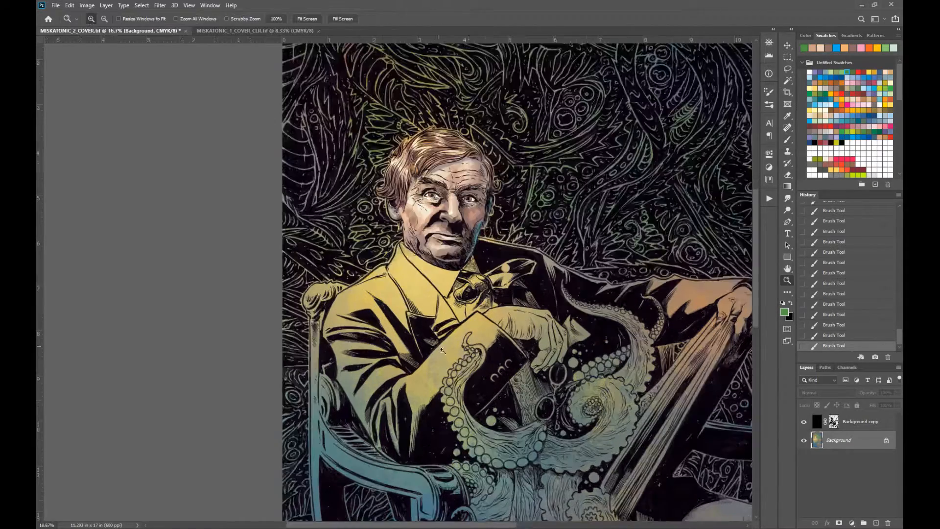
click(789, 271)
mouse_move(661, 289)
mouse_down()
mouse_move(639, 235)
mouse_move(606, 264)
mouse_up()
click(787, 140)
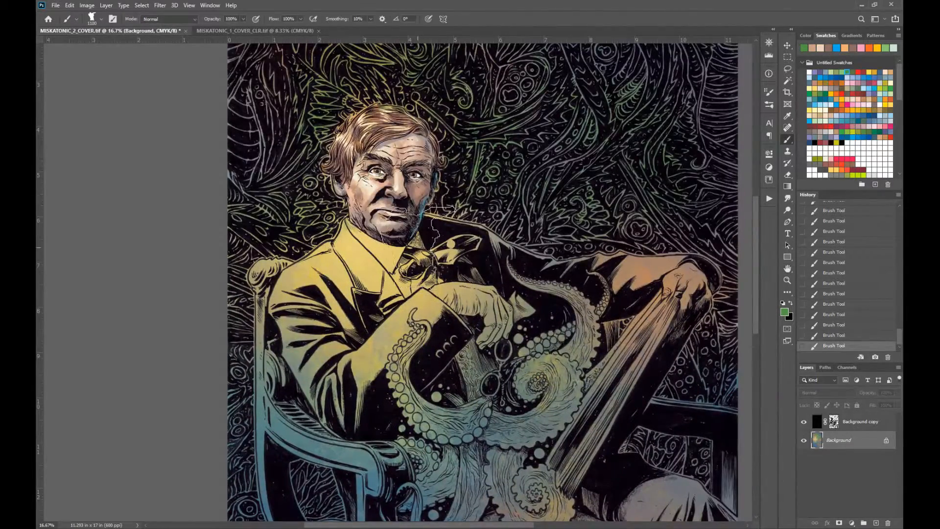
click(814, 78)
mouse_move(360, 250)
mouse_down()
mouse_move(362, 281)
mouse_move(383, 293)
mouse_up()
key(ctrl+z)
key([)
mouse_move(336, 273)
mouse_down()
mouse_move(323, 300)
mouse_move(287, 283)
mouse_up()
mouse_move(320, 257)
mouse_down()
mouse_move(375, 275)
mouse_move(367, 240)
mouse_up()
mouse_move(331, 336)
mouse_down()
mouse_move(322, 368)
mouse_move(357, 410)
mouse_move(427, 311)
mouse_move(352, 365)
mouse_up()
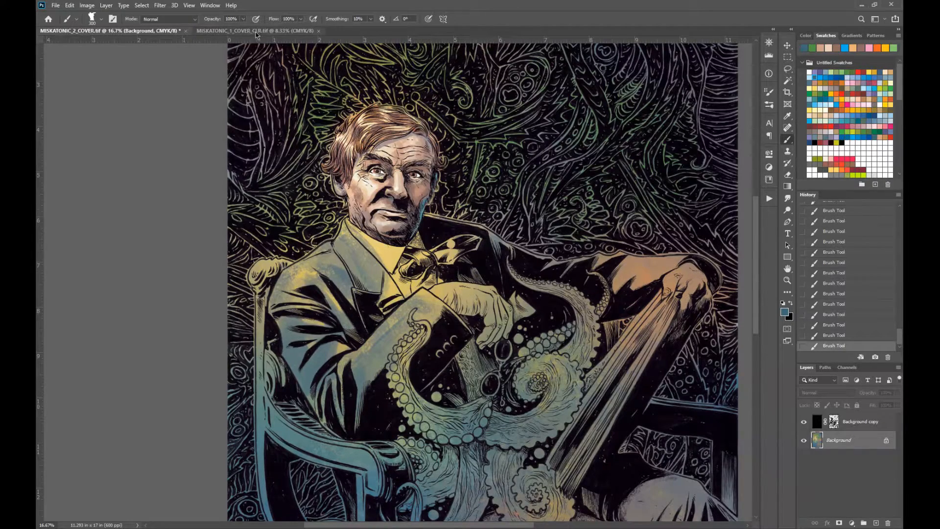
click(254, 30)
click(108, 30)
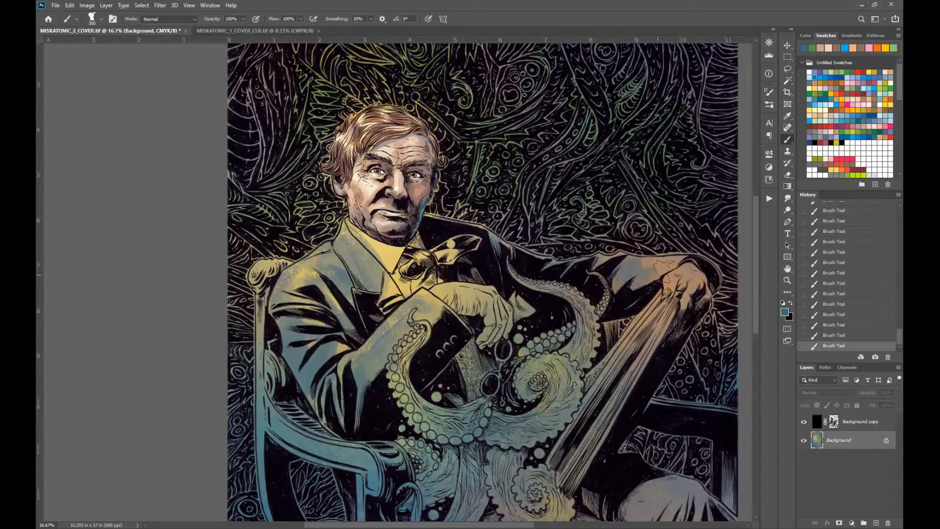
Glaze a red swatch at 30% opacity over the jacket's lapel, shoulder and near sleeve
click(863, 72)
key(3)
mouse_move(347, 241)
mouse_down()
mouse_move(373, 278)
mouse_move(352, 245)
mouse_move(303, 282)
mouse_up()
key(ctrl+z)
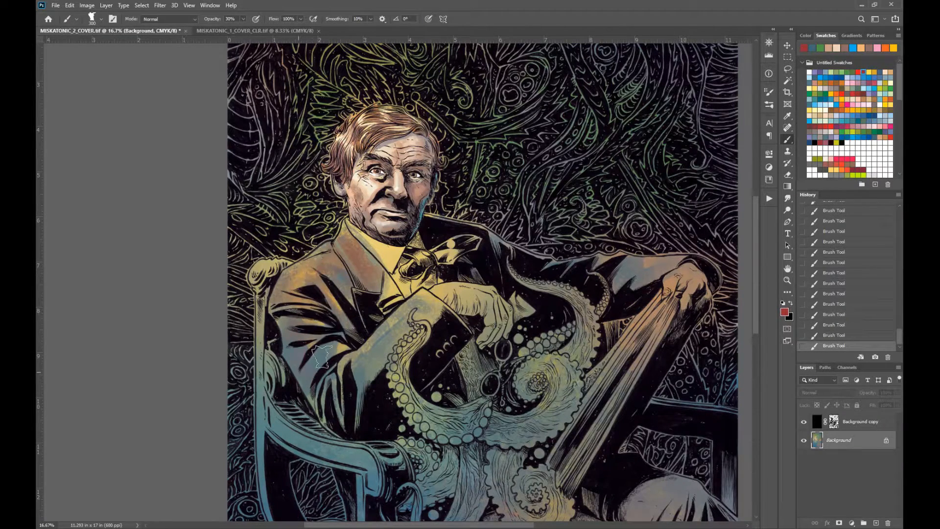
drag(369, 358, 435, 296)
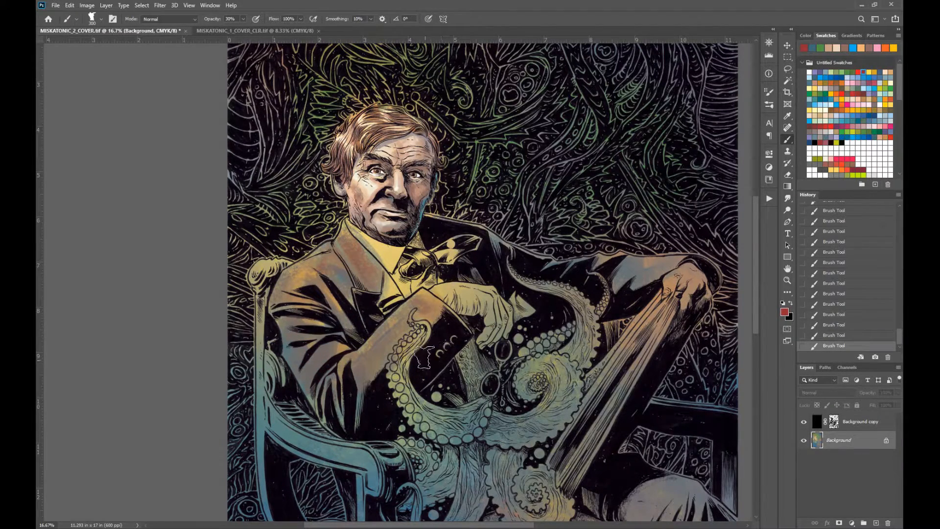
Sample a grey-blue from the near sleeve, set the brush to 100% opacity and reduce its size
alt+click(289, 346)
key(0)
key([)
key([)
key([)
key([)
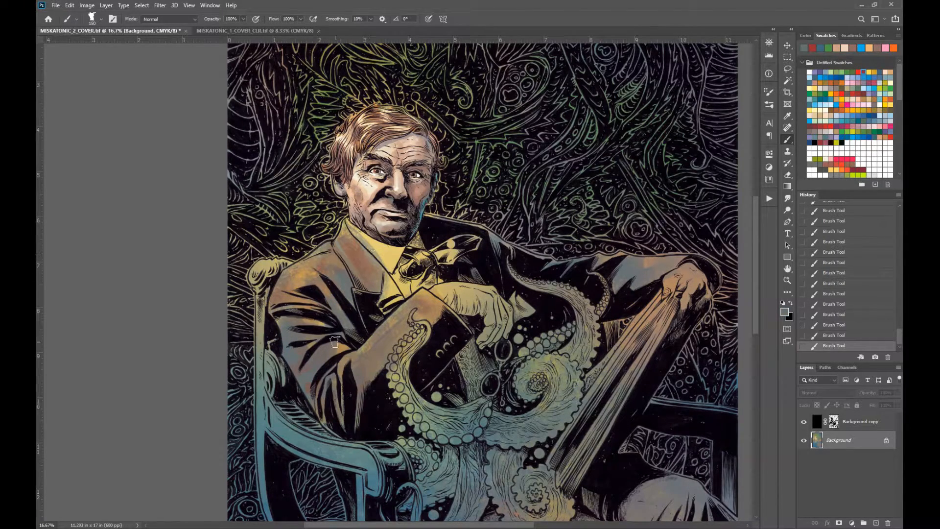
Lasso the near side of the jacket, including its shoulder, lapel and sleeve folds
key(z)
click(346, 267)
click(787, 69)
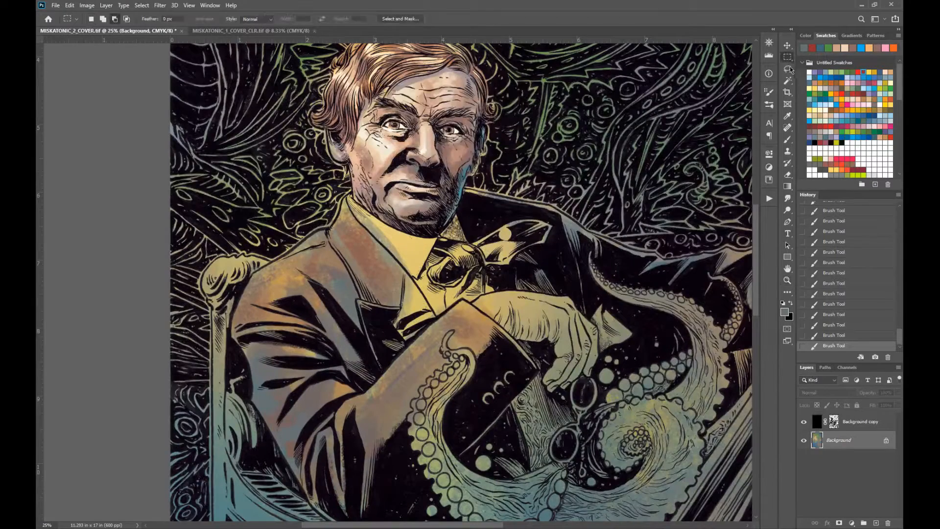
mouse_move(247, 295)
mouse_down()
mouse_move(289, 319)
mouse_move(358, 299)
mouse_move(327, 233)
mouse_up()
mouse_move(346, 202)
mouse_down()
mouse_move(371, 290)
mouse_move(398, 277)
mouse_move(347, 204)
mouse_move(409, 300)
mouse_move(407, 324)
mouse_move(433, 309)
mouse_move(416, 338)
mouse_up()
mouse_move(295, 338)
mouse_down()
mouse_move(305, 356)
mouse_move(259, 383)
mouse_move(258, 350)
mouse_move(275, 422)
mouse_move(296, 390)
mouse_up()
mouse_move(295, 405)
mouse_down()
mouse_move(309, 425)
mouse_move(299, 420)
mouse_up()
drag(294, 415, 341, 393)
mouse_move(320, 436)
mouse_down()
mouse_move(338, 471)
mouse_move(359, 402)
mouse_move(341, 441)
mouse_move(359, 406)
mouse_move(388, 433)
mouse_move(482, 327)
mouse_move(353, 399)
mouse_up()
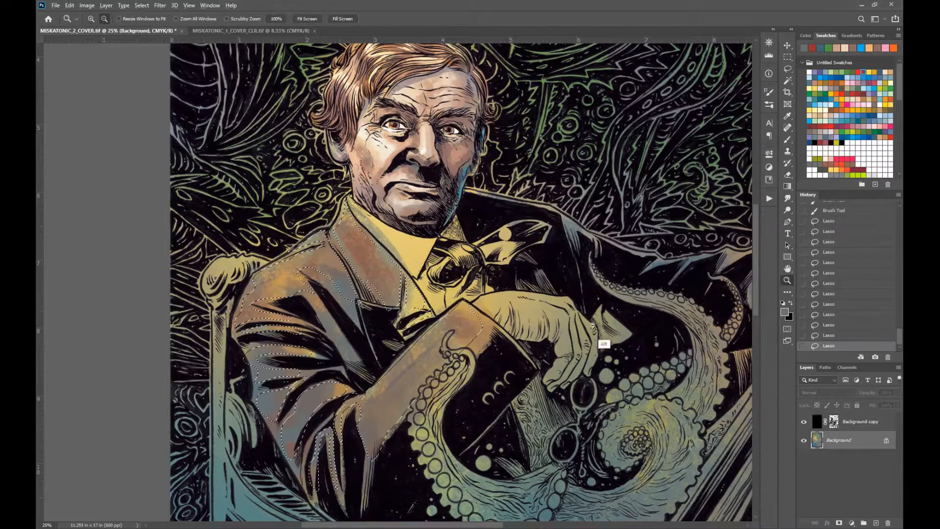
Sample a tan from the jacket and apply radial Screen gradients across the selected shoulder and sleeve
scroll(469, 385, down, 2)
key(g)
alt+click(381, 325)
drag(384, 314, 409, 382)
drag(417, 334, 416, 409)
Undo the last gradient, apply a light blue Screen gradient at 100% opacity over the selected jacket, and deselect
key(0)
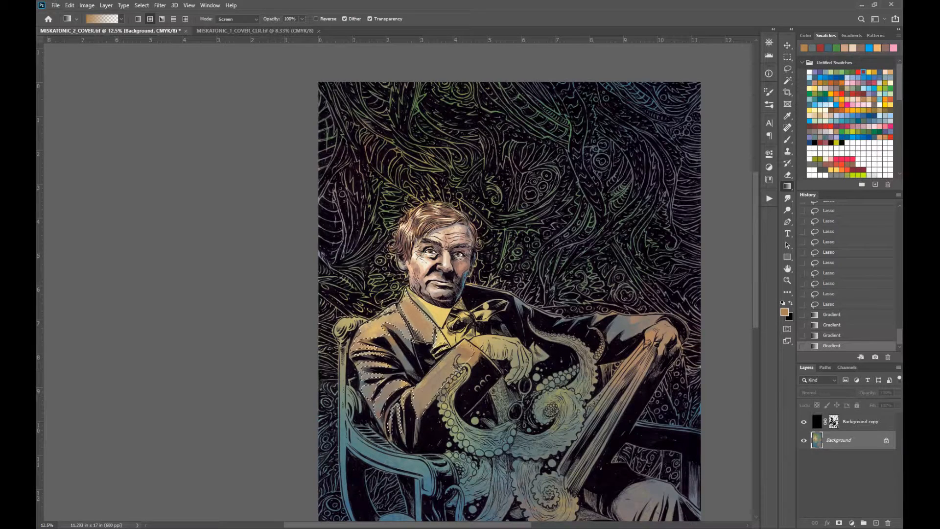
click(815, 104)
key(ctrl+z)
drag(376, 212, 409, 339)
key(ctrl+d)
Sample a grey-brown from the jacket and brush it over the shoulder, lapel and near sleeve
click(788, 141)
alt+click(395, 324)
drag(406, 338, 418, 357)
mouse_move(403, 316)
mouse_down()
mouse_move(397, 338)
mouse_move(369, 338)
mouse_move(382, 318)
mouse_up()
drag(380, 319, 395, 311)
mouse_move(396, 309)
mouse_down()
mouse_move(387, 317)
mouse_move(429, 334)
mouse_up()
mouse_move(376, 365)
mouse_down()
mouse_move(390, 366)
mouse_move(373, 391)
mouse_move(434, 391)
mouse_move(468, 360)
mouse_up()
drag(419, 384, 457, 347)
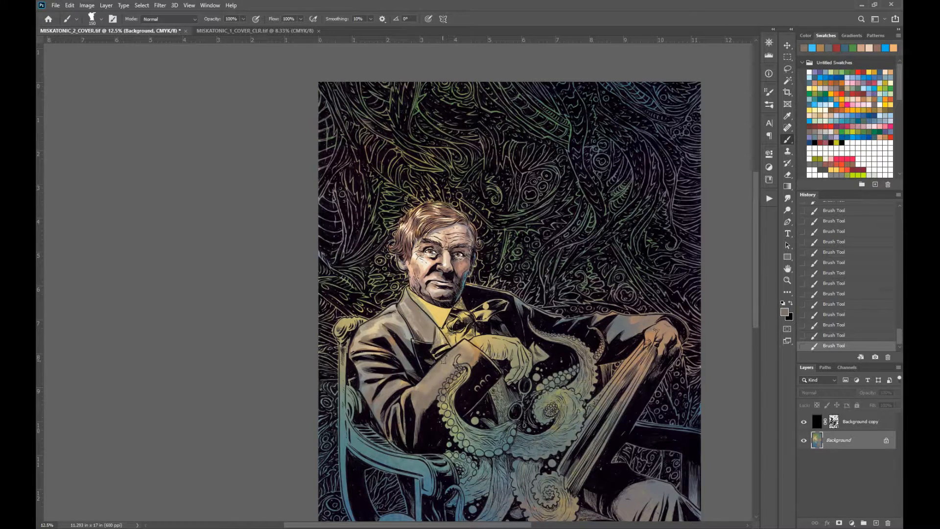
click(819, 101)
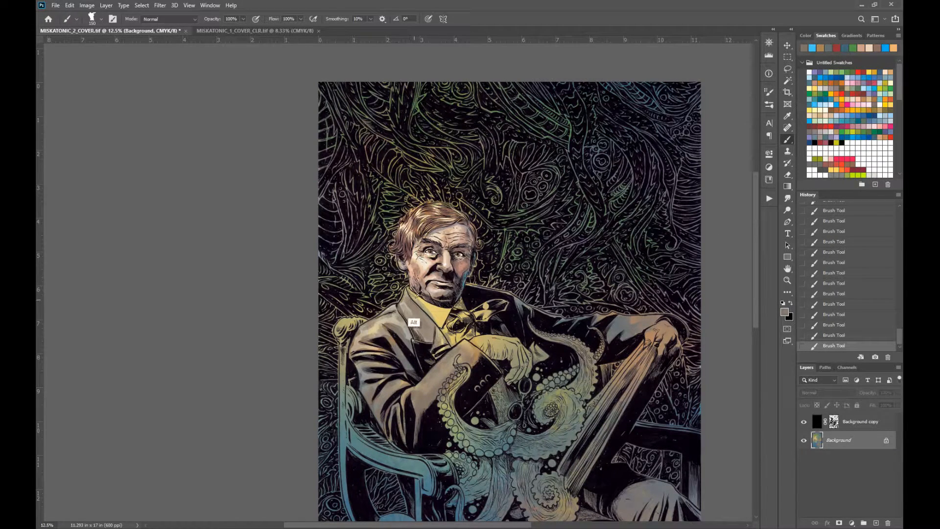
click(865, 112)
key(bracketright)
key(bracketright)
key(3)
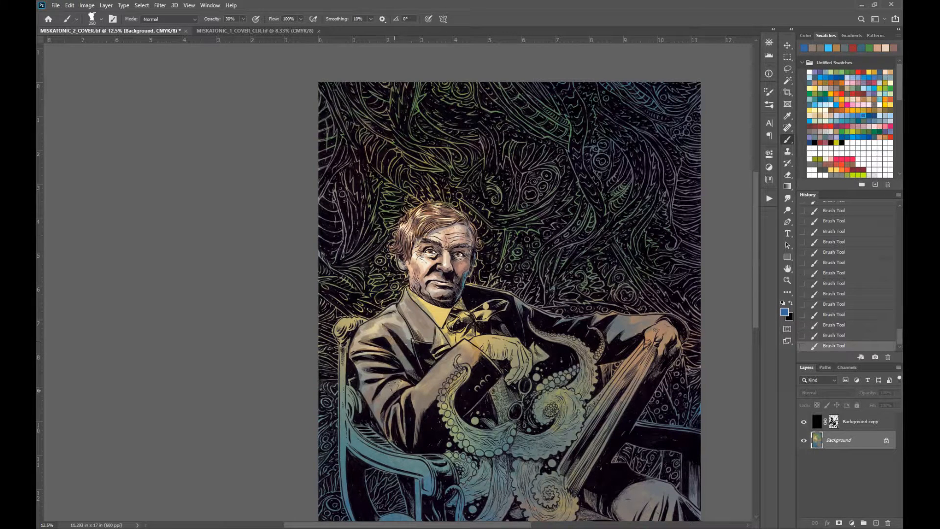
alt+click(440, 276)
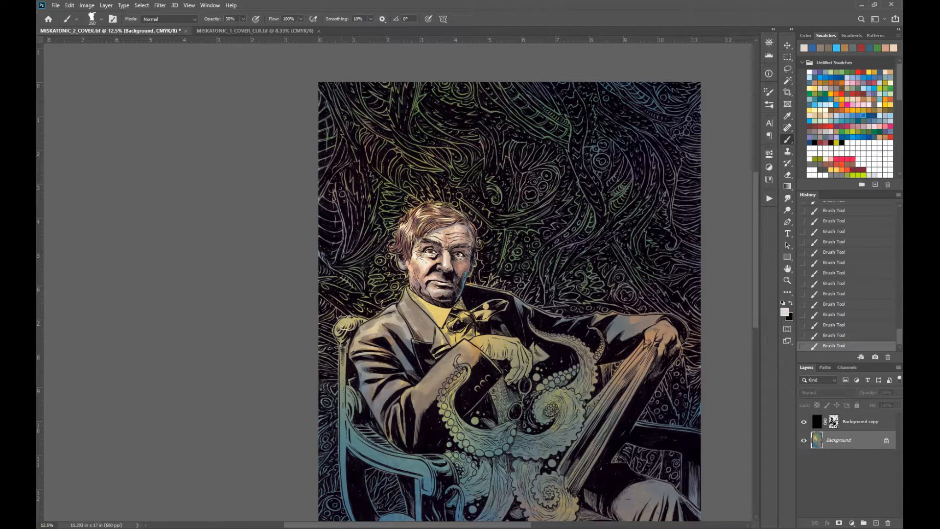
key(ctrl+z)
Sample a grey-brown from the jacket and brush it at 100% opacity over the chair's back post and armrest
alt+click(431, 374)
alt+click(379, 433)
key(0)
mouse_move(344, 330)
mouse_down()
mouse_move(362, 320)
mouse_move(342, 403)
mouse_move(370, 451)
mouse_move(434, 494)
mouse_up()
drag(346, 440, 354, 485)
Enlarge the brush and carry the grey-brown down the chair's front support and lower frame
key(space)
drag(446, 457, 401, 334)
click(788, 140)
key(])
key(])
key(])
drag(375, 370, 401, 458)
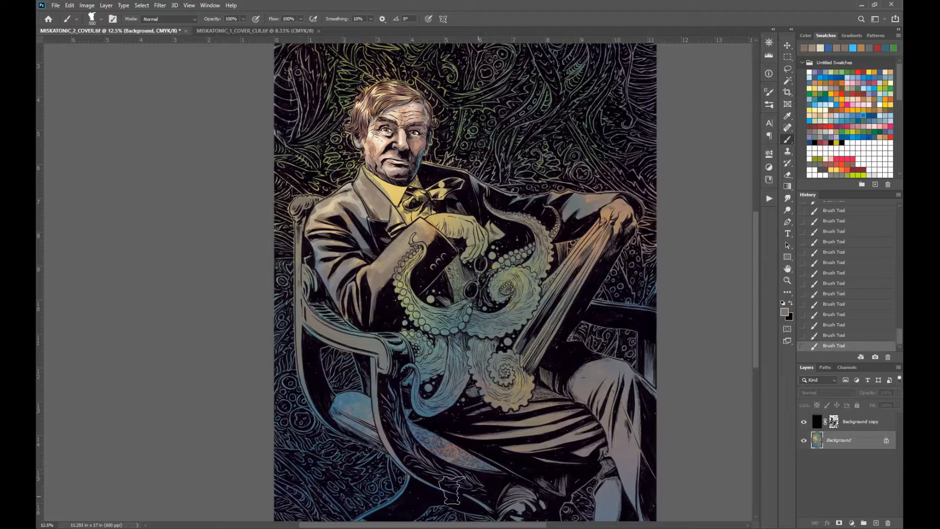
Brush a red swatch at 50% opacity over the chair's seat cushion beneath the armrest
click(871, 70)
key(ctrl+z)
key(ctrl+z)
click(864, 71)
key(5)
mouse_move(344, 407)
mouse_down()
mouse_move(359, 408)
mouse_move(339, 417)
mouse_up()
mouse_move(420, 426)
mouse_down()
mouse_move(445, 460)
mouse_move(473, 448)
mouse_up()
key(ctrl+z)
key(])
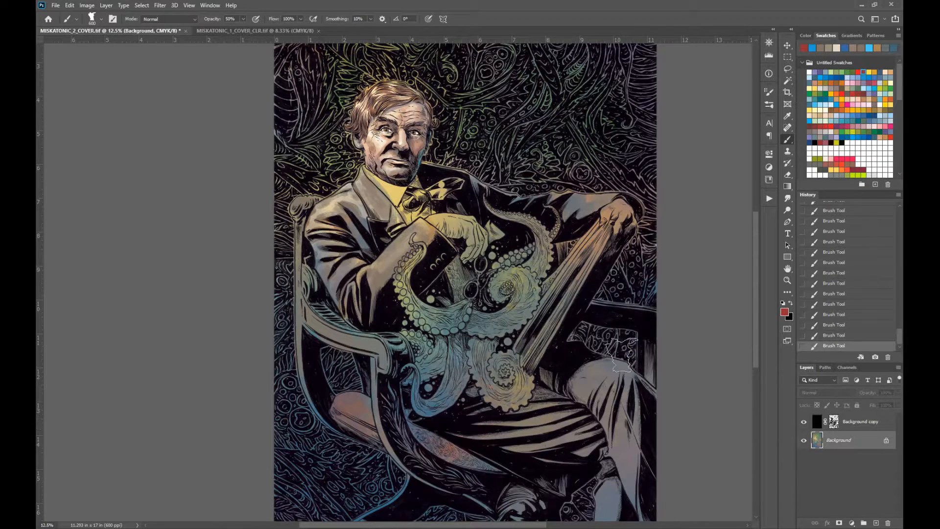
Pick cream and pale blue swatches and lighten the man's shirt collar at 50% opacity
click(787, 281)
alt+click(494, 394)
click(788, 269)
drag(566, 363, 500, 368)
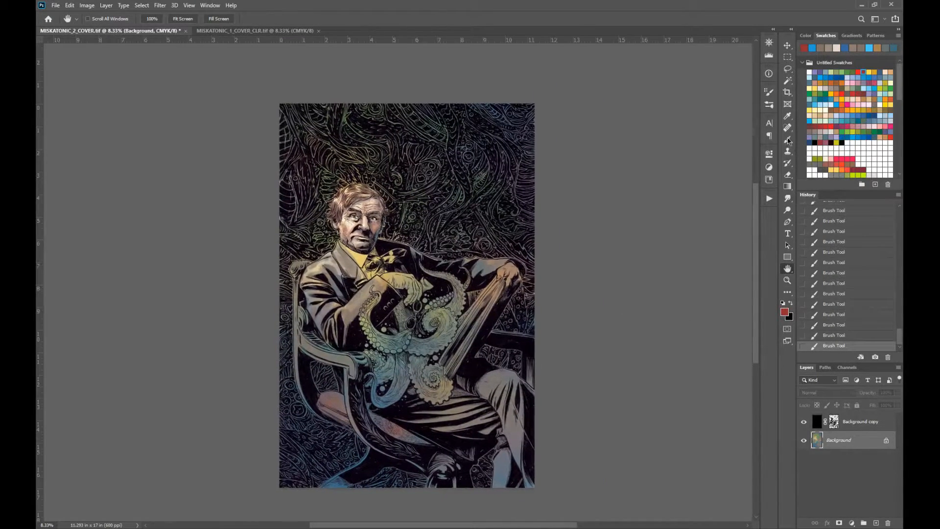
click(787, 142)
click(852, 88)
click(831, 105)
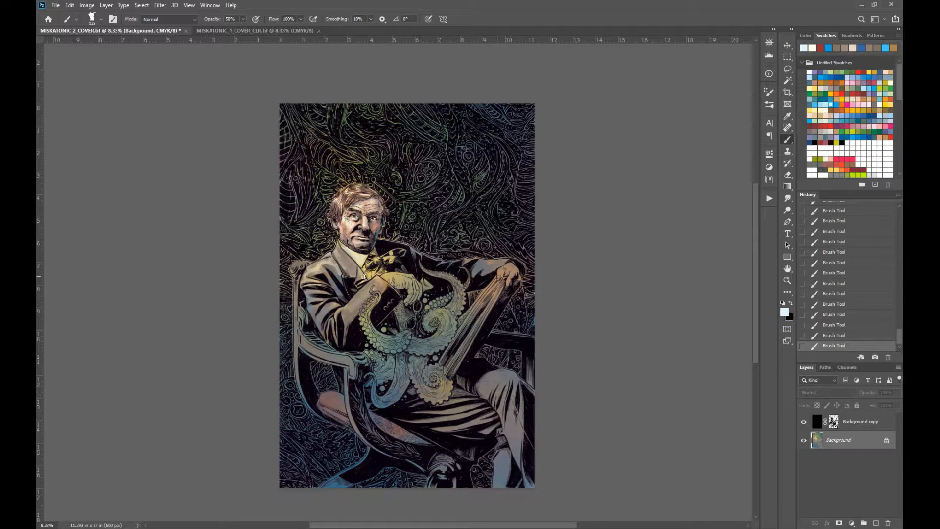
Sample a grey-brown from the chair arm and brush it along the back post, enlarging the brush to 500
click(787, 281)
click(358, 237)
click(787, 269)
drag(542, 363, 480, 240)
key(b)
alt+click(254, 172)
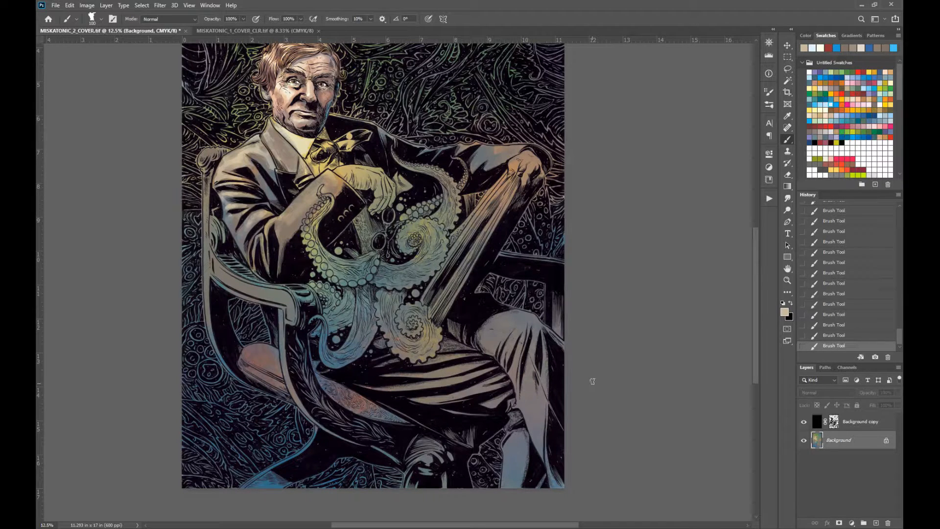
alt+click(238, 282)
mouse_move(226, 263)
mouse_down()
mouse_move(266, 287)
mouse_move(220, 250)
mouse_move(212, 213)
mouse_up()
key(bracketright)
key(bracketright)
key(bracketright)
key(bracketright)
key(bracketright)
key(bracketright)
key(bracketright)
key(bracketright)
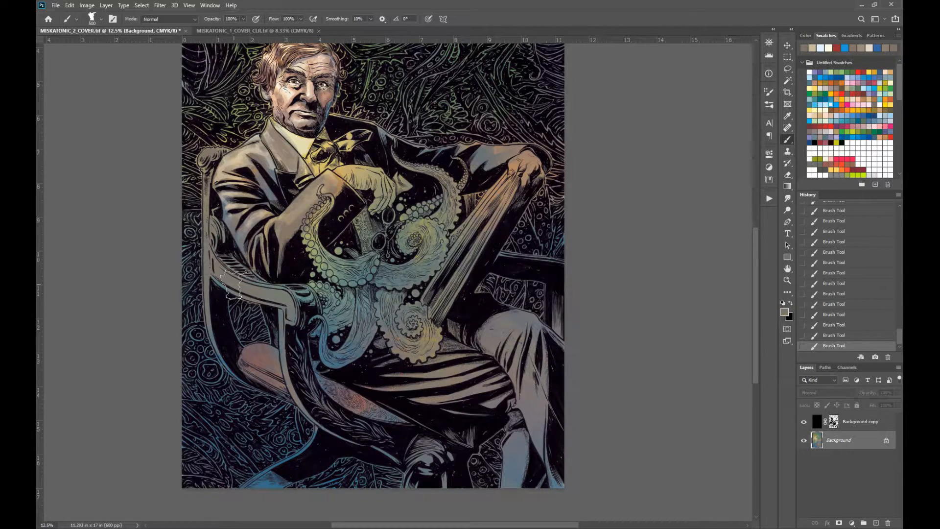
Examine the painted chair arm and back post close up at 66.7% zoom
click(787, 280)
click(231, 271)
click(230, 271)
click(231, 272)
click(230, 272)
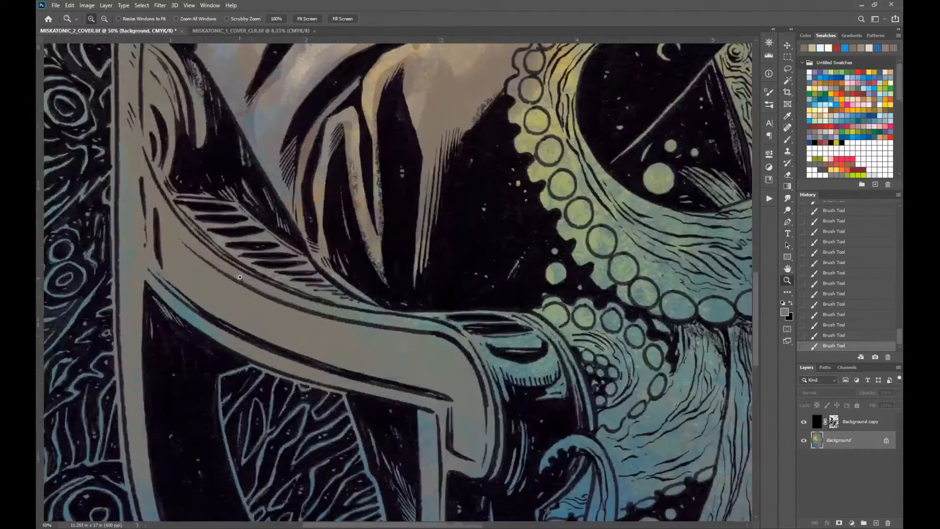
click(279, 314)
click(787, 268)
drag(338, 308, 538, 373)
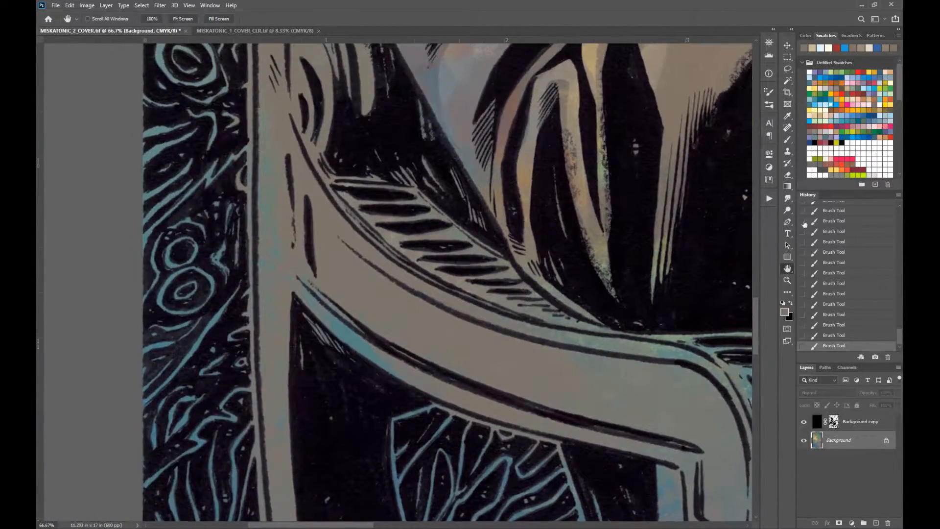
click(786, 142)
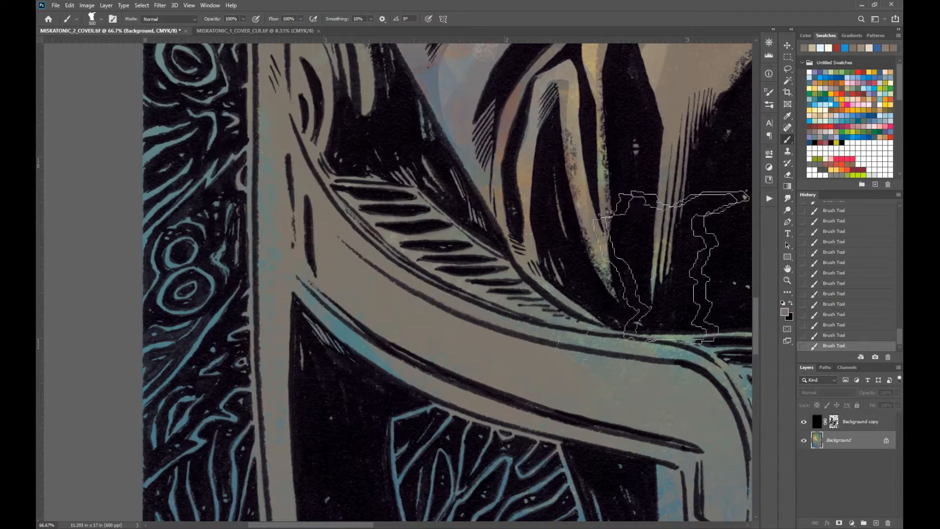
Sample a grey-green from the chair post and compare it in the Color Picker with tones along the armrest
click(788, 190)
key(alt)
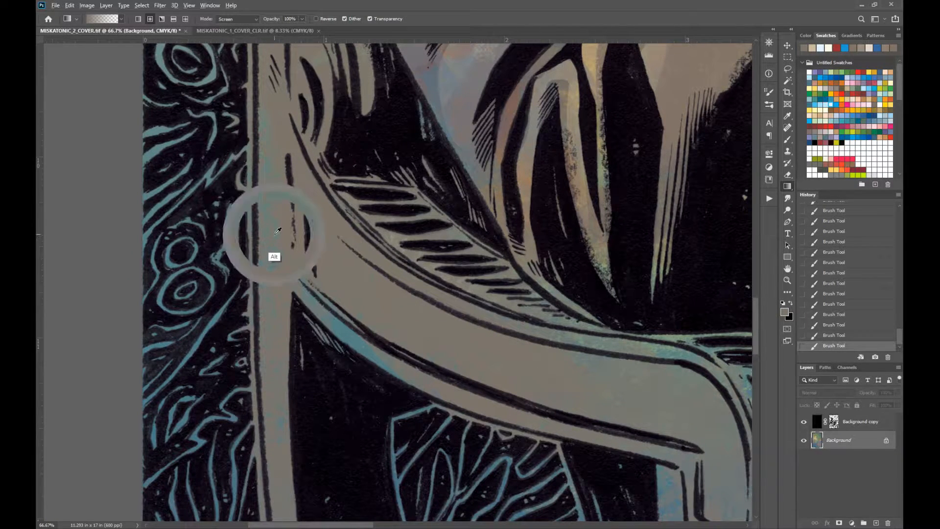
alt+click(278, 231)
click(784, 313)
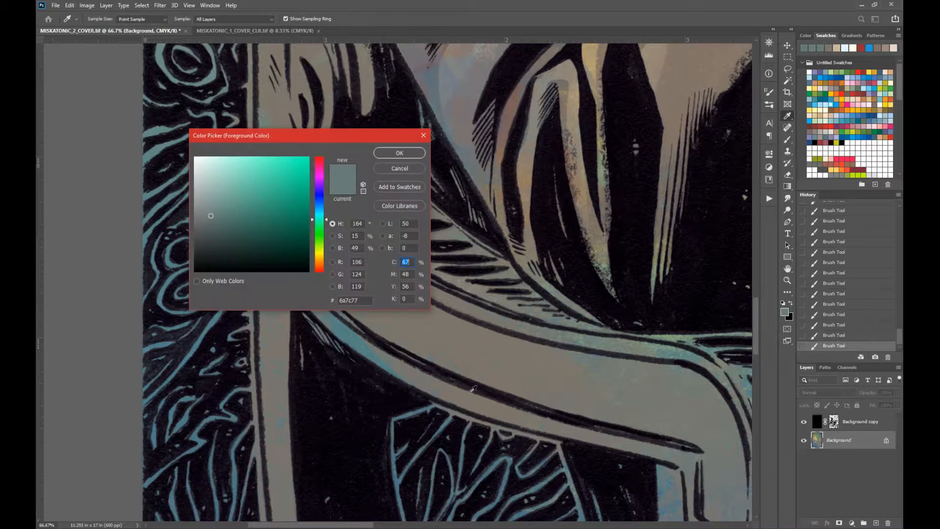
drag(320, 136, 596, 119)
click(345, 329)
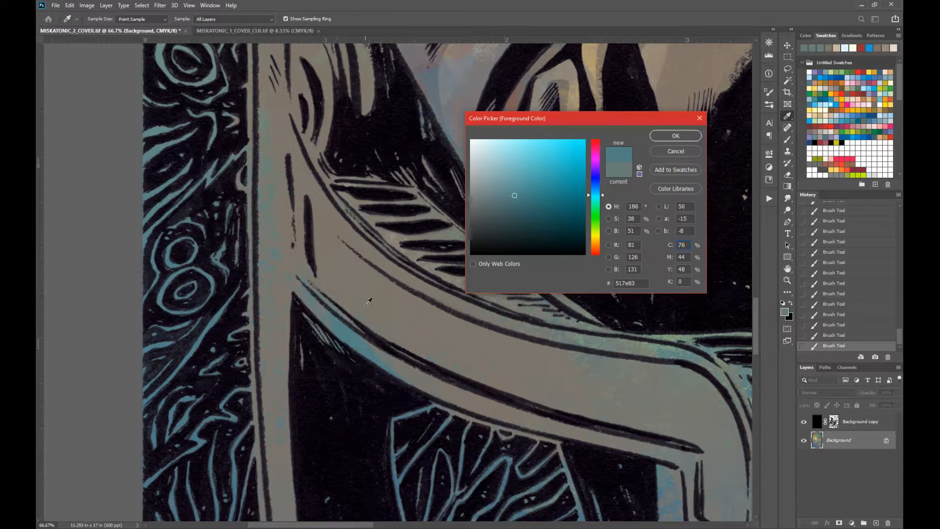
click(344, 261)
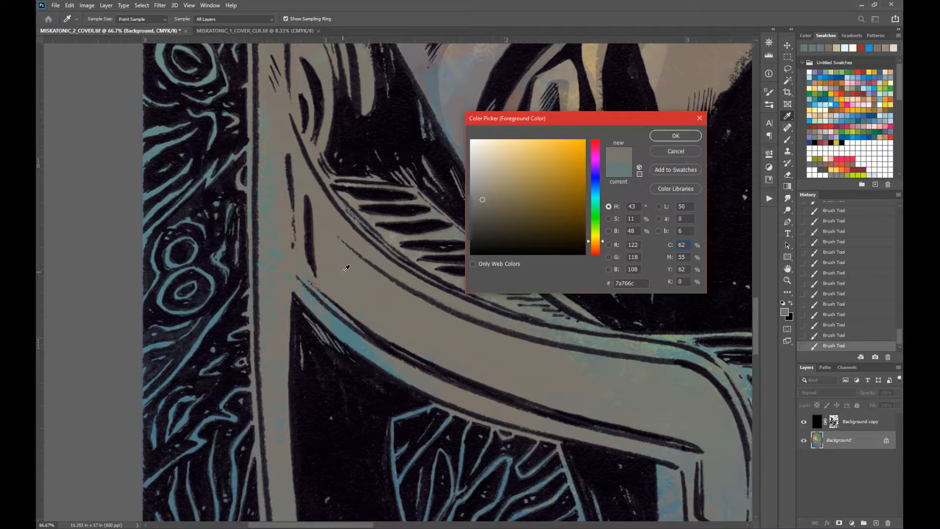
click(500, 348)
click(418, 315)
click(471, 338)
click(497, 346)
Compare the warm and cool greys along the chair's armrest and back post in the Color Picker, and accept the last sample
click(340, 267)
click(327, 240)
click(280, 201)
click(274, 170)
click(271, 186)
click(268, 203)
click(263, 217)
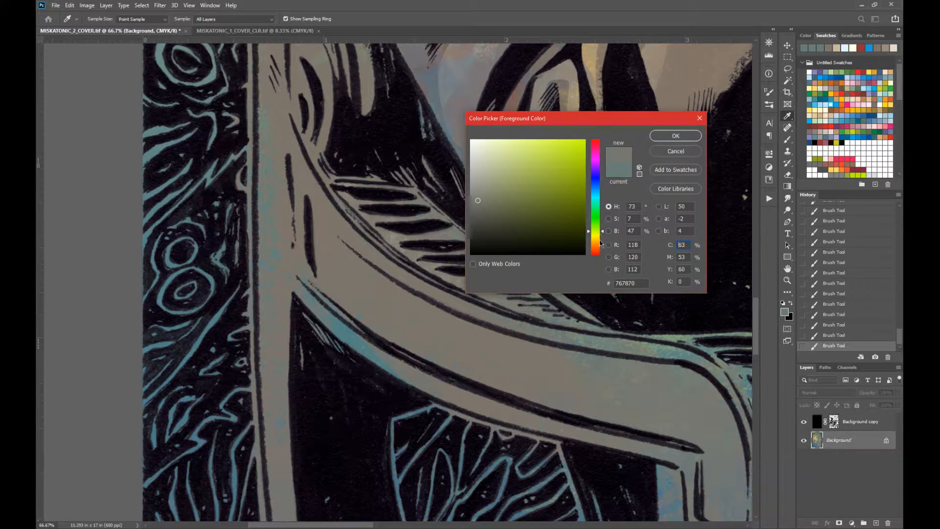
click(275, 196)
click(273, 161)
click(272, 215)
click(272, 243)
click(273, 257)
click(276, 262)
click(676, 136)
Brush a pink skin tone over the back of the man's hand resting at his chest
click(788, 281)
alt+click(500, 389)
alt+click(500, 389)
click(788, 268)
drag(629, 351, 413, 373)
click(787, 281)
alt+click(535, 397)
alt+click(535, 396)
alt+click(536, 396)
click(787, 269)
drag(749, 298, 592, 315)
key(z)
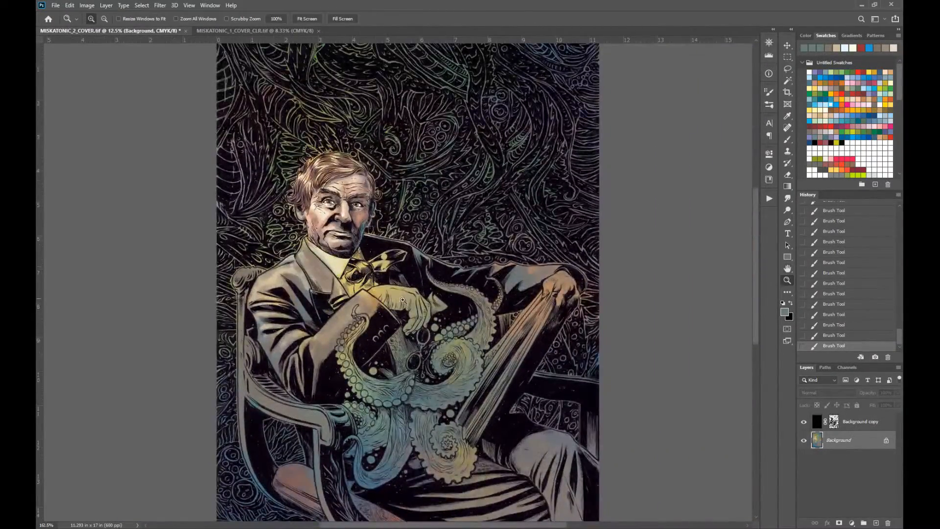
click(387, 293)
key(b)
drag(372, 290, 407, 289)
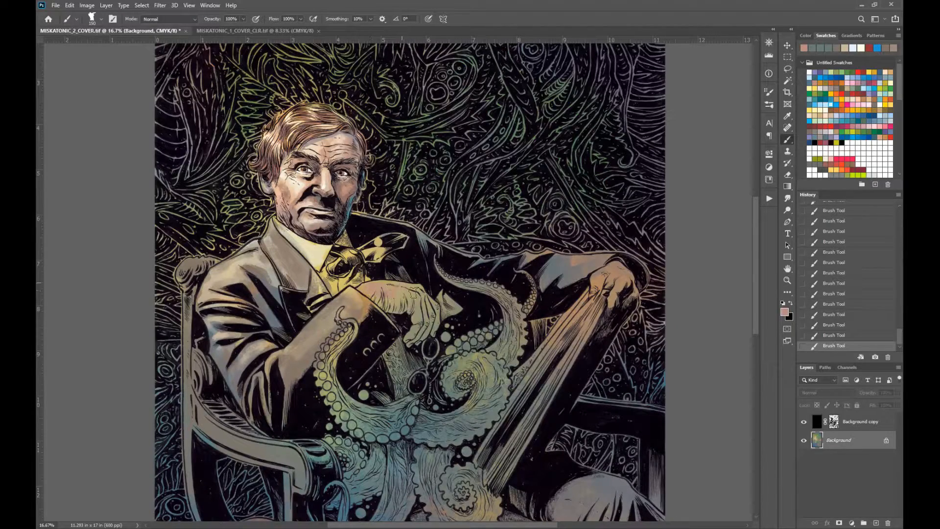
Sample skin tones from the cheek and brush them over the chest-side hand and its fingers, undoing a stray stroke
key(bracketright)
key(bracketright)
key(bracketright)
alt+click(300, 211)
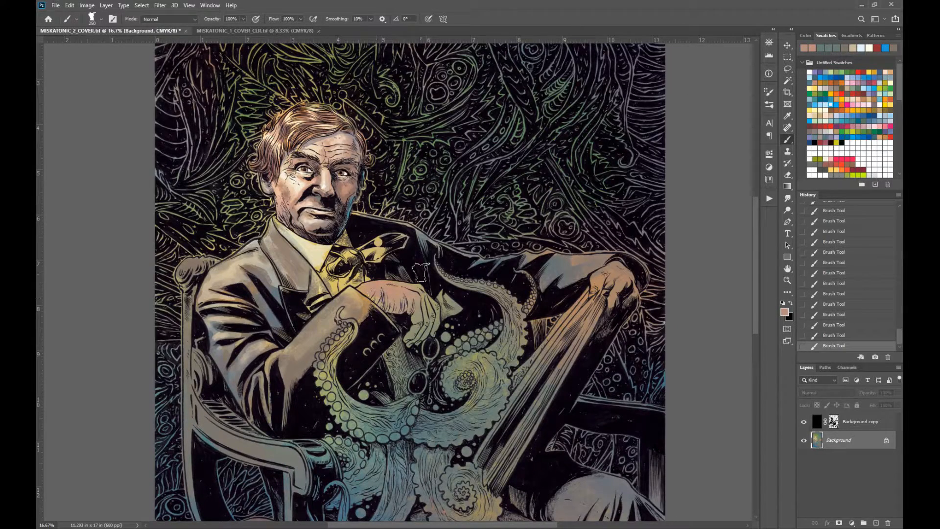
key(ctrl+z)
alt+click(293, 202)
key(bracketleft)
key(bracketleft)
mouse_move(381, 300)
mouse_down()
mouse_move(412, 309)
mouse_move(410, 332)
mouse_up()
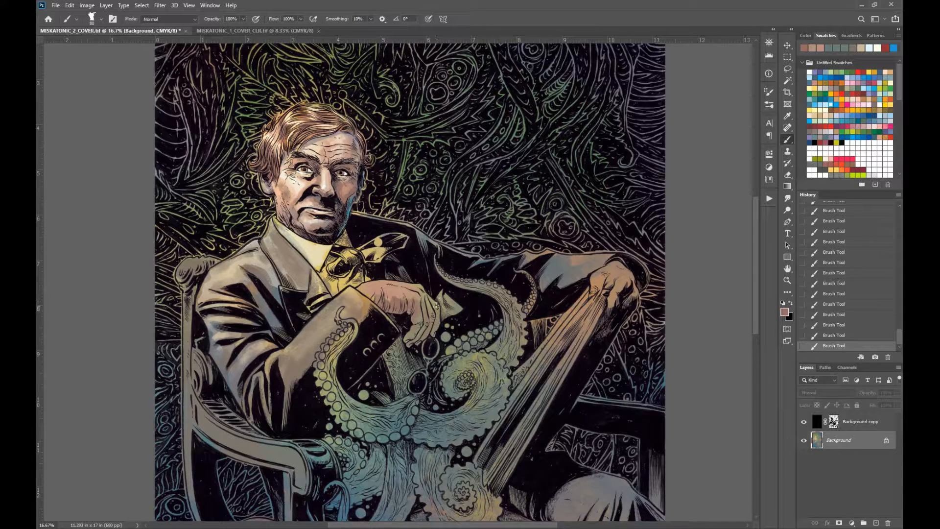
Sample a pale highlight from the nose and brush it along the top and knuckles of the chest-side hand
alt+click(324, 178)
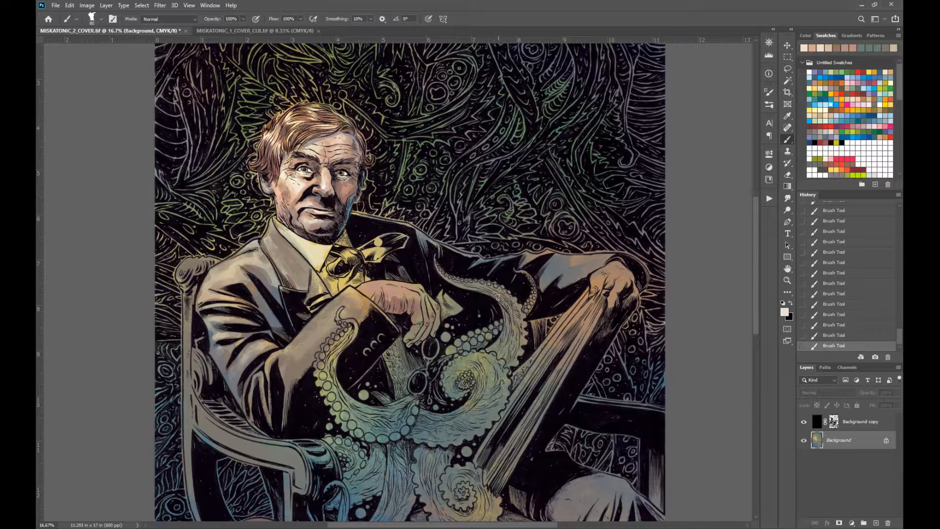
alt+click(415, 293)
alt+click(326, 179)
mouse_move(417, 294)
mouse_down()
mouse_move(414, 302)
mouse_move(389, 286)
mouse_move(371, 289)
mouse_up()
key(bracketright)
key(bracketright)
key(bracketright)
key(bracketright)
key(bracketright)
Sample skin tones from the hand and cheek and brush them onto the lower fingers of the chest-side hand
alt+click(406, 305)
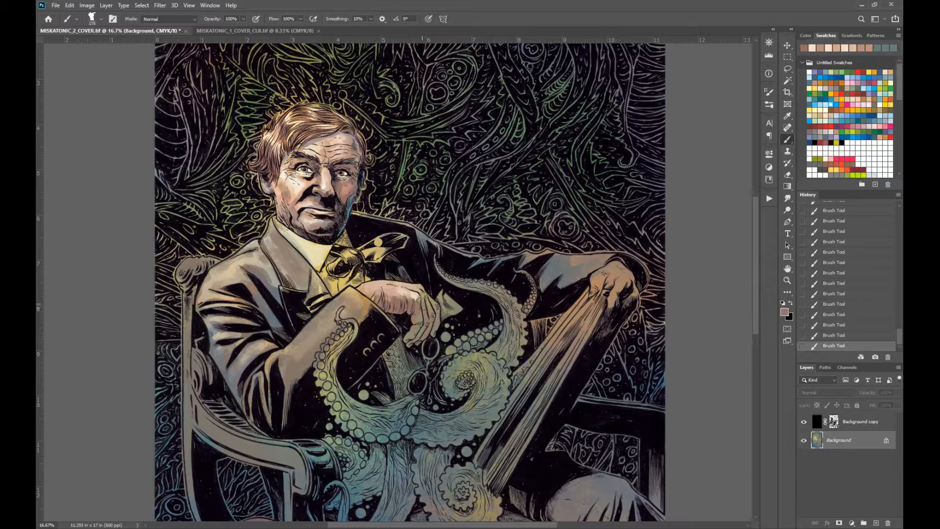
alt+click(297, 191)
drag(422, 312, 420, 320)
drag(419, 321, 415, 330)
Sample further skin tones from the hand and face and model the knuckles and outer fingers of the chest-side hand
alt+click(413, 306)
alt+click(419, 295)
drag(425, 297, 428, 325)
drag(428, 324, 421, 335)
drag(428, 296, 433, 333)
mouse_move(433, 300)
mouse_down()
mouse_move(438, 315)
mouse_move(414, 299)
mouse_up()
alt+click(413, 295)
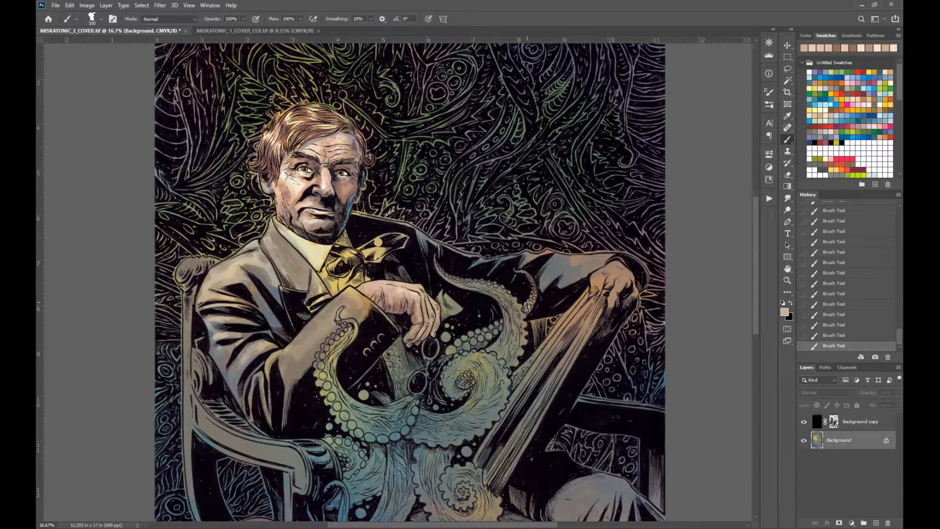
alt+click(406, 302)
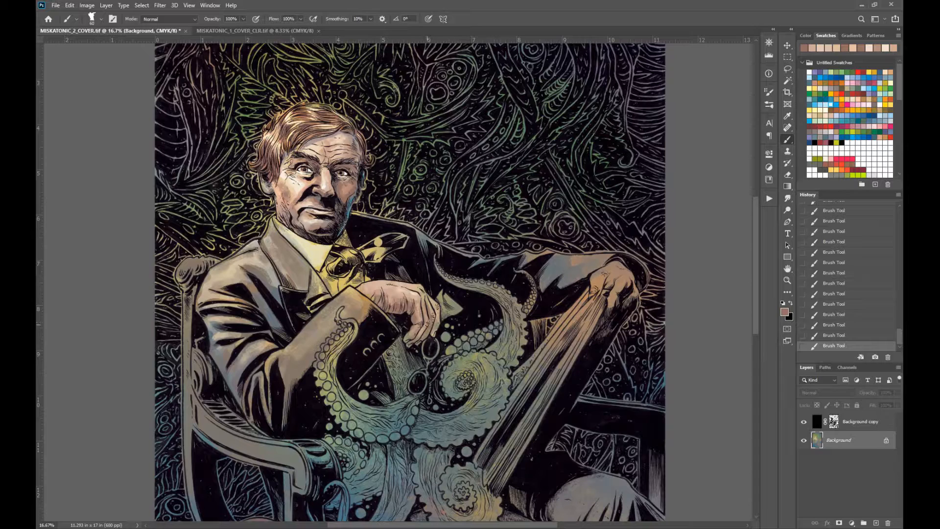
alt+click(315, 226)
alt+click(317, 196)
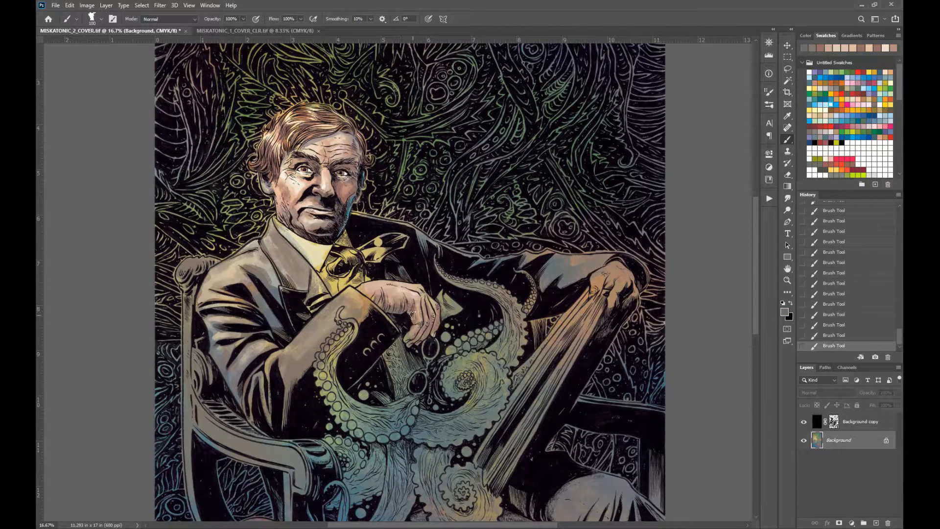
Sample the collar's cream and brush it over the shirt front around the bow tie, adding a white swatch
click(787, 270)
drag(564, 255, 538, 288)
click(787, 139)
alt+click(300, 286)
drag(294, 301, 327, 318)
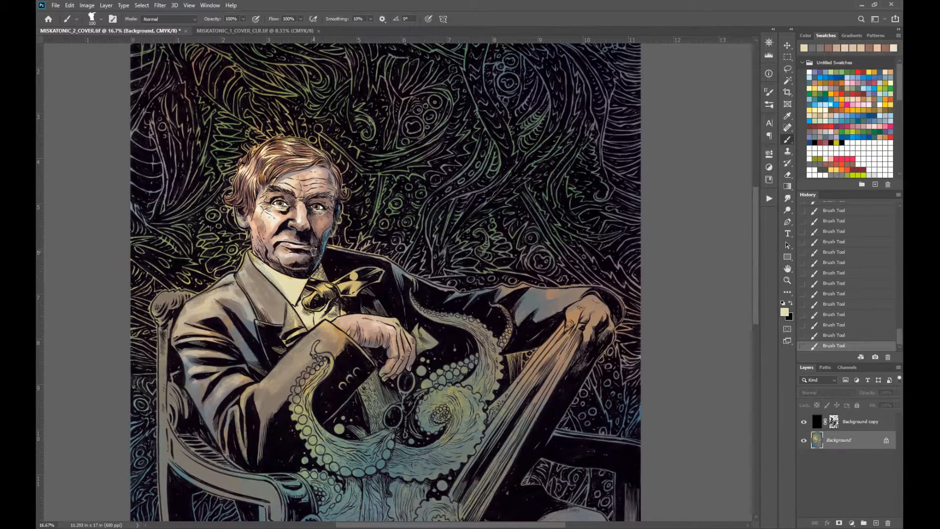
click(864, 153)
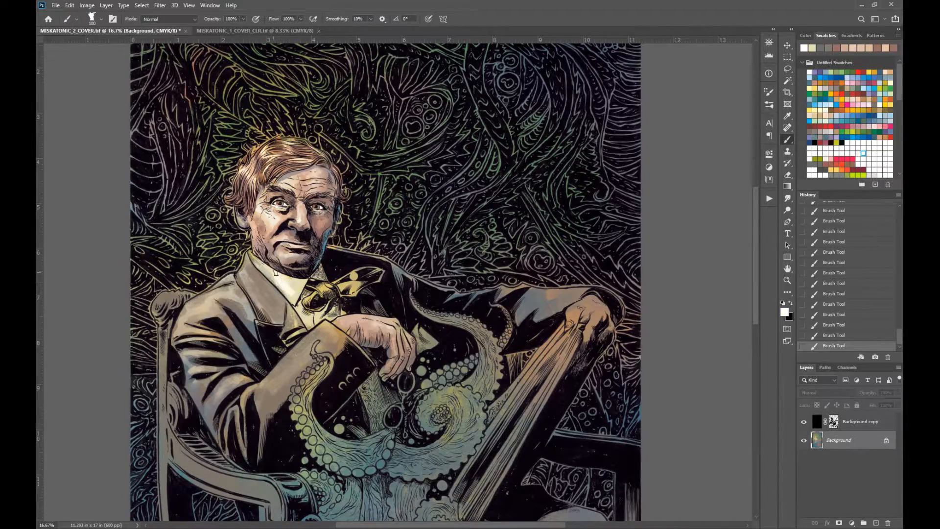
alt+click(292, 294)
Sample a light skin tone from the chest-side hand and brush it over the man's outstretched hand with a larger brush
mouse_move(504, 451)
mouse_down()
mouse_move(566, 318)
mouse_move(485, 416)
mouse_move(485, 445)
mouse_up()
alt+click(356, 342)
key(bracketright)
key(bracketright)
key(bracketright)
key(bracketright)
mouse_move(564, 296)
mouse_down()
mouse_move(557, 307)
mouse_move(573, 296)
mouse_move(572, 328)
mouse_up()
drag(587, 303, 590, 313)
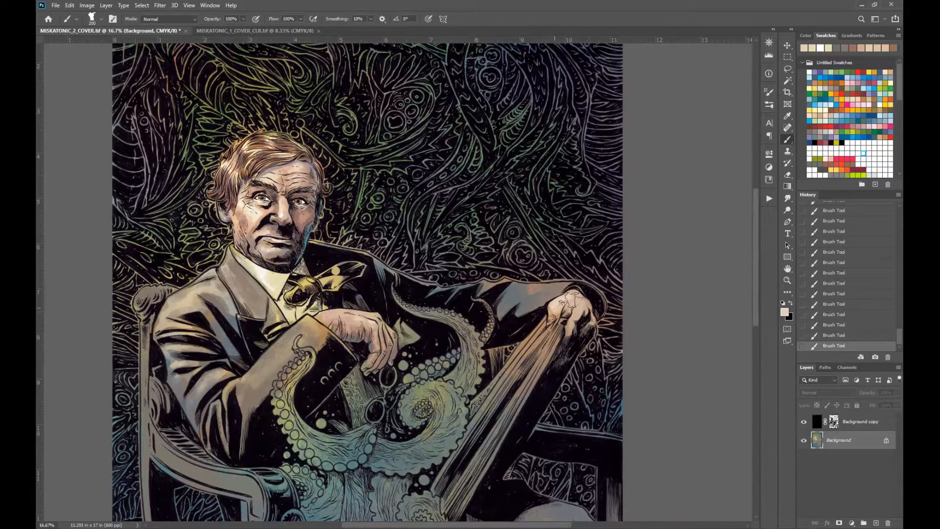
Sample deeper skin tones from the chest-side hand and shade the knuckles and fingers of the outstretched hand
drag(706, 276, 726, 208)
key(bracketleft)
key(bracketleft)
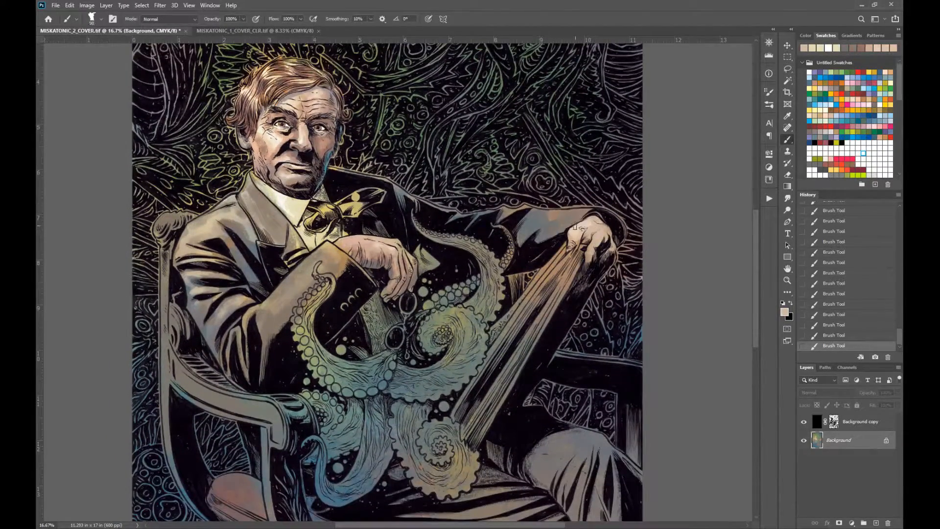
alt+click(373, 269)
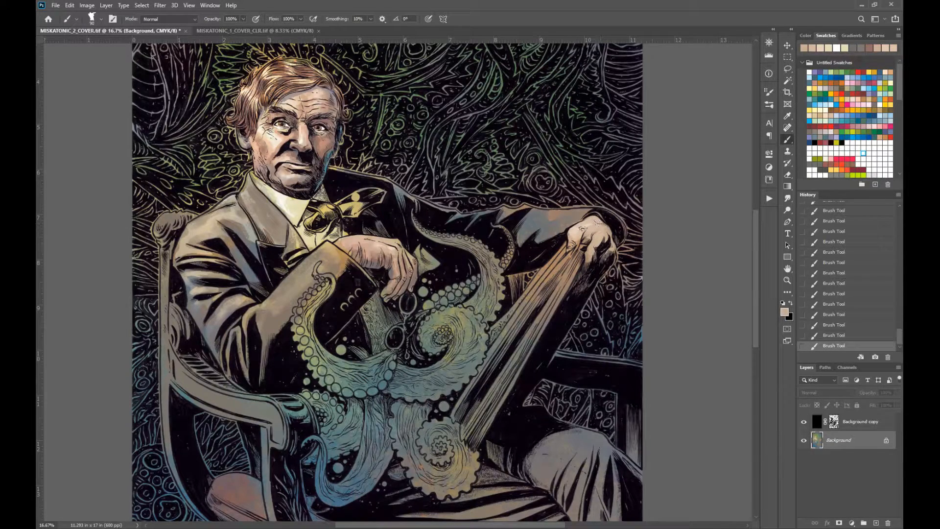
alt+click(378, 285)
key(bracketright)
key(bracketright)
key(bracketright)
key(bracketright)
key(bracketright)
mouse_move(582, 234)
mouse_down()
mouse_move(602, 234)
mouse_move(583, 229)
mouse_up()
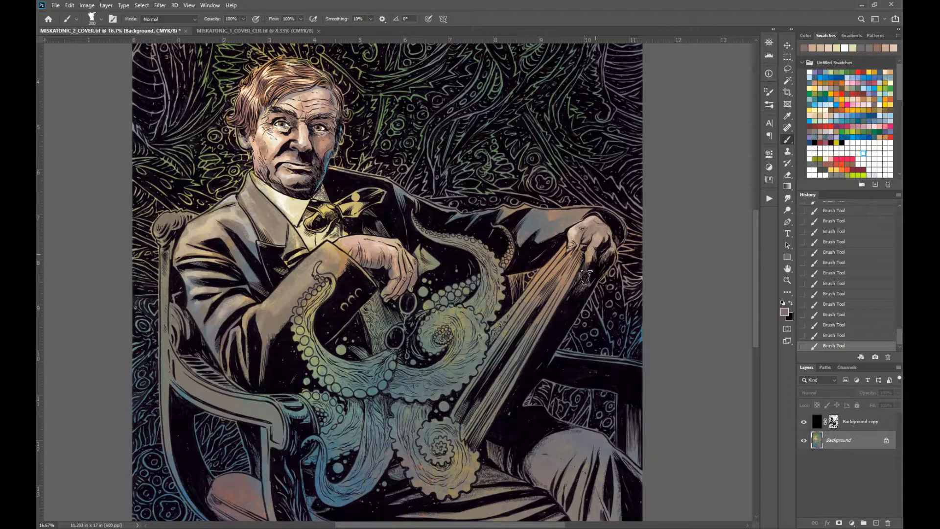
Brush a pale blue-white swatch over the cloth folds hanging from the outstretched hand, using a larger brush
click(832, 104)
drag(563, 262, 501, 373)
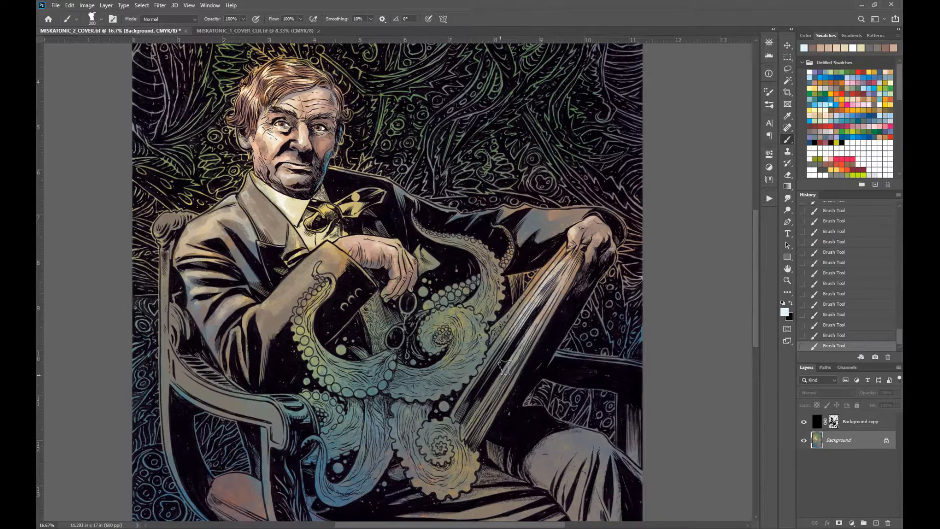
key(ctrl+z)
key(bracketright)
key(bracketright)
key(bracketright)
mouse_move(578, 255)
mouse_down()
mouse_move(489, 381)
mouse_move(575, 254)
mouse_up()
drag(532, 296, 516, 318)
drag(548, 309, 539, 327)
drag(676, 347, 548, 347)
mouse_move(447, 326)
mouse_down()
mouse_move(492, 302)
mouse_move(473, 346)
mouse_up()
Brush grey over the bow tie and model the pocket square with sampled cream and grey tones
key(b)
key(ctrl+plus)
key(ctrl+plus)
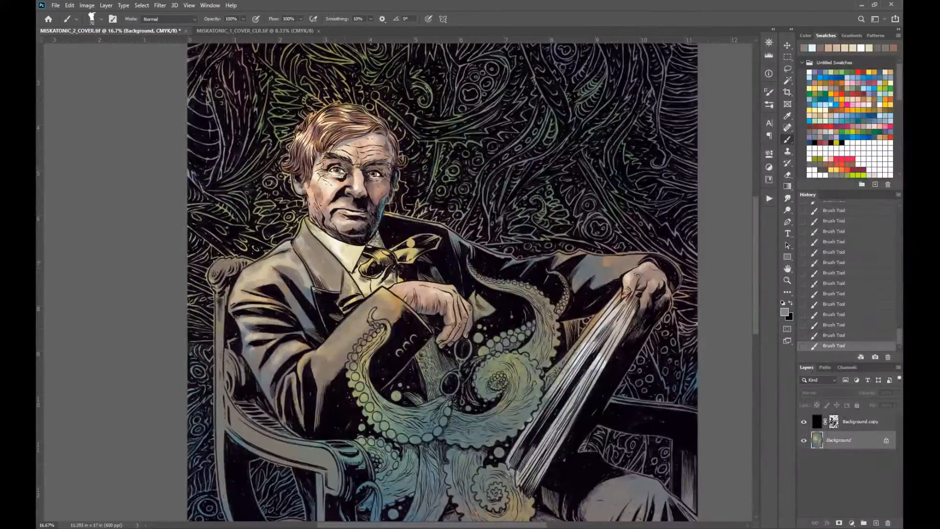
mouse_move(372, 264)
mouse_down()
mouse_move(406, 247)
mouse_move(399, 262)
mouse_move(382, 263)
mouse_up()
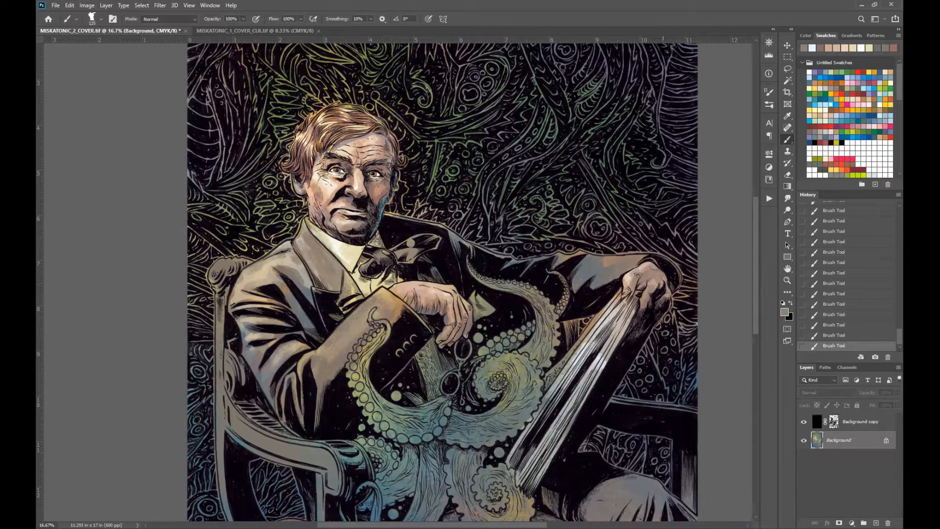
alt+click(367, 267)
mouse_move(475, 294)
mouse_down()
mouse_move(471, 318)
mouse_move(538, 258)
mouse_move(489, 313)
mouse_up()
alt+click(536, 283)
alt+click(488, 306)
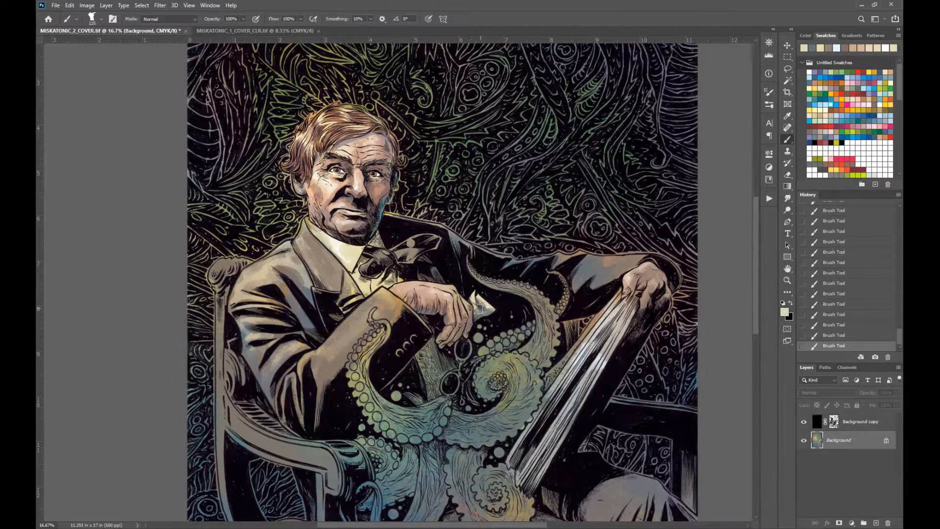
key(space)
mouse_move(456, 365)
mouse_down()
mouse_move(496, 325)
mouse_move(471, 339)
mouse_up()
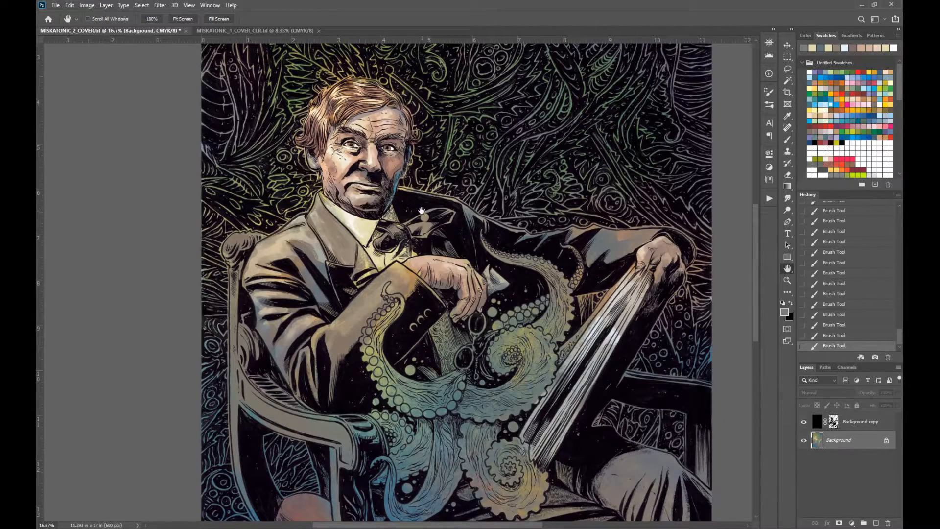
drag(506, 328, 477, 387)
Dab pale blue onto the round lapel ornament beside the bow tie, using the Pencil in Screen mode at 50% opacity
click(787, 80)
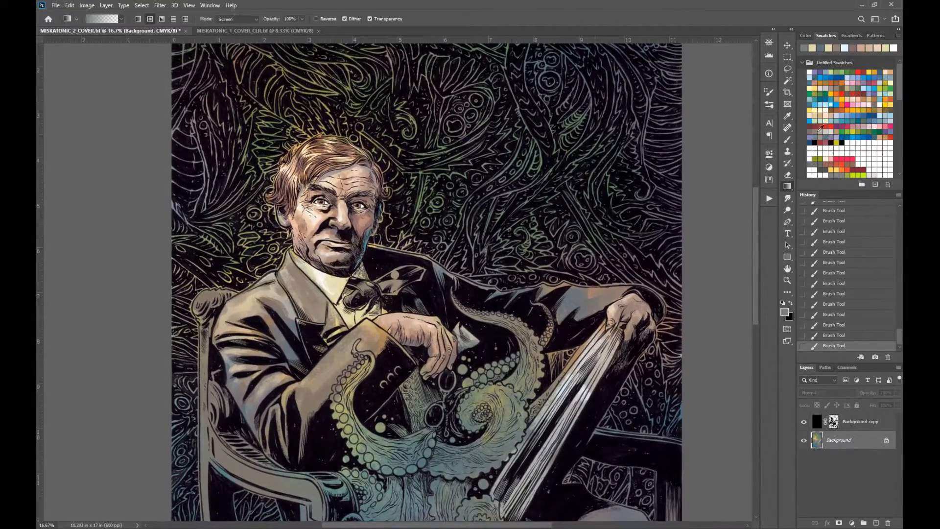
click(791, 143)
click(826, 105)
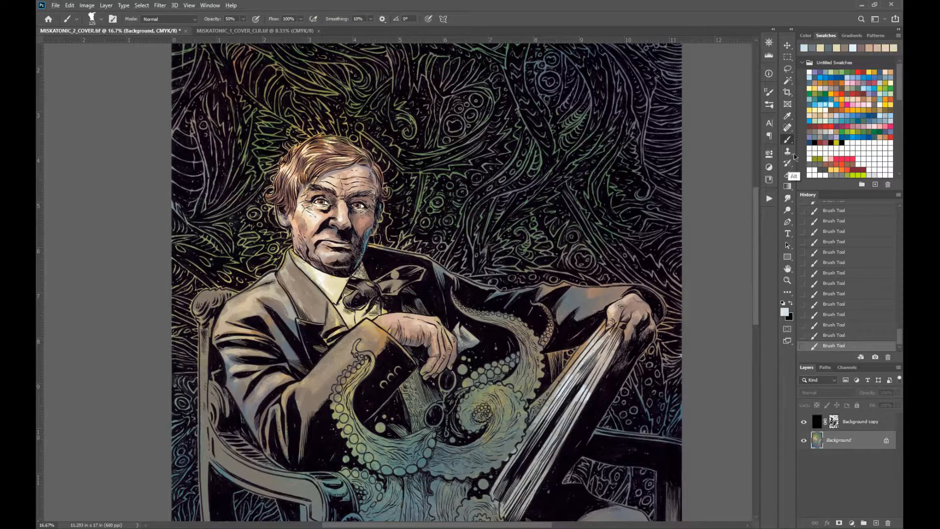
click(793, 151)
click(395, 275)
key(ctrl+z)
key(5)
click(370, 284)
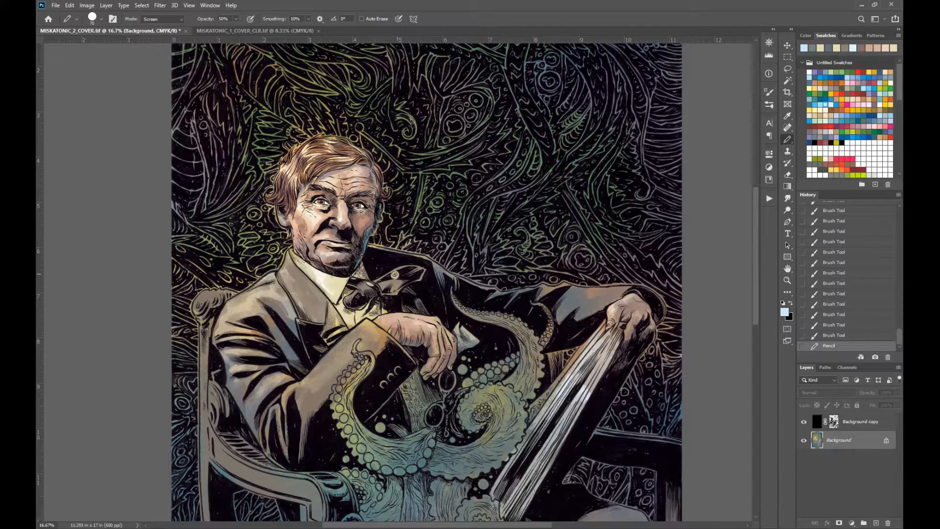
click(396, 273)
click(395, 275)
Sample the blue rim light by the jaw and add blue pencil highlights along the neck, jacket shoulder and outstretched sleeve
alt+click(371, 241)
key(0)
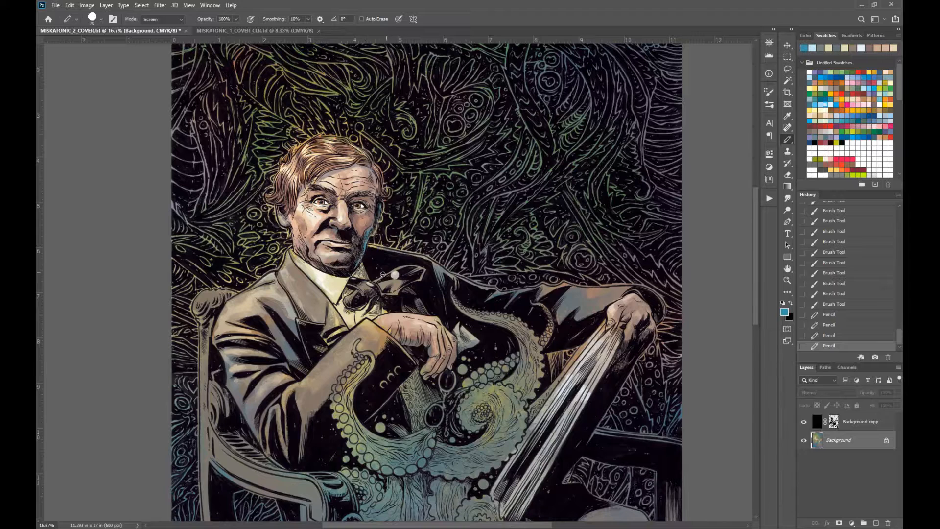
mouse_move(363, 252)
mouse_down()
mouse_move(371, 217)
mouse_move(370, 227)
mouse_up()
key(3)
scroll(444, 267, up, 1)
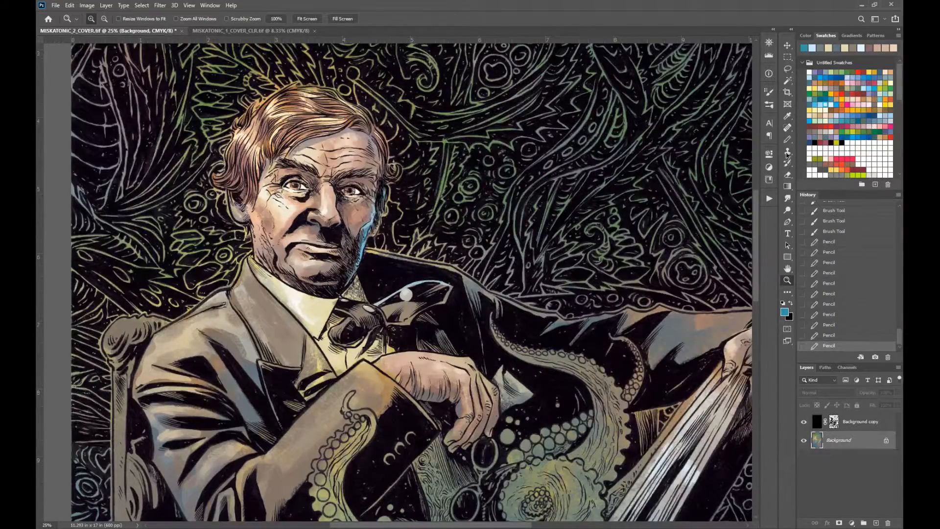
drag(463, 281, 492, 298)
key(5)
key(0)
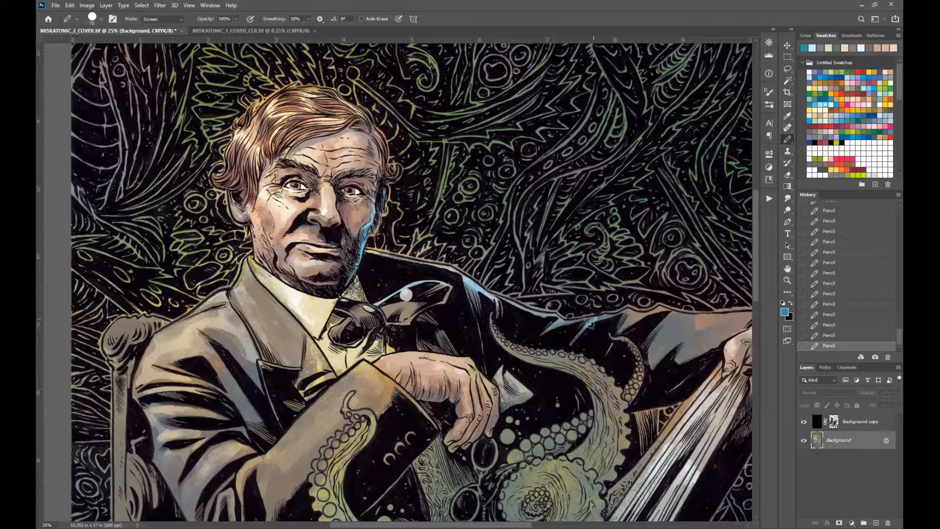
drag(628, 311, 629, 322)
Choose a 125 px NORMCORE brush preset and try tones sampled from the jacket on the crossed knee
alt+click(548, 355)
alt+click(548, 356)
drag(527, 383, 438, 265)
drag(529, 384, 538, 341)
key(b)
alt+click(345, 246)
click(101, 20)
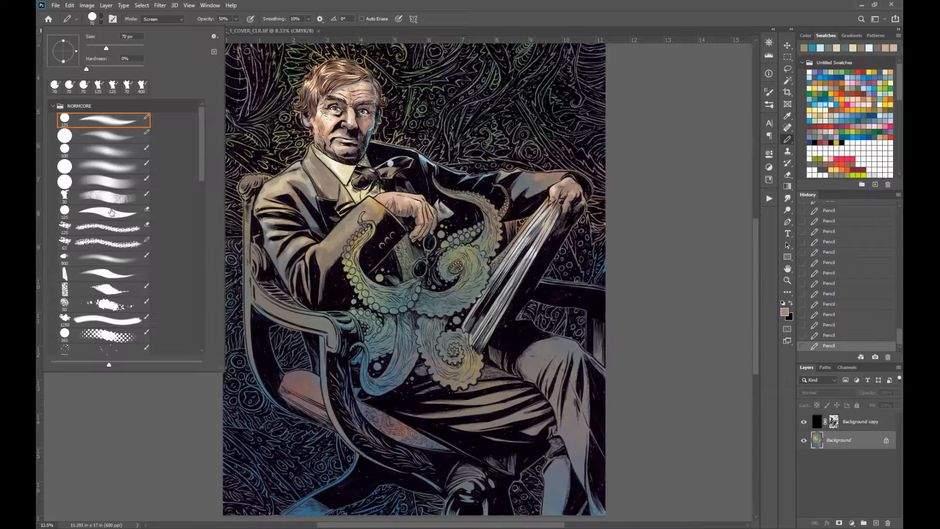
double_click(113, 212)
mouse_move(528, 355)
mouse_down()
mouse_move(566, 319)
mouse_move(556, 355)
mouse_move(538, 352)
mouse_move(571, 331)
mouse_move(544, 350)
mouse_move(564, 350)
mouse_move(554, 383)
mouse_up()
alt+click(275, 187)
key([)
key(ctrl+z)
Brush the sampled jacket cream over the crossed knee and lower trouser leg with a larger brush
key(])
key(])
key(])
key(])
mouse_move(563, 347)
mouse_down()
mouse_move(530, 367)
mouse_move(552, 346)
mouse_move(578, 459)
mouse_up()
alt+click(531, 368)
alt+click(552, 347)
Brush the sampled cream tone along the trouser folds of the thigh with a smaller brush
drag(471, 403, 499, 399)
key([)
key([)
mouse_move(437, 413)
mouse_down()
mouse_move(511, 405)
mouse_move(521, 419)
mouse_move(540, 414)
mouse_up()
drag(491, 418, 519, 414)
drag(475, 390, 508, 383)
Sample darker trouser tones and shade the folds of the knee and lower leg with a smaller brush
click(787, 268)
drag(548, 323, 528, 260)
key(b)
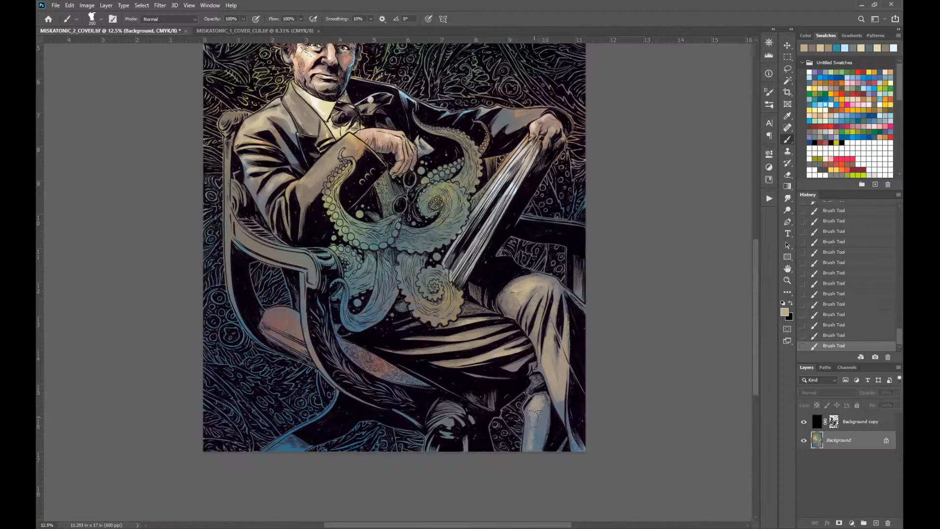
alt+click(555, 369)
alt+click(554, 365)
key([)
key([)
key([)
key([)
key([)
key([)
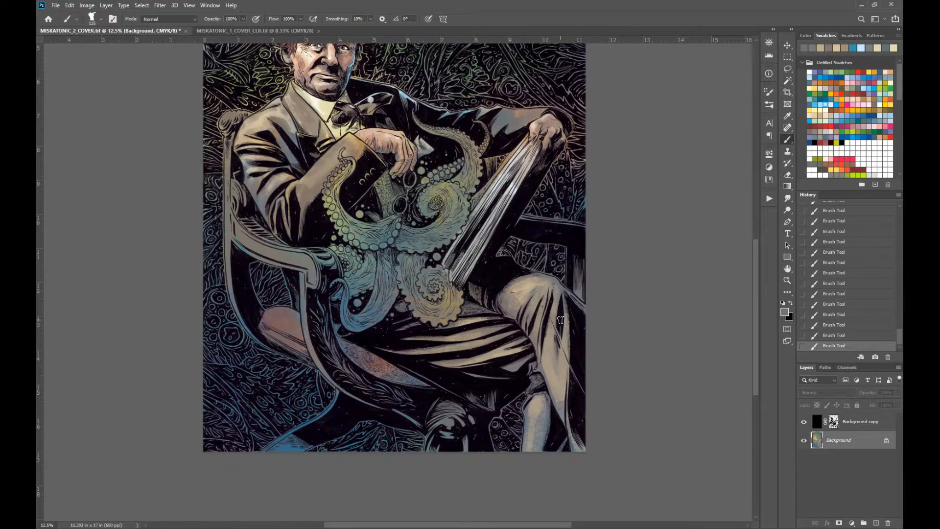
mouse_move(559, 331)
mouse_down()
mouse_move(552, 369)
mouse_move(566, 391)
mouse_move(544, 364)
mouse_move(561, 404)
mouse_up()
key([)
drag(532, 303, 529, 327)
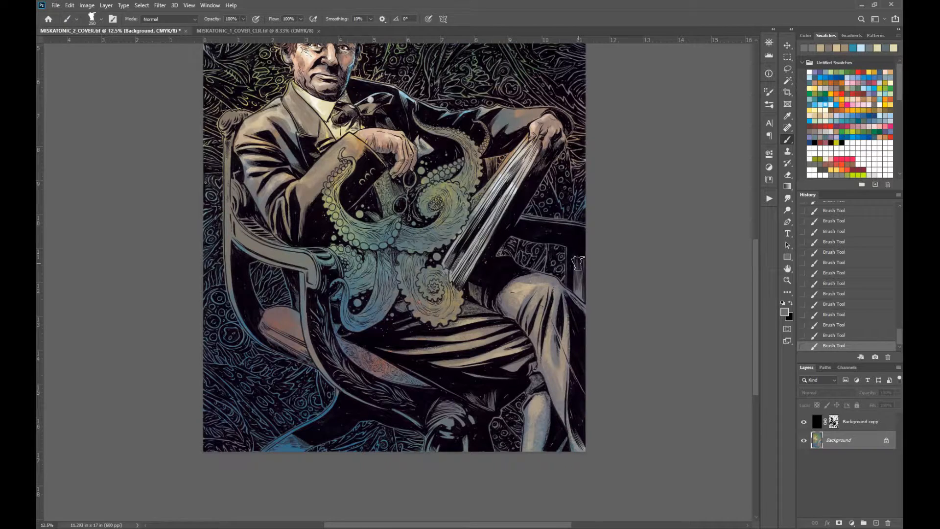
Undo the last leg stroke and shade the trouser folds across the thigh with a finer grey brush
key(ctrl+z)
key([)
key([)
key([)
key([)
mouse_move(481, 351)
mouse_down()
mouse_move(498, 346)
mouse_move(457, 363)
mouse_up()
click(787, 268)
drag(519, 313, 529, 377)
click(788, 280)
alt+click(510, 386)
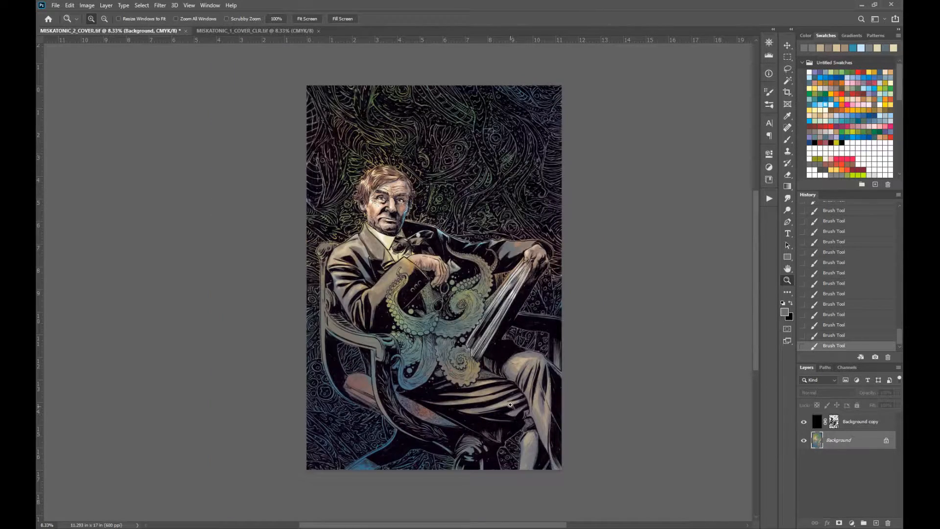
click(470, 340)
click(858, 72)
key(b)
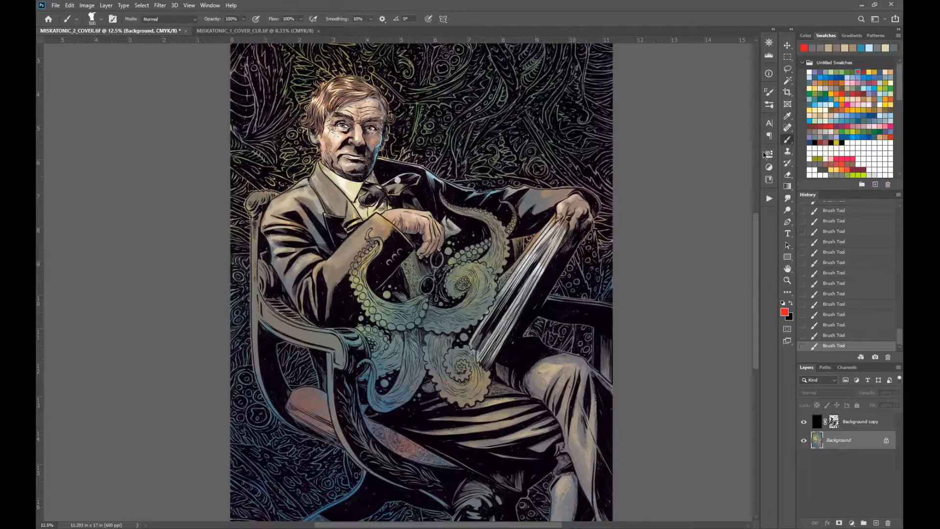
key(ctrl+z)
key(z)
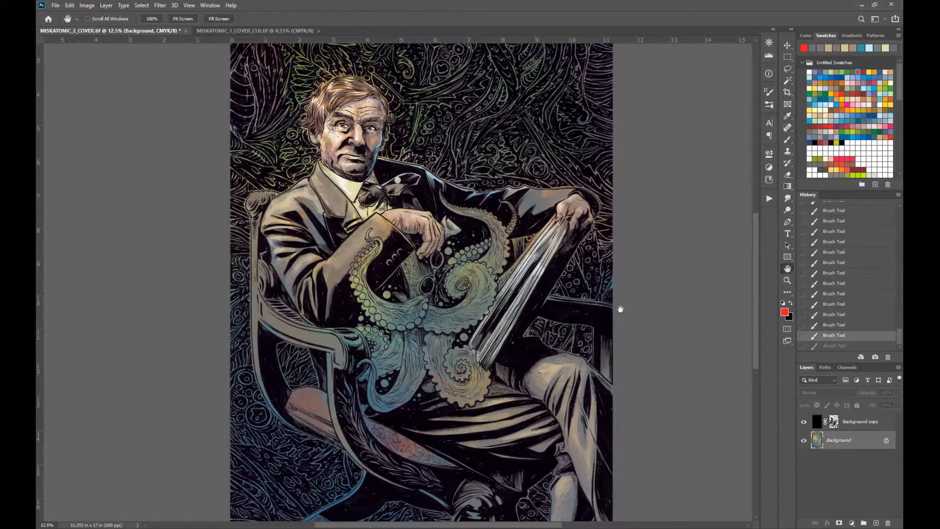
Brush a golden yellow swatch over the eyeglasses dangling from the chest-side hand
key(ctrl+plus)
key(l)
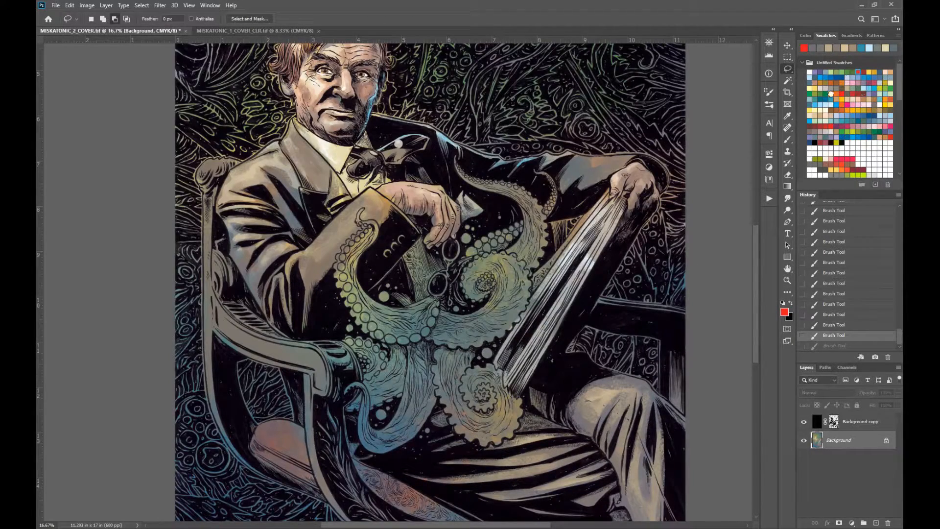
click(831, 93)
key(b)
drag(449, 239, 444, 259)
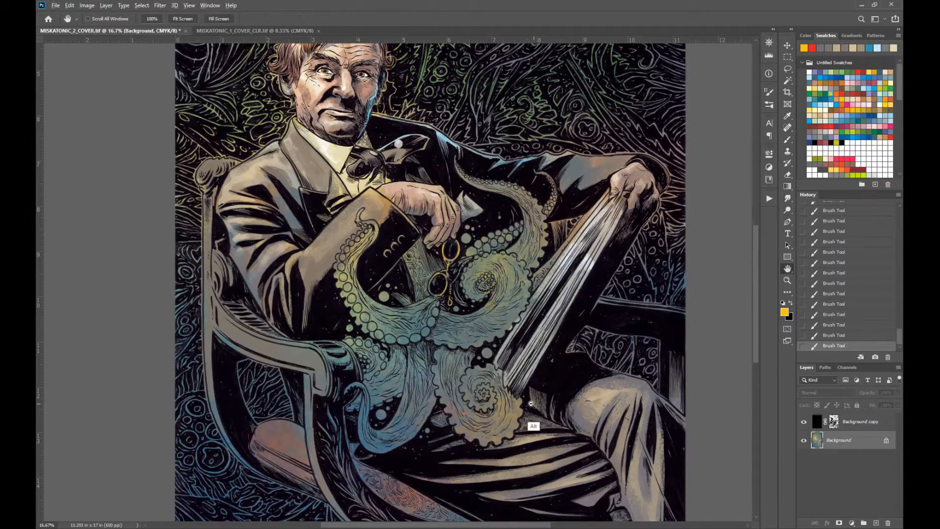
key(ctrl+minus)
key(ctrl+minus)
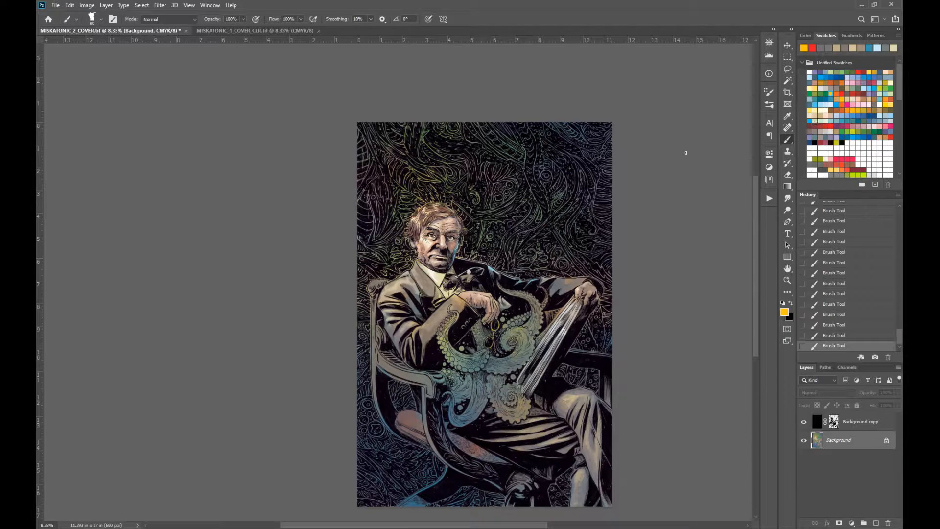
Set the brush to Screen mode and paint pale blue-white highlights on the chair's carved finial and back post
click(847, 88)
click(835, 103)
key(shift+alt+s)
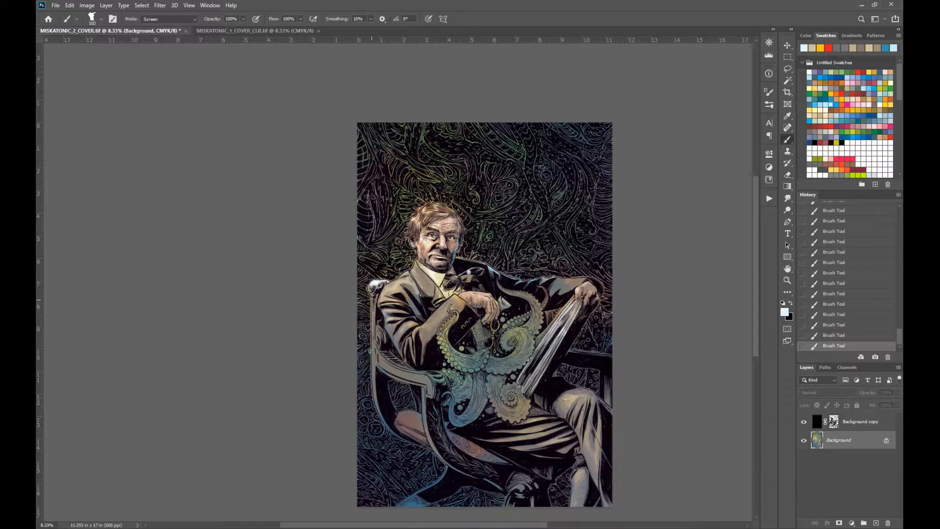
click(833, 75)
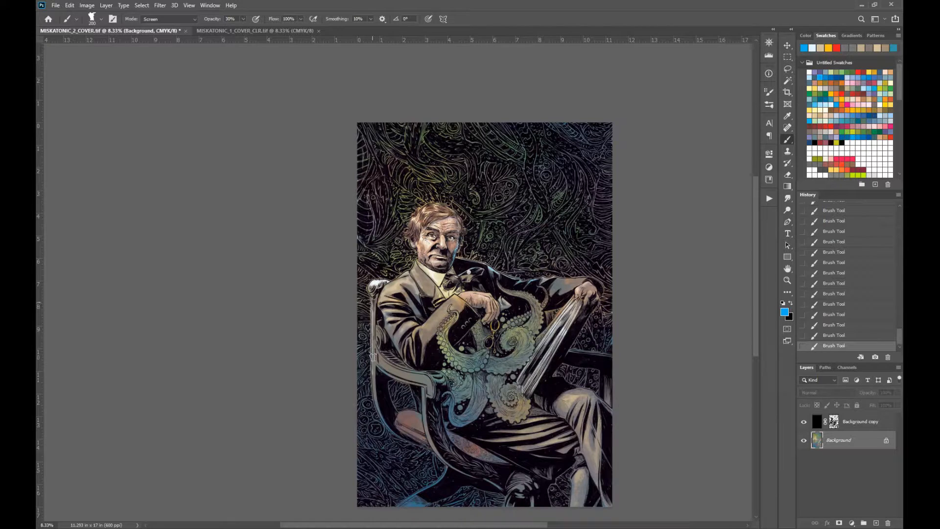
alt+click(374, 305)
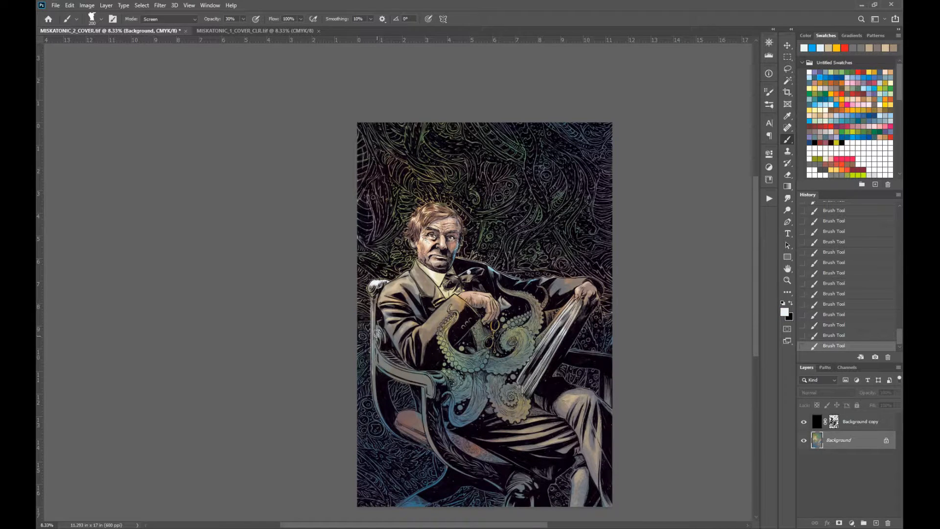
key(bracketleft)
key(bracketleft)
key(bracketleft)
key(bracketleft)
Brush a white highlight along the edge of the chair's far armrest
click(788, 268)
drag(646, 401, 589, 388)
click(787, 280)
click(424, 391)
click(788, 140)
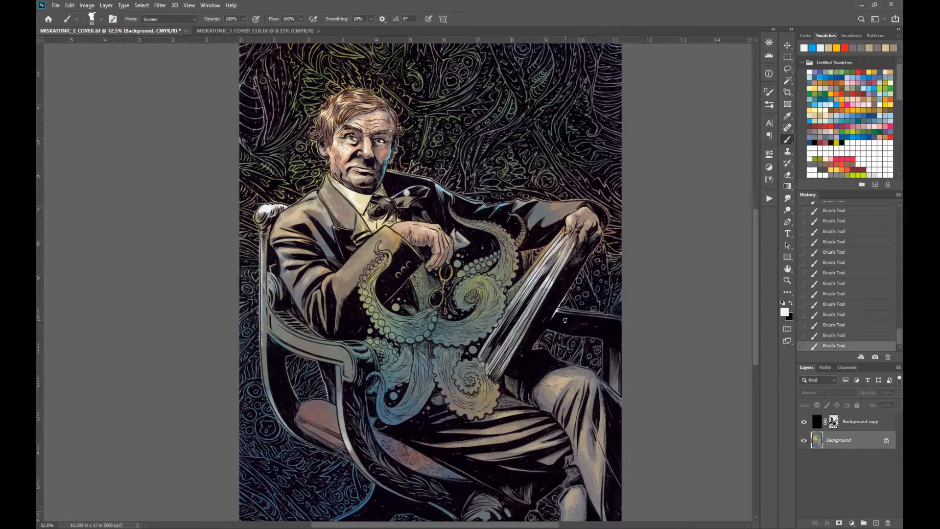
drag(603, 315, 546, 312)
Tint the far armrest's edge with a pale green swatch, return the brush to Normal mode and sample the armrest's dark blue
click(830, 73)
key(bracketright)
key(bracketright)
key(bracketright)
key(bracketright)
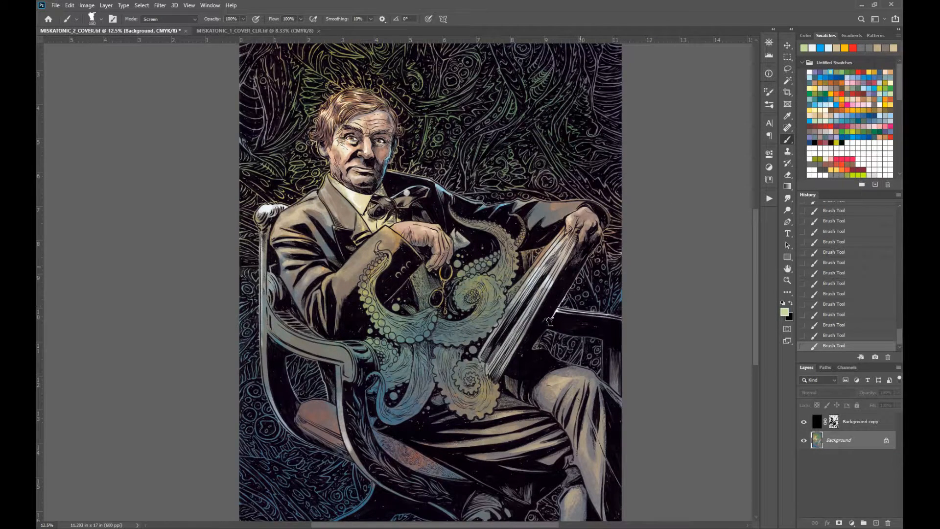
click(166, 19)
click(163, 28)
alt+click(593, 318)
click(786, 272)
mouse_move(610, 378)
mouse_down()
mouse_move(629, 341)
mouse_move(616, 334)
mouse_move(601, 399)
mouse_move(598, 311)
mouse_move(602, 370)
mouse_up()
click(788, 280)
alt+click(508, 371)
alt+click(508, 371)
click(507, 371)
click(507, 371)
click(507, 371)
click(787, 269)
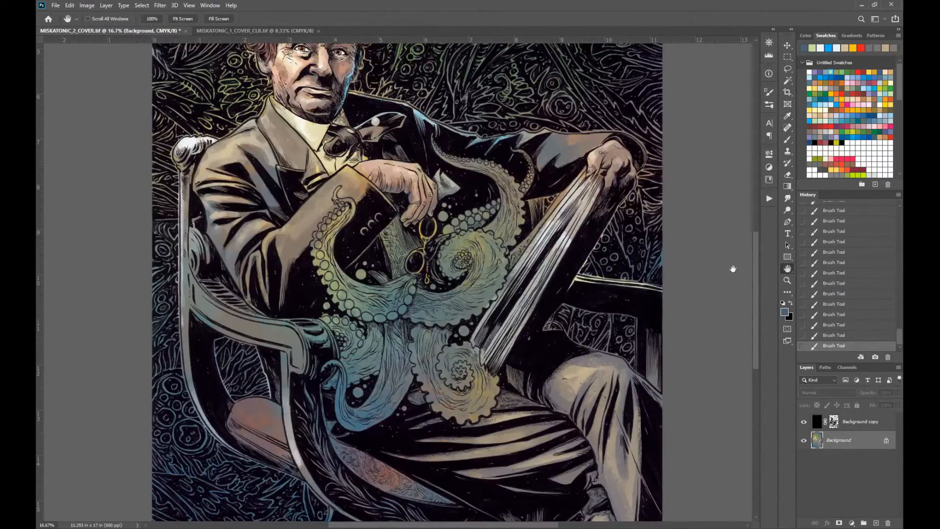
drag(465, 288, 500, 376)
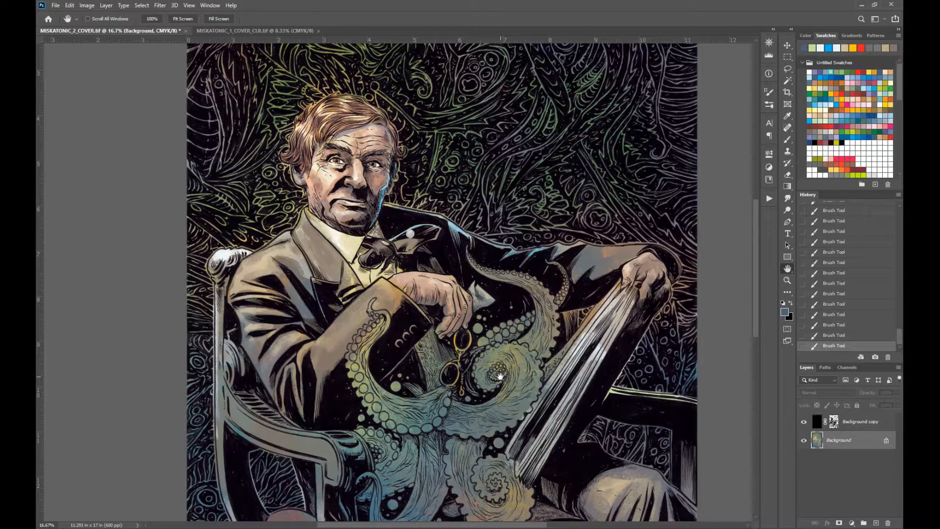
key(b)
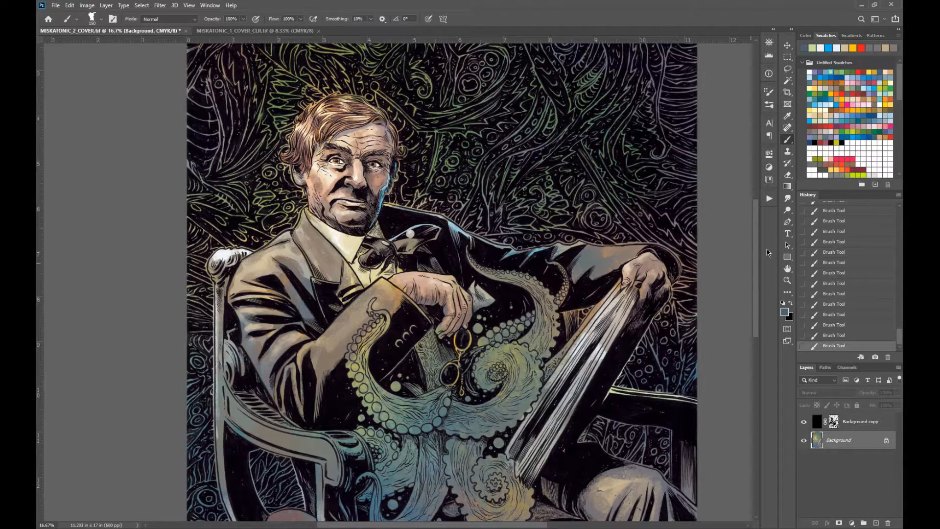
Brush a red swatch over the octopus's tentacles and suckers with a large brush, and undo the last stroke after picking yellow
click(787, 269)
drag(657, 338, 645, 275)
click(787, 140)
click(858, 72)
key(bracketright)
key(bracketright)
key(bracketright)
key(bracketright)
key(bracketright)
key(bracketright)
mouse_move(416, 338)
mouse_down()
mouse_move(402, 362)
mouse_move(347, 290)
mouse_move(368, 261)
mouse_up()
key(bracketleft)
key(bracketleft)
mouse_move(375, 374)
mouse_down()
mouse_move(368, 444)
mouse_move(381, 471)
mouse_move(449, 385)
mouse_move(480, 457)
mouse_move(440, 368)
mouse_move(518, 276)
mouse_move(524, 230)
mouse_move(546, 206)
mouse_move(478, 324)
mouse_up()
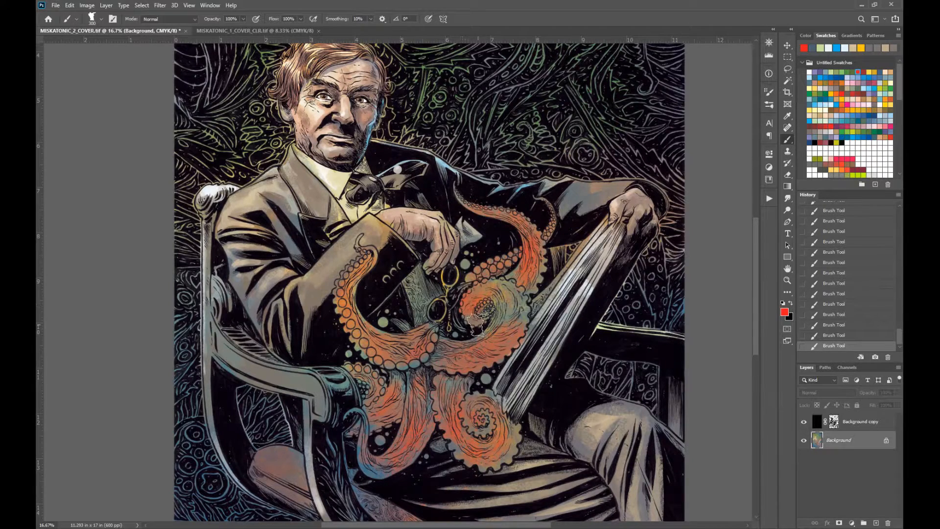
click(866, 73)
key(ctrl+z)
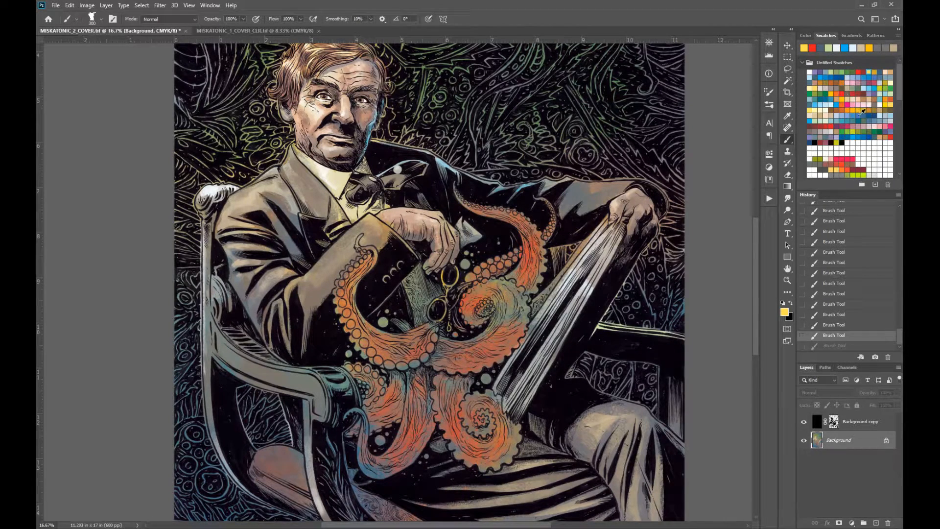
Brush a purple swatch over the octopus's left tentacle and its suckers, enlarging the brush to tint the upper coil
click(853, 138)
click(814, 137)
drag(357, 336, 417, 355)
mouse_move(366, 372)
mouse_down()
mouse_move(357, 313)
mouse_move(370, 317)
mouse_move(405, 405)
mouse_move(460, 416)
mouse_up()
key(bracketright)
key(bracketright)
key(bracketright)
key(bracketright)
drag(507, 336, 517, 265)
Brush a tan swatch over the left tentacle's suckers with a smaller brush, and a dusty mauve over the upper coil
click(884, 137)
key(bracketleft)
key(bracketleft)
key(bracketleft)
key(bracketleft)
key(bracketleft)
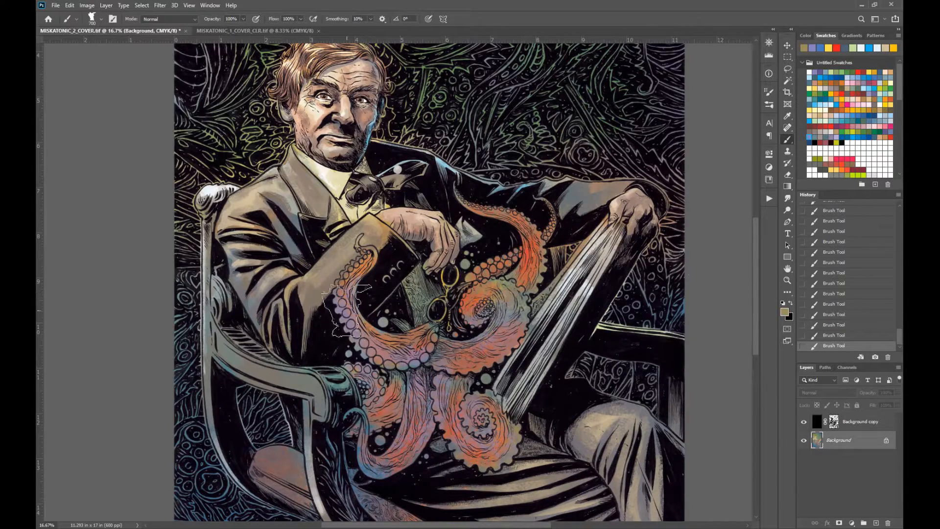
drag(356, 302, 339, 316)
mouse_move(339, 317)
mouse_down()
mouse_move(368, 340)
mouse_move(422, 346)
mouse_up()
drag(374, 381, 368, 368)
click(825, 142)
drag(512, 316, 503, 296)
Sample the bright orange-red of the upper tentacle and brush it over the left tentacle and, with a finer brush, the lower-left tentacle's tip
double_click(788, 268)
ctrl+click(433, 353)
ctrl+click(434, 353)
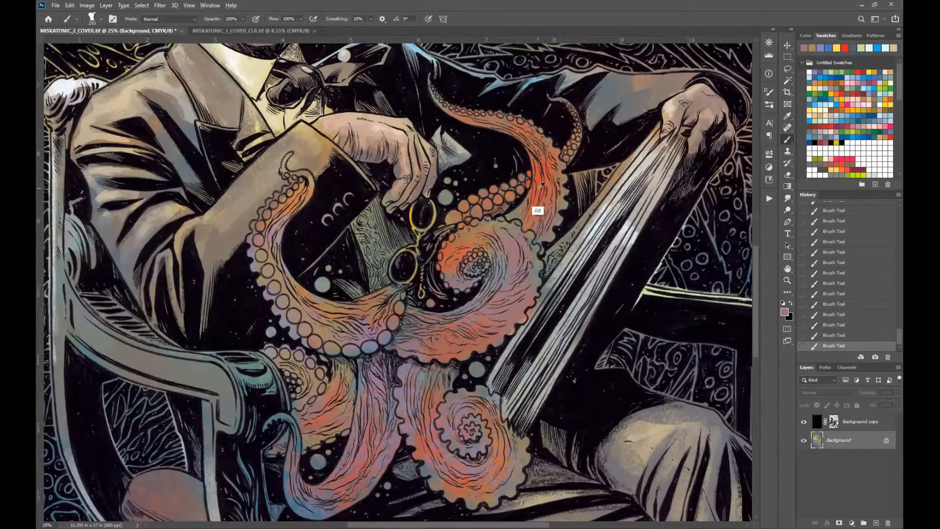
alt+click(539, 210)
drag(270, 235, 294, 310)
drag(318, 383, 294, 369)
drag(297, 438, 288, 474)
key(bracketleft)
key(bracketleft)
key(bracketleft)
key(bracketleft)
key(bracketleft)
key(bracketleft)
key(bracketleft)
key(bracketleft)
key(bracketleft)
key(bracketleft)
drag(283, 416, 271, 422)
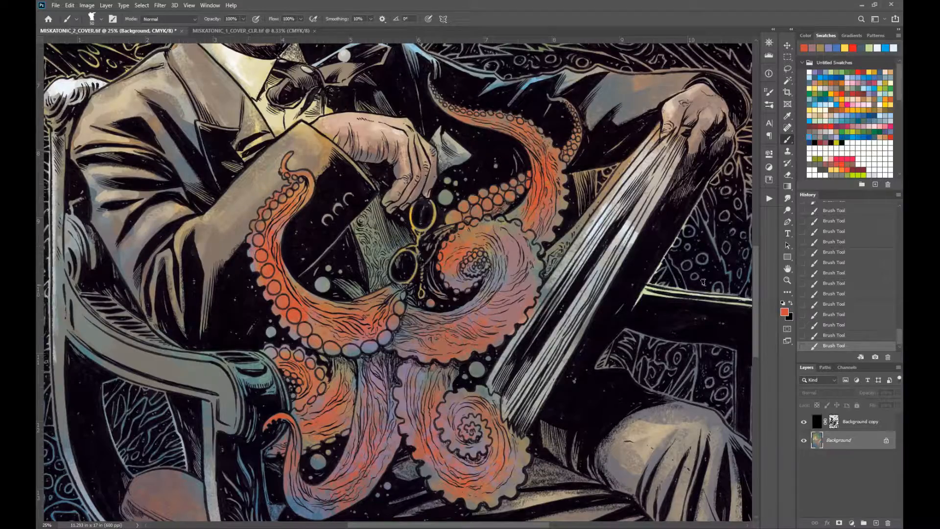
alt+click(502, 370)
alt+click(502, 369)
mouse_move(418, 397)
mouse_down()
mouse_move(386, 392)
mouse_move(413, 408)
mouse_up()
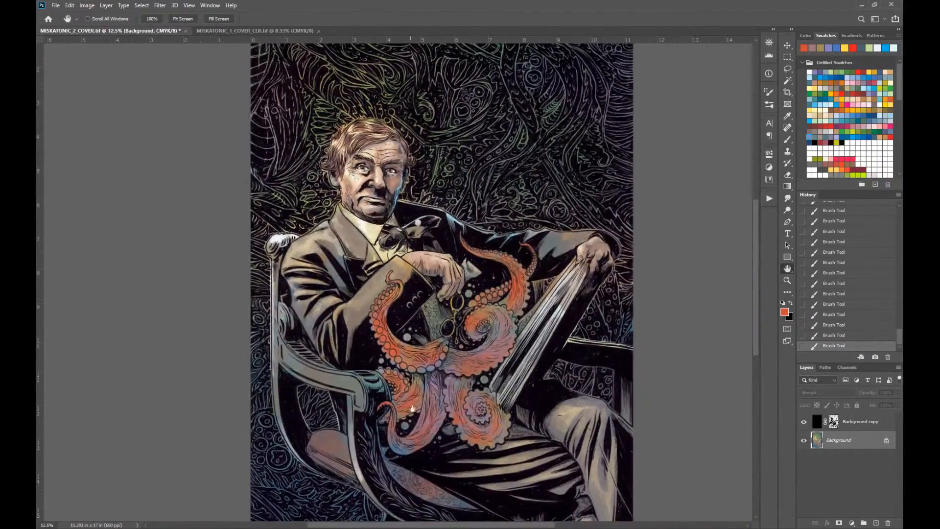
ctrl+click(452, 349)
ctrl+click(475, 312)
mouse_move(437, 357)
mouse_down()
mouse_move(464, 349)
mouse_move(523, 380)
mouse_up()
click(819, 110)
mouse_move(415, 270)
mouse_down()
mouse_move(386, 297)
mouse_move(372, 332)
mouse_move(371, 360)
mouse_move(387, 390)
mouse_move(356, 301)
mouse_up()
alt+click(418, 368)
drag(334, 347, 341, 346)
drag(344, 347, 351, 347)
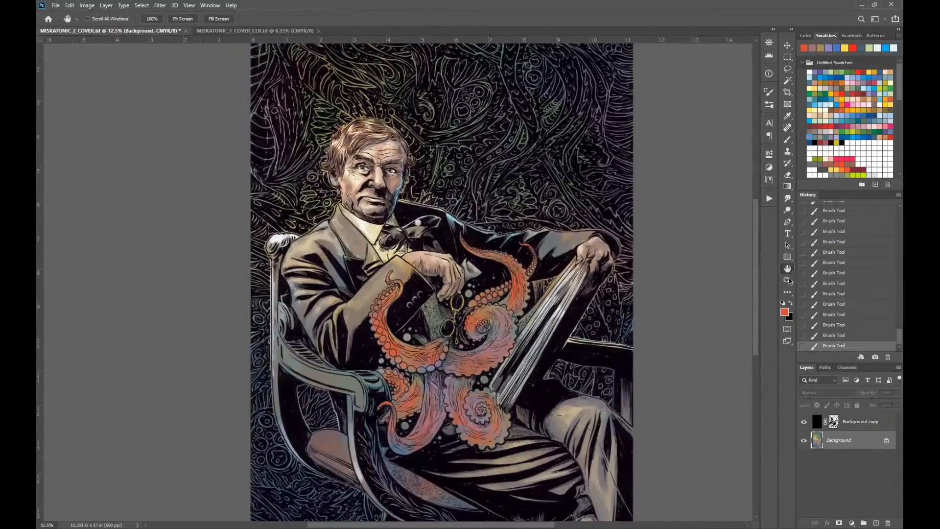
Pick a pale cream swatch and brush highlights on the left tentacle's suckers and the lower-left tentacle's tip, undoing one stray stroke
ctrl+click(458, 339)
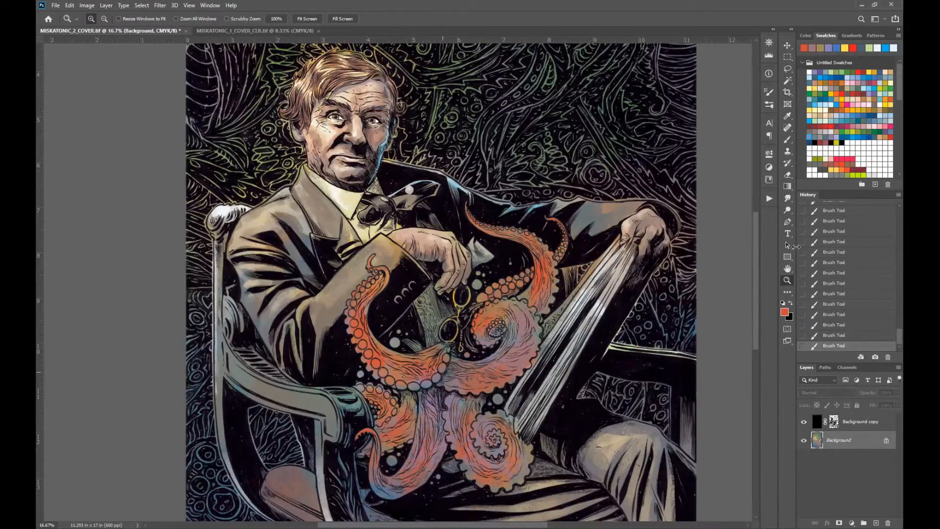
ctrl+click(468, 321)
drag(467, 322, 552, 345)
click(819, 110)
drag(412, 272, 387, 291)
drag(366, 320, 384, 376)
alt+click(446, 383)
drag(445, 384, 385, 315)
key(ctrl+z)
drag(335, 347, 351, 345)
mouse_move(352, 345)
mouse_down()
mouse_move(371, 351)
mouse_move(361, 371)
mouse_move(449, 345)
mouse_move(355, 399)
mouse_up()
Undo the last highlight stroke and brush a short pale yellow highlight on the left tentacle's outer suckers
drag(527, 328, 518, 377)
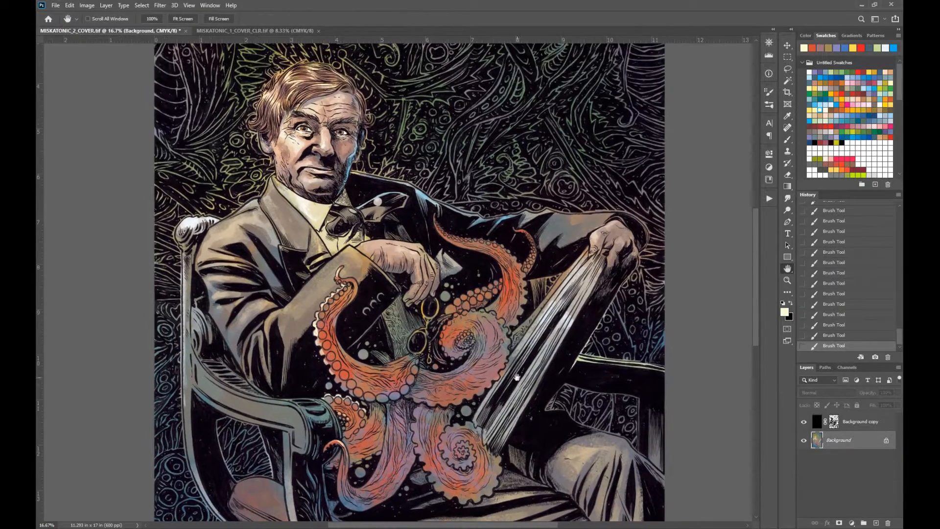
click(815, 110)
key(ctrl+z)
mouse_move(329, 320)
mouse_down()
mouse_move(326, 334)
mouse_move(335, 308)
mouse_move(328, 332)
mouse_up()
Set the brush to Screen mode and paint a sampled tentacle colour down the left tentacle's upper part with a larger brush
click(153, 20)
click(154, 113)
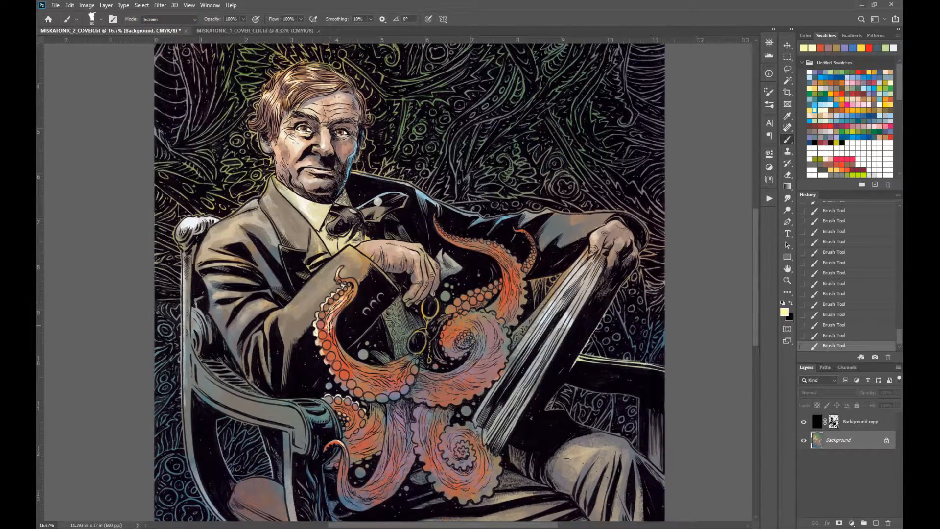
alt+click(348, 291)
click(169, 19)
click(170, 23)
key(bracketright)
key(bracketright)
key(bracketright)
key(bracketright)
mouse_move(345, 292)
mouse_down()
mouse_move(328, 333)
mouse_move(343, 304)
mouse_move(330, 308)
mouse_move(354, 361)
mouse_up()
Sample a light tone and brush a highlight along the left tentacle's inner edge, widening the brush toward its base
alt+click(329, 318)
ctrl+space+click(337, 348)
key(bracketleft)
key(bracketleft)
drag(333, 324, 390, 380)
key(bracketright)
key(bracketright)
key(bracketright)
key(bracketright)
drag(398, 376, 426, 372)
Draw pale highlights on the eyeglasses' rims with the Pencil tool
key(shift+b)
click(820, 110)
mouse_move(449, 326)
mouse_down()
mouse_move(444, 339)
mouse_move(463, 351)
mouse_up()
drag(465, 284, 465, 295)
drag(488, 281, 488, 295)
Sample a light tentacle tone and brush a highlight across the left tentacle's base beside the eyeglasses
click(788, 270)
mouse_move(387, 382)
mouse_down()
mouse_move(390, 332)
mouse_move(405, 328)
mouse_up()
key(b)
alt+click(387, 334)
click(101, 20)
click(115, 199)
drag(408, 327, 437, 312)
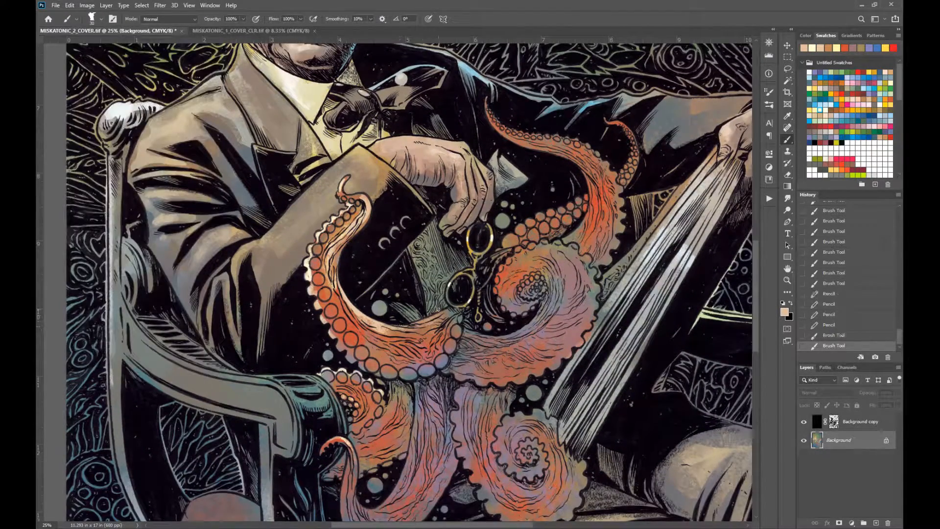
Dot pale highlights on the suckers near the left tentacle's tip with the Pencil tool, undoing the last dot
click(789, 144)
click(326, 233)
click(332, 228)
click(338, 221)
click(345, 216)
click(353, 209)
click(358, 203)
click(344, 199)
click(317, 250)
key(ctrl+z)
Set the Pencil's opacity to 50% and dot highlights on each sucker down the left tentacle to its base
key(5)
click(315, 262)
click(318, 277)
click(324, 293)
click(330, 309)
click(339, 324)
click(350, 337)
click(362, 351)
click(371, 363)
click(388, 370)
click(407, 373)
click(425, 369)
click(443, 360)
click(449, 346)
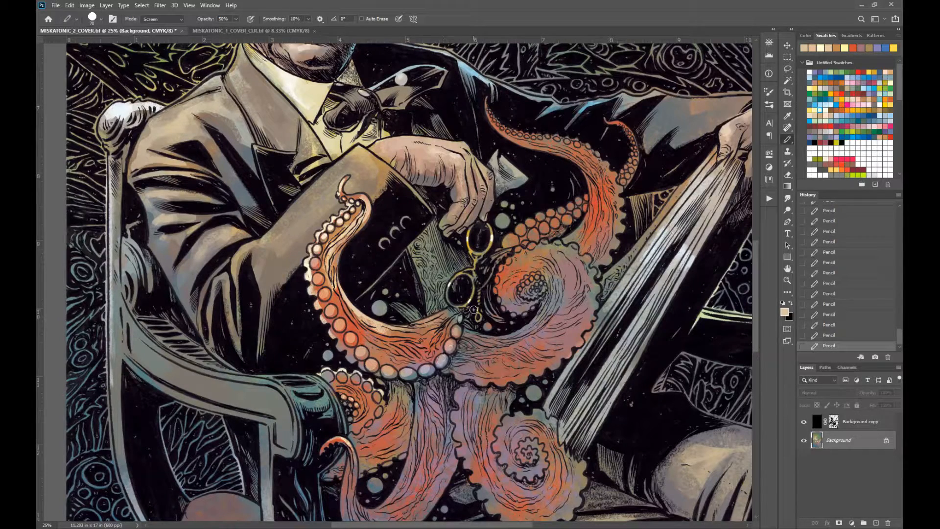
Dot the same highlights on the suckers of the small lower-left coil and the large sucker beside the eyeglasses
click(356, 380)
click(367, 384)
click(378, 396)
click(380, 409)
click(370, 422)
click(375, 471)
click(387, 464)
click(401, 457)
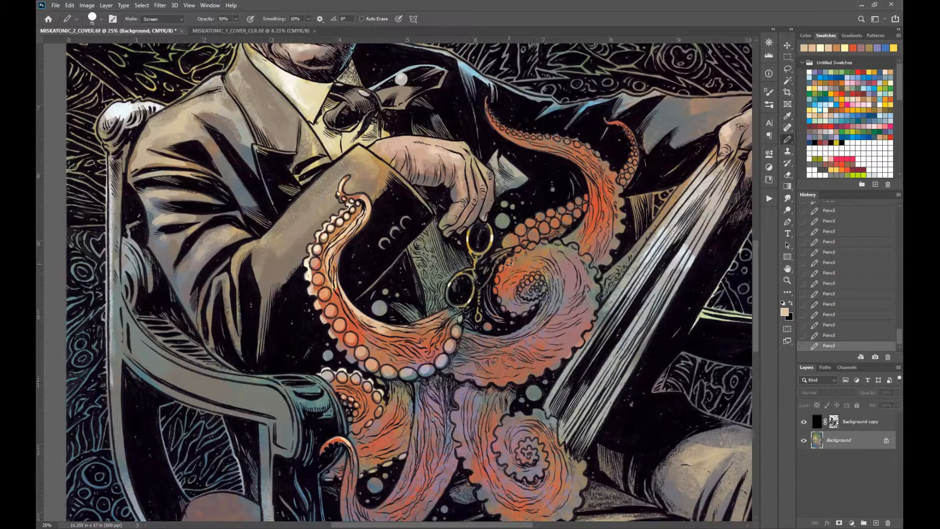
click(510, 239)
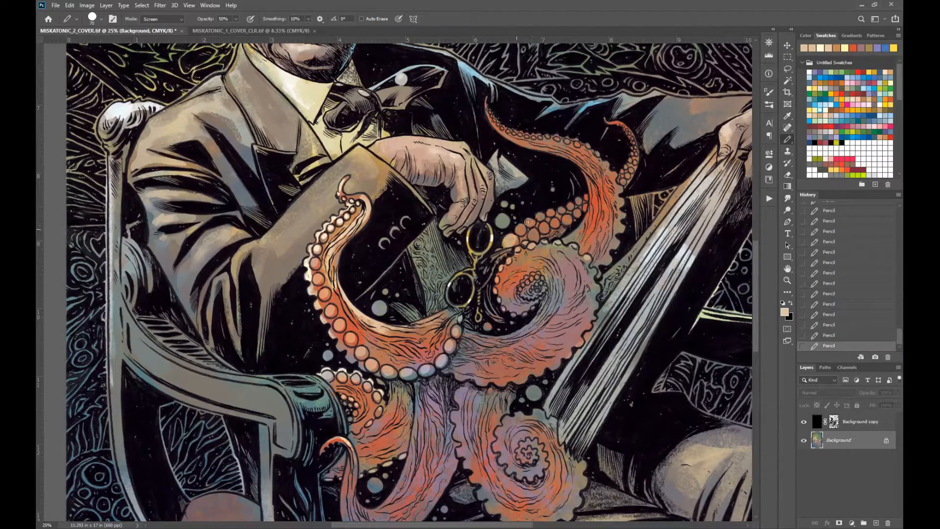
Switch back to the brush and paint a lavender highlight on the octopus's lower spiral tentacle
key(z)
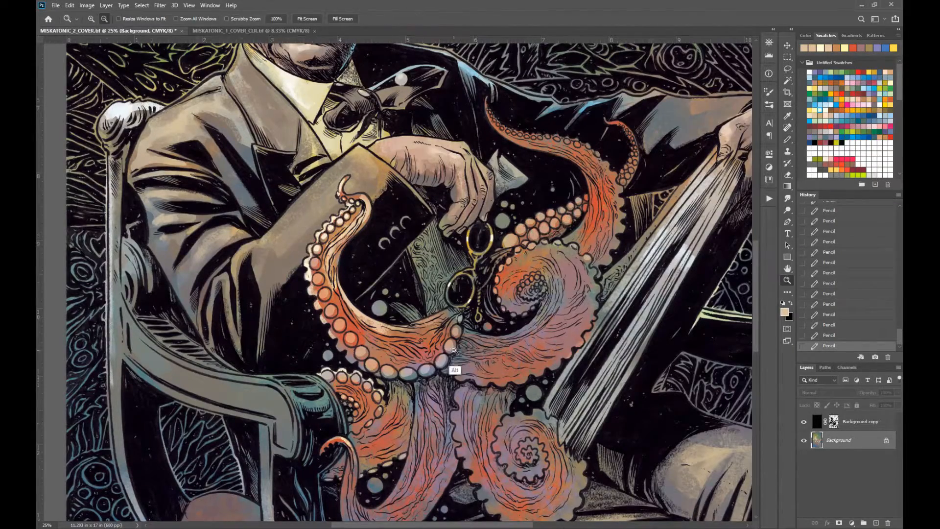
alt+click(454, 350)
key(b)
click(100, 19)
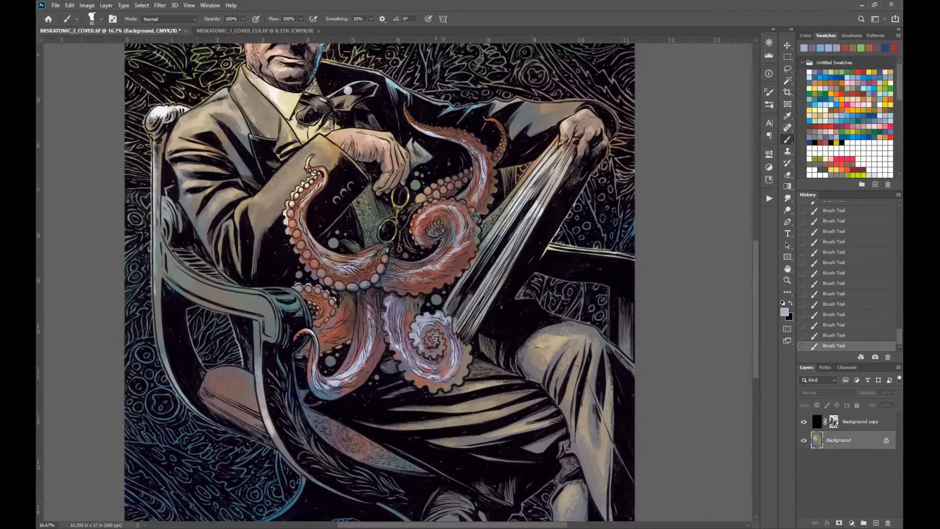
mouse_move(434, 338)
mouse_down()
mouse_move(426, 350)
mouse_move(442, 319)
mouse_move(421, 341)
mouse_up()
Sample a tentacle tone and brush highlights at 50% opacity over the lower tentacles and spiral, undoing the first stroke
alt+click(427, 351)
key(z)
alt+click(434, 389)
key(b)
alt+click(382, 347)
mouse_move(381, 373)
mouse_down()
mouse_move(378, 360)
mouse_move(365, 387)
mouse_up()
key(ctrl+z)
key(5)
mouse_move(385, 338)
mouse_down()
mouse_move(356, 393)
mouse_move(413, 322)
mouse_up()
drag(416, 356, 423, 371)
drag(431, 373, 442, 348)
Switch from the brush to the Pencil, choose white as the foreground colour and raise the Pencil's opacity to 100%
key(shift+b)
click(164, 19)
click(157, 30)
click(101, 20)
click(809, 72)
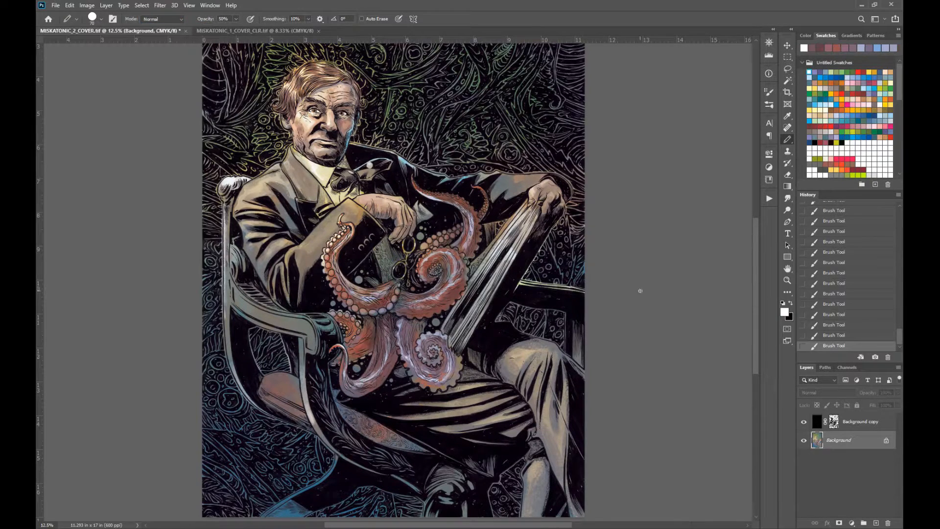
click(236, 19)
drag(237, 29, 249, 30)
Dot white highlights on the suckers in the centre of the octopus's lower spiral tentacle, undoing the misplaced dots
click(432, 244)
click(450, 242)
click(431, 254)
mouse_move(430, 255)
mouse_down()
mouse_move(425, 263)
mouse_move(443, 252)
mouse_up()
click(440, 251)
key(ctrl+z)
key(ctrl+z)
key(ctrl+z)
click(427, 258)
click(439, 237)
key(ctrl+z)
click(441, 252)
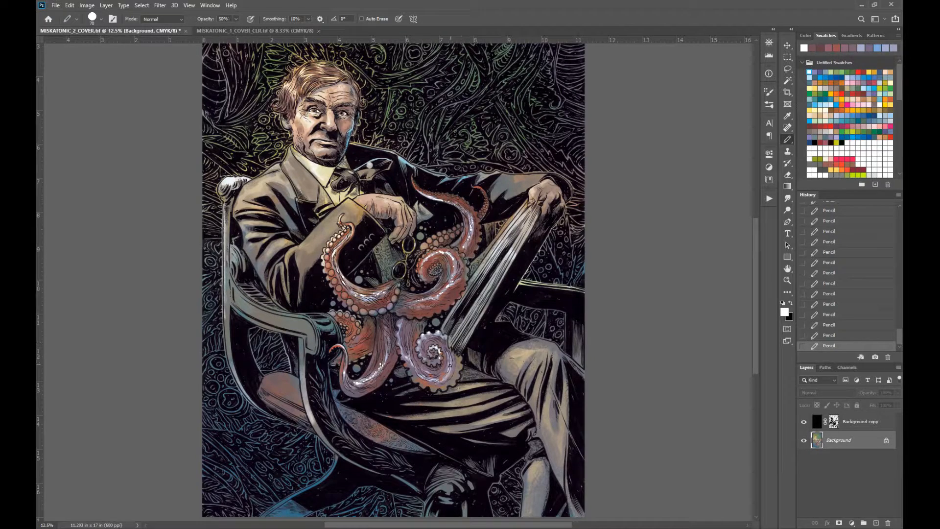
Dash white highlights along the suckers of the upper-right tentacle above the central coil, and sample a muted red tentacle tone
scroll(429, 253, up, 1)
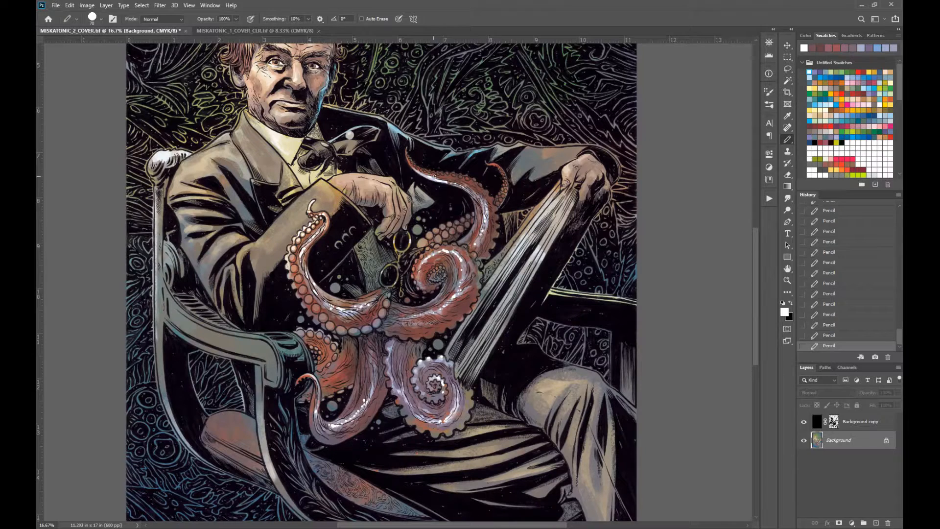
drag(433, 231, 438, 228)
drag(440, 228, 444, 226)
drag(447, 224, 451, 224)
drag(454, 224, 464, 219)
drag(466, 217, 470, 216)
drag(472, 216, 474, 213)
drag(426, 237, 431, 233)
alt+click(443, 227)
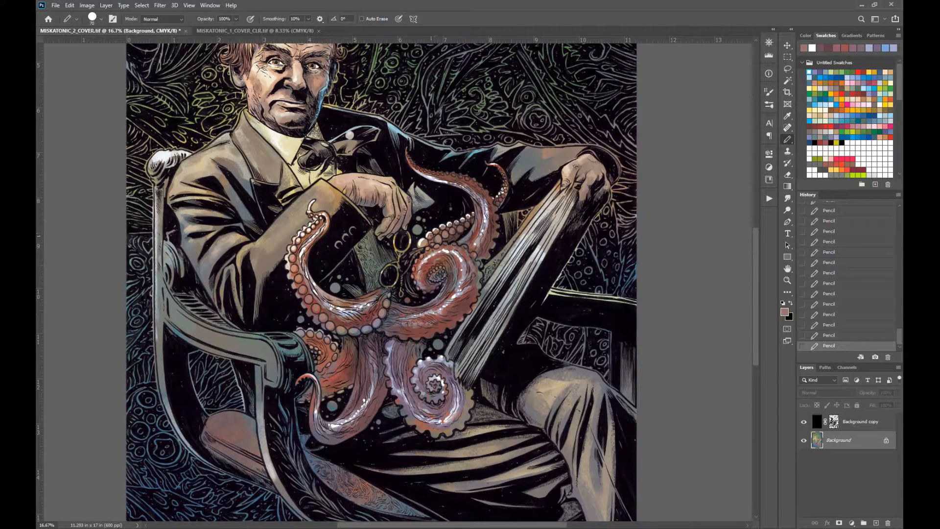
Add a new layer directly above the Background, pick a green swatch and set the layer's blending mode to Hard Light
key(z)
key(ctrl+minus)
key(ctrl+minus)
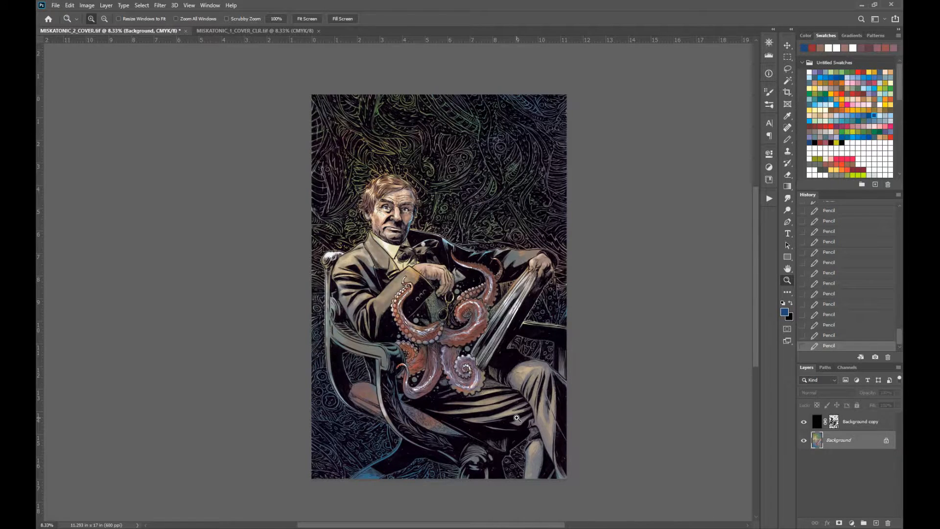
click(877, 523)
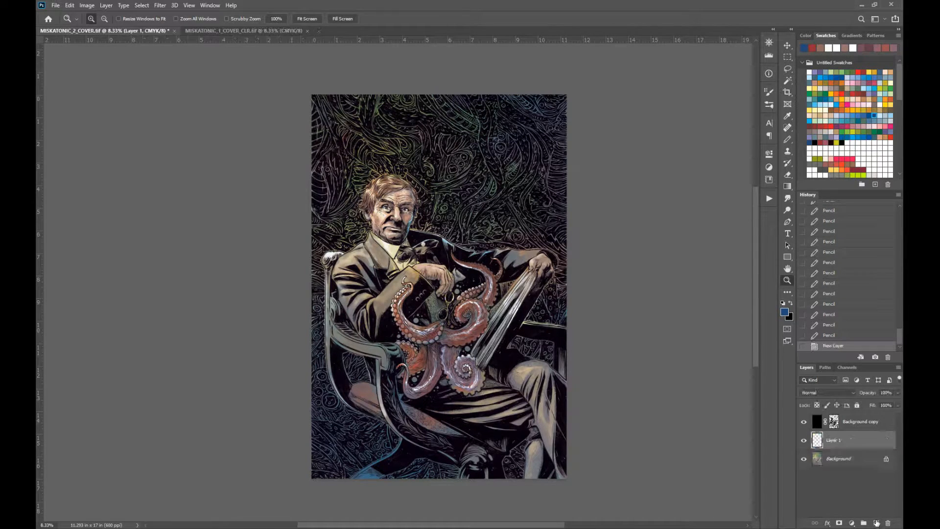
click(853, 71)
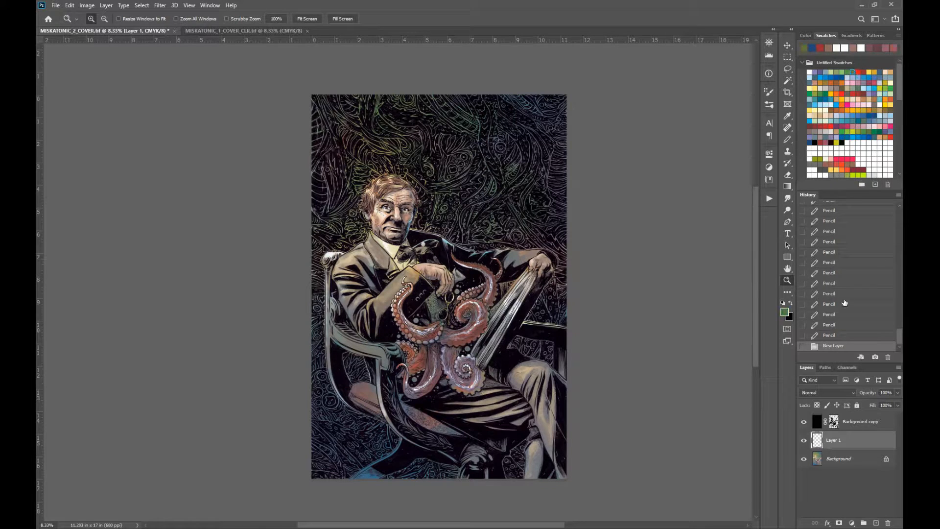
click(833, 392)
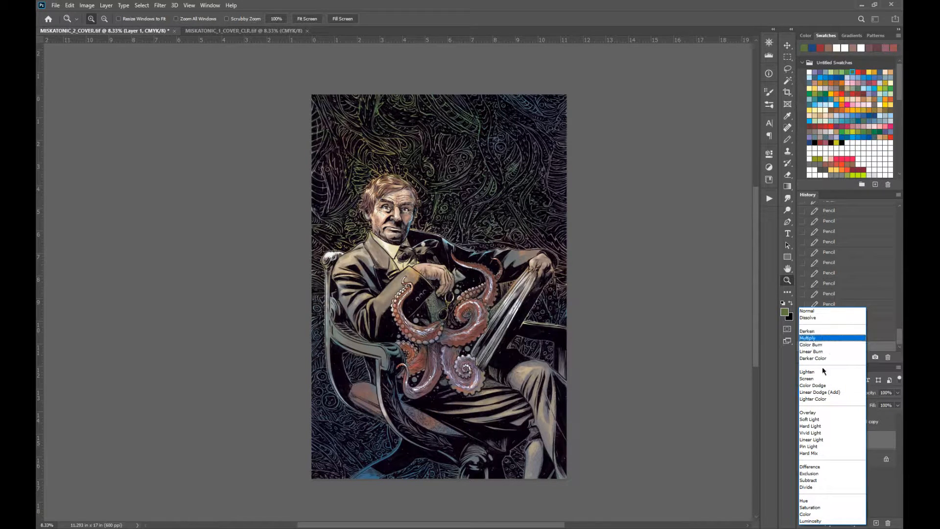
click(821, 425)
click(664, 302)
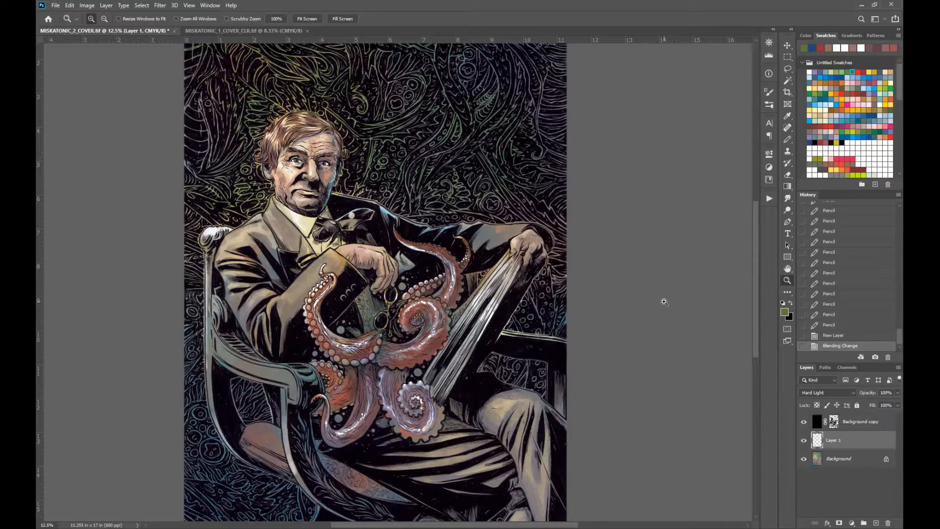
Fill the new Hard Light layer with the green and lower its opacity to 17%
key(alt+BackSpace)
drag(383, 317, 456, 325)
click(899, 393)
drag(870, 403, 861, 404)
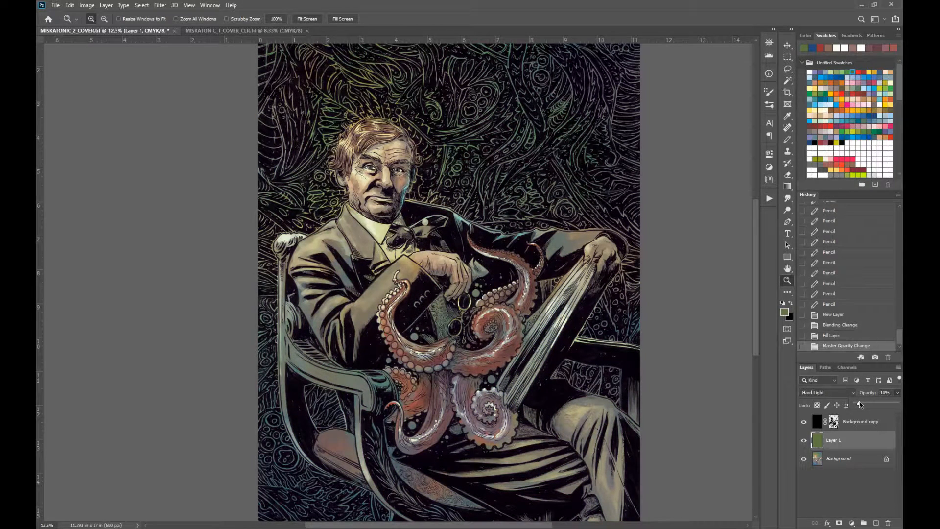
drag(458, 292, 494, 334)
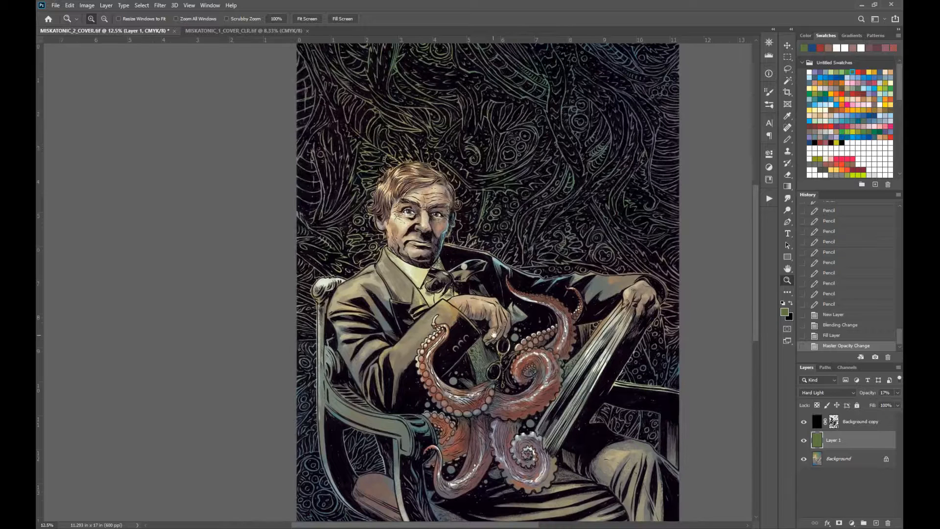
Shift the overlay layer's hue by -180 with Hue/Saturation and raise its opacity to 30%
key(ctrl+u)
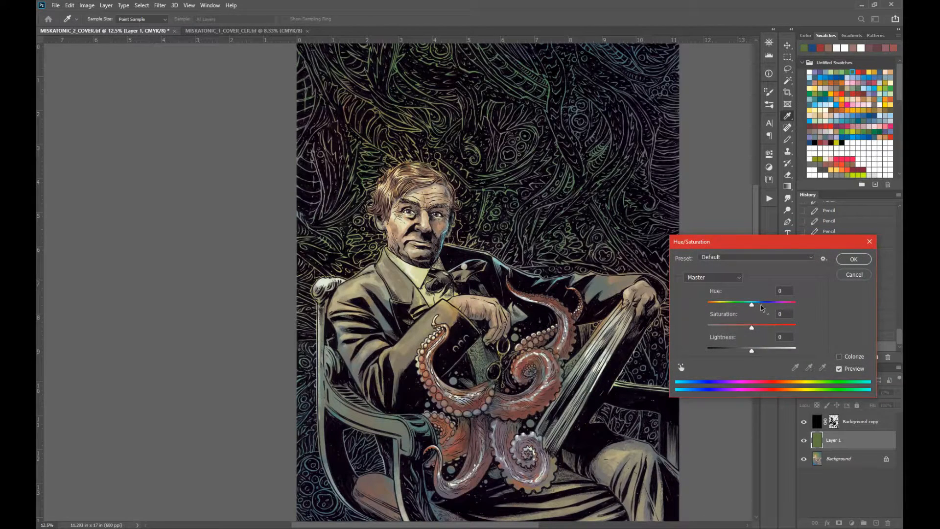
drag(763, 308, 708, 308)
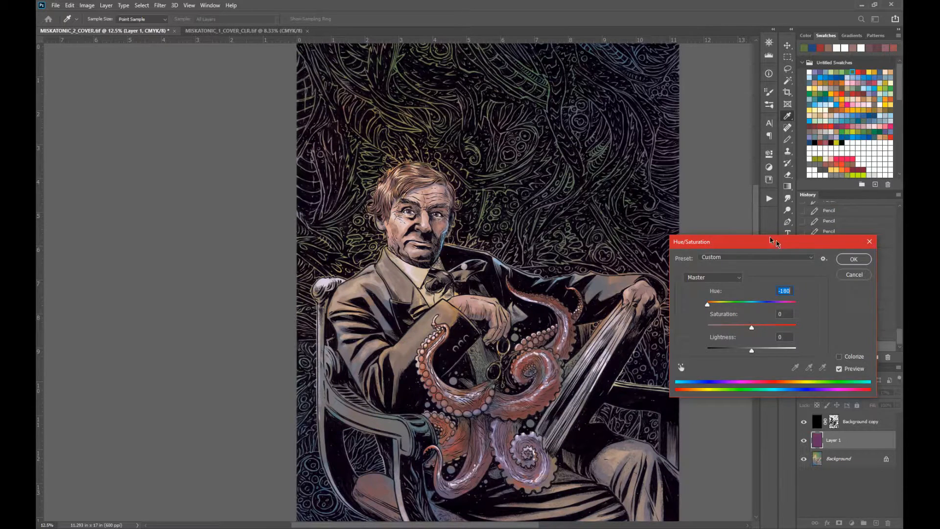
drag(780, 244, 645, 98)
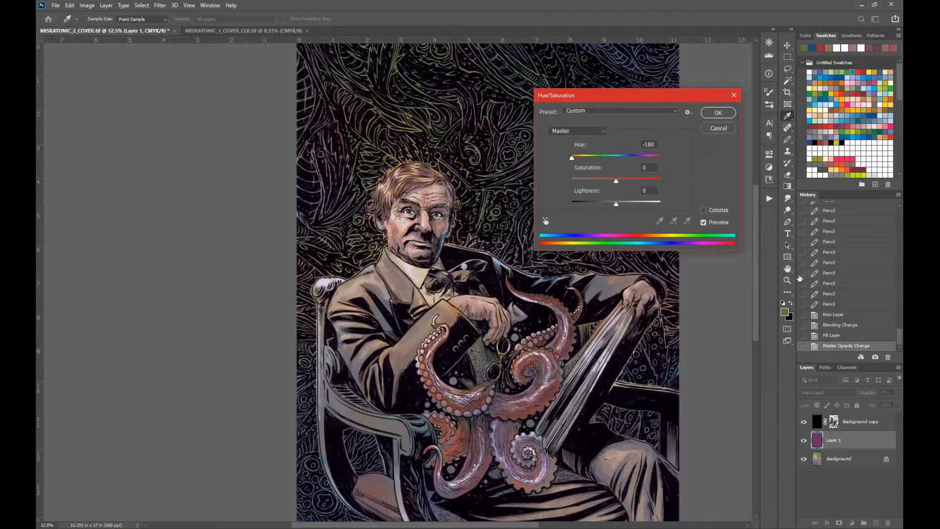
click(717, 112)
click(898, 393)
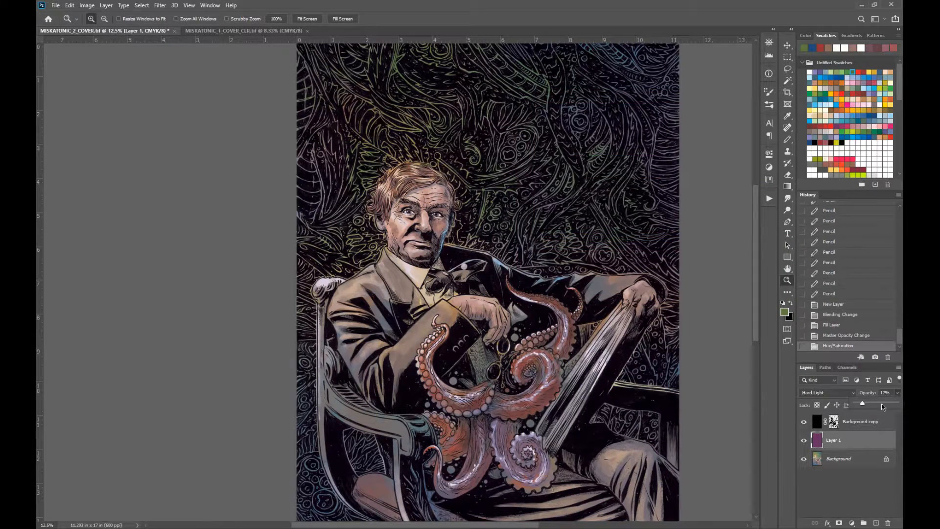
click(868, 404)
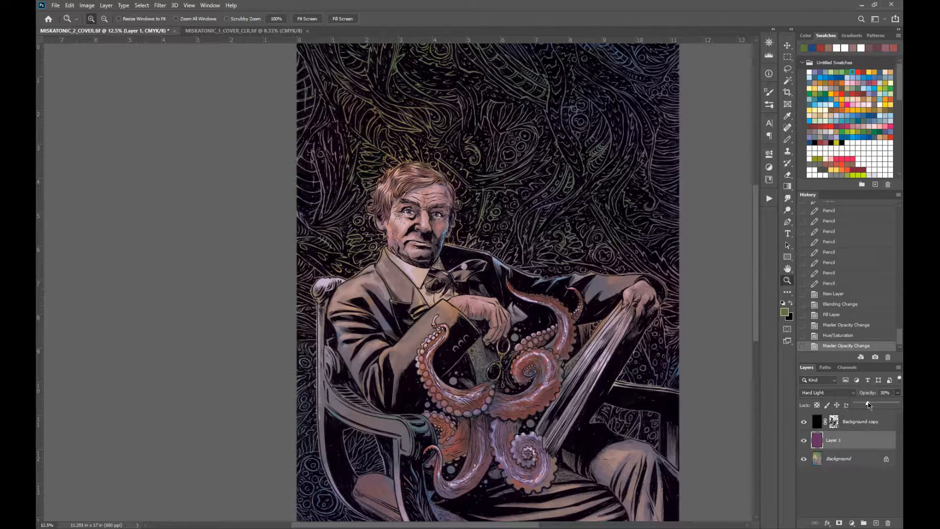
drag(485, 378, 432, 335)
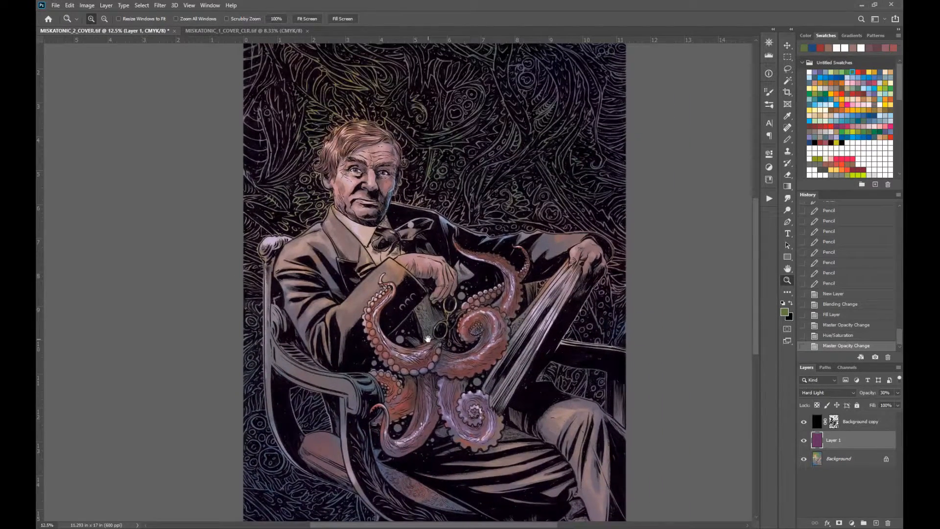
Shift the purple overlay's hue by +145 to give the whole cover a warmer tint
key(ctrl+u)
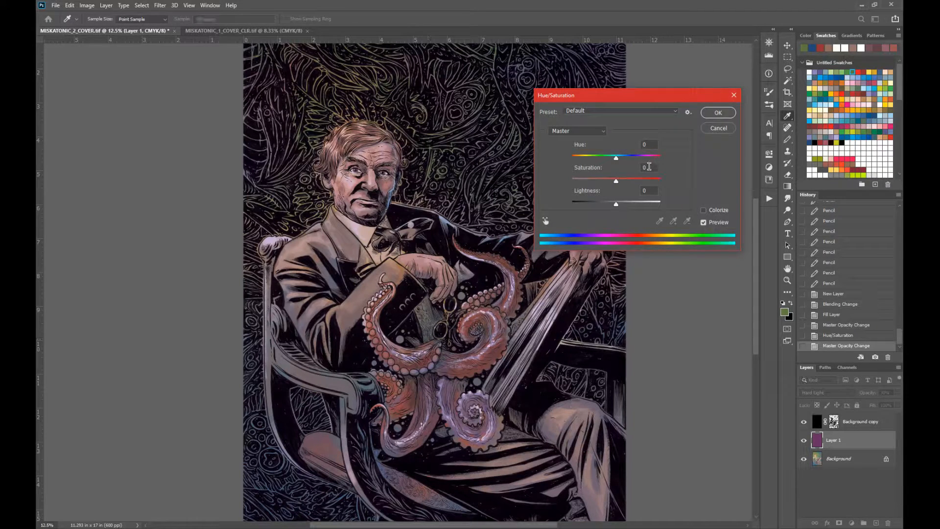
drag(626, 160, 655, 164)
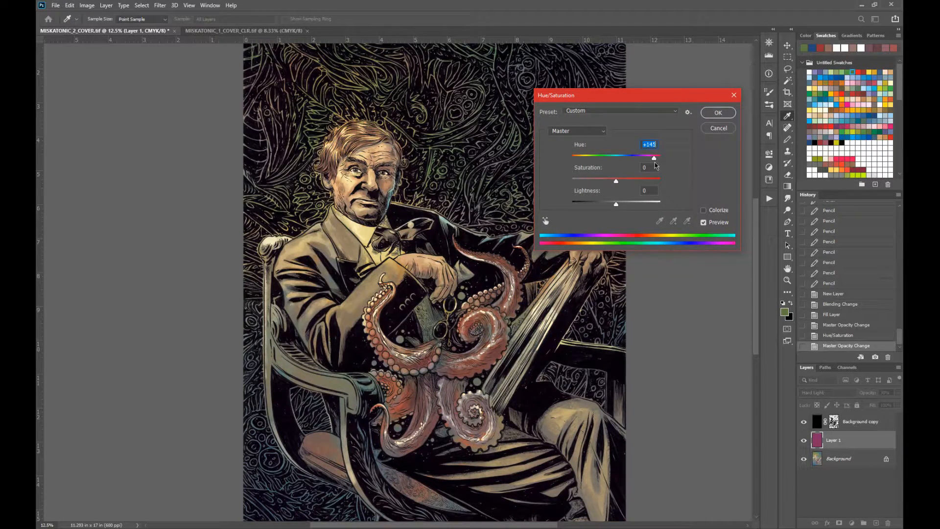
click(718, 113)
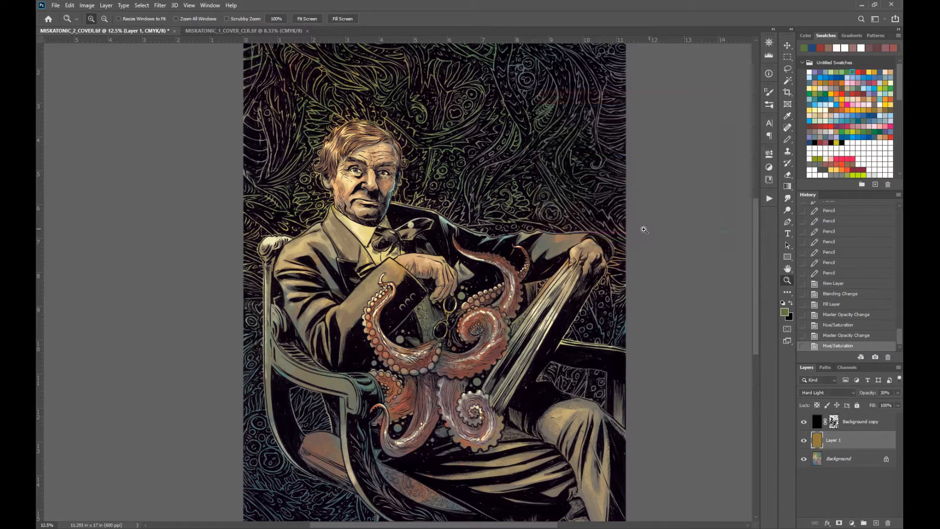
Show MISKATONIC_1_COVER_CLR.tif side by side with the current cover and size both views to compare their colours
alt+click(482, 275)
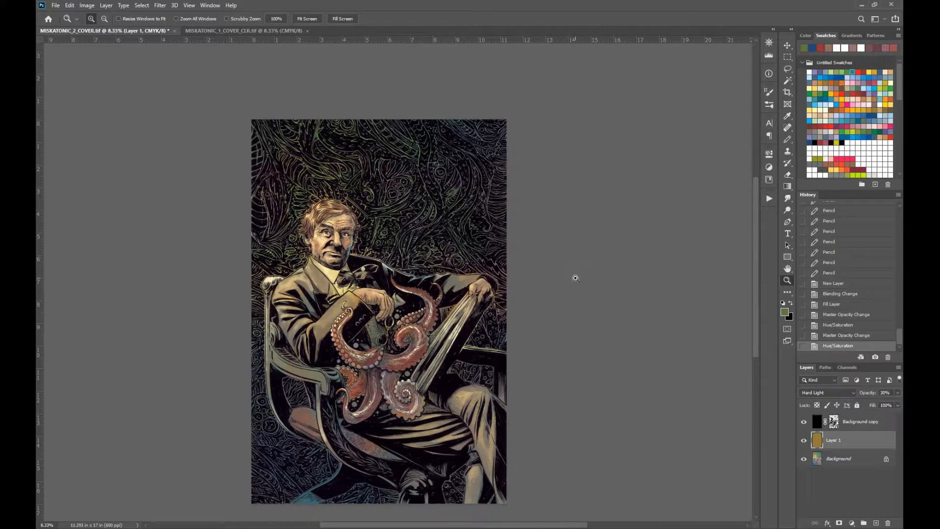
drag(225, 30, 759, 62)
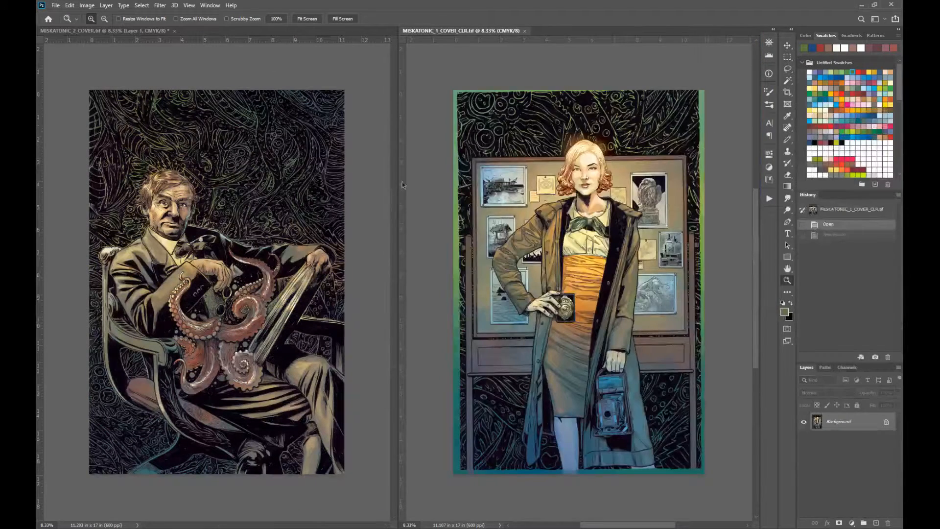
click(397, 177)
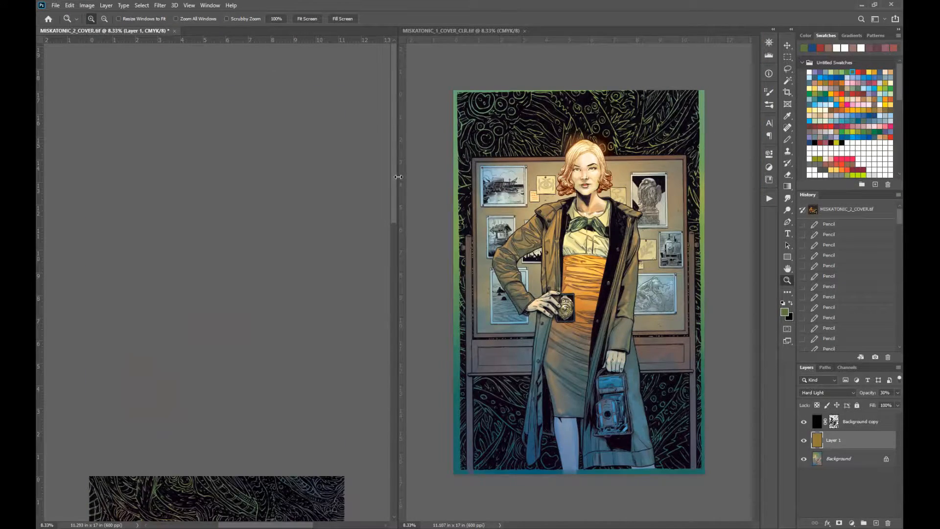
drag(399, 177, 486, 183)
drag(401, 211, 387, 239)
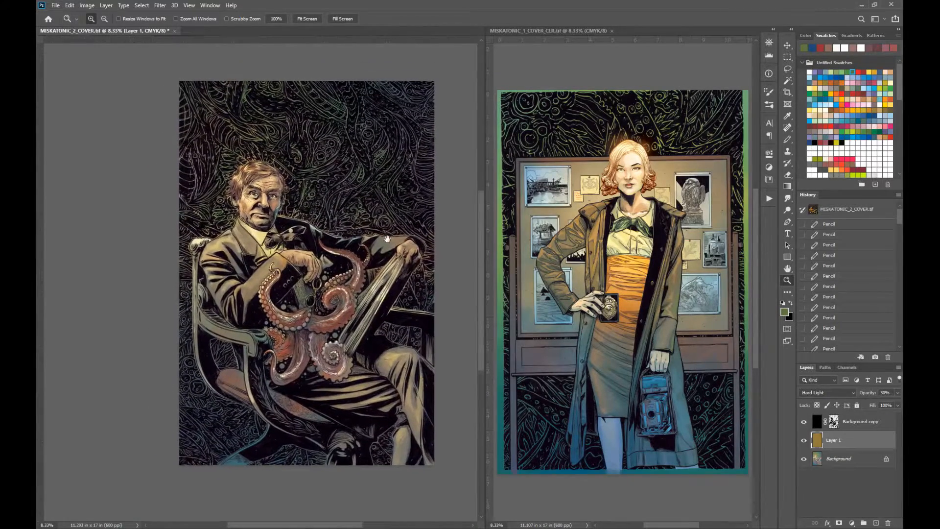
key(ctrl+r)
drag(484, 261, 429, 261)
drag(290, 227, 347, 237)
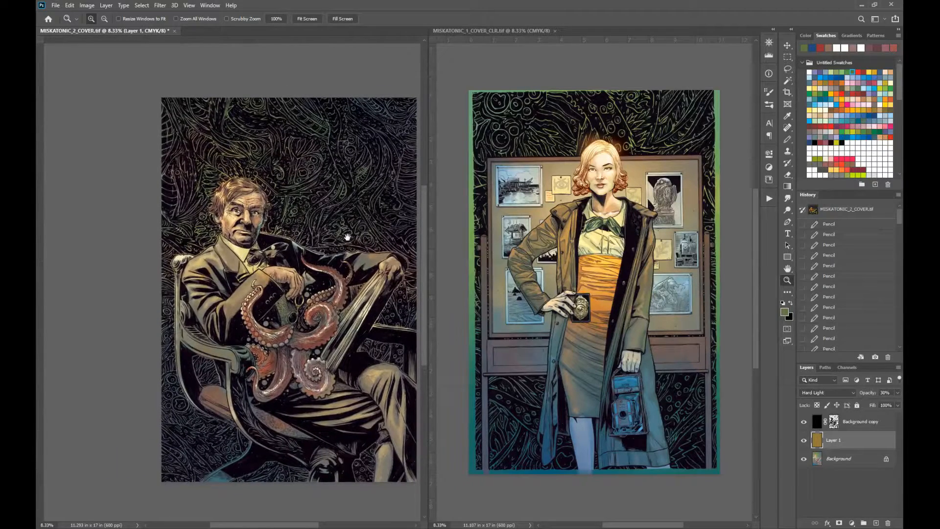
Shift the gold overlay layer's hue by +60 towards green
key(ctrl+u)
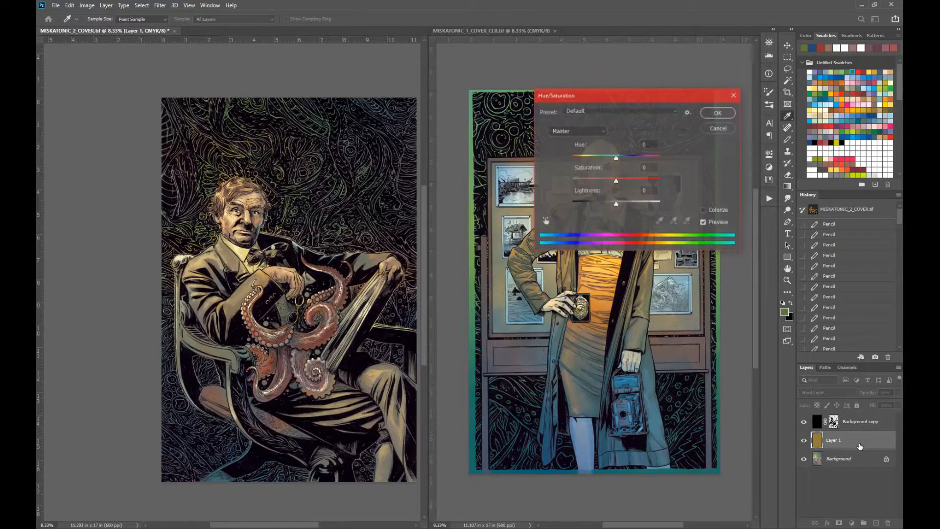
drag(630, 159, 639, 160)
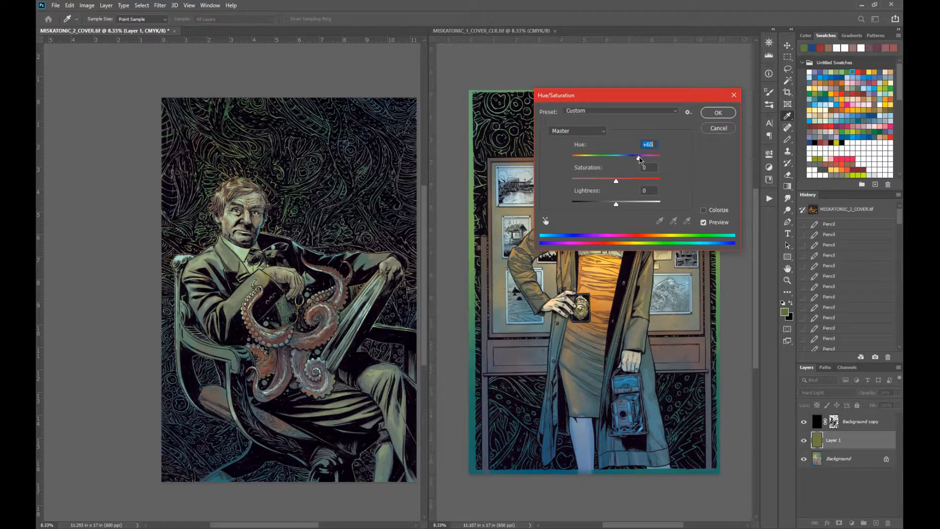
click(717, 112)
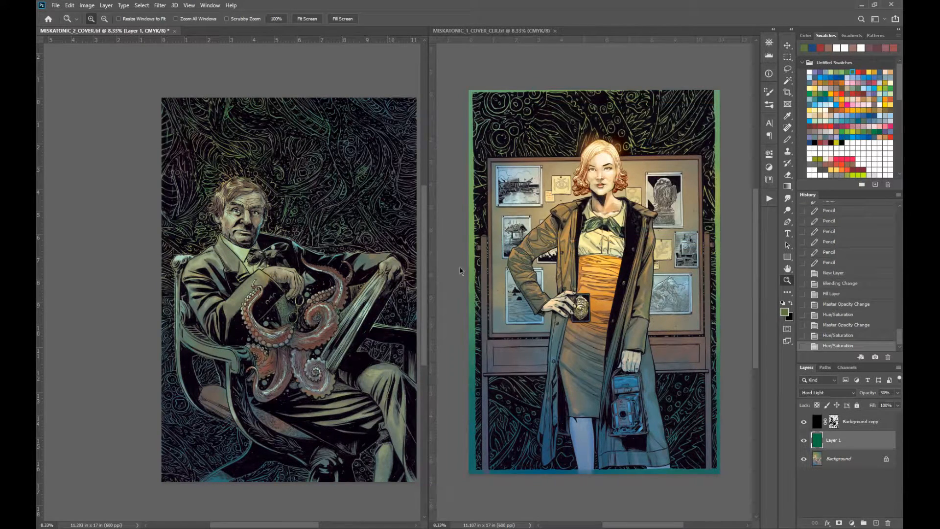
Widen the current cover's view and shift the green overlay's hue by +137 towards purple
drag(429, 296, 513, 304)
drag(292, 259, 349, 276)
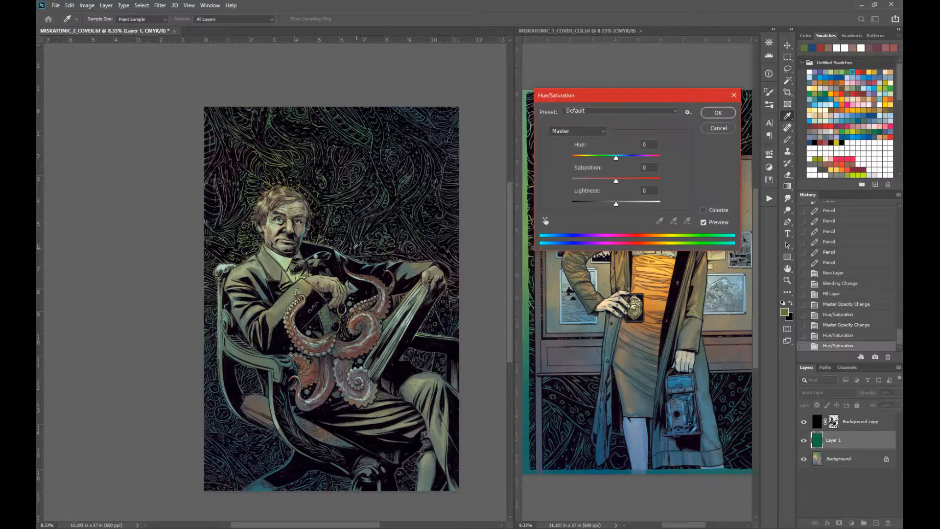
drag(626, 161, 654, 164)
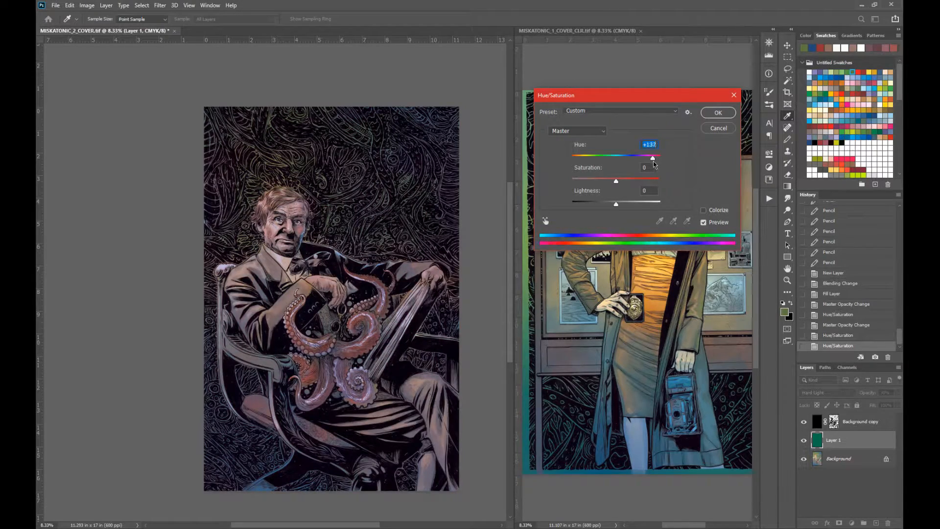
click(717, 112)
Lighten the purple overlay slightly with Hue/Saturation and set its opacity to 57%, then check the whole cover
key(z)
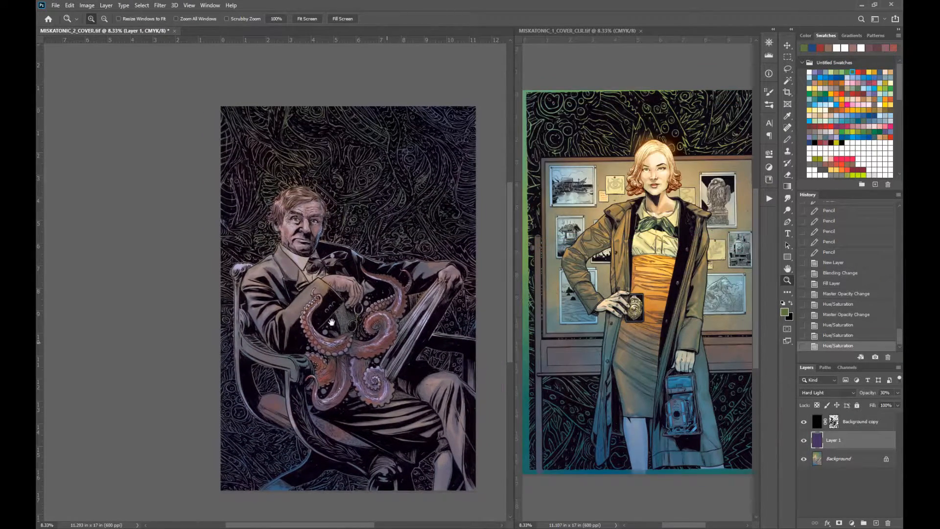
click(305, 280)
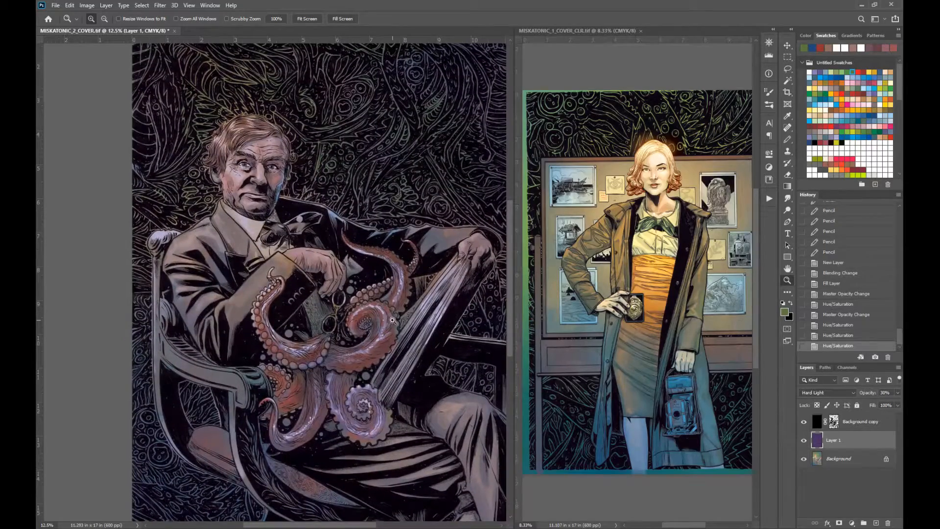
key(ctrl+u)
drag(623, 204, 630, 207)
click(712, 117)
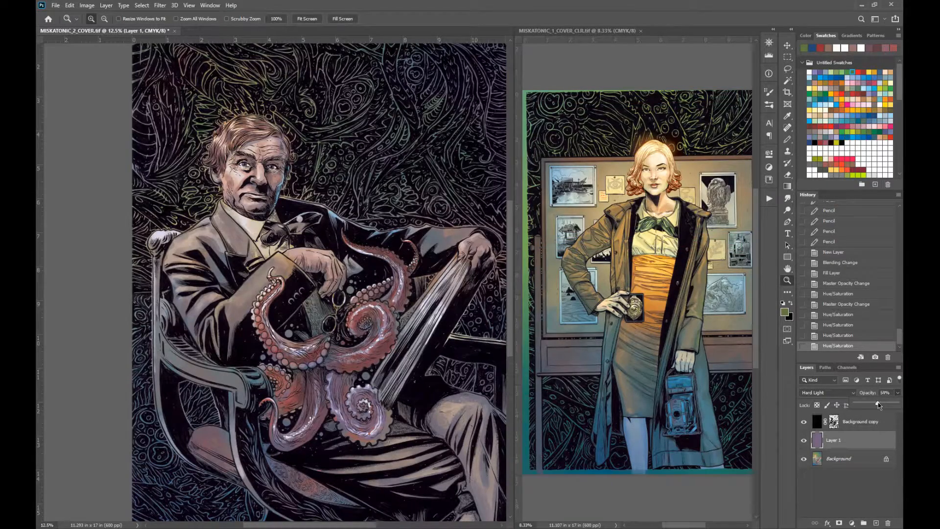
drag(879, 405, 877, 405)
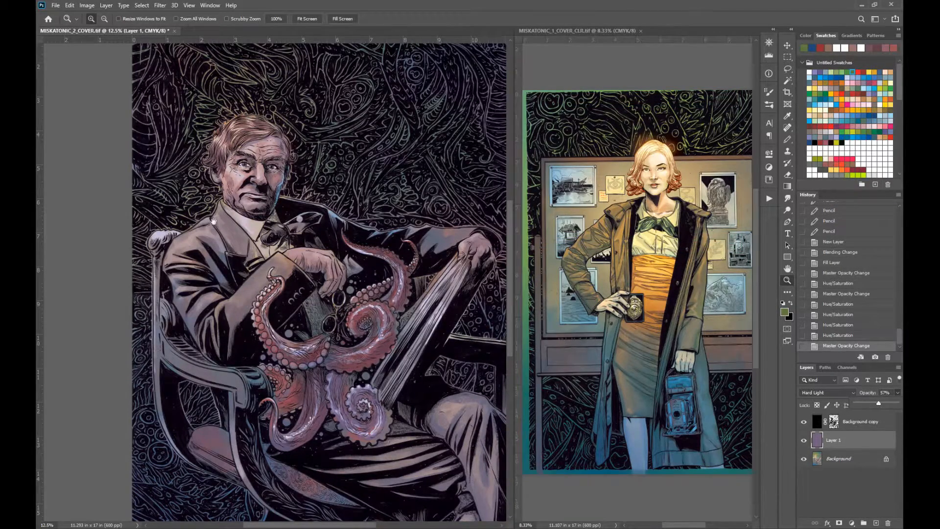
drag(212, 223, 234, 246)
alt+click(290, 272)
drag(290, 272, 325, 288)
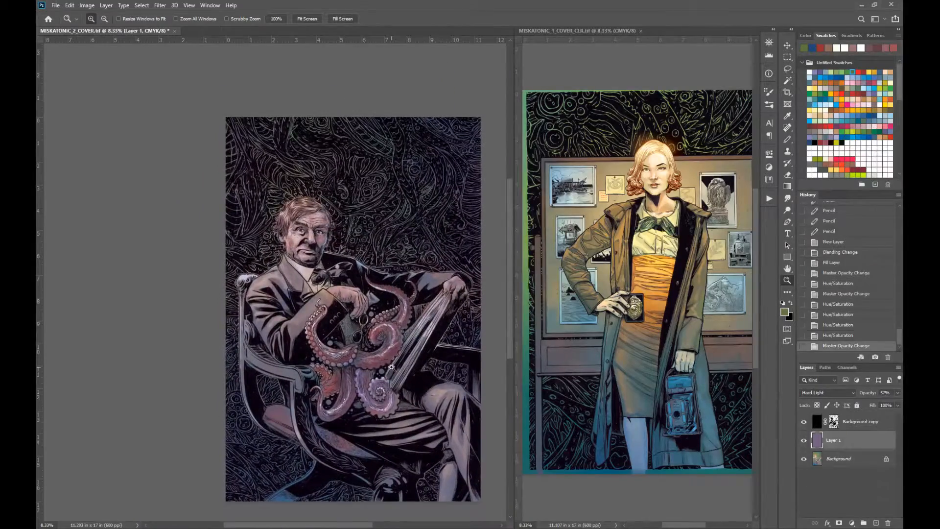
Shift the purple overlay layer's hue by +15 towards pink
alt+click(267, 300)
drag(268, 268, 294, 259)
click(363, 258)
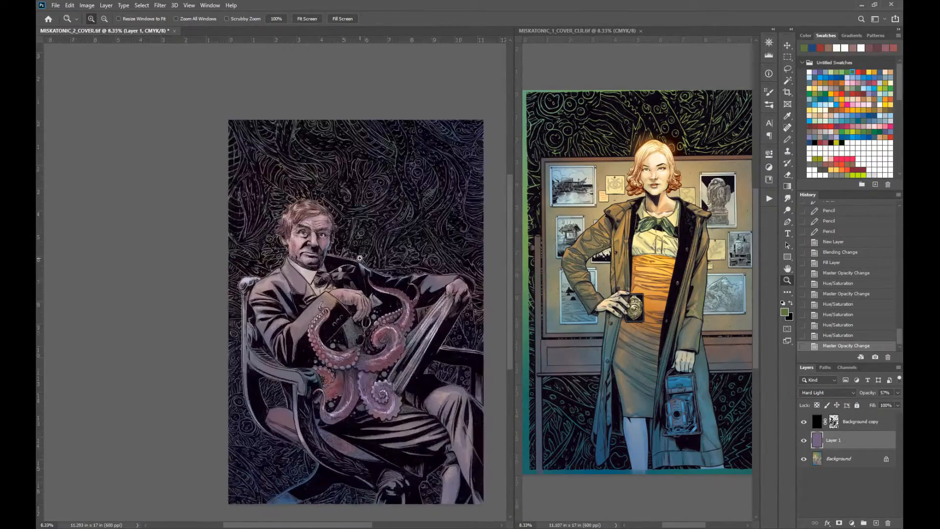
click(362, 258)
drag(380, 363, 342, 306)
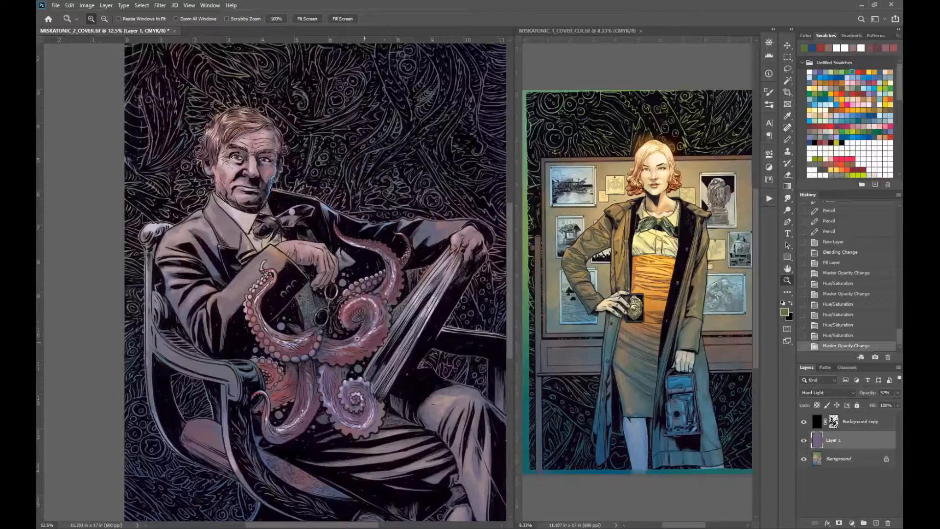
alt+click(334, 306)
drag(320, 316, 362, 348)
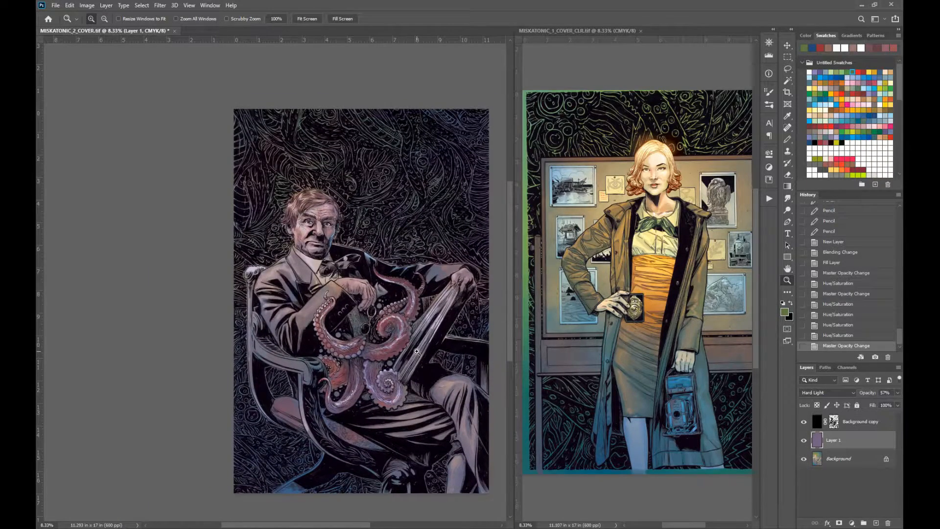
key(ctrl+u)
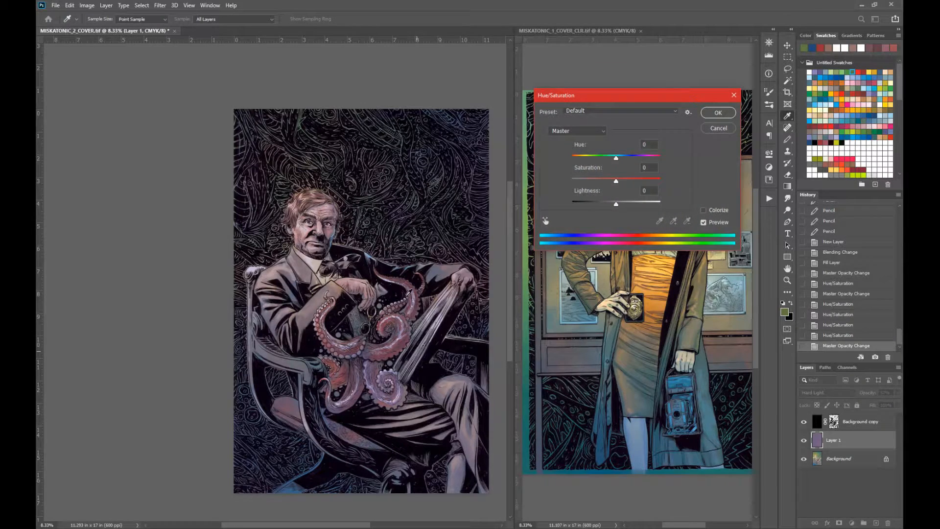
drag(623, 158, 625, 180)
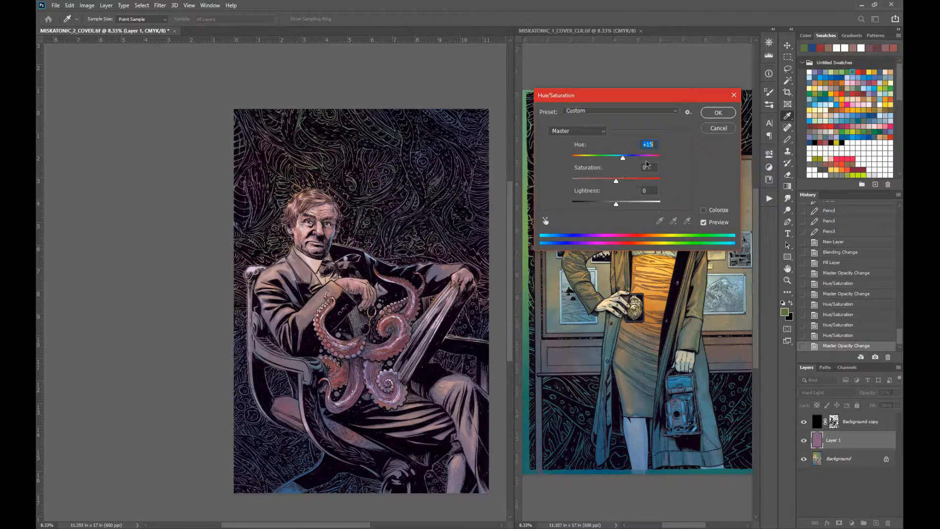
click(718, 112)
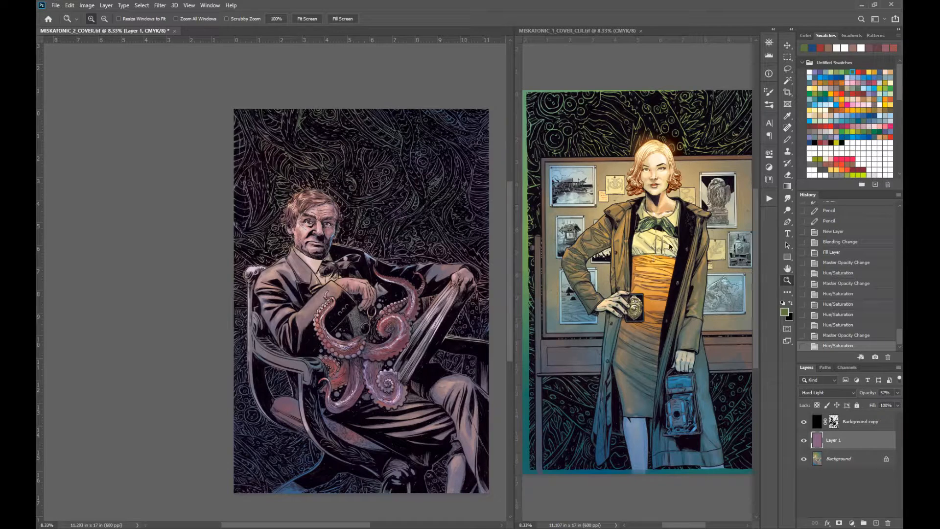
Close MISKATONIC_1_COVER_CLR.tif and check the figure and the whole of the current cover
click(580, 32)
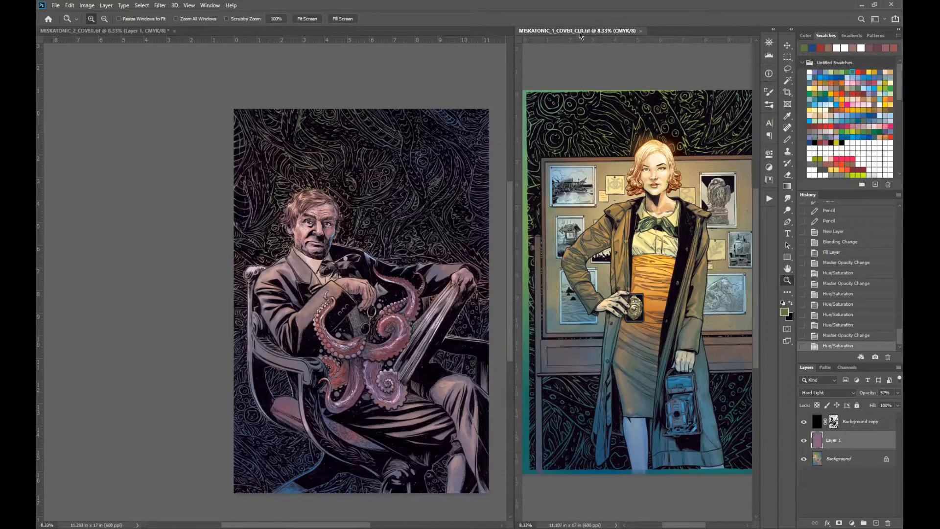
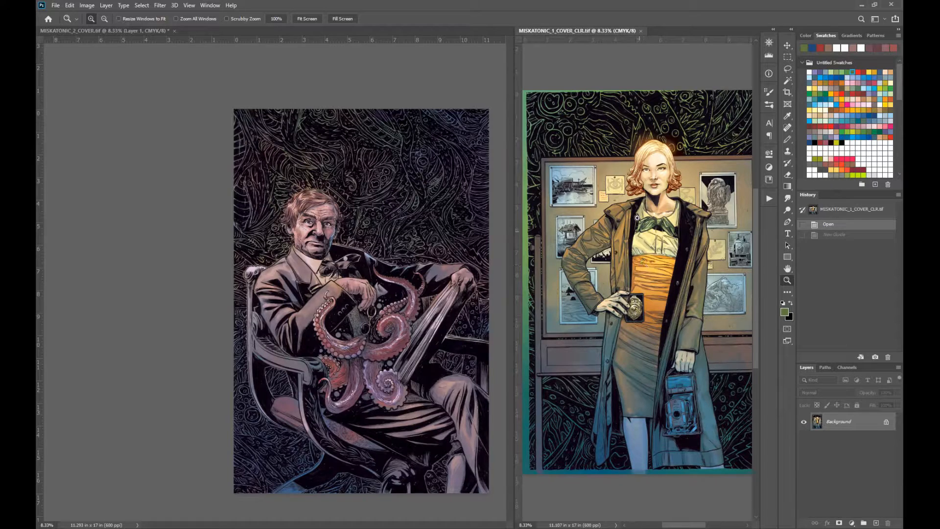
click(642, 30)
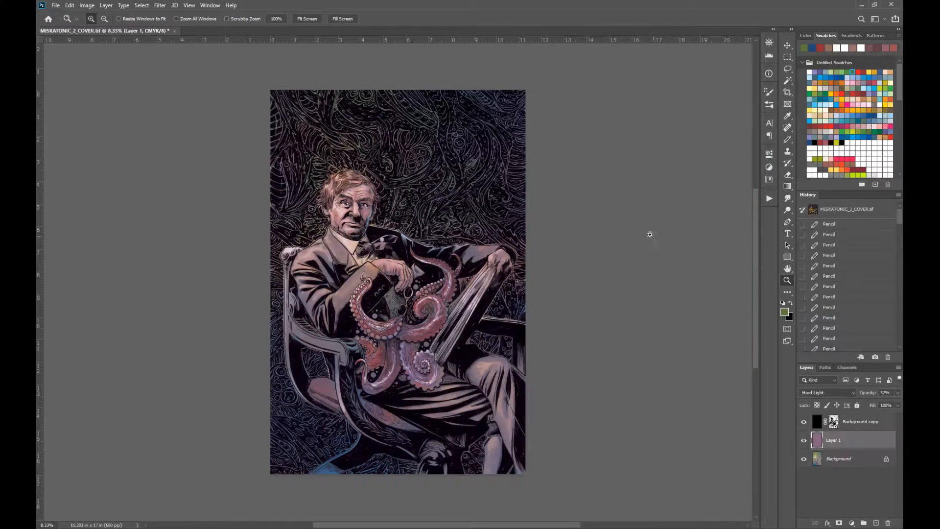
click(421, 245)
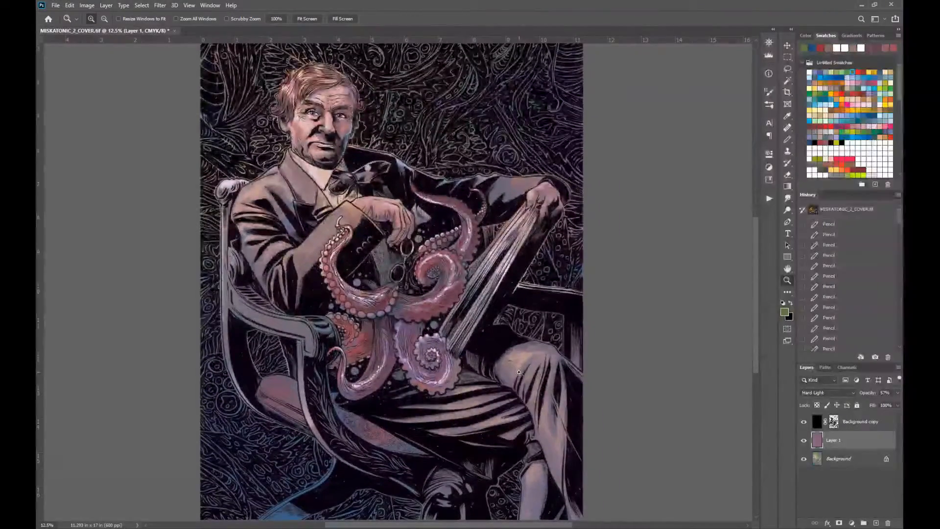
drag(461, 370, 493, 331)
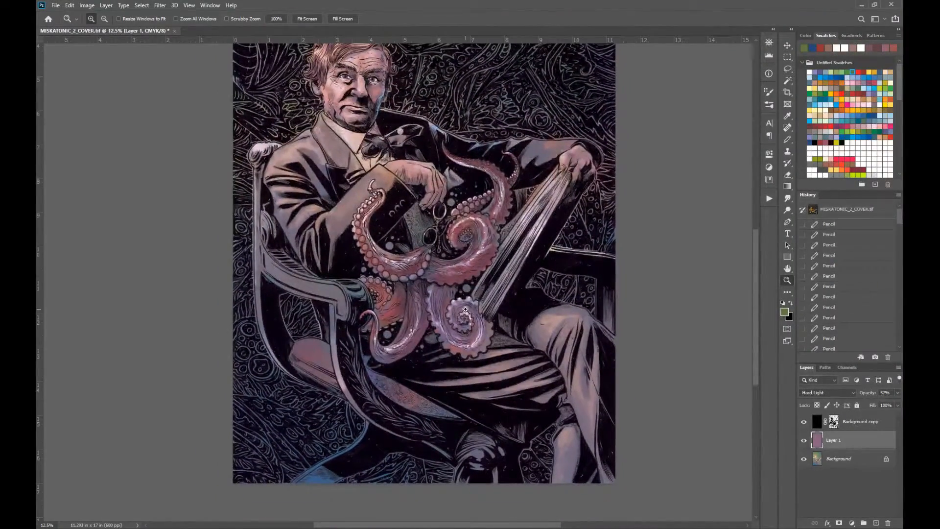
alt+click(476, 332)
drag(415, 241, 447, 327)
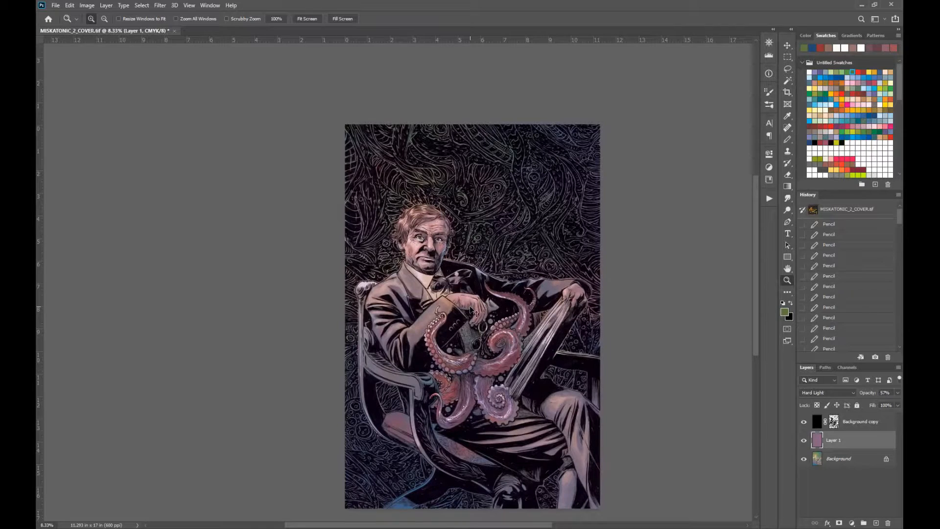
Merge the tinted overlay layer with the Background layer beneath it
key(ctrl+l)
click(827, 245)
click(841, 459)
key(ctrl+e)
Increase the merged Background layer's contrast with Levels, setting the input black point to 17 and the white point to 220
key(l)
key(ctrl+l)
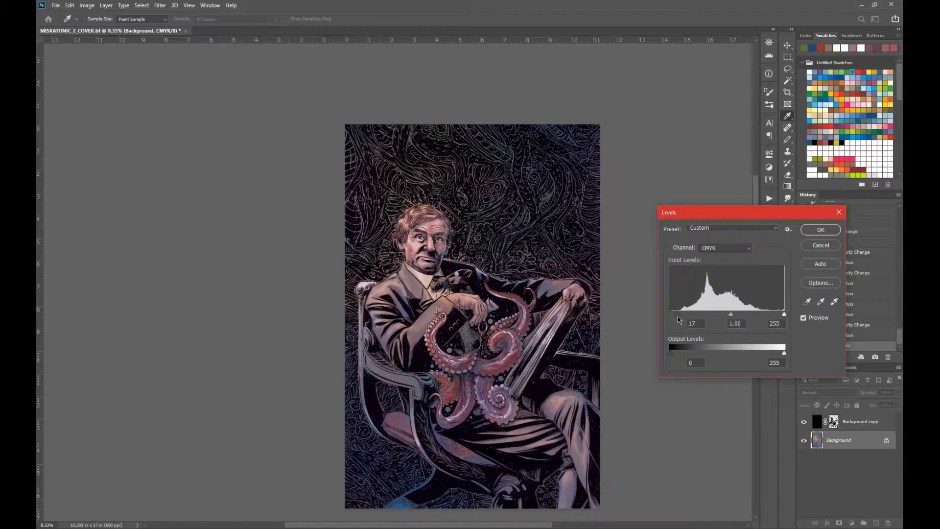
drag(785, 317, 769, 316)
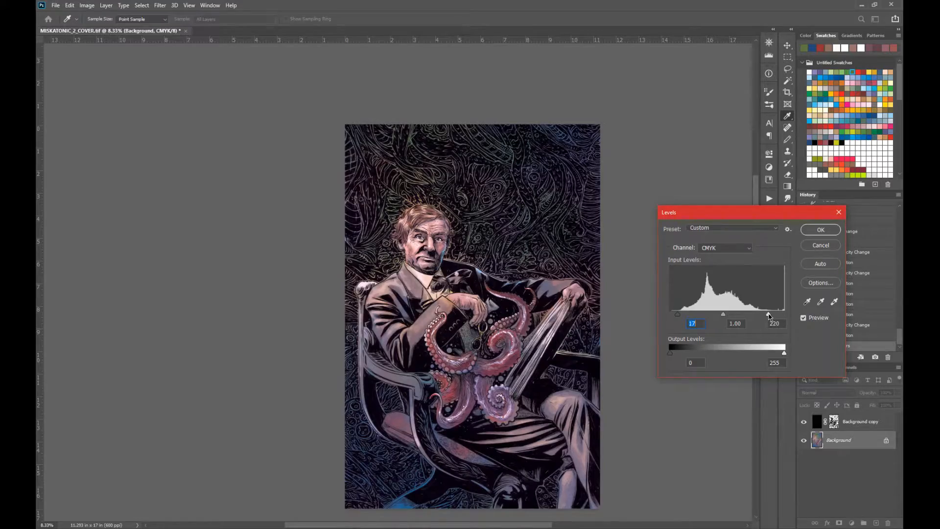
click(825, 233)
Try a red radial gradient in Screen mode over the man's face on the Background layer
key(z)
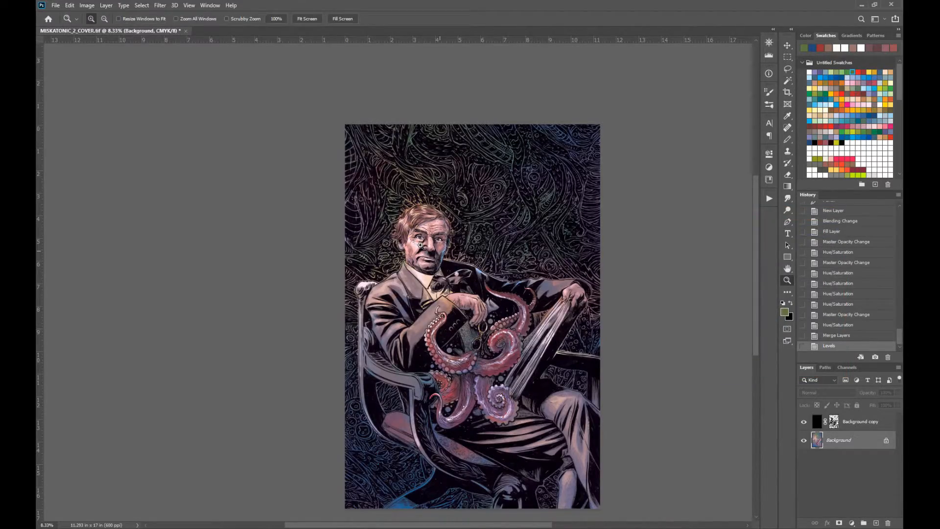
click(422, 244)
drag(449, 271, 463, 326)
click(858, 72)
key(g)
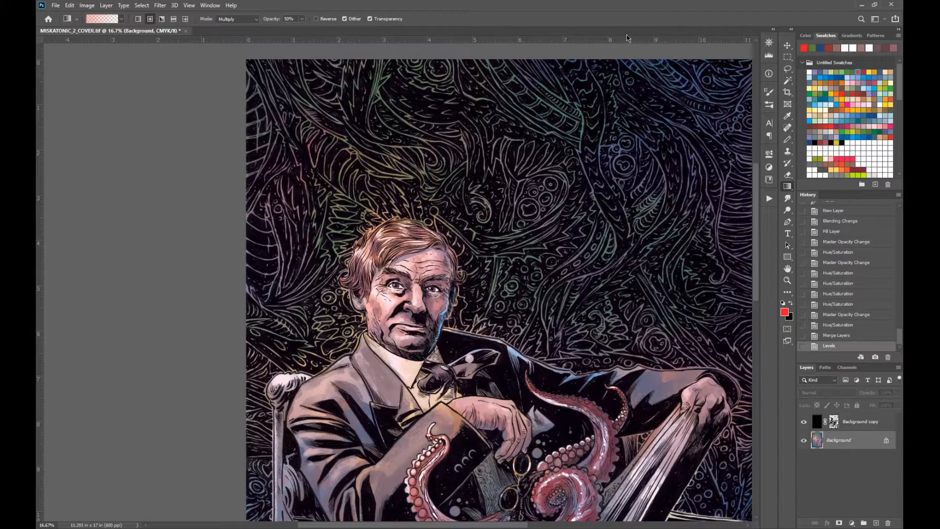
click(253, 21)
click(235, 123)
drag(386, 298, 394, 336)
Try a blue radial gradient beside the man's jaw, switch the gradient mode to Normal, and undo the blue glow
click(836, 104)
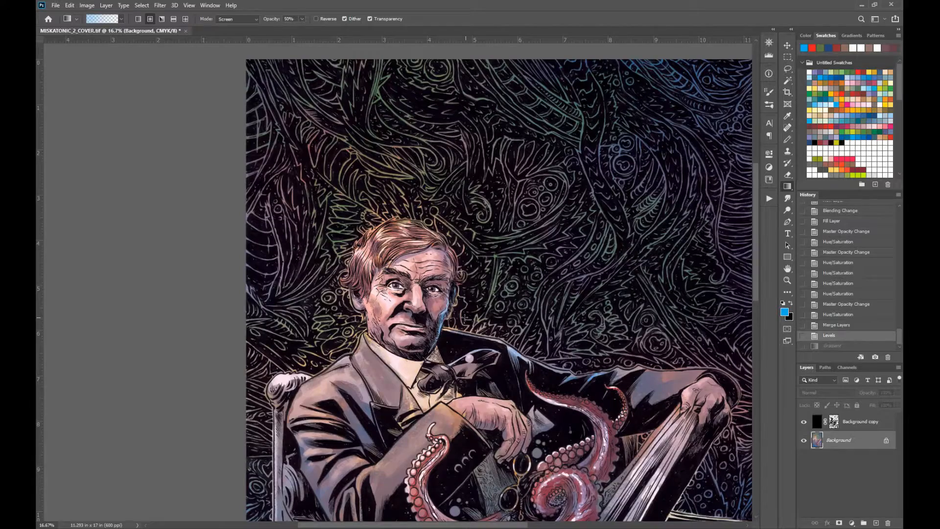
drag(465, 317, 469, 263)
click(237, 19)
click(238, 27)
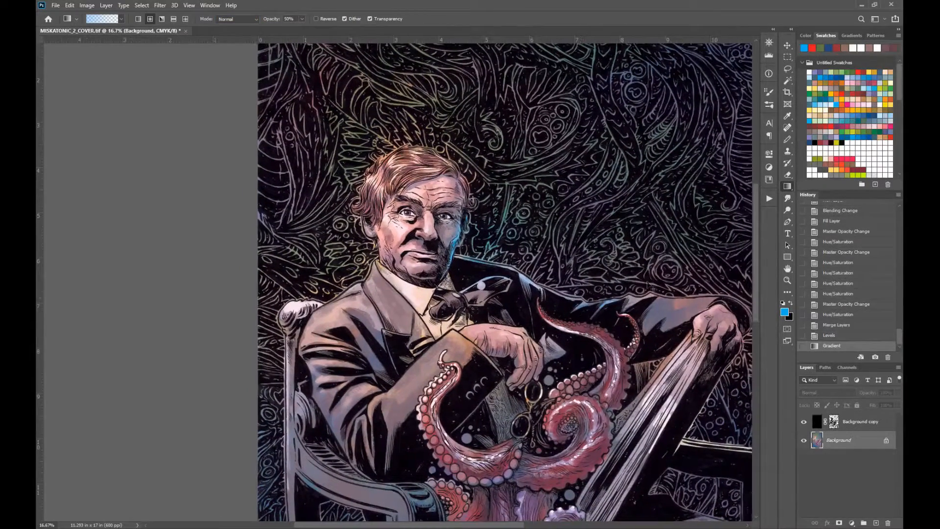
key(ctrl+z)
Try a green radial gradient in Normal mode beside the man's face, then revert to the state after Levels
click(848, 72)
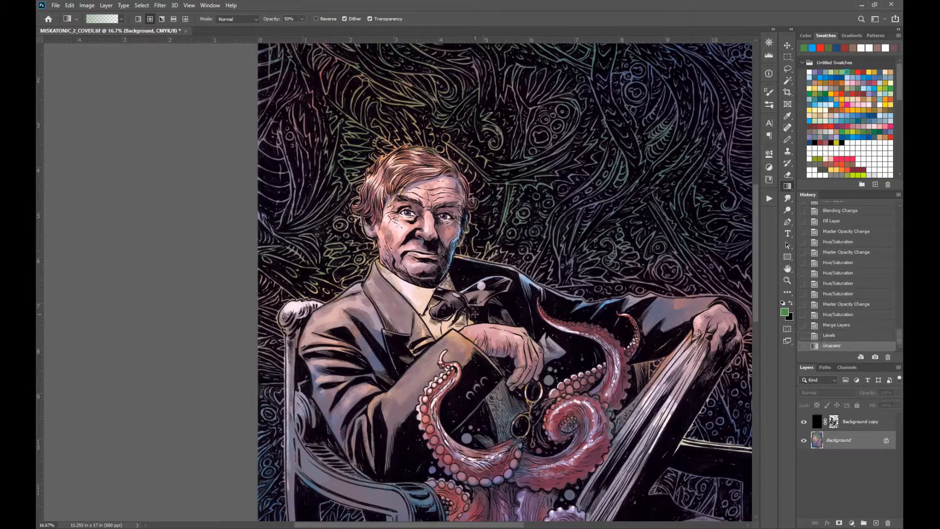
drag(479, 232, 478, 328)
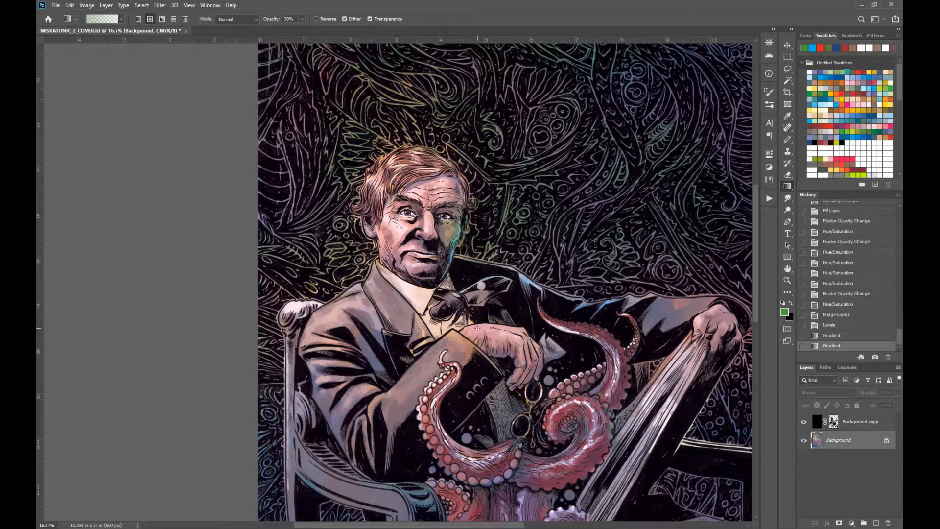
click(843, 325)
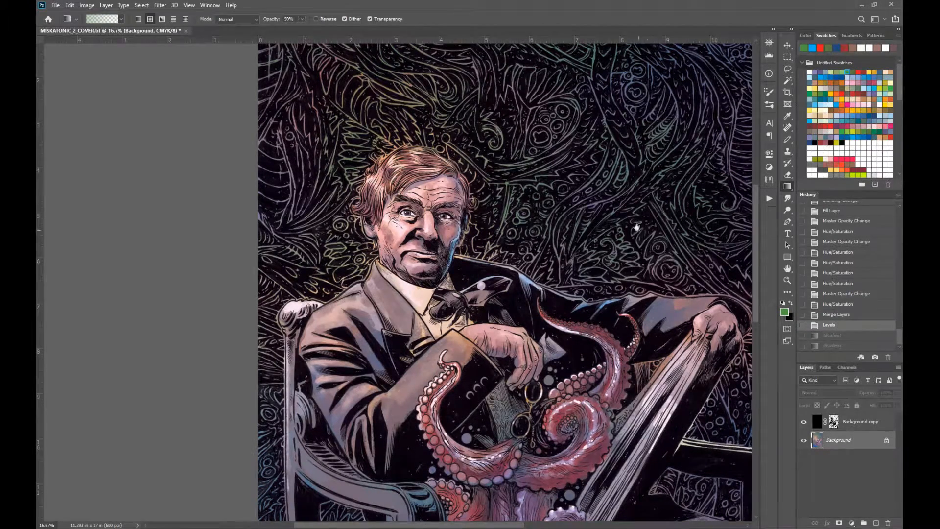
Try a Color Balance adjustment on the highlights with Cyan–Red at -33 and Yellow–Blue at -18
drag(637, 228, 562, 177)
alt+click(446, 202)
key(ctrl+b)
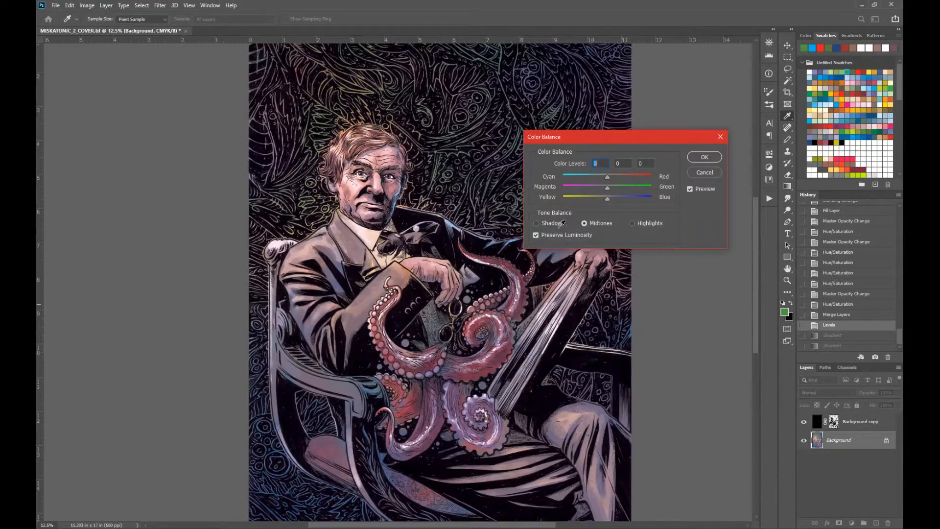
drag(626, 188, 605, 201)
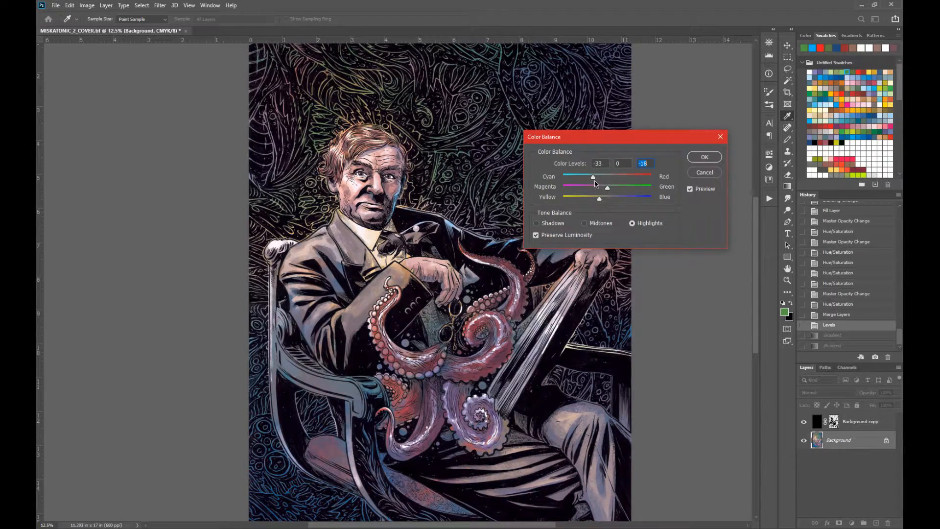
click(699, 173)
Try another Color Balance adjustment on the Background layer along the Magenta–Green range
drag(445, 231, 514, 294)
drag(565, 307, 540, 245)
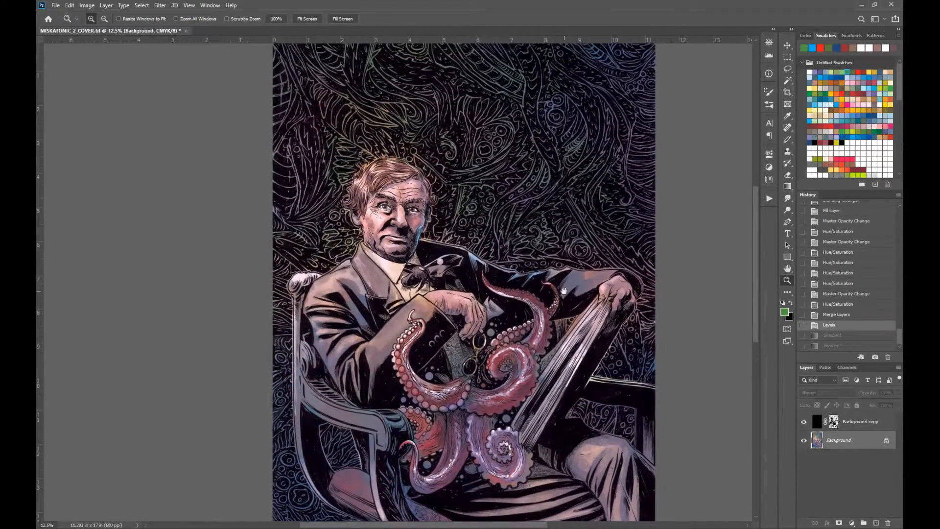
key(ctrl+b)
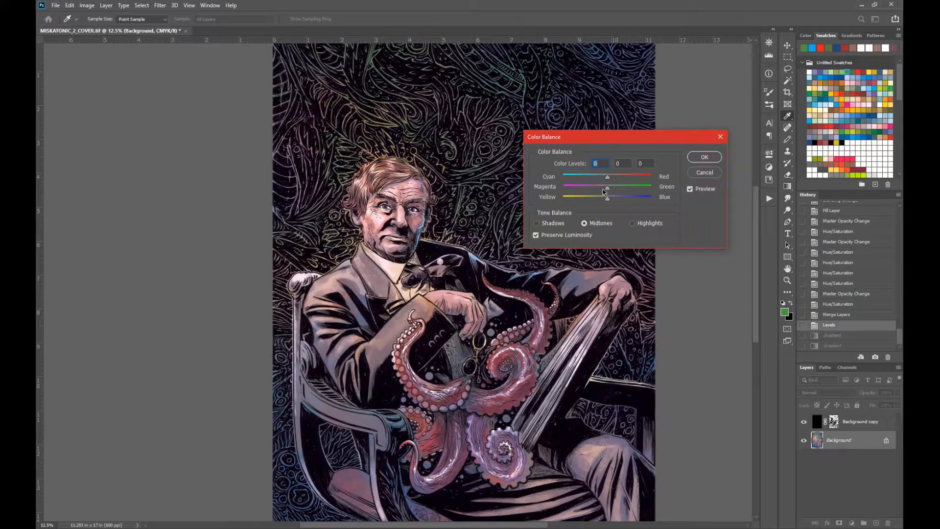
drag(651, 190, 614, 192)
click(698, 173)
alt+click(450, 191)
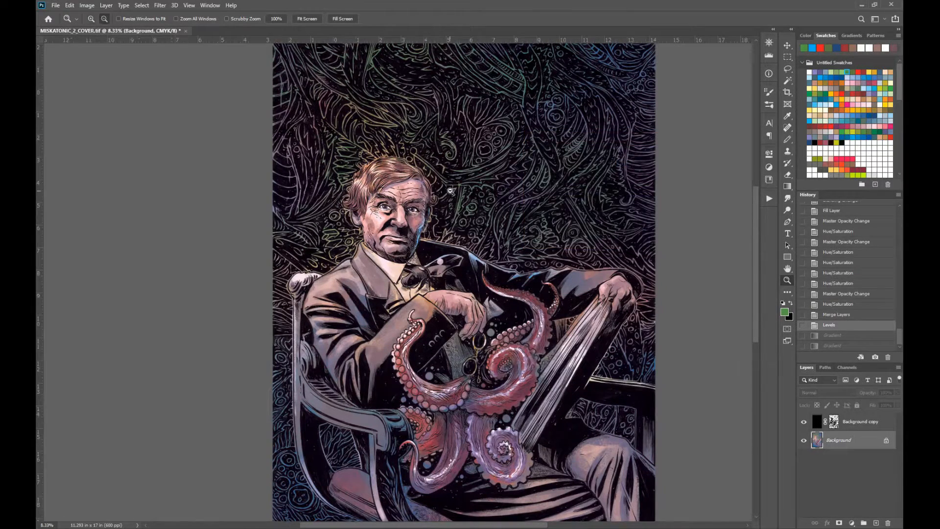
key(l)
mouse_move(335, 85)
mouse_down()
mouse_move(642, 330)
mouse_move(265, 482)
mouse_up()
key(ctrl+a)
key(z)
click(376, 161)
click(376, 161)
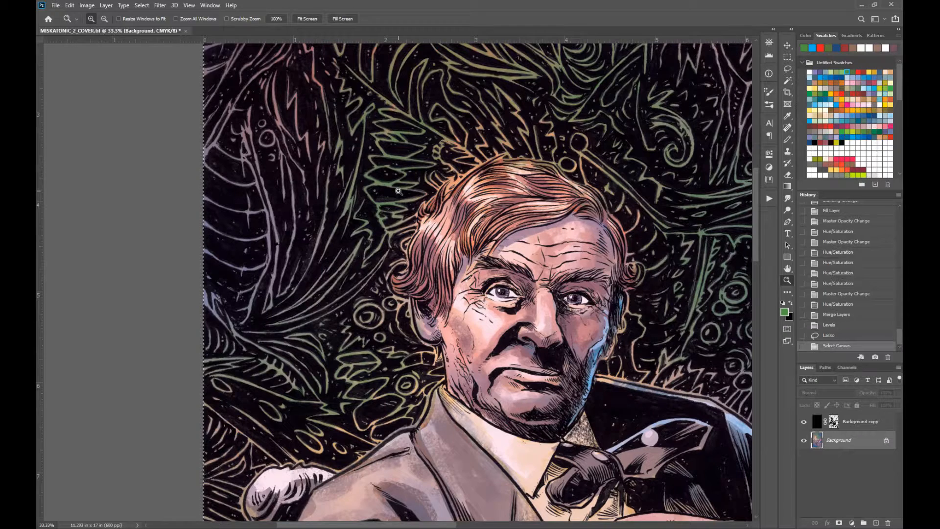
key(ctrl+d)
Begin a lasso selection of the seated man, tracing his hair, face, collar and near shoulder
key(l)
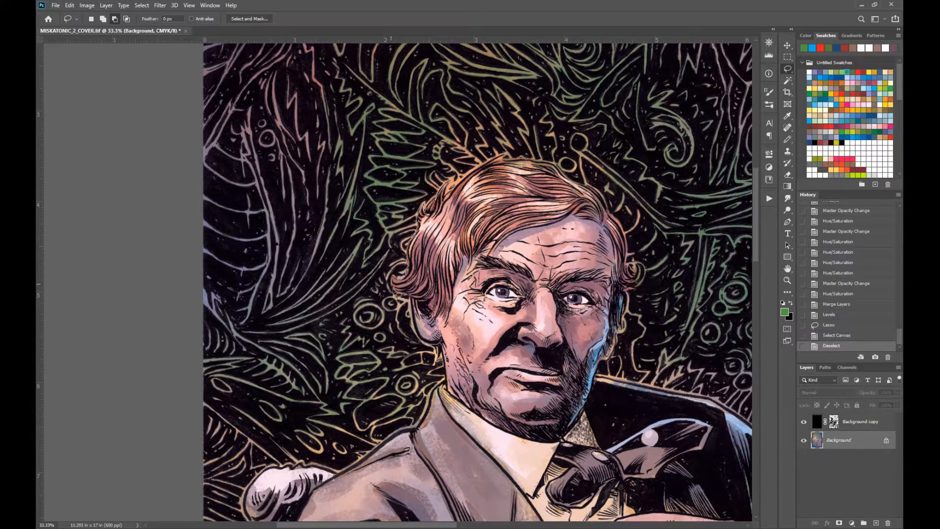
drag(425, 317, 443, 187)
mouse_move(413, 297)
mouse_down()
mouse_move(418, 336)
mouse_move(442, 345)
mouse_move(466, 306)
mouse_move(441, 294)
mouse_up()
key(ctrl+z)
mouse_move(442, 342)
mouse_down()
mouse_move(508, 441)
mouse_move(518, 210)
mouse_up()
mouse_move(447, 379)
mouse_down()
mouse_move(356, 459)
mouse_move(495, 321)
mouse_up()
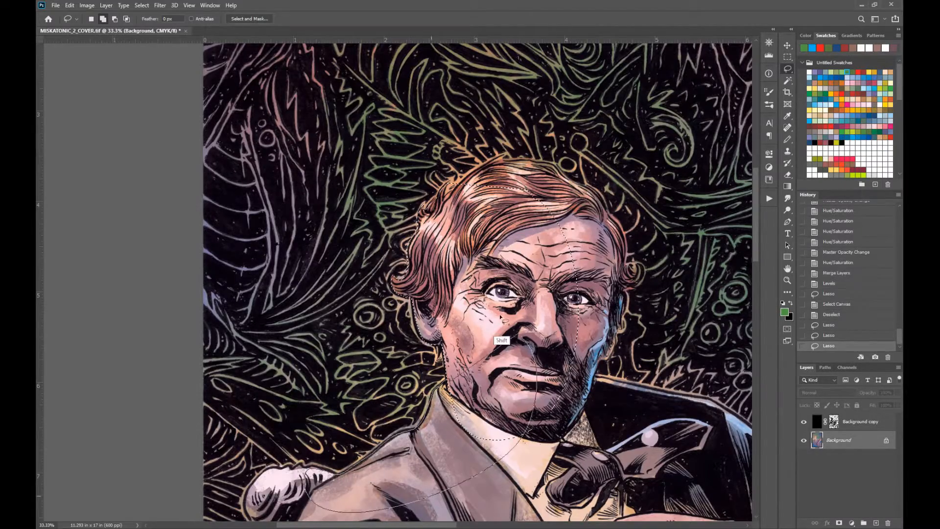
Extend the lasso selection down the jacket and the chair's outer edge, leaving out the opening below the armrest
key(z)
alt+click(495, 413)
drag(633, 309, 524, 235)
key(l)
mouse_move(306, 370)
mouse_down()
mouse_move(273, 368)
mouse_move(273, 433)
mouse_move(297, 306)
mouse_move(300, 465)
mouse_move(366, 453)
mouse_move(389, 257)
mouse_up()
mouse_move(345, 431)
mouse_down()
mouse_move(317, 331)
mouse_move(321, 299)
mouse_move(272, 392)
mouse_move(310, 442)
mouse_move(430, 463)
mouse_move(325, 376)
mouse_move(297, 309)
mouse_move(376, 419)
mouse_move(482, 239)
mouse_up()
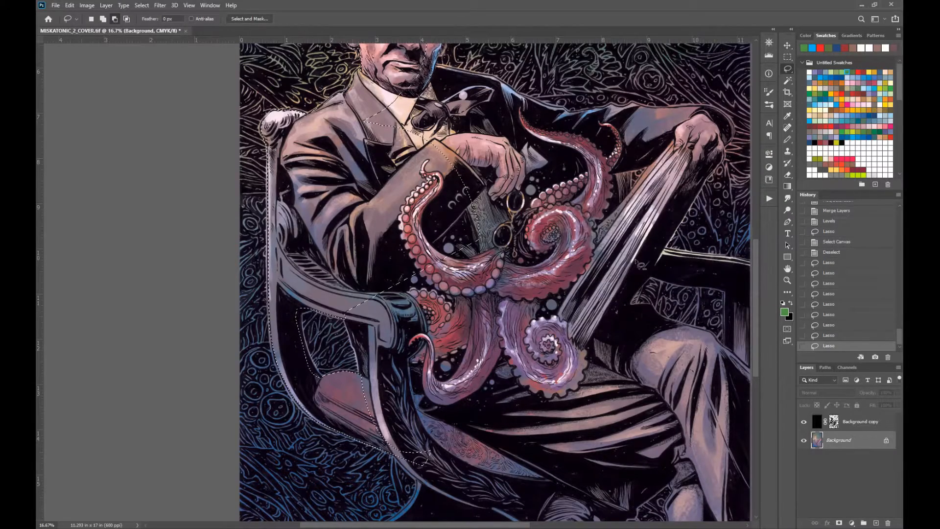
Extend the lasso selection over the octopus, the seat and the lower chair frame down to the man's front shoe
drag(346, 318, 376, 247)
drag(363, 392, 450, 409)
drag(426, 453, 503, 353)
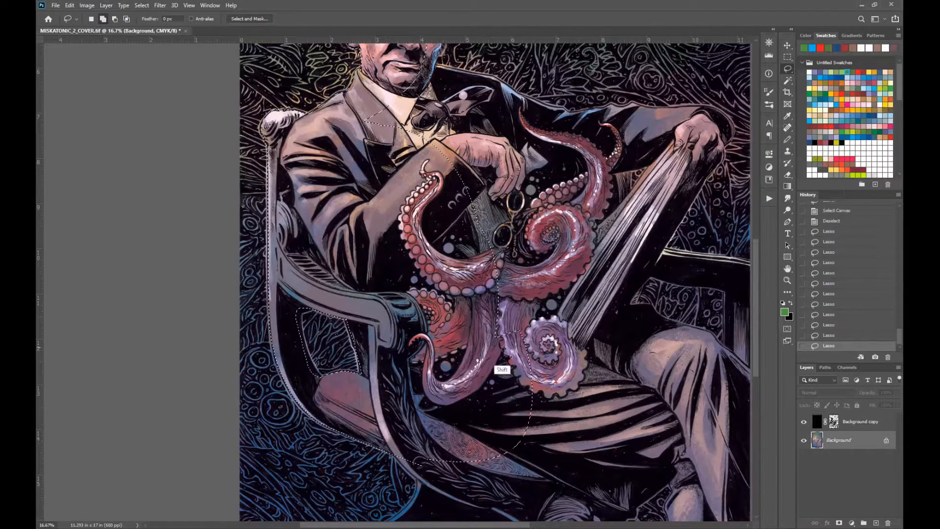
drag(533, 388, 468, 269)
mouse_move(341, 321)
mouse_down()
mouse_move(352, 362)
mouse_move(273, 470)
mouse_move(425, 403)
mouse_move(435, 387)
mouse_up()
mouse_move(403, 369)
mouse_down()
mouse_move(454, 411)
mouse_move(461, 238)
mouse_up()
mouse_move(563, 355)
mouse_down()
mouse_move(468, 424)
mouse_move(456, 416)
mouse_up()
drag(531, 415, 524, 251)
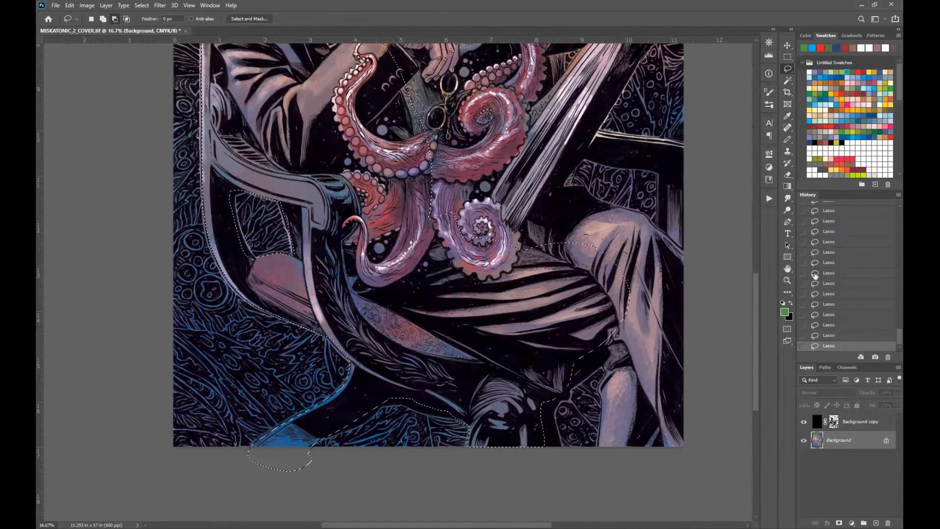
Add the crossed legs, the raised knee and the area up to the outstretched arm to the lasso selection
drag(612, 392, 480, 411)
click(787, 68)
mouse_move(338, 286)
mouse_down()
mouse_move(466, 221)
mouse_move(537, 273)
mouse_move(465, 465)
mouse_move(471, 387)
mouse_up()
click(787, 267)
drag(548, 206, 593, 384)
click(787, 69)
mouse_move(266, 316)
mouse_down()
mouse_move(325, 239)
mouse_move(372, 434)
mouse_up()
mouse_move(371, 405)
mouse_down()
mouse_move(488, 263)
mouse_move(481, 252)
mouse_move(536, 221)
mouse_move(397, 438)
mouse_up()
mouse_move(429, 425)
mouse_down()
mouse_move(445, 409)
mouse_move(510, 210)
mouse_up()
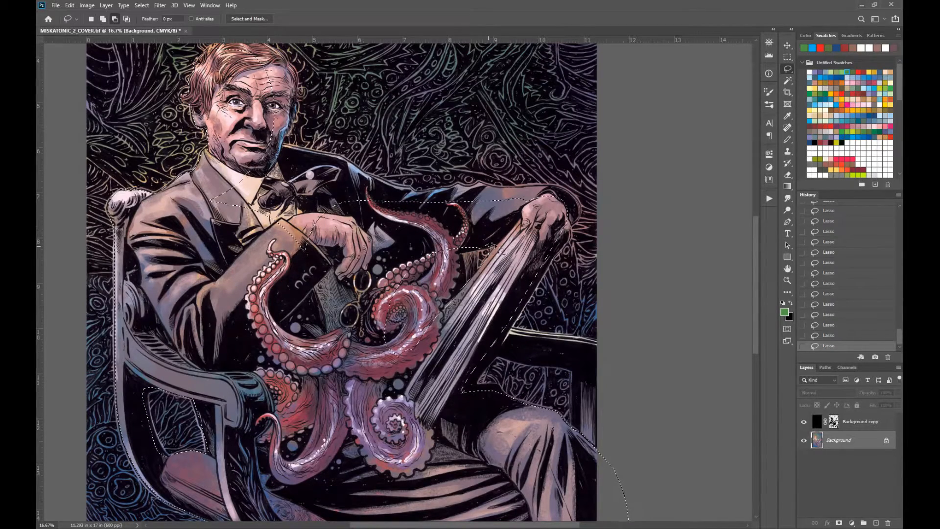
Complete the lasso selection around the outstretched arm and far armrest, leaving out the background gaps beneath them
mouse_move(508, 328)
mouse_down()
mouse_move(612, 385)
mouse_move(468, 355)
mouse_up()
drag(577, 352, 618, 318)
drag(494, 352, 471, 391)
mouse_move(464, 207)
mouse_down()
mouse_move(548, 186)
mouse_move(581, 212)
mouse_move(511, 196)
mouse_move(397, 191)
mouse_move(341, 157)
mouse_move(295, 274)
mouse_move(459, 250)
mouse_up()
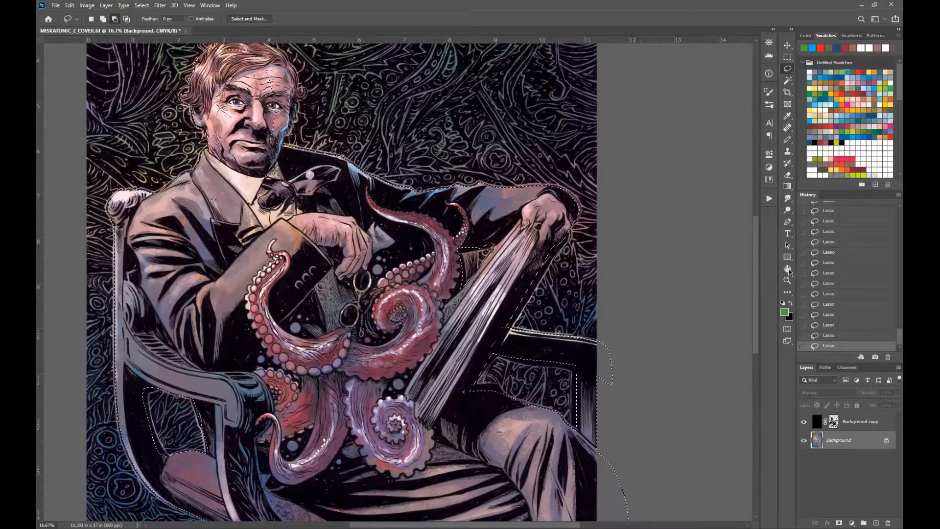
drag(392, 206, 487, 338)
mouse_move(302, 191)
mouse_down()
mouse_move(333, 172)
mouse_move(363, 170)
mouse_move(388, 203)
mouse_move(378, 291)
mouse_up()
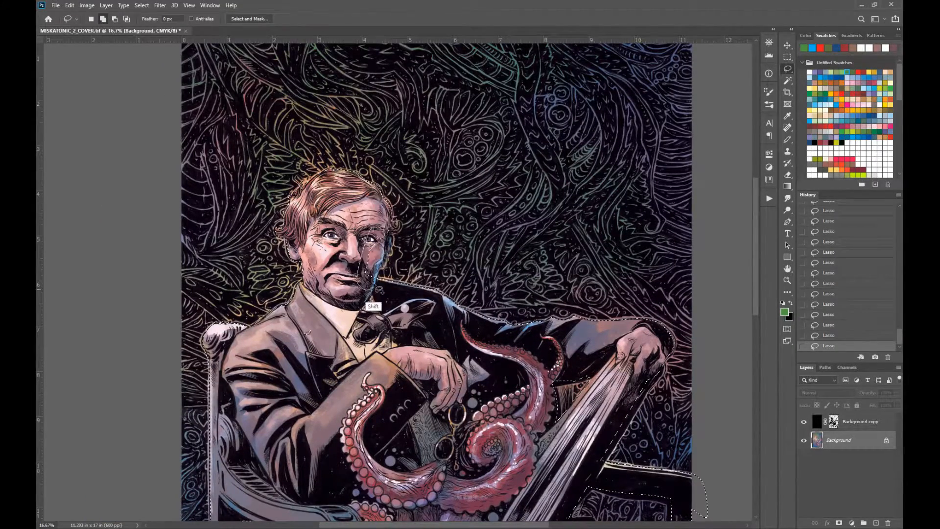
drag(393, 212, 391, 267)
alt+click(503, 382)
drag(562, 450, 521, 299)
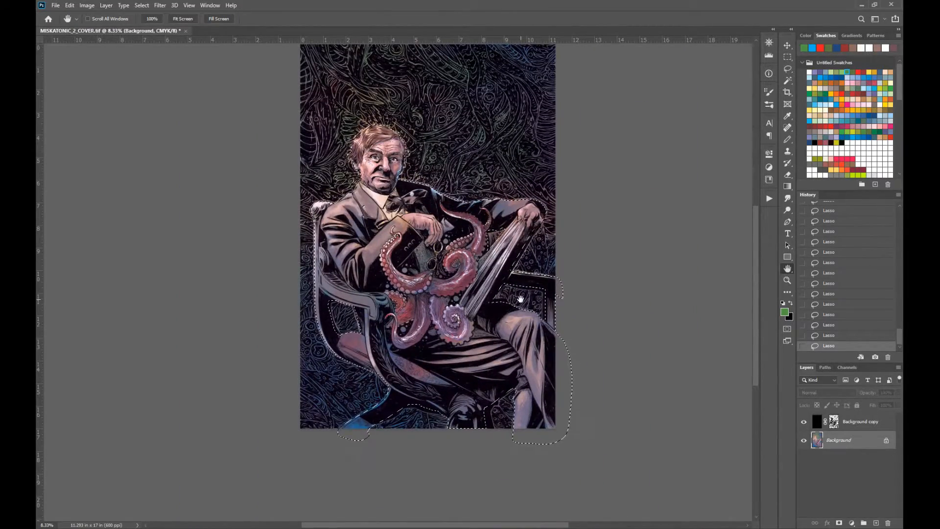
click(831, 93)
key(alt+BackSpace)
key(ctrl+z)
Invert the selection to cover the background and lasso out the stray patch on the man's jacket lapel
key(ctrl+shift+i)
key(alt+BackSpace)
drag(368, 202, 378, 219)
key(ctrl+z)
Try a faded olive-green fill over the background and revert to the state before the fill
click(853, 72)
key(alt+BackSpace)
key(ctrl+shift+f)
key(Return)
key(alt+BackSpace)
key(ctrl+d)
key(z)
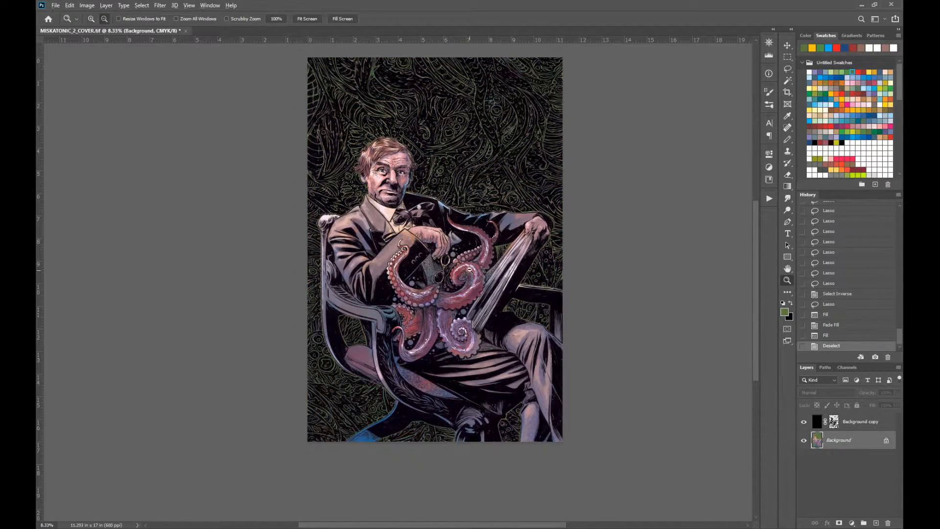
alt+click(456, 388)
key(ctrl+z)
click(842, 304)
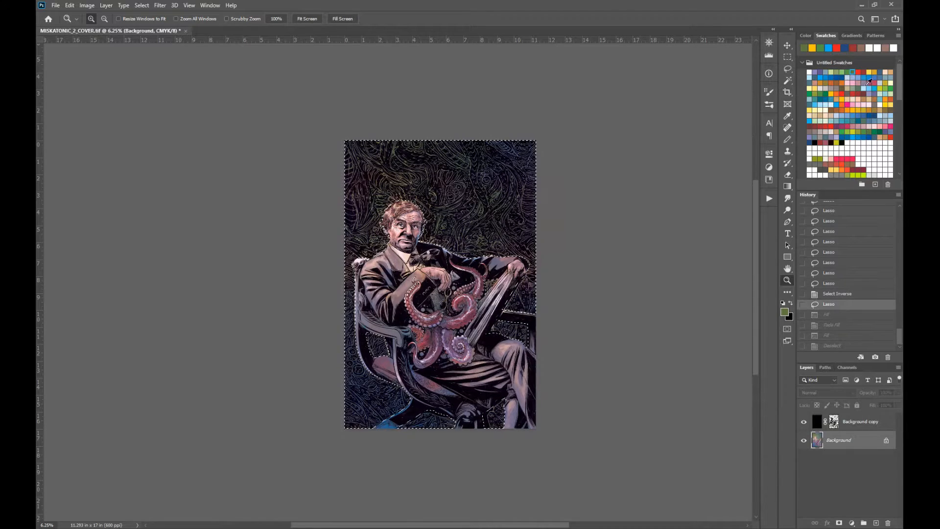
Fill the selected background with bright yellow-green and fade the fill so the underlying colours show through
click(887, 83)
key(alt+BackSpace)
key(ctrl+shift+f)
text(7)
key(Return)
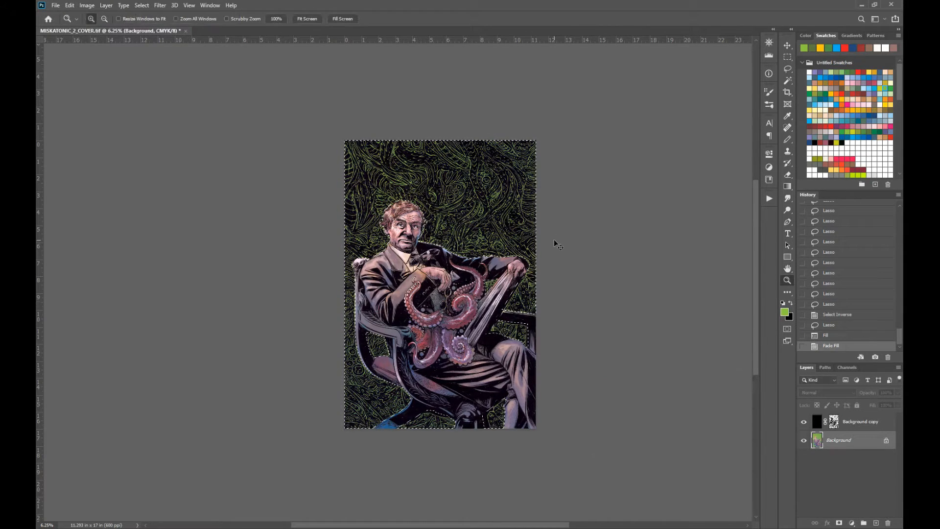
Shift the background's hue to red with a Hue/Saturation adjustment
key(ctrl+u)
drag(616, 156, 586, 162)
key(Return)
key(z)
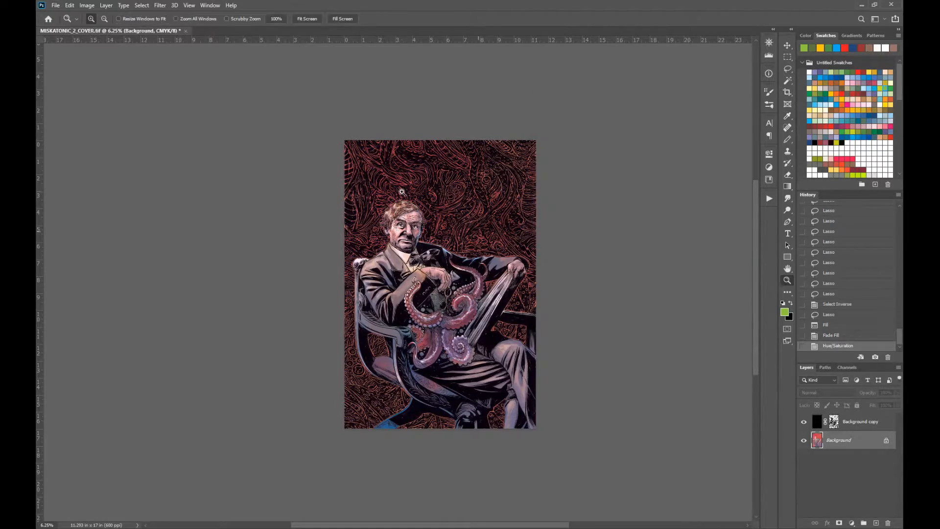
Examine how the red background sits around the seated man, from the whole figure to a close view of his head
click(403, 192)
click(403, 191)
click(404, 192)
drag(549, 462, 499, 318)
alt+click(510, 471)
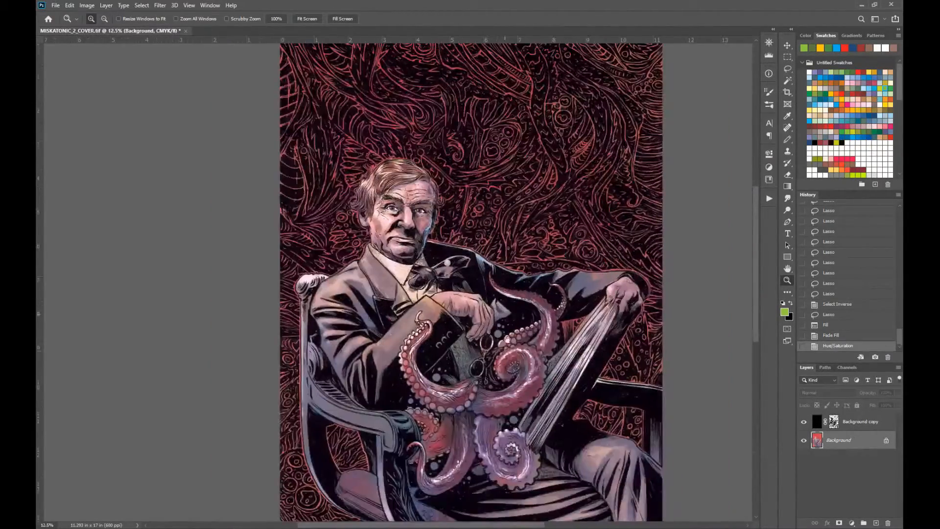
drag(501, 375, 583, 417)
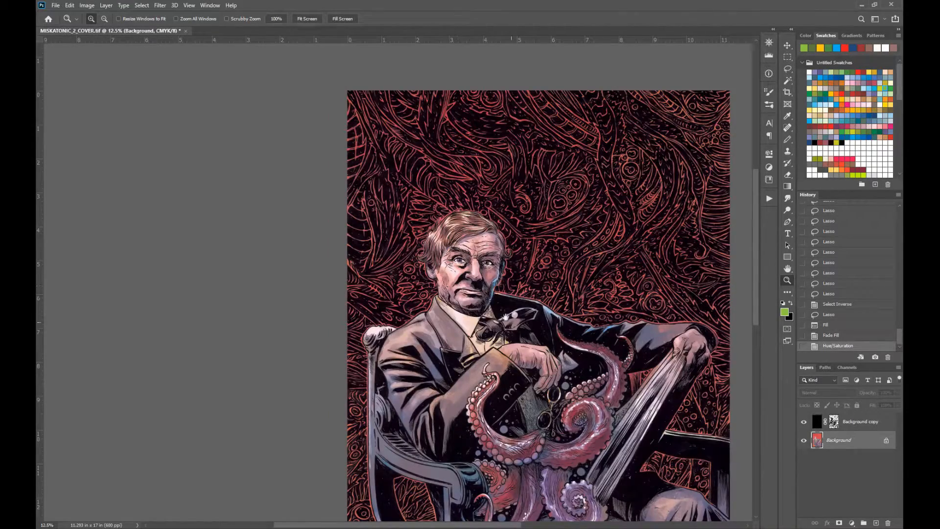
ctrl+click(464, 257)
ctrl+click(464, 257)
ctrl+click(464, 257)
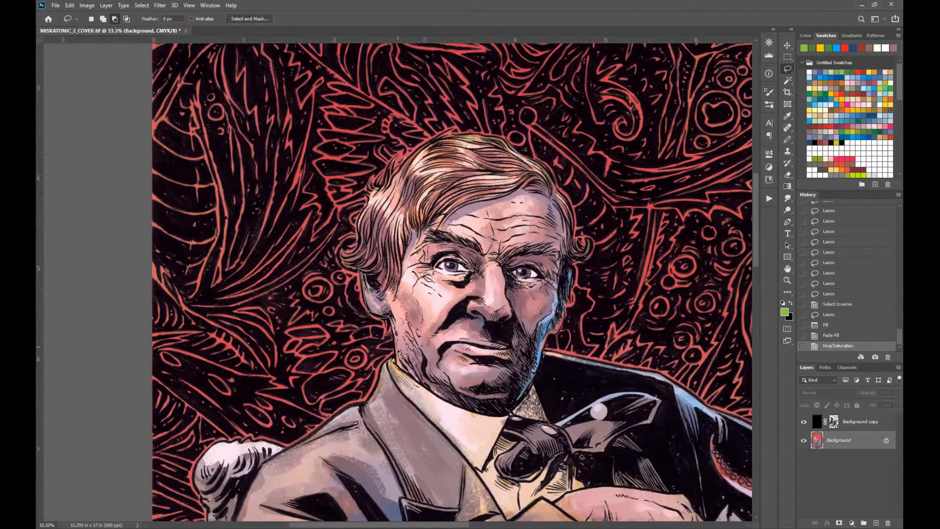
Invert the selection back to the figure and chair and start subtracting the hair and parts of the jacket with the lasso
drag(406, 274, 374, 274)
key(ctrl+shift+i)
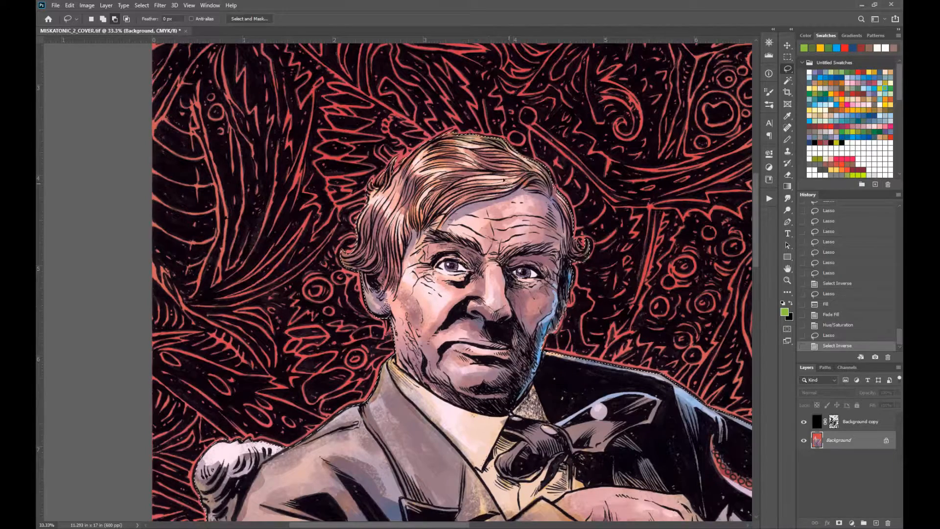
drag(378, 136, 378, 285)
drag(412, 240, 469, 208)
mouse_move(530, 191)
mouse_down()
mouse_move(565, 222)
mouse_move(613, 241)
mouse_up()
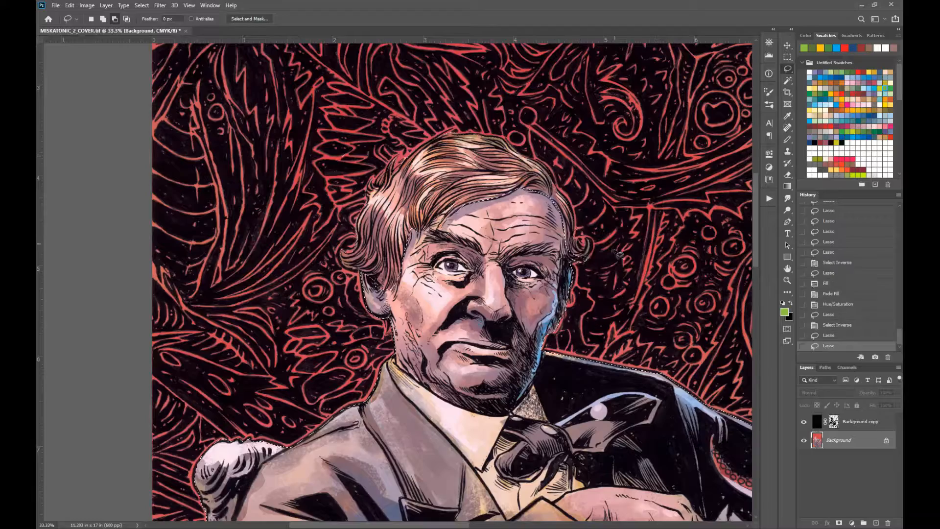
drag(516, 485, 324, 191)
key(ctrl+minus)
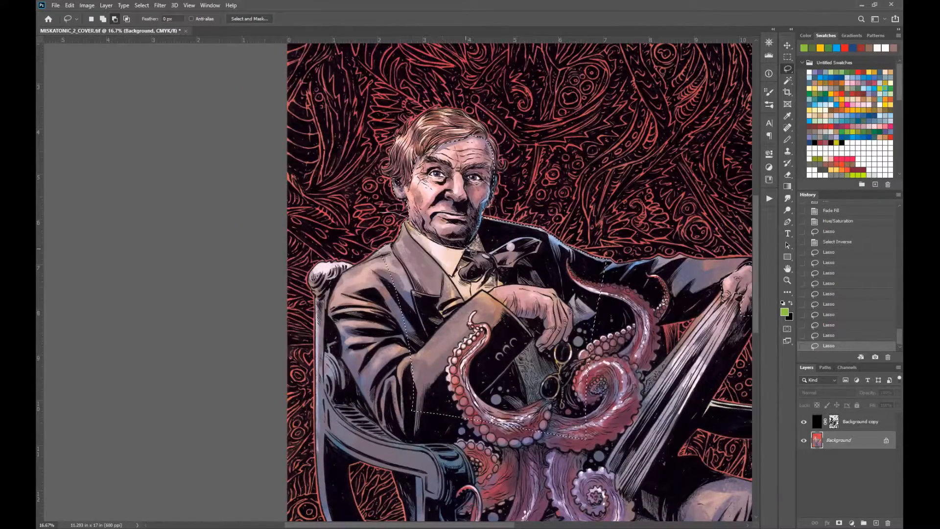
Refine the Lasso selection around the man's face and hands, and try a Color Balance shift of +22 towards green
mouse_move(566, 207)
mouse_down()
mouse_move(578, 296)
mouse_move(505, 290)
mouse_move(386, 433)
mouse_up()
mouse_move(535, 329)
mouse_down()
mouse_move(537, 355)
mouse_move(567, 280)
mouse_move(604, 281)
mouse_move(566, 291)
mouse_up()
alt+click(612, 271)
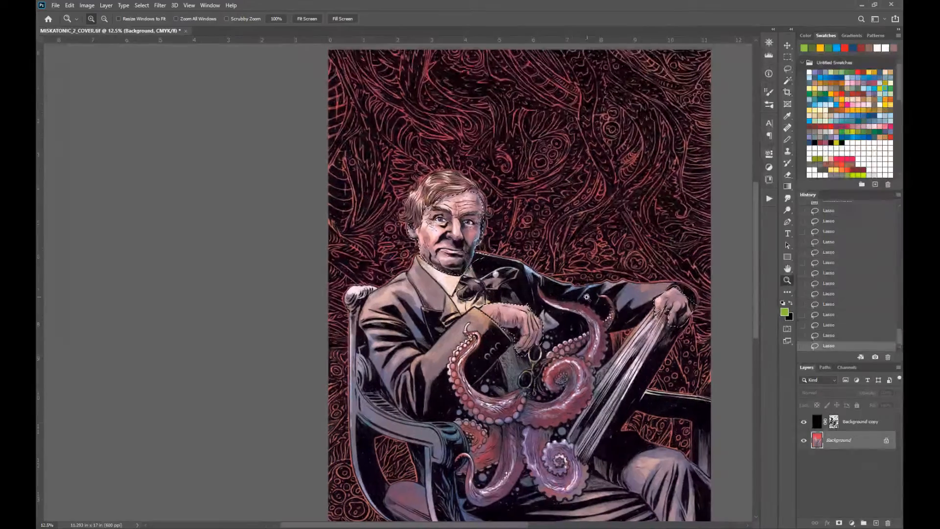
key(ctrl+b)
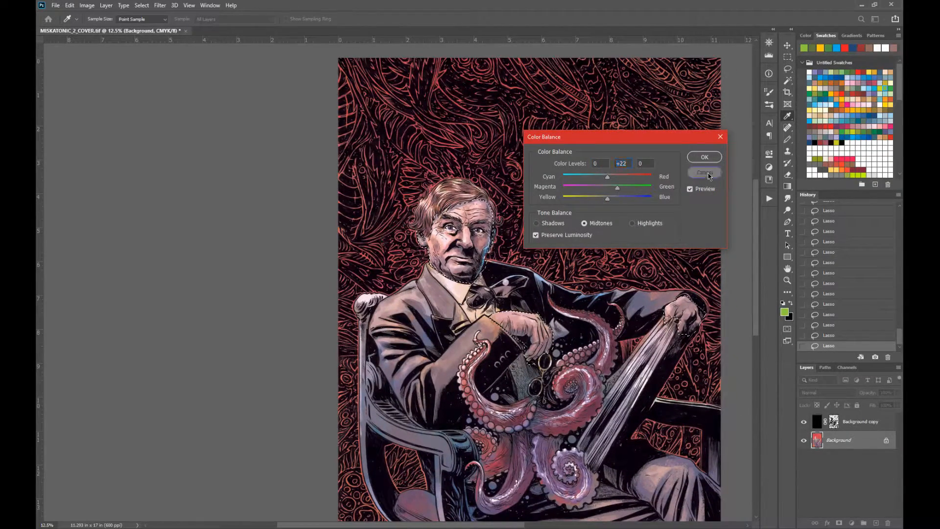
click(705, 173)
Shift the skin's hue slightly with saturation at -8, set the shadows' Color Balance to -29 towards yellow, and deselect
key(ctrl+u)
drag(616, 157, 604, 181)
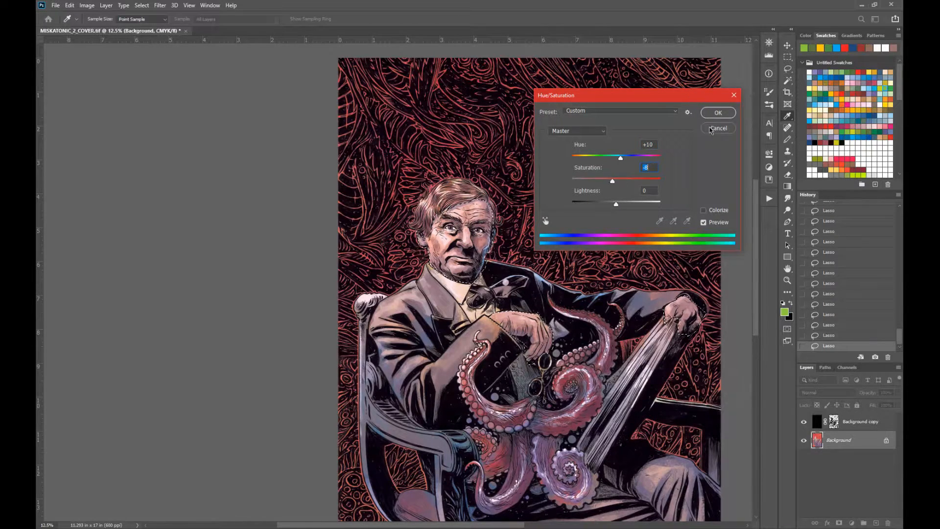
key(Return)
key(ctrl+b)
drag(607, 197, 596, 204)
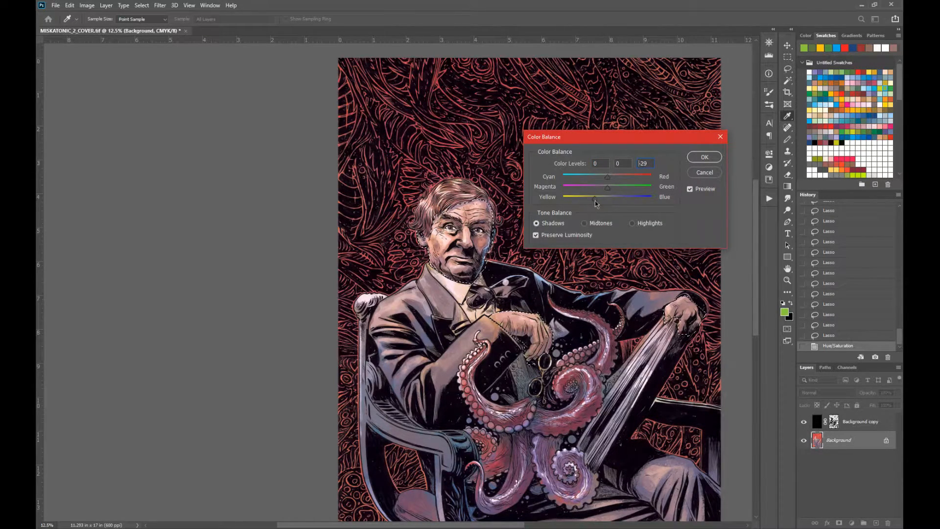
click(696, 157)
key(z)
alt+click(528, 241)
key(ctrl+d)
Try radial gradients in Screen mode over the man's face, including one with the pink swatch
click(524, 274)
click(530, 280)
click(530, 280)
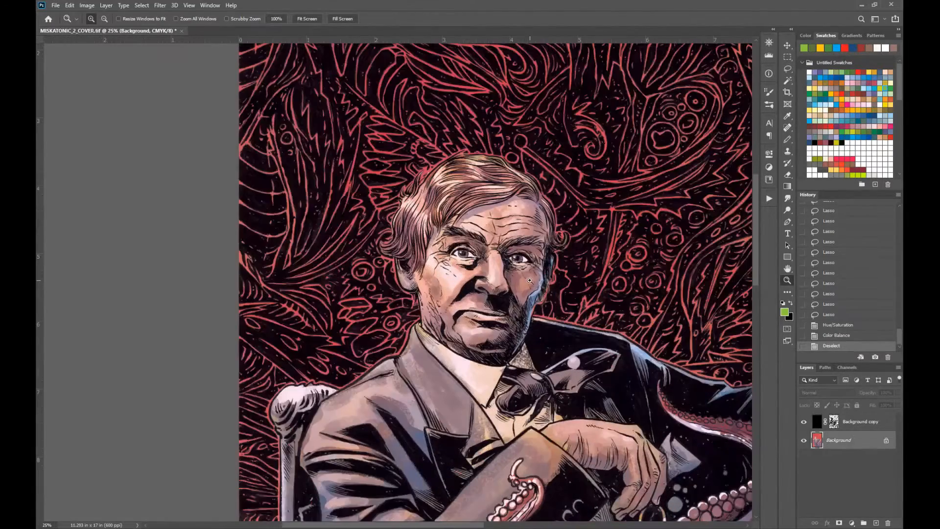
key(g)
key(ctrl+z)
drag(424, 303, 474, 287)
click(238, 19)
click(235, 107)
click(814, 88)
key(ctrl+z)
click(885, 126)
key(ctrl+z)
drag(528, 277, 550, 272)
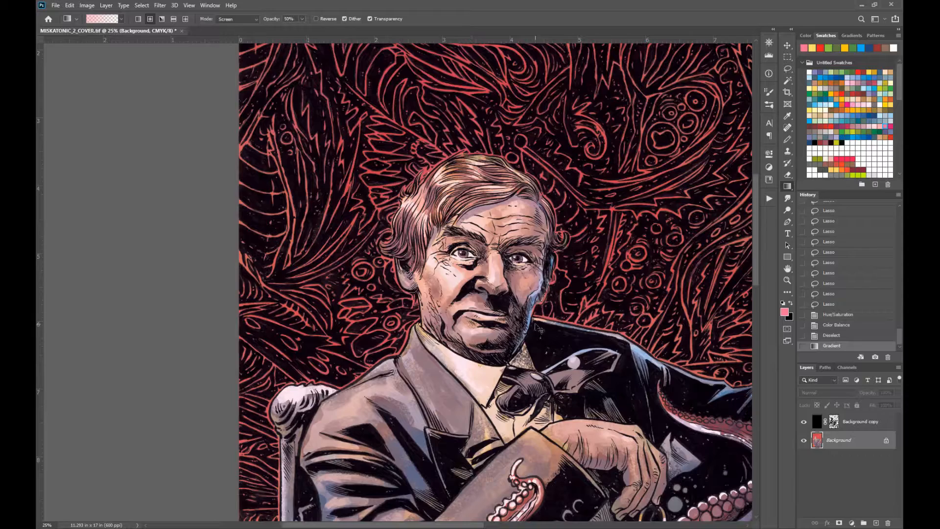
key(ctrl+z)
Try a bright blue radial gradient over the man's face, first in Screen mode and in Hard Light mode
click(852, 138)
drag(524, 221, 551, 235)
key(ctrl+z)
click(238, 19)
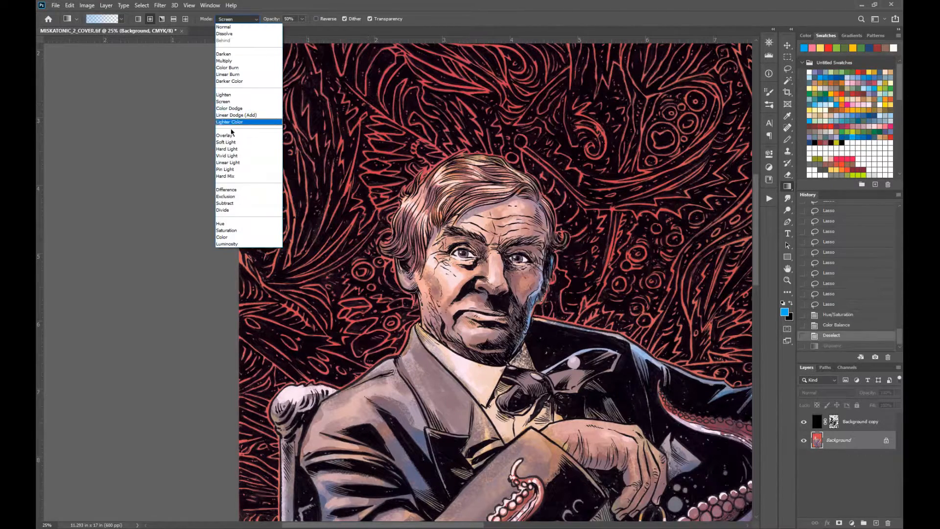
click(234, 152)
drag(448, 275, 499, 362)
key(ctrl+z)
Try bright blue linear gradients in Hard Light mode across the lower part of the artwork
alt+click(433, 246)
alt+click(433, 246)
alt+click(433, 246)
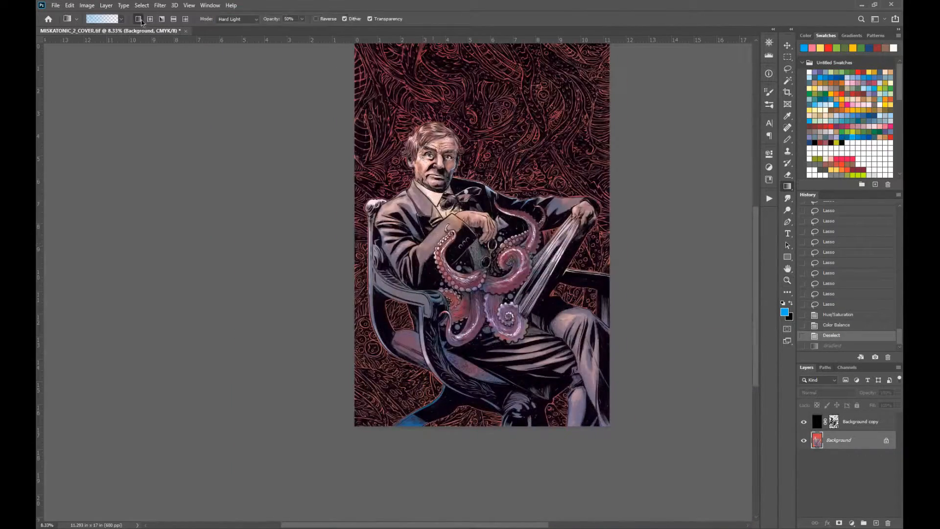
drag(483, 201, 483, 200)
drag(462, 310, 440, 344)
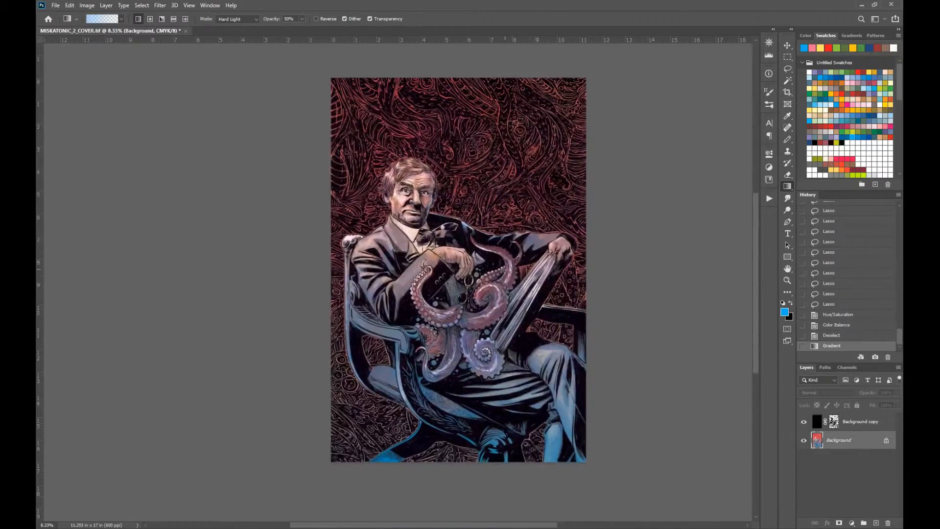
alt+click(436, 318)
ctrl+click(446, 273)
ctrl+click(449, 271)
alt+click(452, 274)
alt+click(453, 279)
alt+click(451, 277)
ctrl+click(424, 262)
ctrl+click(451, 274)
drag(511, 305, 456, 340)
key(ctrl+z)
Save the cover artwork file
alt+click(473, 301)
key(ctrl+r)
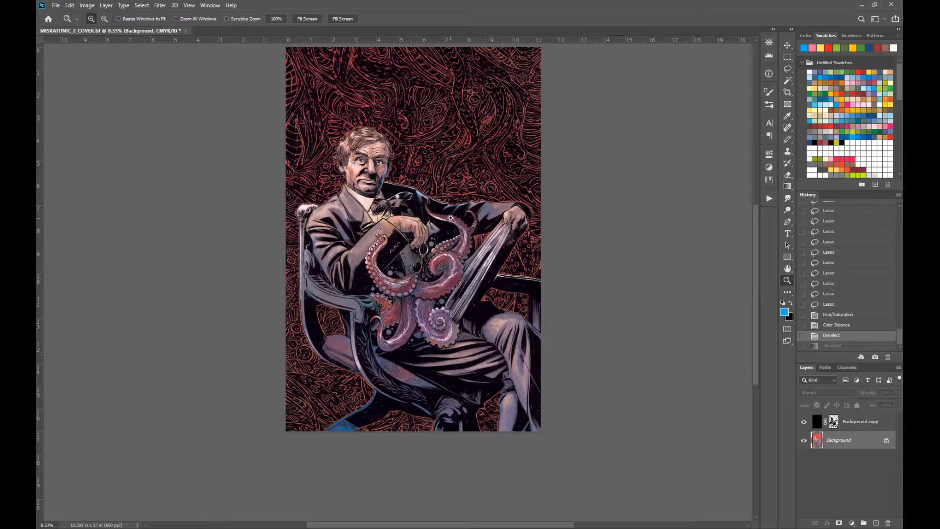
click(468, 244)
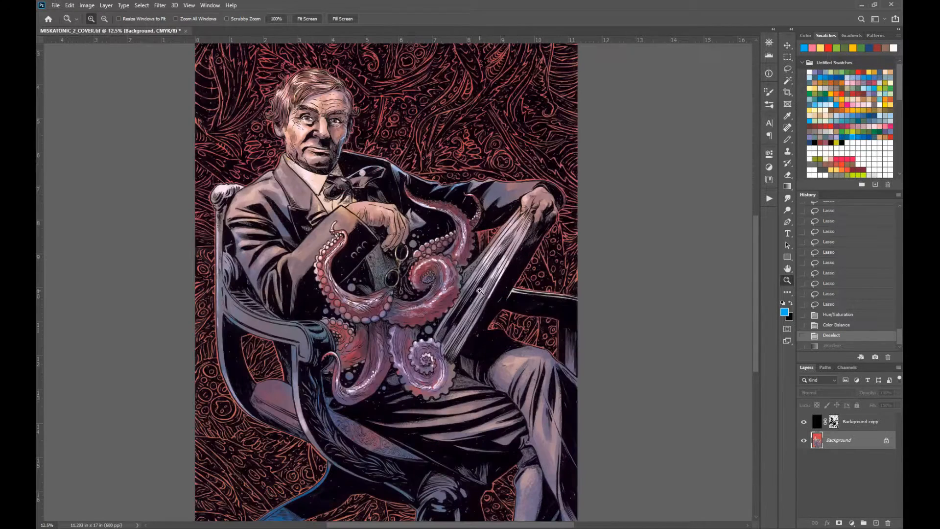
scroll(469, 286, down, 1)
key(ctrl+s)
Outline the whole group of tentacles with a Lasso selection
click(390, 262)
key(l)
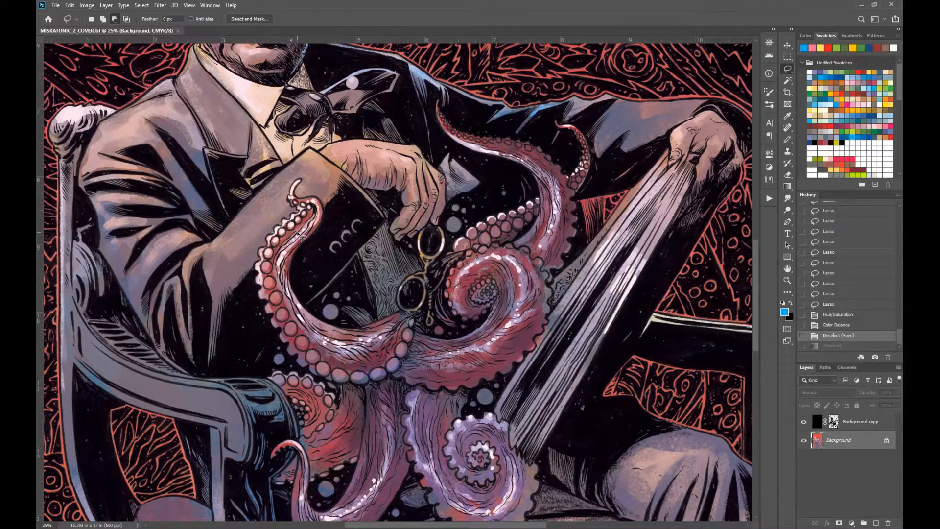
key(z)
alt+click(514, 321)
key(l)
mouse_move(460, 173)
mouse_down()
mouse_move(530, 246)
mouse_move(478, 271)
mouse_move(460, 328)
mouse_move(447, 314)
mouse_move(417, 325)
mouse_move(383, 319)
mouse_move(387, 259)
mouse_move(370, 242)
mouse_up()
mouse_move(342, 286)
mouse_down()
mouse_move(392, 382)
mouse_move(375, 360)
mouse_move(361, 430)
mouse_move(377, 478)
mouse_move(470, 454)
mouse_move(479, 465)
mouse_move(515, 466)
mouse_up()
mouse_move(514, 393)
mouse_down()
mouse_move(536, 336)
mouse_move(563, 253)
mouse_move(563, 198)
mouse_move(543, 191)
mouse_move(535, 209)
mouse_move(465, 178)
mouse_up()
Try a Color Balance shift of +50 towards blue and a hue change on the selected tentacles
key(ctrl+b)
drag(607, 197, 630, 198)
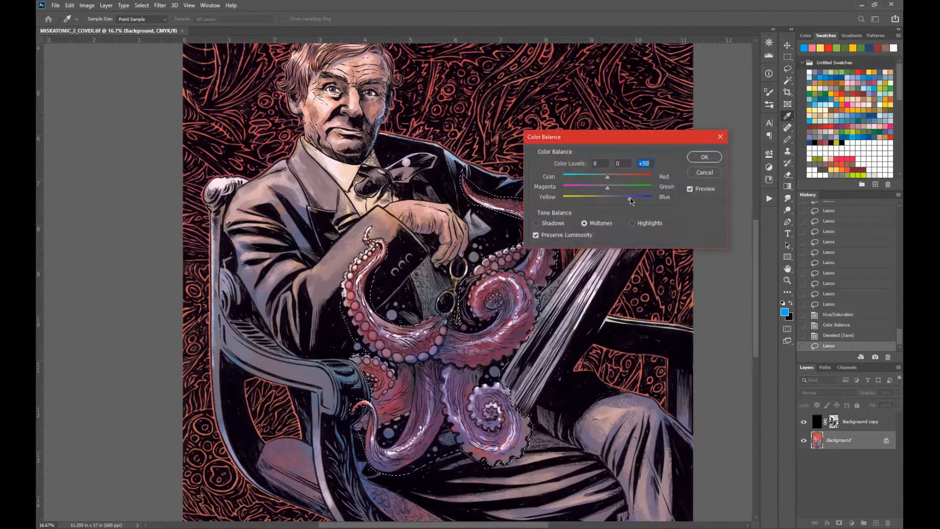
key(Return)
key(ctrl+minus)
key(ctrl+u)
mouse_move(682, 147)
mouse_down()
mouse_move(701, 150)
mouse_move(648, 156)
mouse_move(687, 158)
mouse_up()
key(Escape)
Fill the tentacle selection with a medium blue swatch, fade the fill, and adjust the color balance
click(863, 116)
drag(469, 200, 438, 199)
alt+click(438, 199)
key(alt+BackSpace)
key(ctrl+shift+f)
click(642, 424)
click(644, 413)
drag(677, 413, 617, 412)
click(704, 402)
key(ctrl+u)
drag(682, 149, 781, 125)
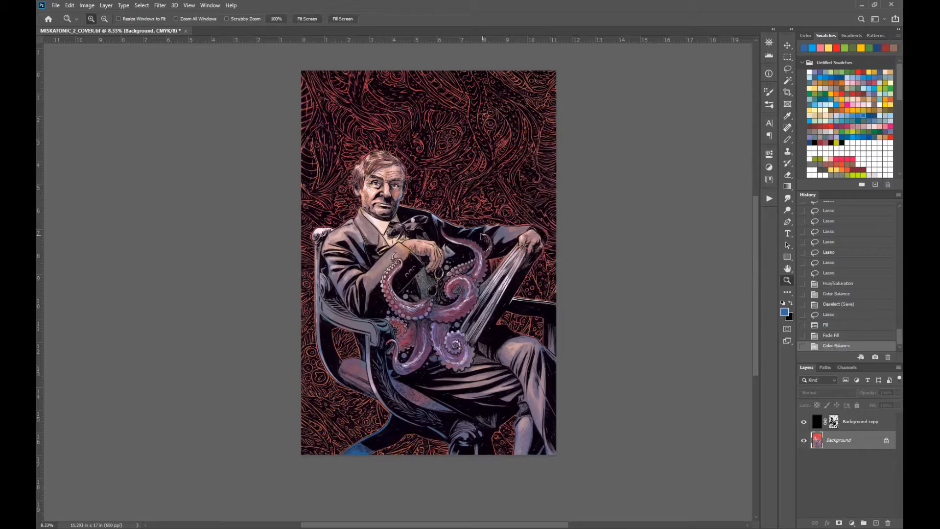
Select the patterned red background around the man with the Magic Wand at a tolerance of 40
key(ctrl+plus)
key(ctrl+minus)
key(ctrl+minus)
click(787, 80)
click(424, 152)
key(ctrl+d)
click(256, 18)
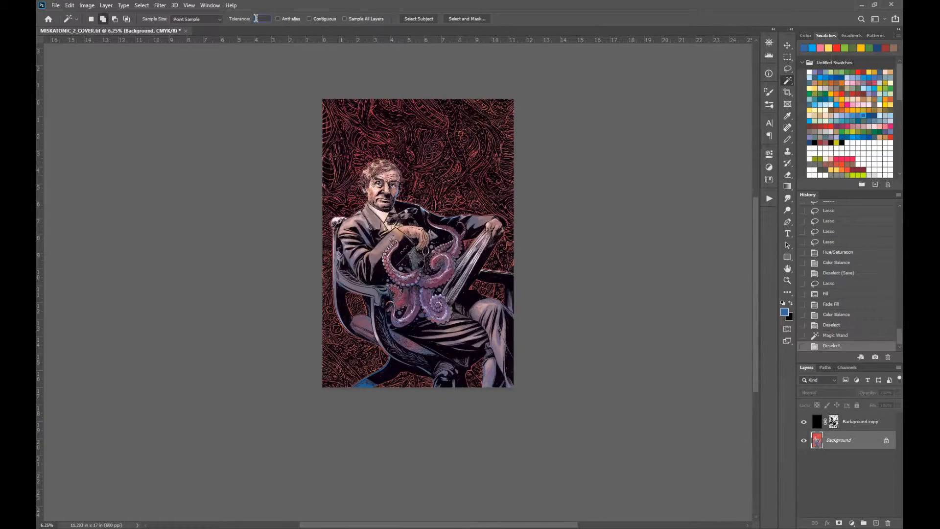
click(404, 125)
click(374, 128)
click(347, 131)
click(345, 343)
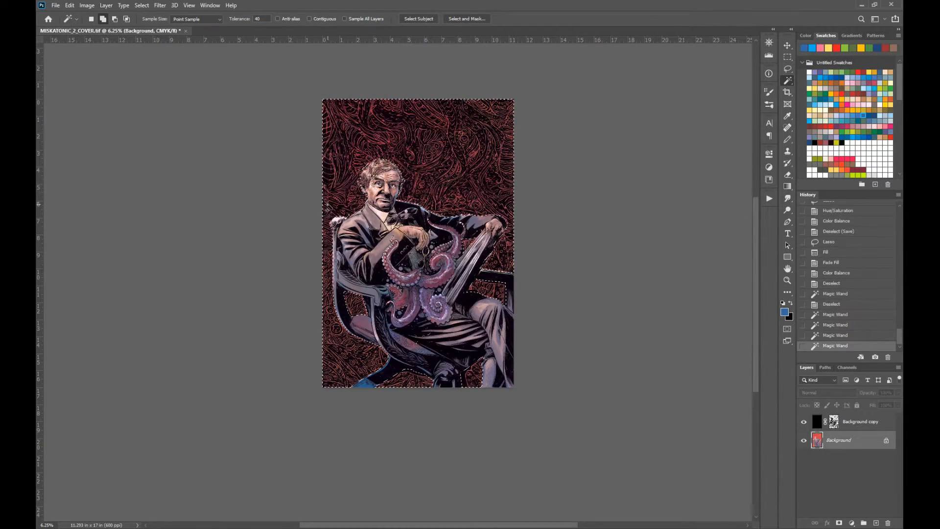
Subtract stray areas on the man's figure and the chair from the background selection with the Lasso
key(l)
drag(436, 329, 414, 343)
drag(409, 333, 426, 345)
drag(455, 235, 462, 225)
mouse_move(431, 228)
mouse_down()
mouse_move(419, 218)
mouse_move(427, 214)
mouse_up()
ctrl+click(374, 174)
ctrl+click(374, 174)
drag(353, 162, 372, 142)
drag(314, 325, 321, 342)
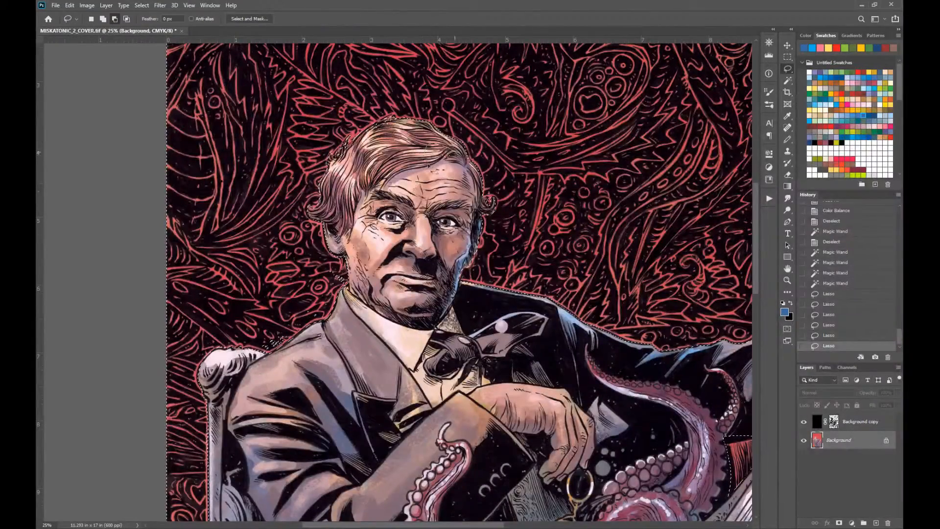
ctrl+alt+click(424, 228)
Try shifting the selected background's hue to +152
key(ctrl+u)
drag(682, 149, 721, 148)
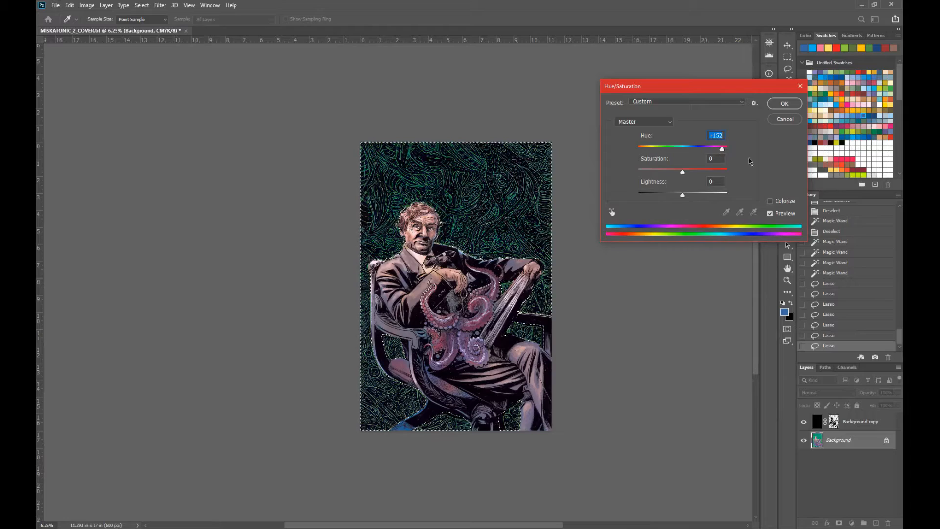
click(779, 120)
Fill the background selection twice with a dark blue swatch, fading each fill, and deselect
click(874, 116)
key(alt+BackSpace)
key(alt+BackSpace)
key(ctrl+d)
Pick a periwinkle swatch and load a textured brush preset from the NORMCORE set
click(447, 317)
drag(555, 353, 469, 359)
drag(499, 267, 509, 287)
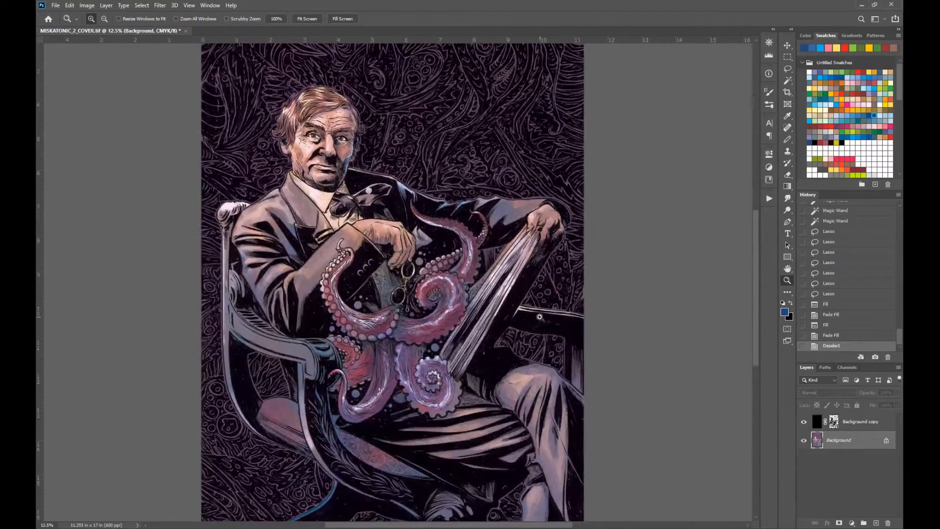
alt+click(399, 236)
drag(409, 345, 471, 346)
click(425, 273)
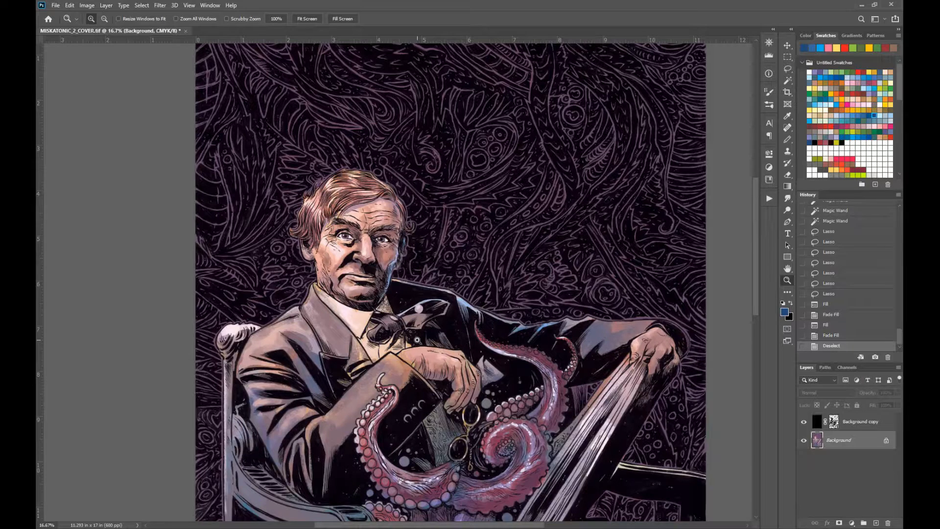
click(788, 141)
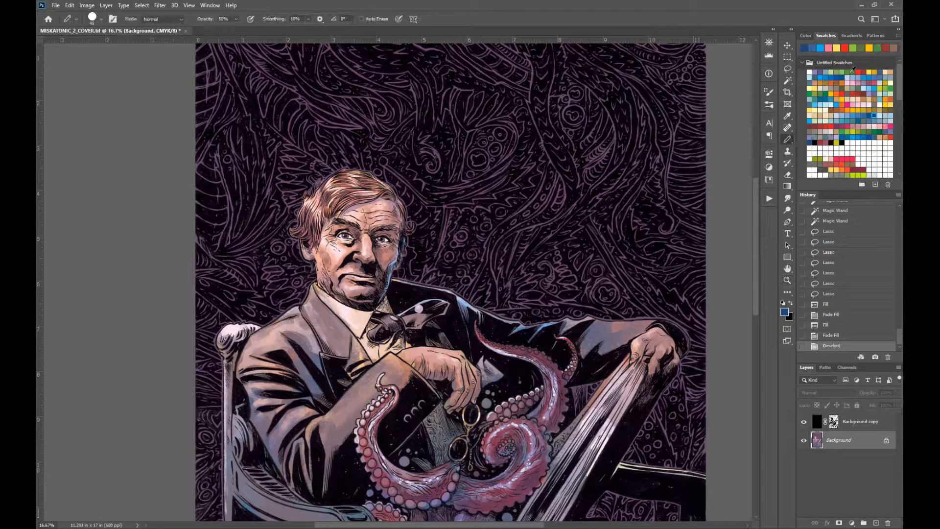
click(855, 119)
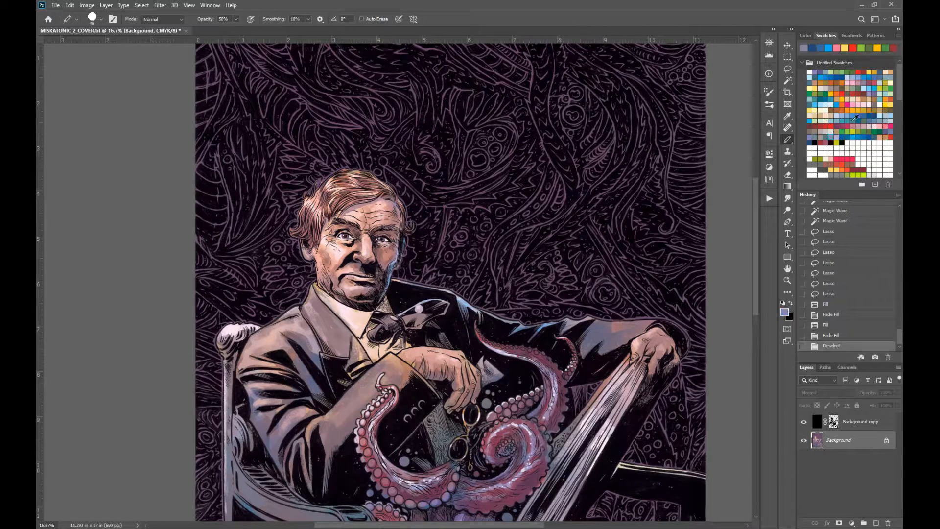
click(787, 127)
click(91, 20)
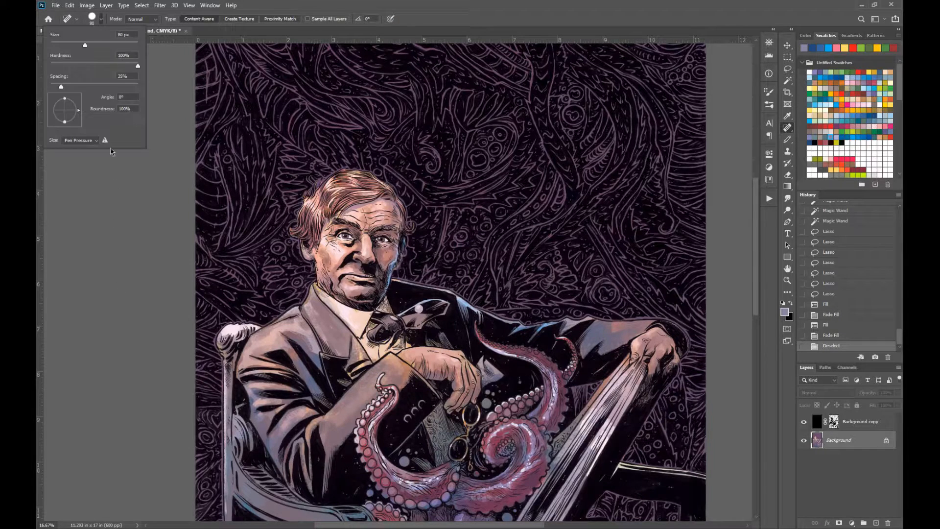
click(91, 20)
click(788, 139)
click(93, 20)
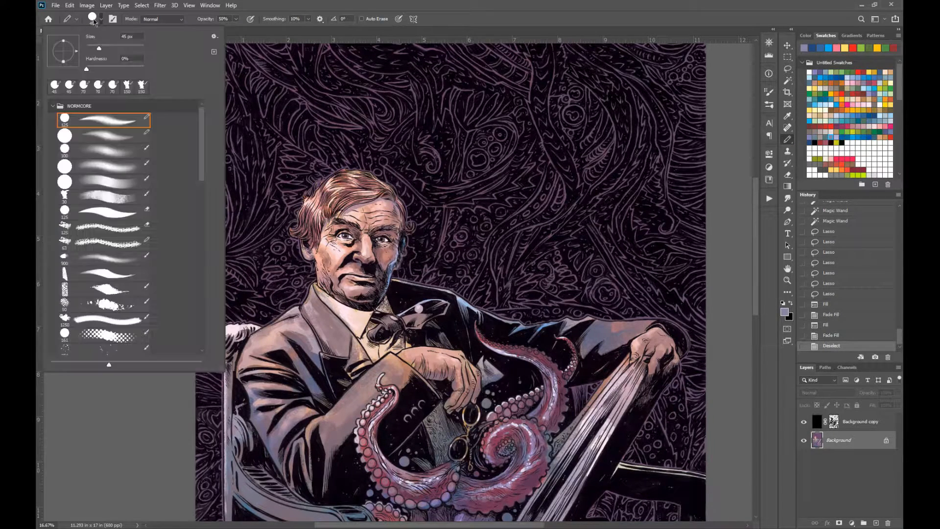
double_click(107, 204)
Paint periwinkle rim-light strokes along the shaded side of the man's face, his jaw and his shoulder
click(397, 257)
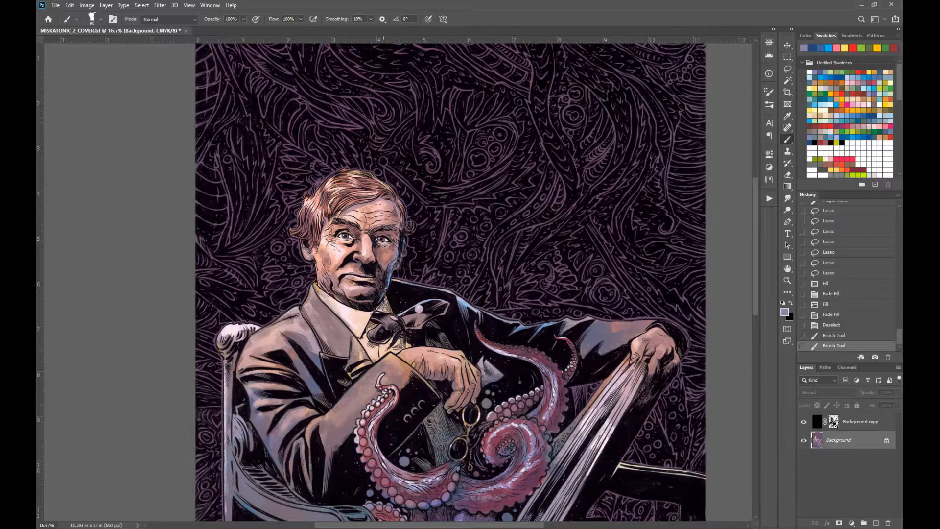
click(405, 225)
click(393, 262)
click(384, 265)
click(378, 251)
click(351, 300)
click(351, 299)
click(402, 254)
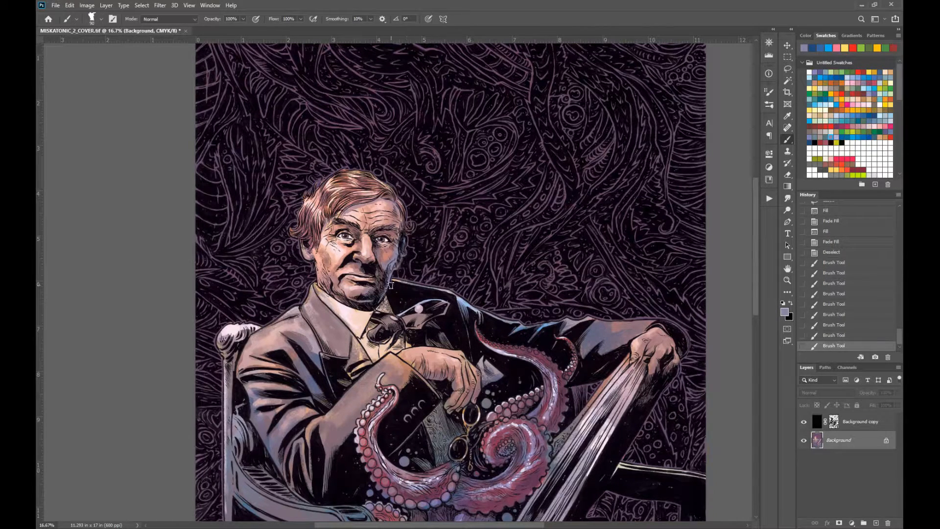
click(435, 293)
click(434, 288)
click(452, 293)
click(456, 296)
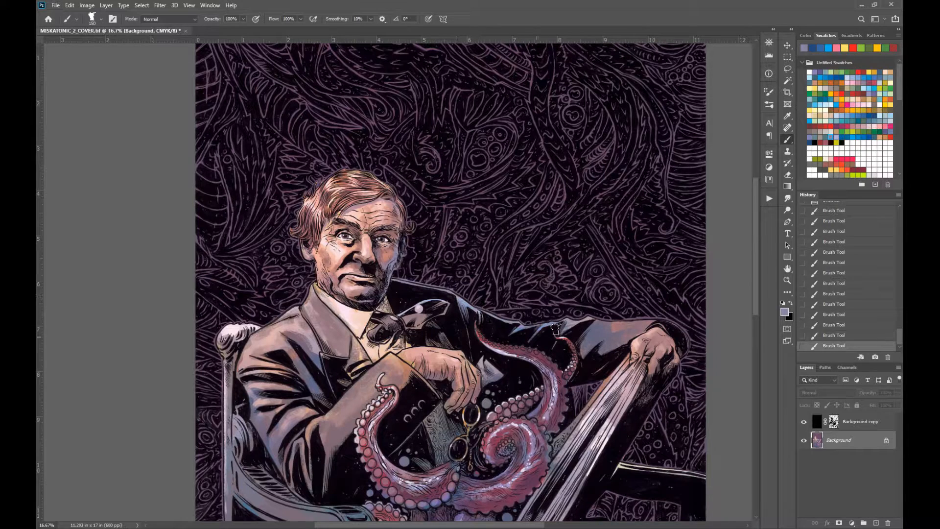
Repaint the reddish patch on the outstretched arm's sleeve with sampled mauve tones, lowering the brush opacity to 50%
alt+click(610, 338)
mouse_move(604, 333)
mouse_down()
mouse_move(653, 322)
mouse_move(595, 338)
mouse_move(624, 331)
mouse_up()
alt+click(636, 329)
alt+click(607, 342)
alt+click(605, 335)
key(5)
alt+click(632, 333)
alt+click(592, 328)
mouse_move(636, 330)
mouse_down()
mouse_move(600, 334)
mouse_move(590, 346)
mouse_move(649, 322)
mouse_move(676, 298)
mouse_up()
alt+click(342, 342)
alt+click(612, 338)
alt+click(618, 335)
Lasso the man's hair, fill it with a teal-blue swatch, and fade the fill to 54% in Multiply mode
click(787, 69)
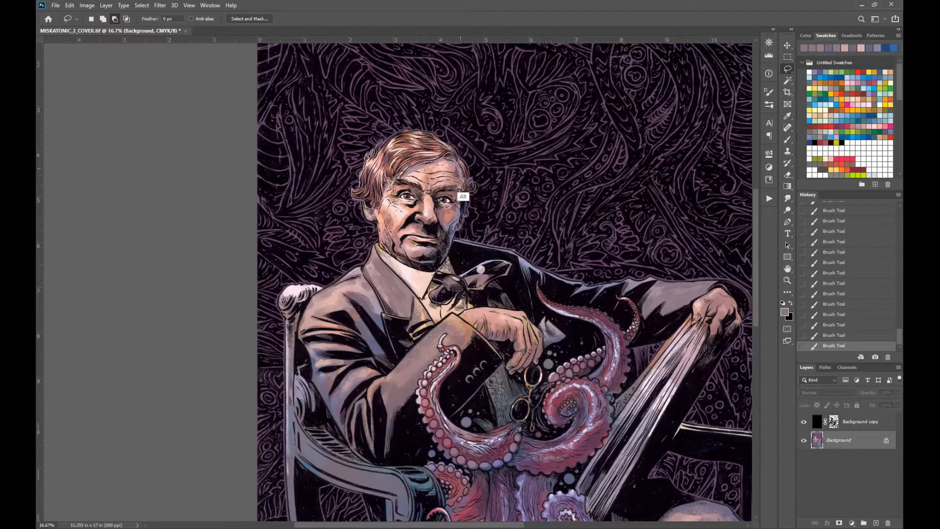
mouse_move(463, 176)
mouse_down()
mouse_move(422, 133)
mouse_move(385, 140)
mouse_move(391, 216)
mouse_up()
key(h)
click(814, 77)
key(alt+BackSpace)
key(ctrl+shift+f)
drag(675, 413, 645, 413)
click(654, 423)
click(662, 373)
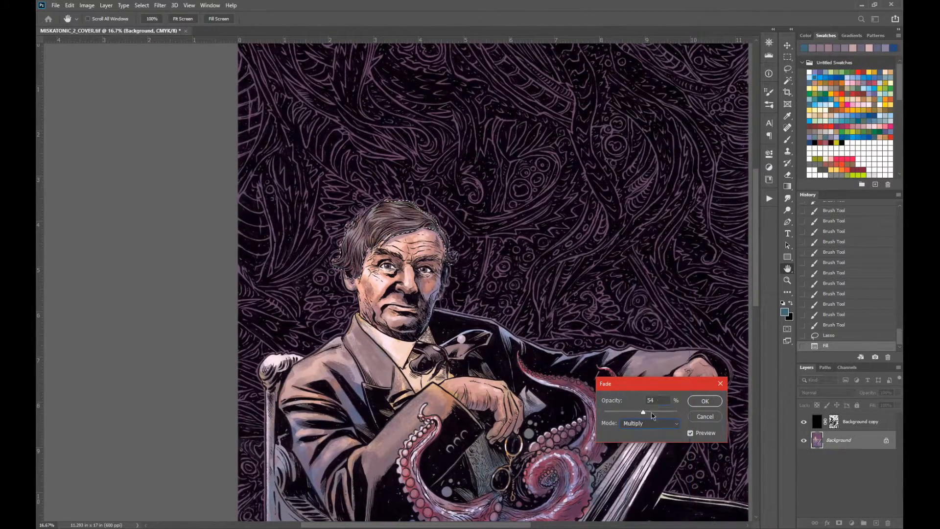
key(Return)
Shift the selected hair's midtones toward blue with Color Balance and clear the selection
key(ctrl+d)
key(ctrl+z)
key(ctrl+b)
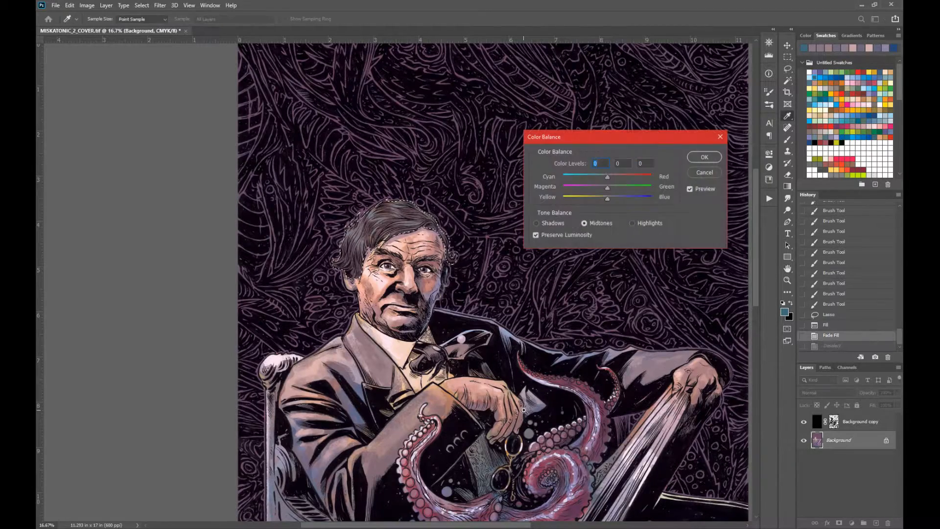
drag(607, 196, 625, 198)
click(714, 160)
key(ctrl+d)
Sample a tone at the hair's edge and brush strokes along the outer contour down to the sideburn
key(z)
click(386, 221)
click(385, 221)
click(385, 220)
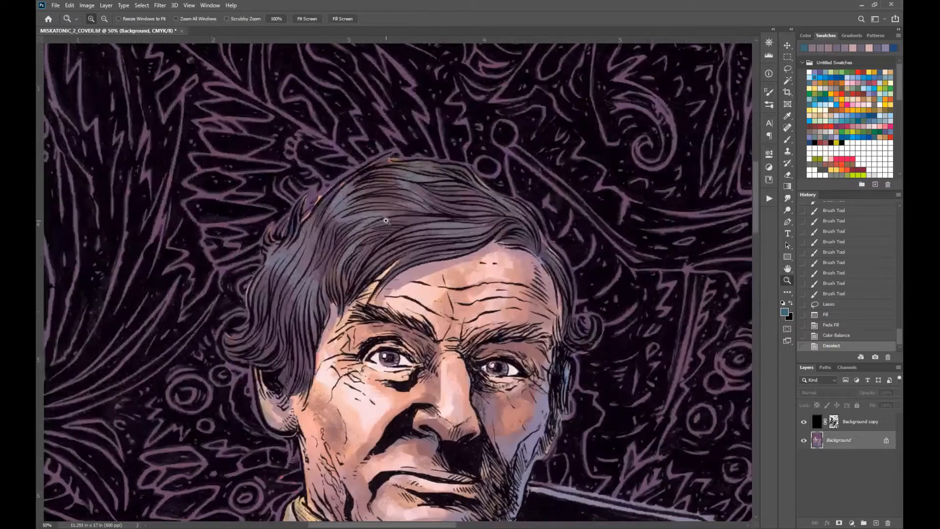
click(787, 140)
alt+click(320, 199)
drag(323, 197, 287, 230)
drag(286, 225, 269, 239)
drag(246, 315, 250, 284)
Sample a bluish hair tone and brush highlights across the crown and sides of the hair in Screen mode
alt+click(307, 225)
drag(333, 194, 396, 159)
mouse_move(416, 159)
mouse_down()
mouse_move(448, 163)
mouse_move(488, 188)
mouse_up()
drag(542, 233, 580, 302)
drag(600, 324, 600, 335)
key(ctrl+minus)
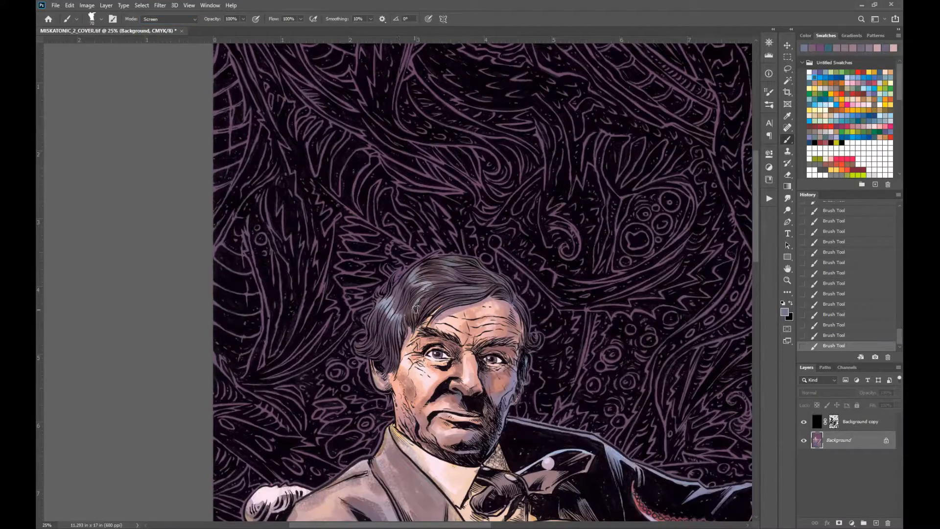
drag(453, 270, 477, 285)
drag(390, 307, 385, 338)
click(787, 280)
alt+click(476, 385)
click(784, 270)
drag(577, 371, 526, 266)
click(788, 280)
double_click(415, 255)
click(787, 140)
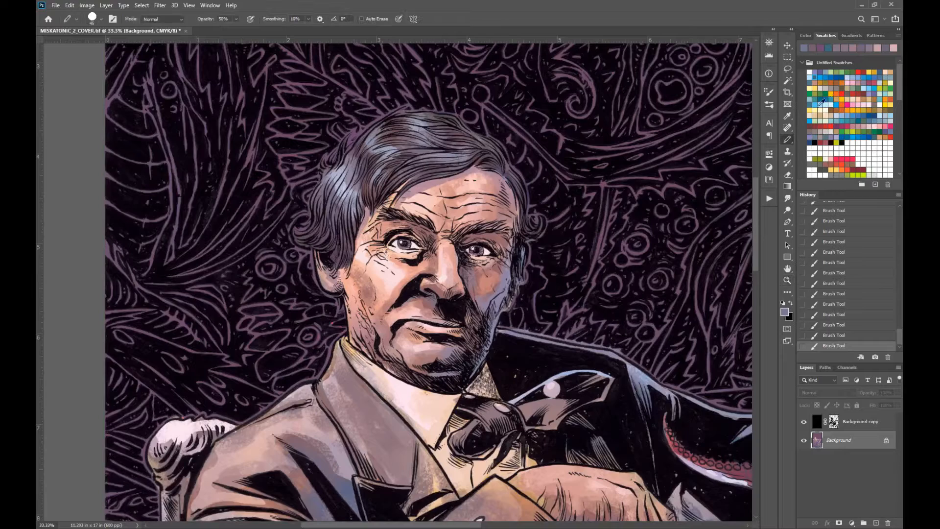
click(820, 105)
key(g)
key(w)
click(357, 258)
key(ctrl+z)
Lasso the lower face, lay a gradient over it in a sampled skin tone, change the gradient's blend mode and deselect
key(l)
mouse_move(345, 267)
mouse_down()
mouse_move(425, 390)
mouse_move(354, 260)
mouse_move(387, 308)
mouse_up()
key(g)
alt+click(380, 285)
key(ctrl+z)
click(240, 19)
click(246, 33)
click(237, 21)
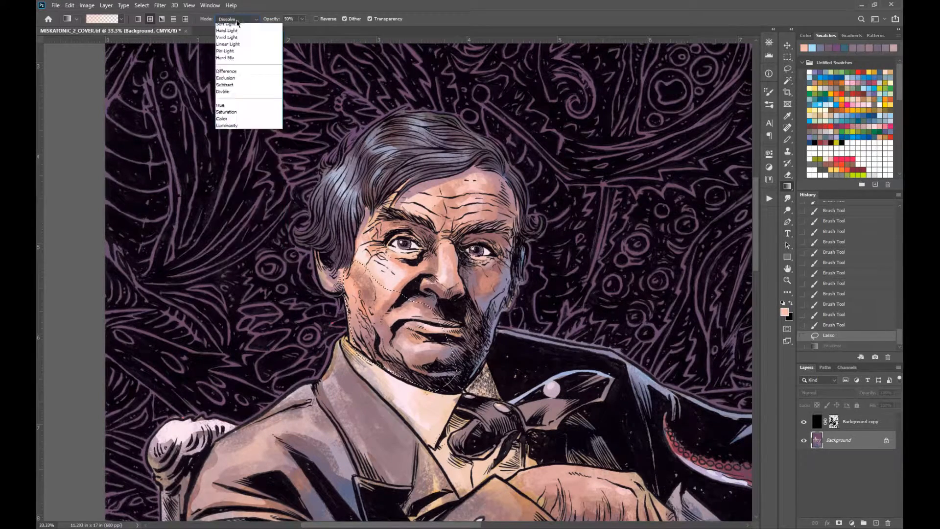
click(230, 25)
key(ctrl+d)
Lay small gradients in sampled skin tones over the nose, shaded cheek, forehead and chin
drag(426, 267, 439, 280)
alt+click(494, 276)
drag(497, 268, 505, 274)
drag(470, 197, 447, 218)
drag(409, 344, 421, 352)
Dab white Pencil highlights at 100% opacity across the man's nose and cheeks
key(z)
alt+click(457, 371)
key(b)
key(b)
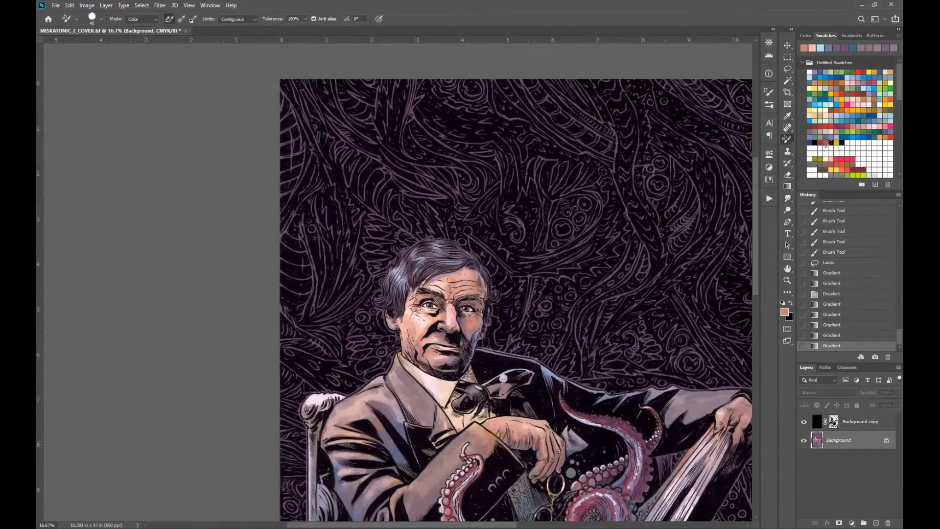
key(b)
key(b)
click(820, 153)
key(b)
click(470, 313)
key(0)
click(447, 323)
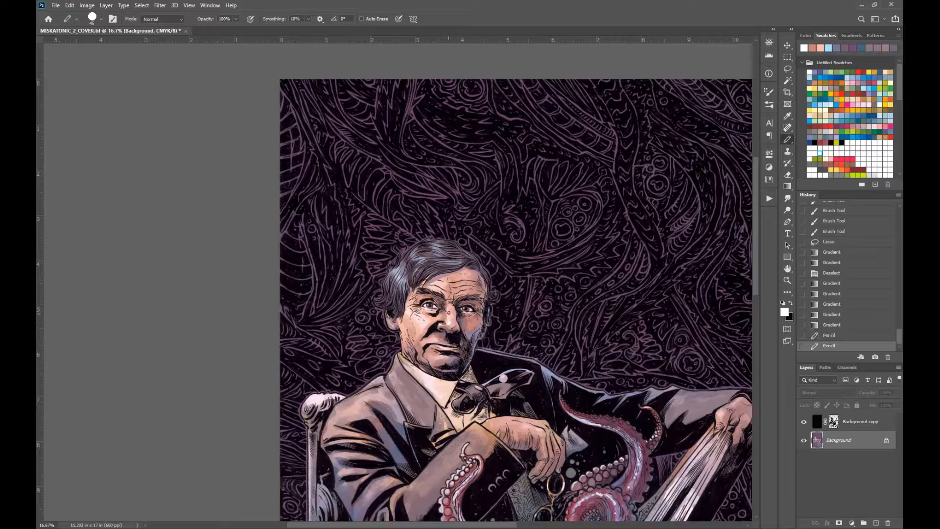
click(420, 313)
click(415, 312)
click(411, 311)
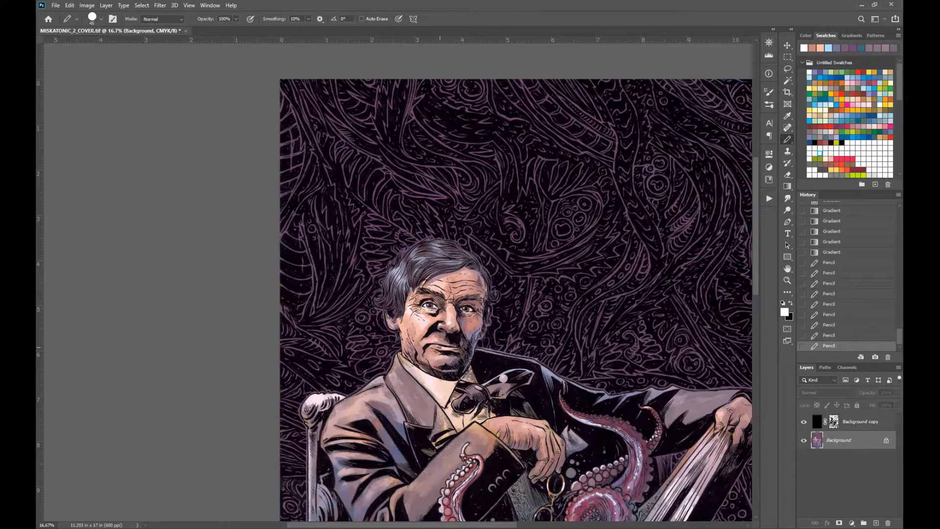
Load a textured brush preset, enlarge it and brush over the shaded side of the face beside the eye
click(788, 269)
drag(441, 323, 440, 254)
click(787, 280)
double_click(434, 247)
key(b)
key(ctrl+z)
click(101, 19)
click(103, 195)
click(104, 193)
key(bracketright)
key(bracketright)
key(bracketright)
key(bracketright)
mouse_move(520, 226)
mouse_down()
mouse_move(535, 249)
mouse_move(509, 252)
mouse_move(519, 254)
mouse_up()
Brush a red swatch around both eyes, lowering the brush opacity to 50%
click(863, 73)
drag(488, 240, 507, 247)
key(5)
mouse_move(406, 236)
mouse_down()
mouse_move(425, 244)
mouse_move(442, 230)
mouse_up()
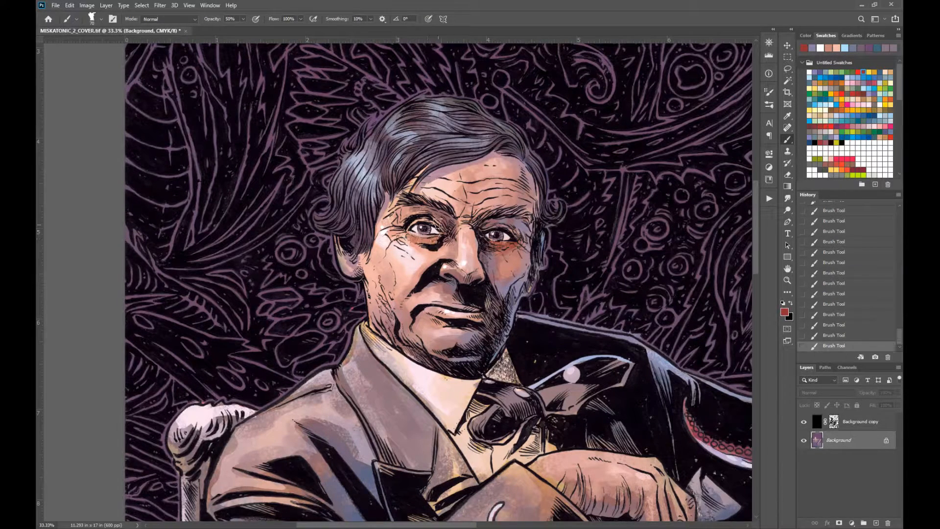
Set the foreground color to a dusty pink, #cc9899, sampled from the face
alt+click(405, 310)
key(n)
drag(561, 118, 662, 85)
click(437, 174)
click(435, 175)
click(431, 179)
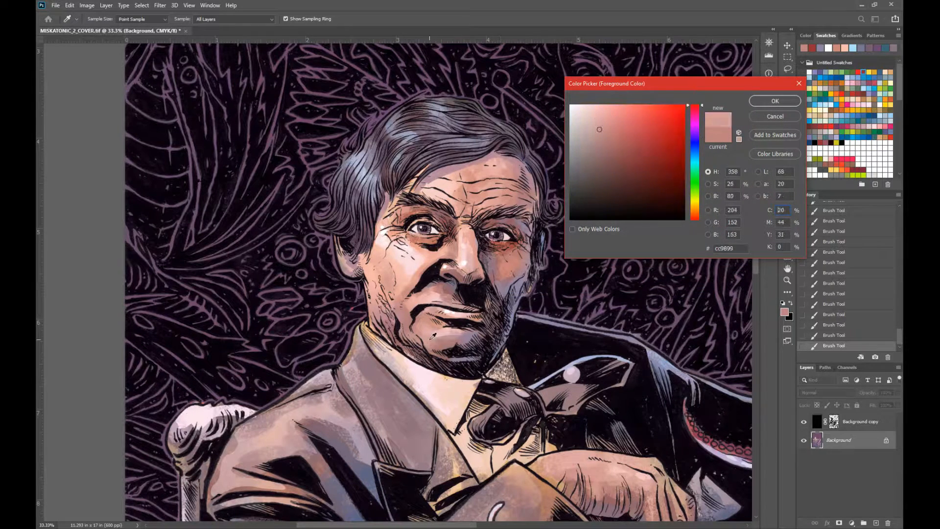
click(775, 101)
Glaze a green swatch over the shaded cheek with an enlarged brush at 50% opacity and resample tones from the face
click(841, 72)
key(ctrl+z)
key(])
key(])
key(])
key(])
key(])
drag(504, 283, 514, 278)
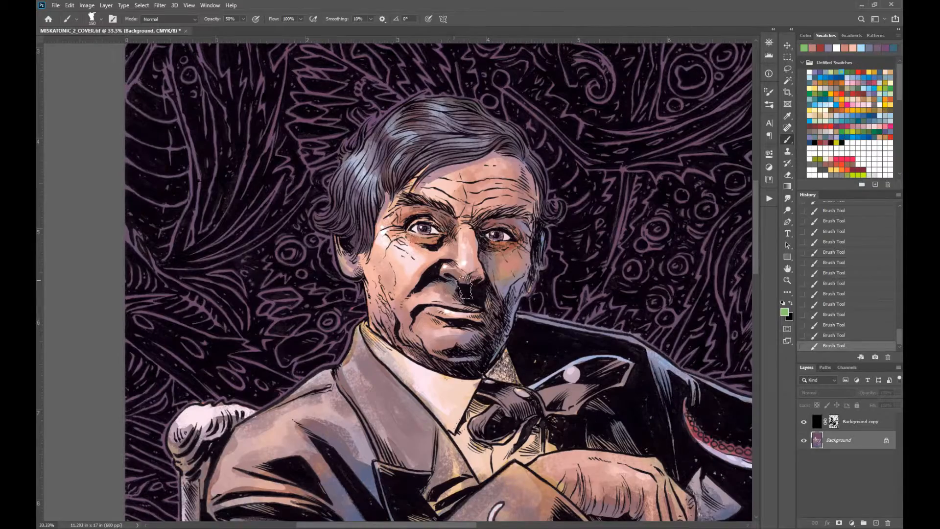
alt+click(380, 242)
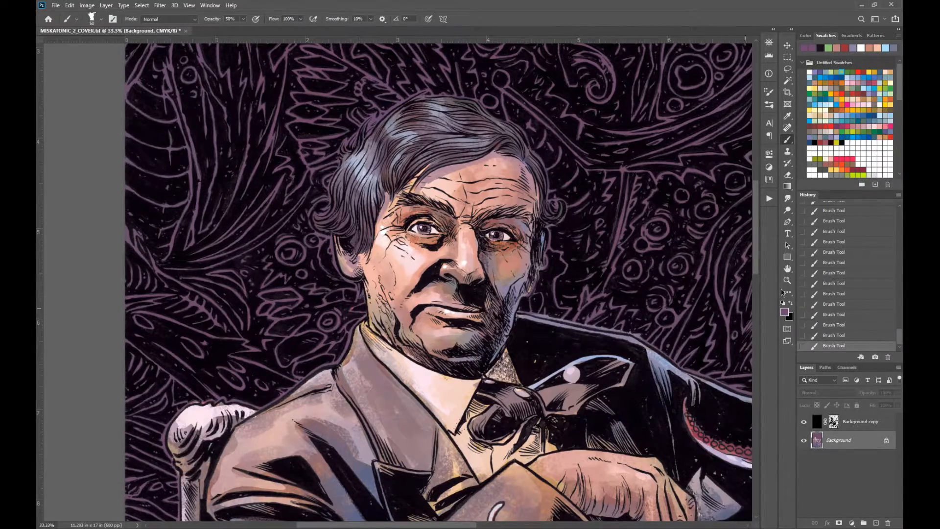
alt+click(417, 286)
alt+click(469, 328)
alt+click(471, 329)
Edge the man's hair and ear with a crimson swatch using the Pencil in Screen mode
ctrl+click(456, 315)
ctrl+click(455, 315)
drag(745, 235, 718, 207)
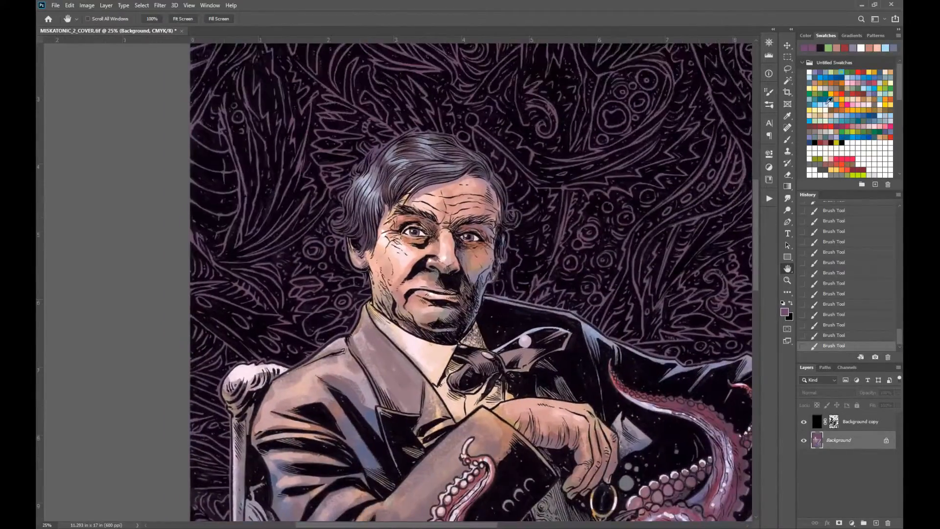
click(826, 104)
key(shift+b)
click(847, 78)
click(852, 77)
click(162, 19)
click(158, 105)
click(847, 126)
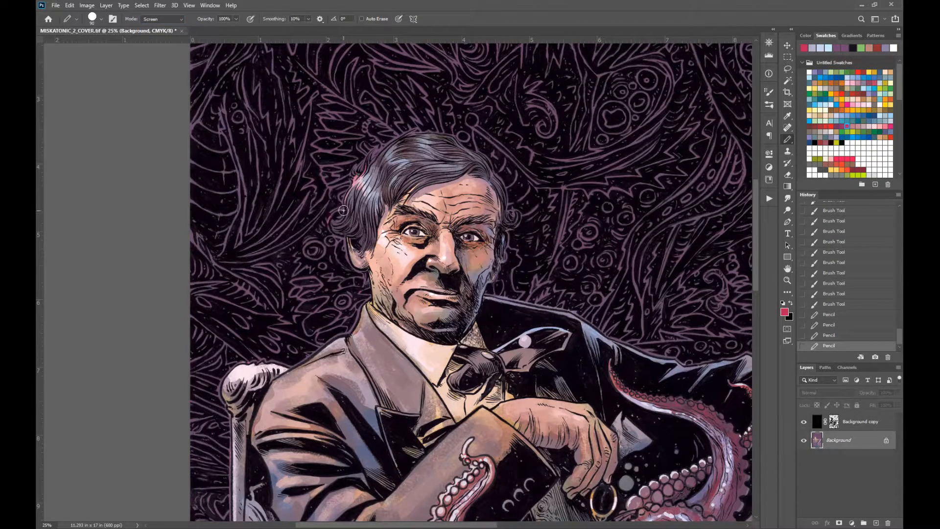
key(ctrl+z)
drag(345, 239, 364, 269)
Load a textured brush preset and brush a crimson glow onto the hair's outer edge in Screen mode
alt+click(488, 317)
click(101, 19)
click(98, 289)
drag(405, 218, 401, 231)
key(ctrl+z)
click(172, 19)
click(176, 107)
mouse_move(402, 229)
mouse_down()
mouse_move(407, 248)
mouse_move(401, 238)
mouse_up()
Rework the pink edge of the hair with sampled tones, using a smaller brush in Normal mode
alt+click(427, 236)
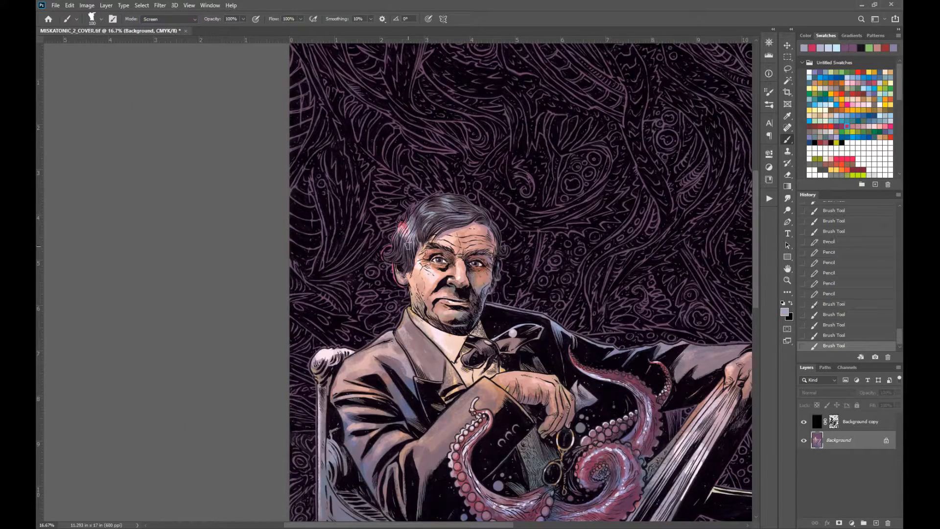
alt+click(402, 224)
click(164, 19)
click(164, 27)
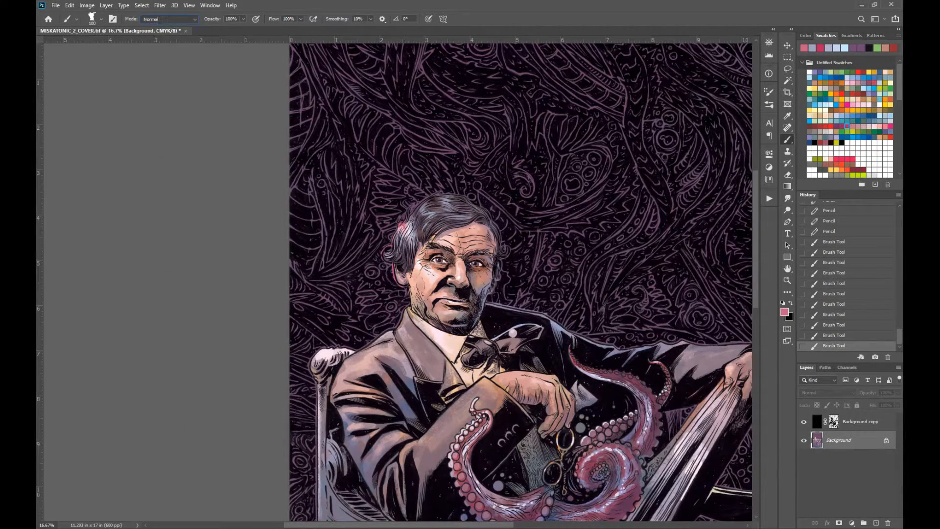
alt+click(415, 219)
key(bracketleft)
key(bracketleft)
key(bracketleft)
key(bracketleft)
mouse_move(406, 218)
mouse_down()
mouse_move(401, 229)
mouse_move(418, 205)
mouse_up()
alt+click(401, 225)
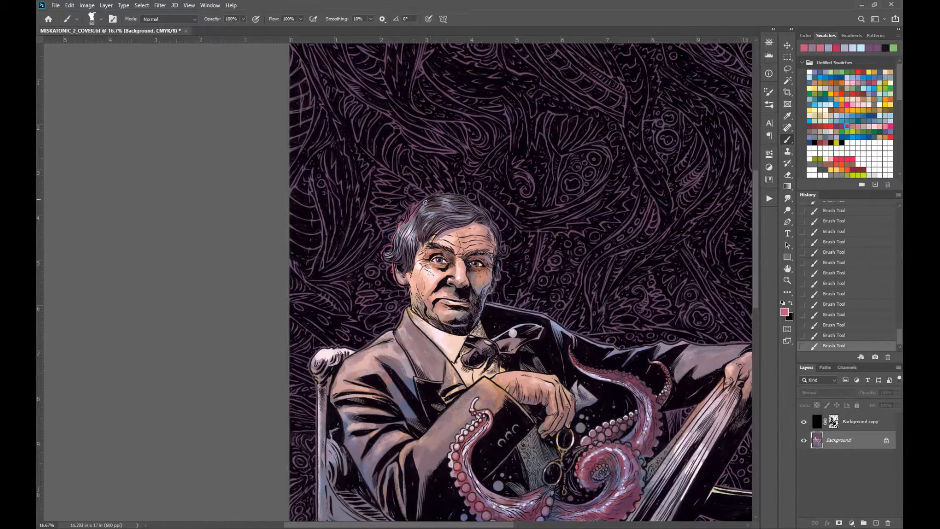
Brush fine pale-blue highlights onto the side of the hair with a reduced brush size
click(788, 269)
drag(654, 324, 617, 310)
click(831, 105)
click(788, 140)
key(bracketleft)
key(bracketleft)
drag(360, 214, 364, 210)
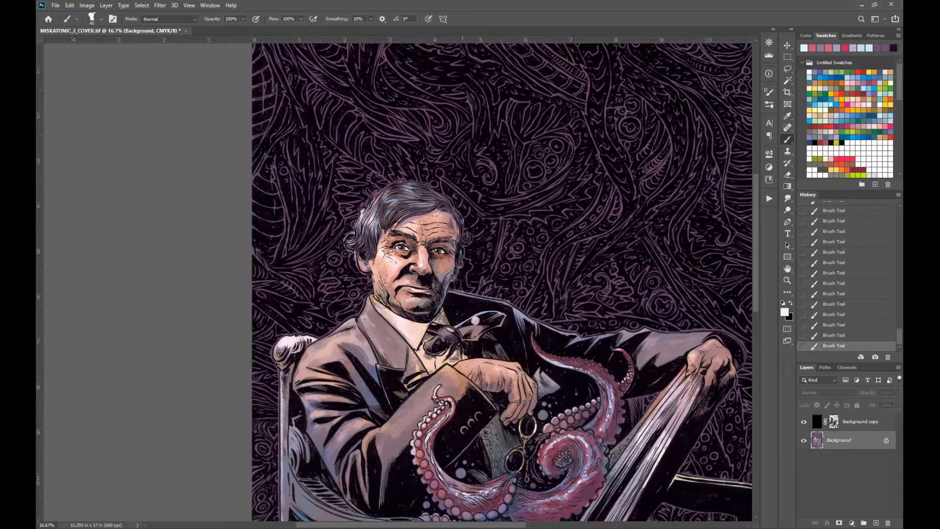
Choose another brush preset and draw thin pale-blue Pencil highlights in the hair above the forehead
click(101, 19)
click(103, 120)
drag(416, 206, 425, 206)
drag(421, 207, 430, 207)
drag(425, 209, 433, 207)
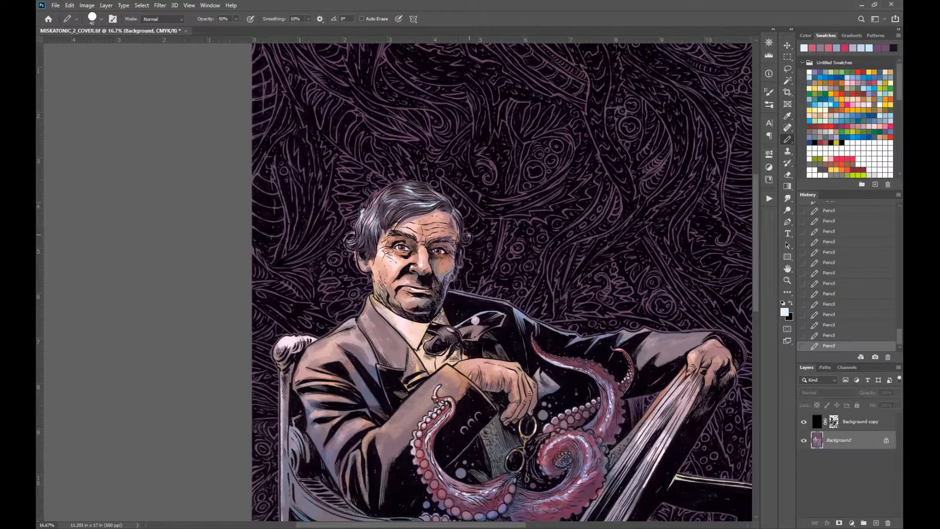
Pick a yellow-green swatch and add a new layer above the Background copy layer
click(788, 280)
alt+click(456, 332)
click(449, 327)
alt+click(562, 350)
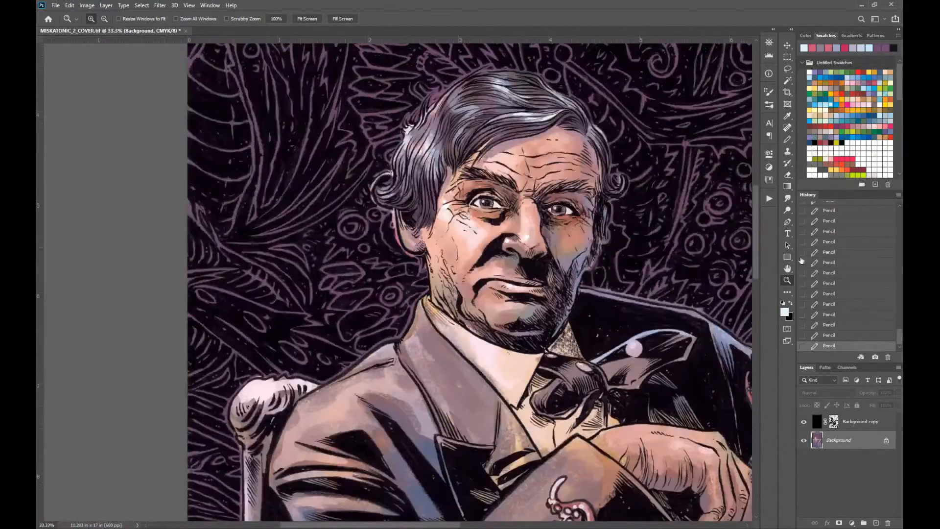
click(788, 268)
drag(640, 381, 517, 414)
click(836, 104)
click(886, 89)
click(876, 523)
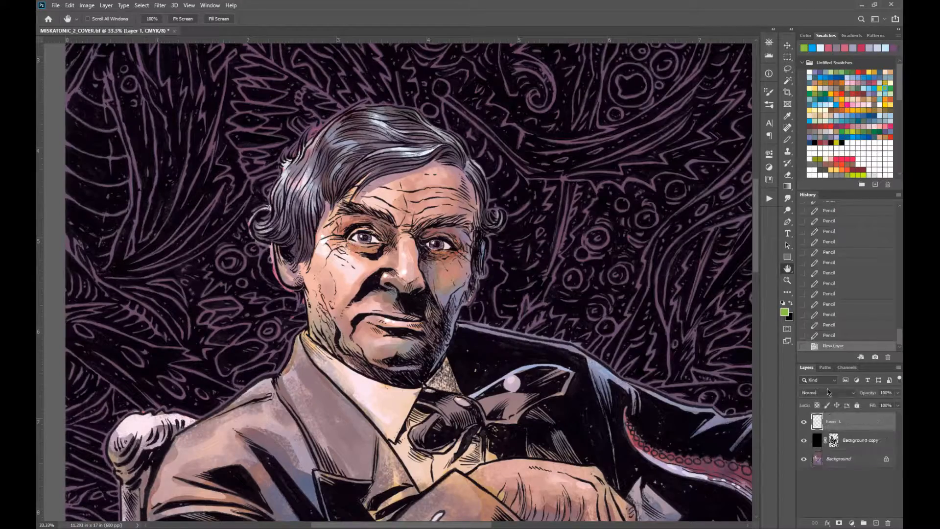
Set the blending mode of Layer 1 to Screen
click(818, 393)
click(815, 351)
click(817, 392)
click(812, 378)
Try dabbing yellow-green onto both eyes with the Pencil on Layer 1
click(787, 140)
click(358, 237)
key(ctrl+z)
click(361, 236)
click(433, 243)
key(ctrl+z)
click(433, 244)
key(z)
alt+click(489, 340)
click(451, 338)
key(h)
mouse_move(527, 458)
mouse_down()
mouse_move(507, 391)
mouse_move(497, 394)
mouse_up()
key(ctrl+z)
key(ctrl+z)
Dab green into both eyes with the Pencil on the Background copy layer, and brighten them with white on Layer 1
click(890, 88)
click(858, 442)
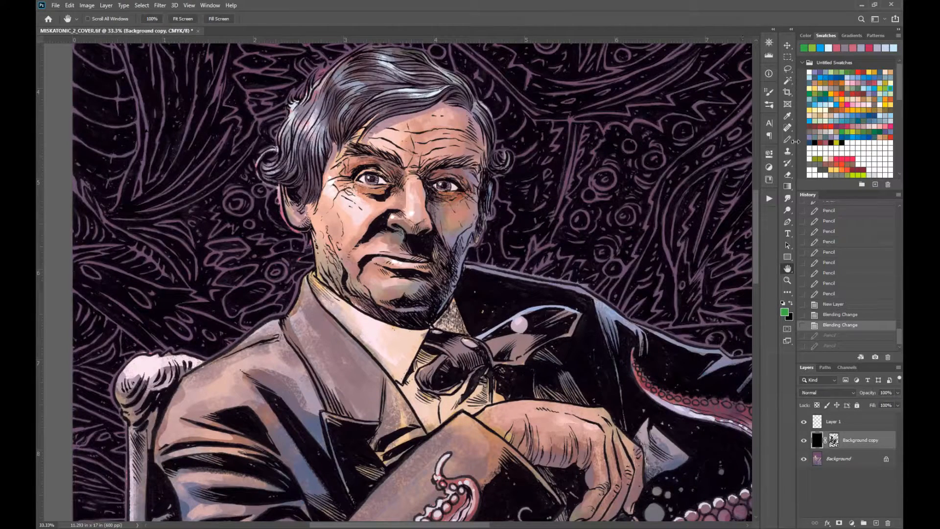
click(787, 140)
click(372, 180)
click(446, 182)
click(440, 185)
click(858, 153)
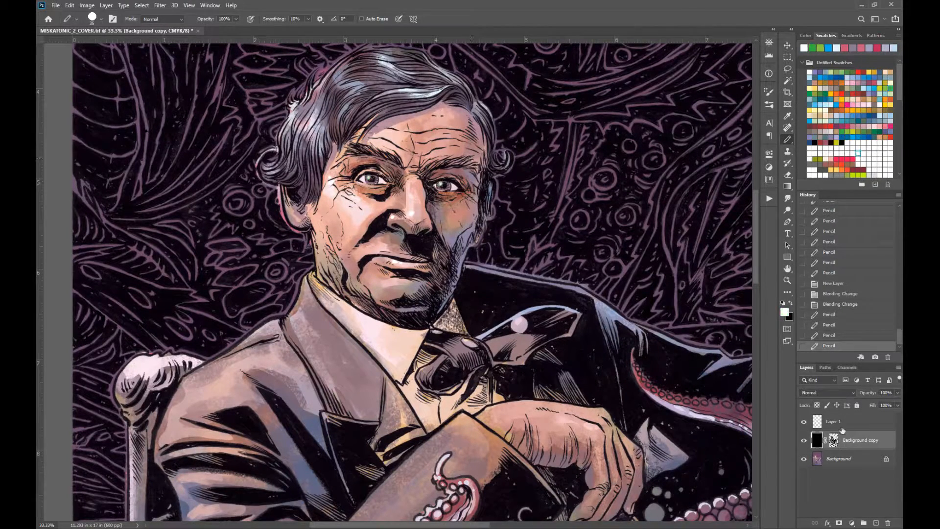
click(836, 423)
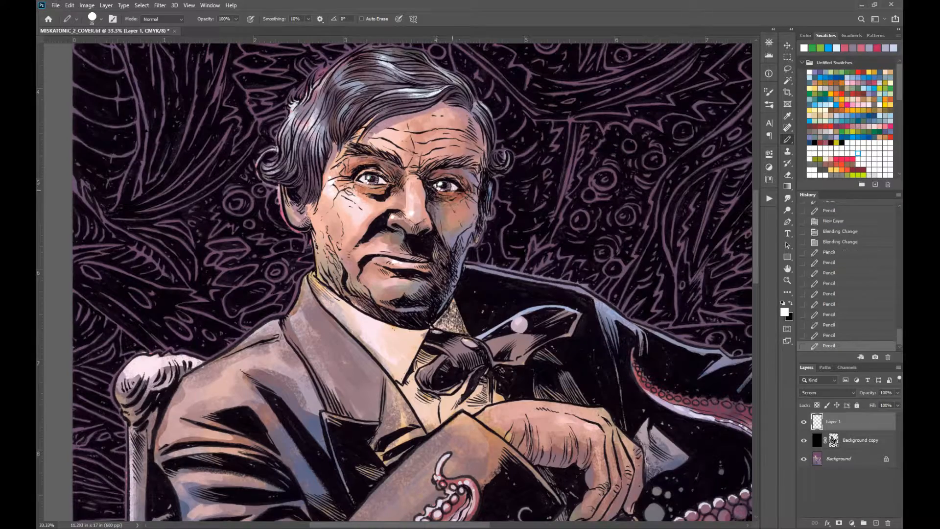
Choose a textured preset from the NORMCORE brush set and test it with a dab at the chin
click(787, 281)
alt+click(460, 372)
alt+click(460, 372)
click(788, 268)
drag(441, 431, 476, 373)
click(787, 140)
click(101, 19)
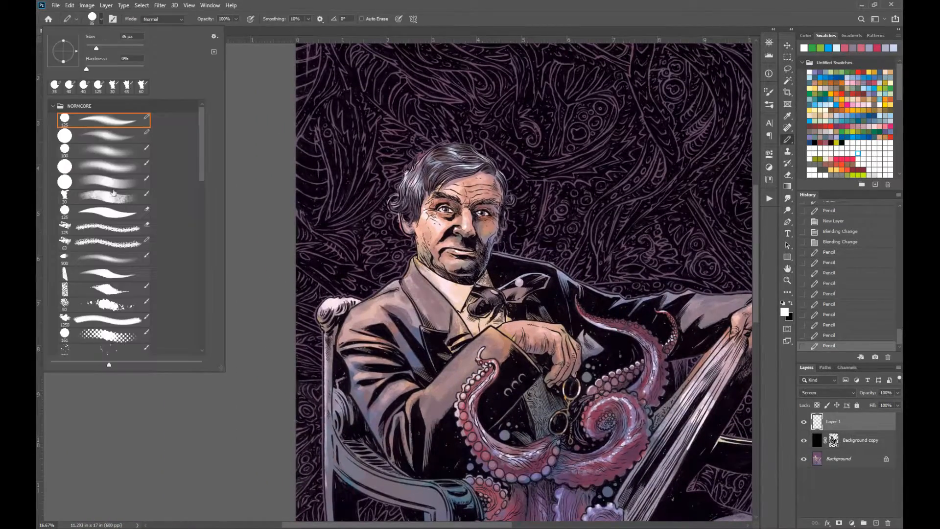
click(121, 361)
click(460, 265)
key(ctrl+z)
Sample a pink tone, enlarge the brush and paint beside the neck on the Background layer
alt+click(433, 230)
key(bracketright)
key(bracketright)
key(bracketright)
key(bracketright)
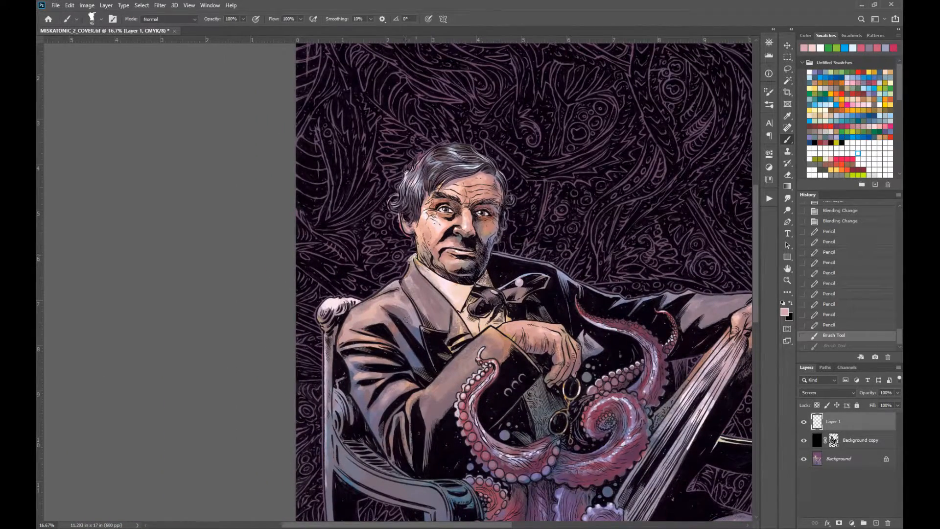
drag(411, 260, 406, 274)
key(ctrl+z)
click(852, 459)
click(417, 258)
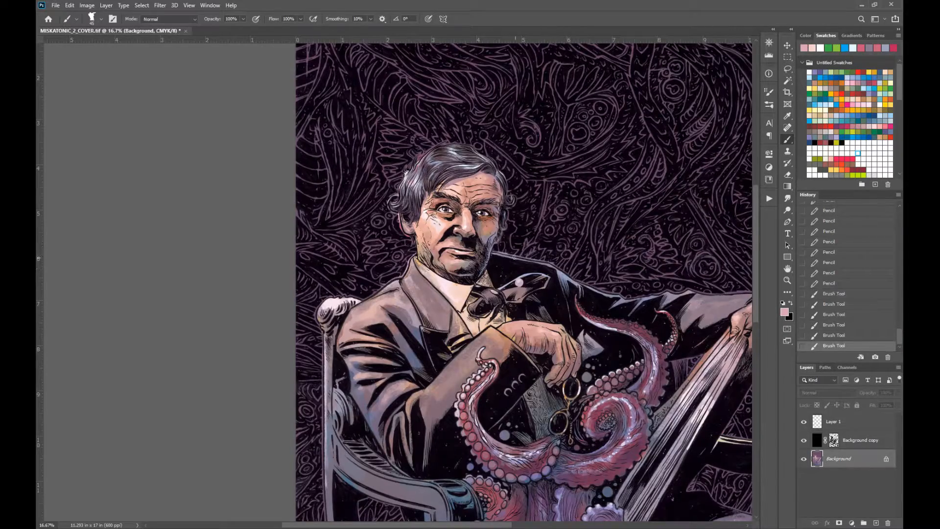
Brush pink over the background pattern beside the head and a sampled grey-purple along the edge of the hair
click(787, 268)
mouse_move(563, 313)
mouse_down()
mouse_move(435, 272)
mouse_move(471, 290)
mouse_up()
click(787, 139)
mouse_move(607, 217)
mouse_down()
mouse_move(627, 195)
mouse_move(646, 266)
mouse_up()
drag(354, 235, 349, 243)
key(ctrl+z)
alt+click(365, 198)
click(354, 218)
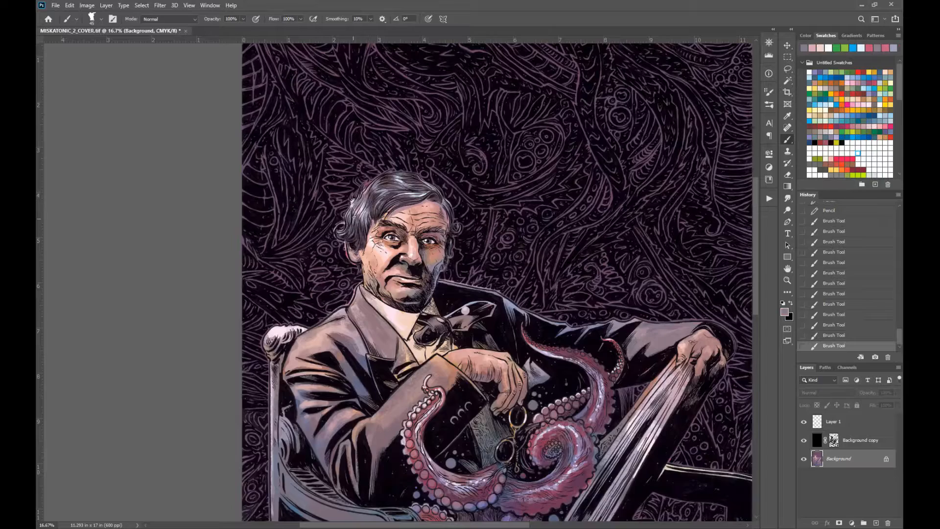
Sample muted tones and brush over the bright blue patch of floor beneath the chair
alt+click(540, 330)
drag(540, 330, 514, 238)
drag(492, 450, 503, 455)
alt+click(522, 374)
drag(619, 348, 560, 318)
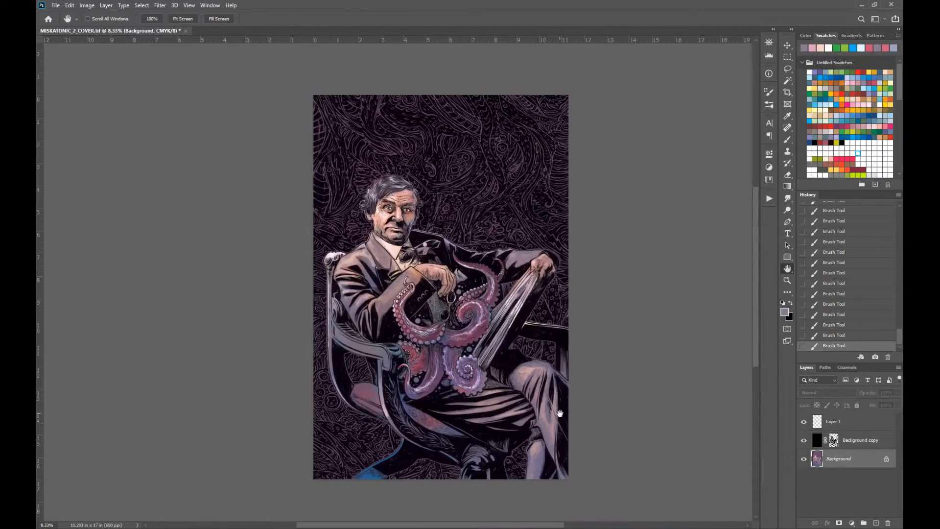
alt+click(372, 458)
drag(384, 464, 359, 495)
key(ctrl+z)
alt+click(358, 457)
alt+click(362, 465)
Brush sampled purple over the chair cushion, using Screen mode at 100% opacity
drag(362, 392, 391, 380)
alt+click(365, 399)
click(176, 19)
click(166, 108)
key(0)
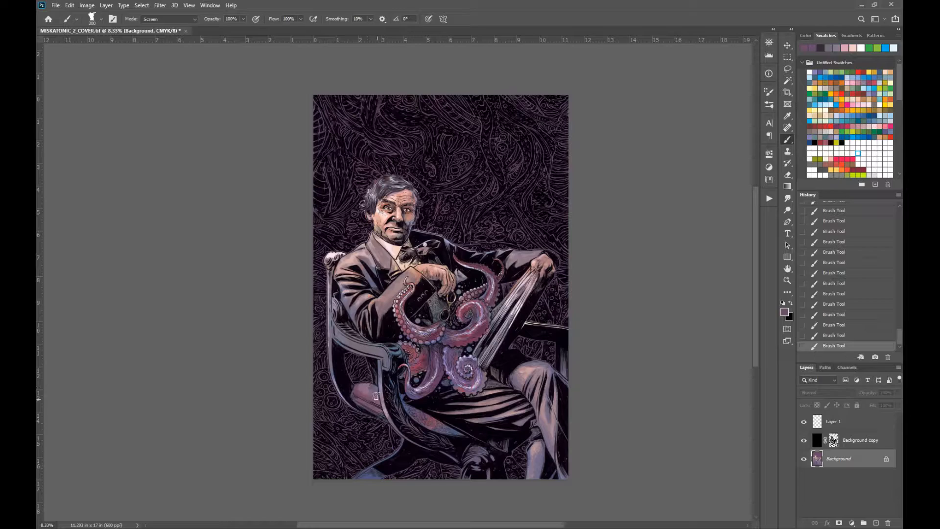
Return the brush to Normal mode, sample a pale pink around the suit sleeve and reduce the brush size
key(ctrl+plus)
key(ctrl+plus)
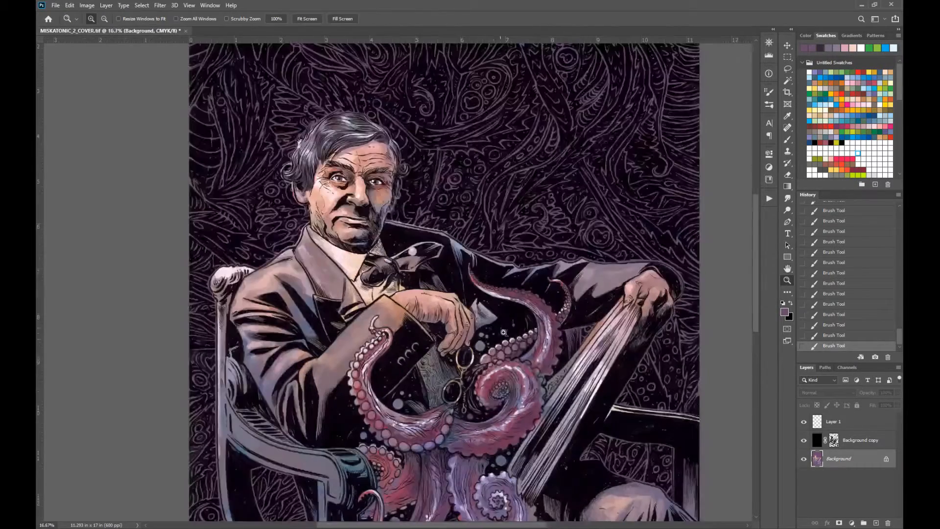
click(169, 19)
click(170, 28)
alt+click(350, 229)
mouse_move(350, 228)
mouse_down()
mouse_move(346, 255)
mouse_move(360, 262)
mouse_move(326, 297)
mouse_up()
alt+click(345, 255)
key(bracketleft)
key(bracketleft)
key(bracketleft)
key(bracketleft)
key(bracketleft)
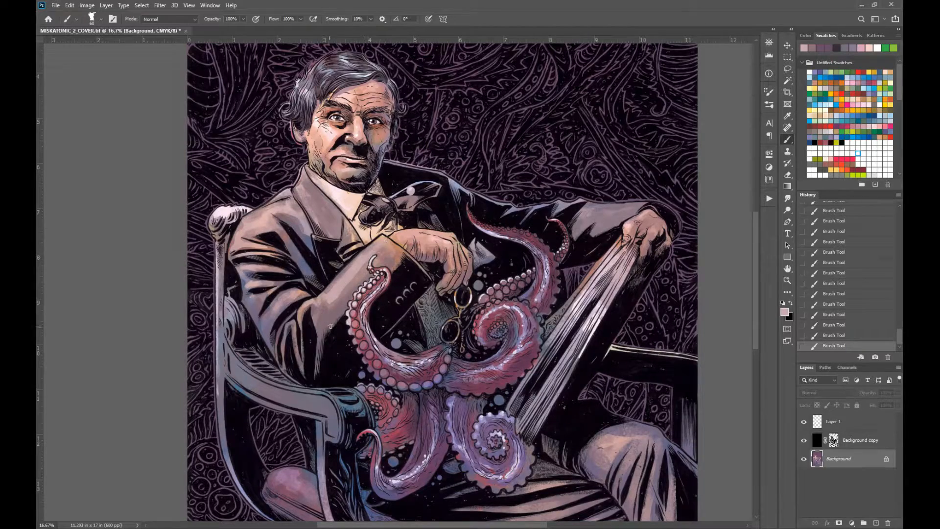
Lasso the patterned background area above the shoulder and the outstretched arm
ctrl+alt+click(480, 391)
drag(479, 392, 435, 420)
ctrl+click(399, 272)
key(w)
key(l)
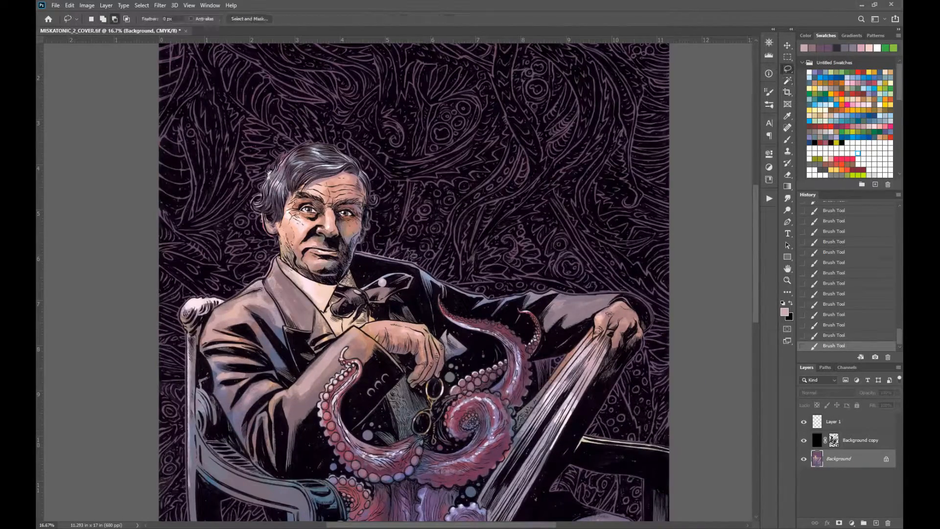
drag(381, 260, 453, 290)
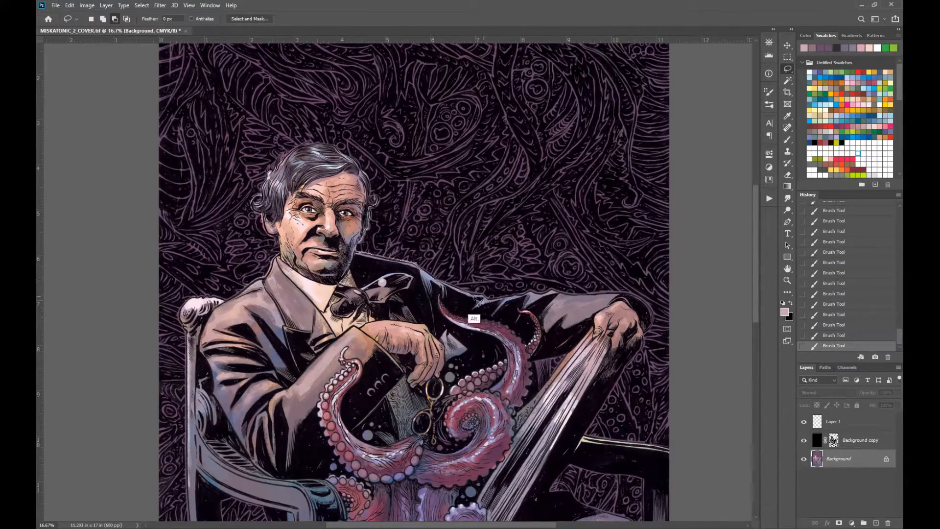
mouse_move(622, 293)
mouse_down()
mouse_move(372, 193)
mouse_move(358, 248)
mouse_move(416, 220)
mouse_up()
Sample a pink from the ear, add gradient glows to the selected background above the shoulder, and deselect
key(g)
alt+click(262, 221)
drag(358, 271, 417, 221)
drag(430, 293, 460, 239)
drag(519, 313, 529, 255)
key(ctrl+d)
Lasso the background beside the ear and chair-side shoulder, fill it with pink gradient glows, and deselect
ctrl+alt+click(453, 377)
ctrl+alt+click(455, 384)
key(l)
drag(358, 301, 334, 278)
key(g)
drag(357, 329, 338, 293)
drag(357, 329, 338, 294)
drag(356, 329, 338, 294)
key(ctrl+d)
Brush sampled tones along the shaded side of the face and jaw
drag(596, 425, 550, 323)
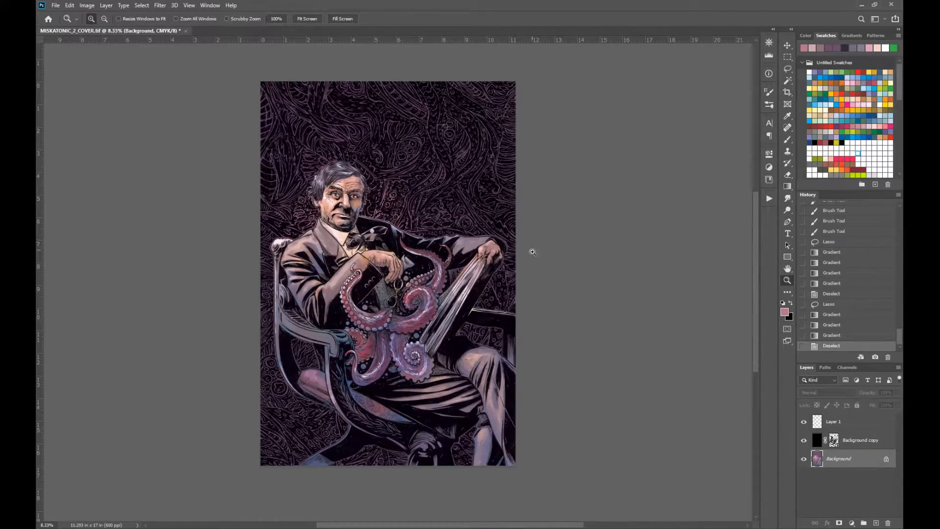
ctrl+click(353, 204)
ctrl+click(354, 204)
key(b)
alt+click(362, 232)
alt+click(370, 220)
mouse_move(372, 215)
mouse_down()
mouse_move(387, 196)
mouse_move(374, 197)
mouse_up()
key(ctrl+z)
drag(372, 196, 362, 208)
Brush a sampled skin tone near the brow, and refine the neck and collar with a smaller brush at 100% opacity
alt+click(316, 181)
drag(315, 175, 306, 183)
key(bracketleft)
key(bracketleft)
key(bracketleft)
key(bracketleft)
key(bracketleft)
key(0)
drag(285, 241, 320, 245)
mouse_move(304, 241)
mouse_down()
mouse_move(333, 248)
mouse_move(302, 260)
mouse_move(287, 249)
mouse_up()
alt+click(307, 282)
Sample a pale pink and draw Pencil highlights on the forehead
click(787, 280)
alt+click(469, 336)
alt+click(469, 335)
alt+click(469, 336)
click(787, 268)
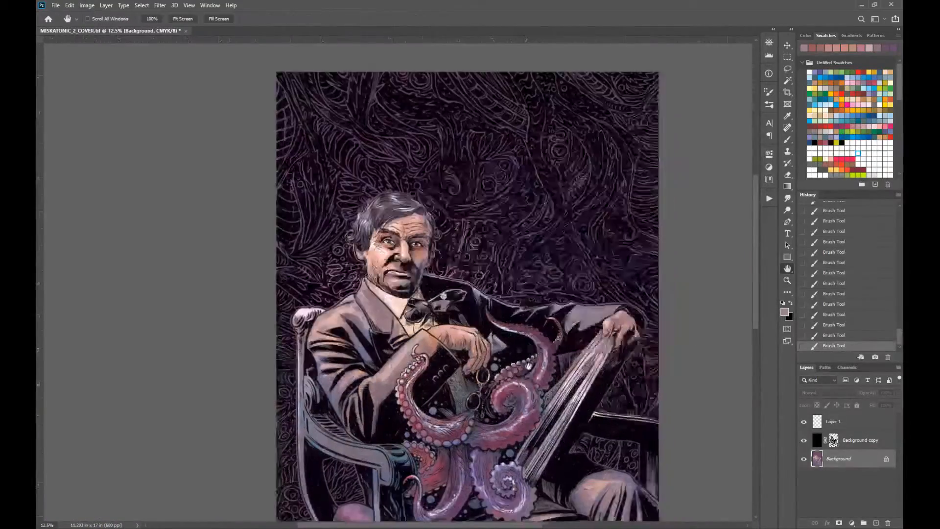
drag(547, 400, 531, 326)
click(787, 140)
alt+click(381, 151)
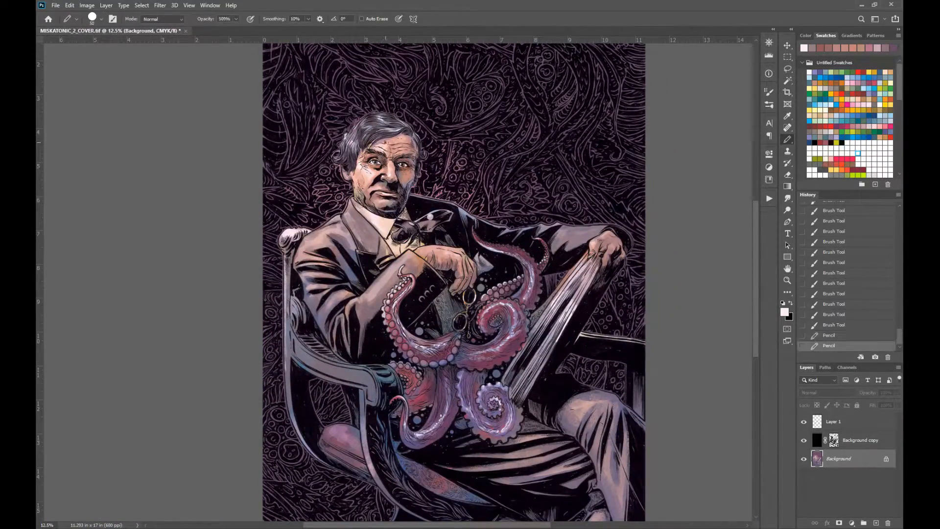
Choose the textured brush preset, sample a skin tone and brush across the middle of the forehead
ctrl+click(399, 167)
ctrl+click(399, 166)
ctrl+click(399, 166)
drag(399, 167, 426, 267)
click(101, 19)
click(93, 195)
alt+click(386, 204)
drag(399, 211, 416, 217)
drag(415, 219, 432, 225)
Brush sampled pale skin tones along the forehead just below the hairline
alt+click(412, 236)
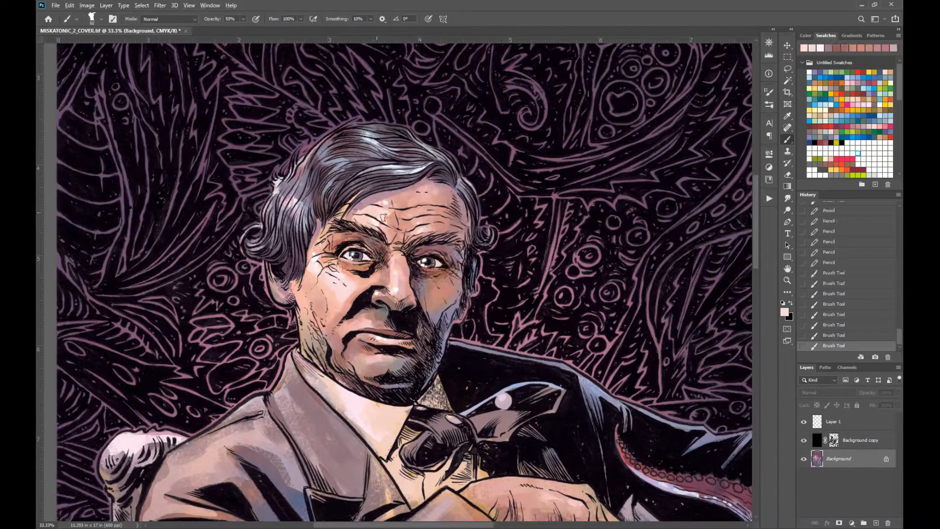
drag(366, 207, 397, 196)
drag(402, 193, 422, 188)
alt+click(416, 201)
Try dabbing a tone sampled from the ear onto the nose
alt+click(275, 293)
click(403, 287)
key(ctrl+z)
Recolor the fine cheek, jaw and brow lines with a red swatch using the Pencil on the Background copy layer
key(shift+b)
click(865, 72)
key(alt+bracketright)
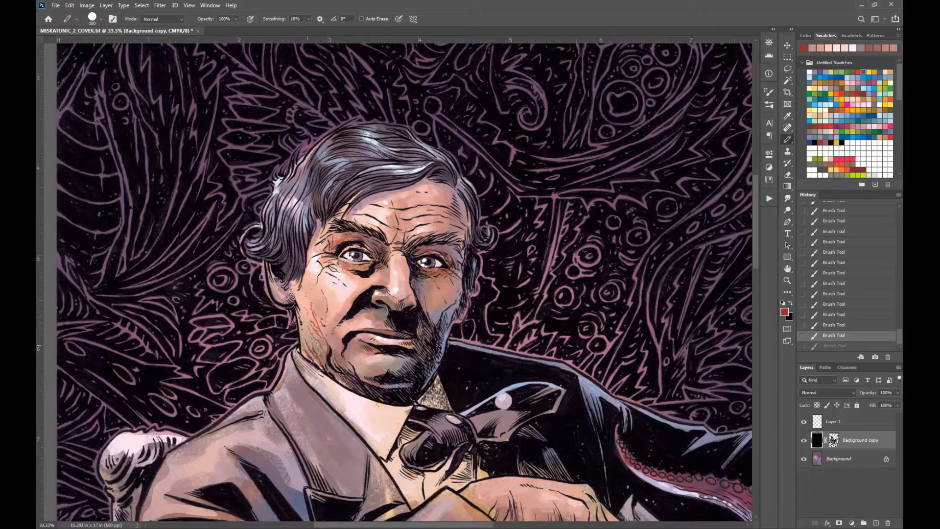
drag(317, 359, 342, 381)
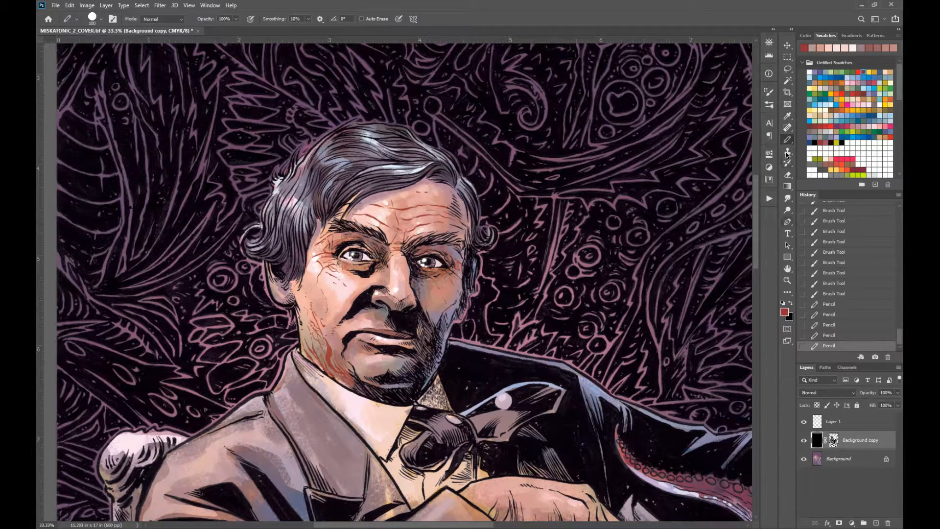
Lasso the red cheek and jaw lines on the Background copy layer and fade them toward black with gradients
key(l)
click(814, 143)
key(g)
drag(306, 294, 320, 325)
drag(340, 392, 323, 338)
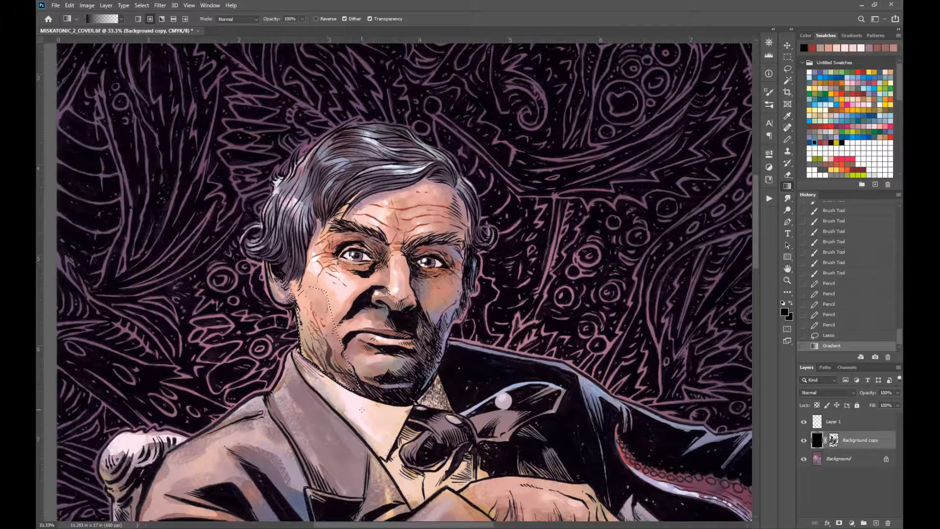
key(ctrl+d)
Lasso the fine lines around the shadowed temple and eye and darken them with short black gradients
key(l)
drag(334, 230, 314, 253)
key(g)
drag(329, 298, 328, 269)
drag(324, 232, 327, 259)
key(ctrl+d)
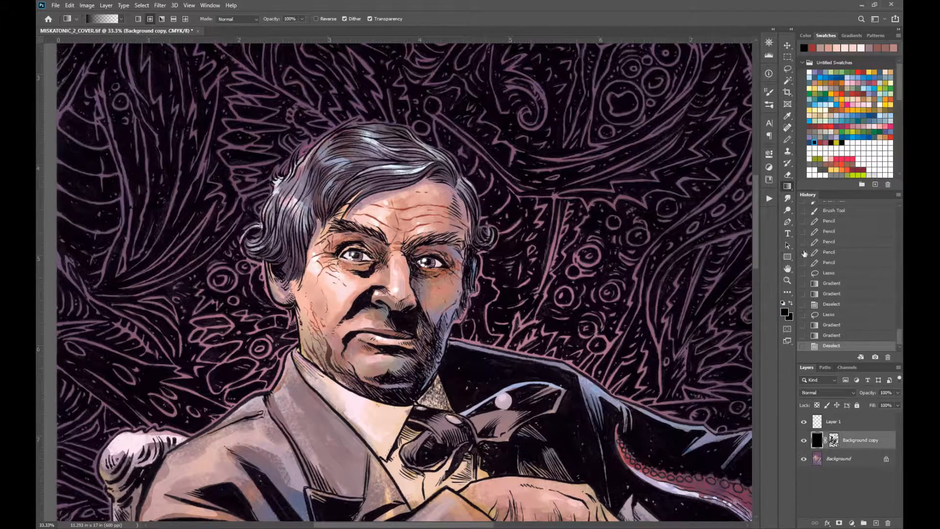
Lasso the facial line work between brow and mouth and blend black gradients in from the cheek, nose and mouth
mouse_move(360, 208)
mouse_down()
mouse_move(335, 286)
mouse_move(364, 322)
mouse_move(339, 280)
mouse_up()
key(l)
key(g)
drag(380, 337, 378, 313)
drag(325, 294, 348, 303)
drag(411, 328, 396, 304)
key(ctrl+d)
Lasso the remaining lines on the bearded side of the jaw and darken them with a black gradient
key(z)
alt+click(445, 376)
click(450, 380)
key(l)
mouse_move(422, 344)
mouse_down()
mouse_move(405, 365)
mouse_move(423, 338)
mouse_up()
key(g)
key(ctrl+d)
key(z)
alt+click(499, 373)
key(h)
drag(530, 371, 480, 187)
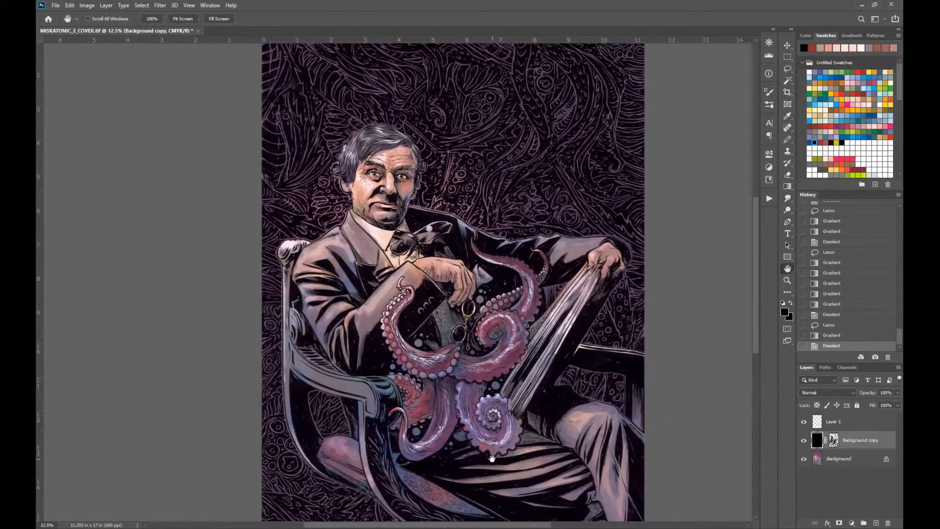
Draw a sampled mauve-pink along the far chair arm and the nearby book edge with the Pencil on the Background layer
click(787, 139)
alt+click(416, 231)
alt+click(339, 181)
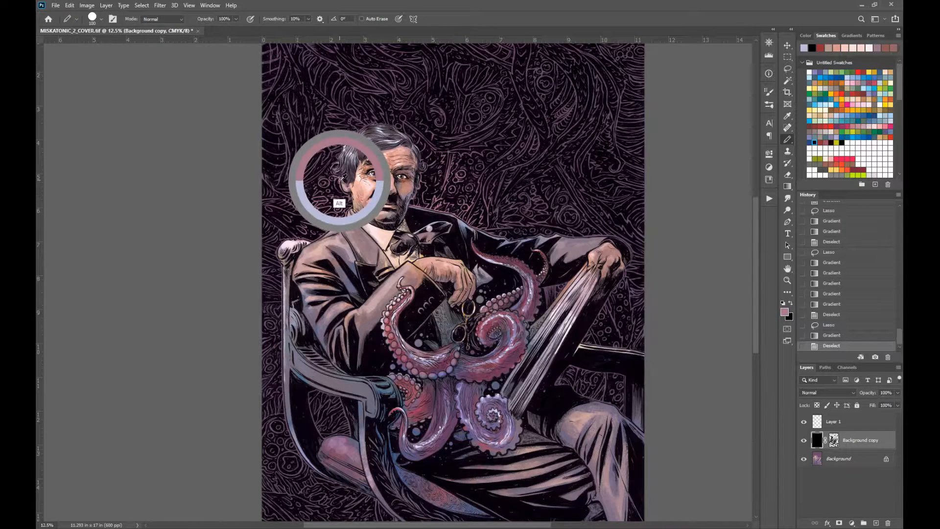
key(ctrl+z)
key(alt+[)
drag(579, 346, 653, 349)
drag(601, 307, 617, 285)
mouse_move(617, 284)
mouse_down()
mouse_move(603, 318)
mouse_move(513, 328)
mouse_up()
Choose a textured brush preset and paint sampled pale lavender highlights along the near armrest, reducing the opacity to 50%
click(787, 280)
alt+click(603, 369)
click(787, 269)
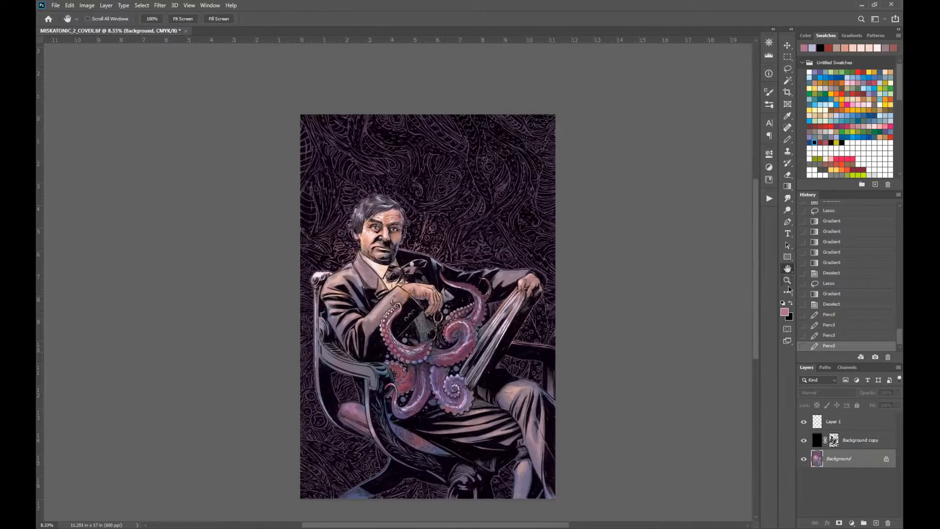
click(787, 281)
click(431, 384)
click(787, 140)
alt+click(279, 342)
click(102, 19)
click(128, 220)
mouse_move(265, 318)
mouse_down()
mouse_move(270, 343)
mouse_move(318, 368)
mouse_up()
alt+click(272, 343)
drag(314, 363, 338, 377)
mouse_move(337, 376)
mouse_down()
mouse_move(350, 388)
mouse_move(368, 372)
mouse_up()
alt+click(269, 228)
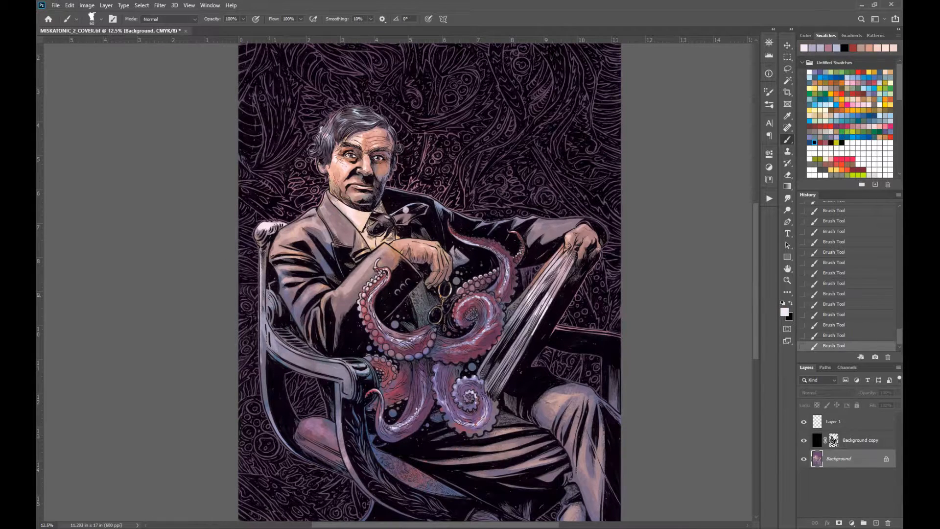
alt+click(365, 368)
key(5)
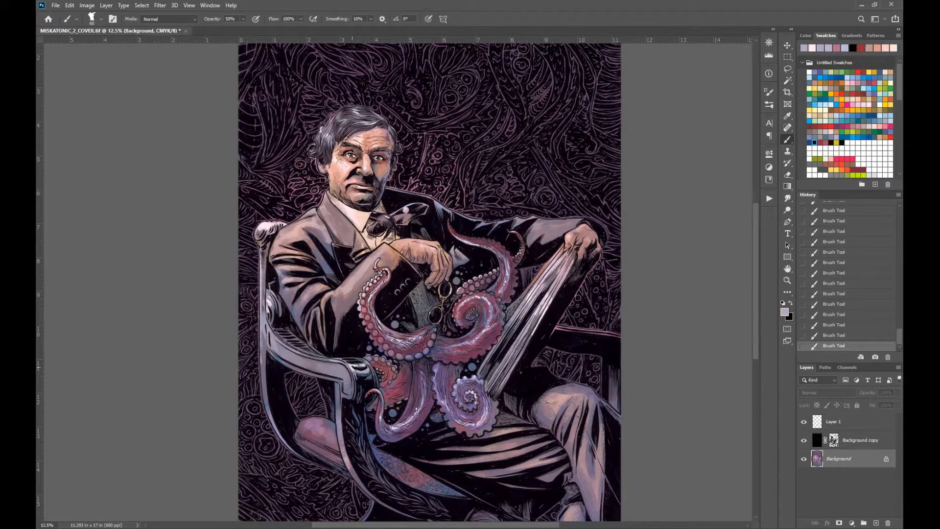
Try a stroke of pink sampled near the bow tie with a brush enlarged to 150 px at 50% opacity
click(788, 270)
mouse_move(551, 468)
mouse_down()
mouse_move(525, 420)
mouse_move(534, 433)
mouse_up()
click(788, 140)
alt+click(384, 213)
key(bracketright)
key(bracketright)
key(bracketright)
key(bracketright)
key(bracketright)
key(bracketright)
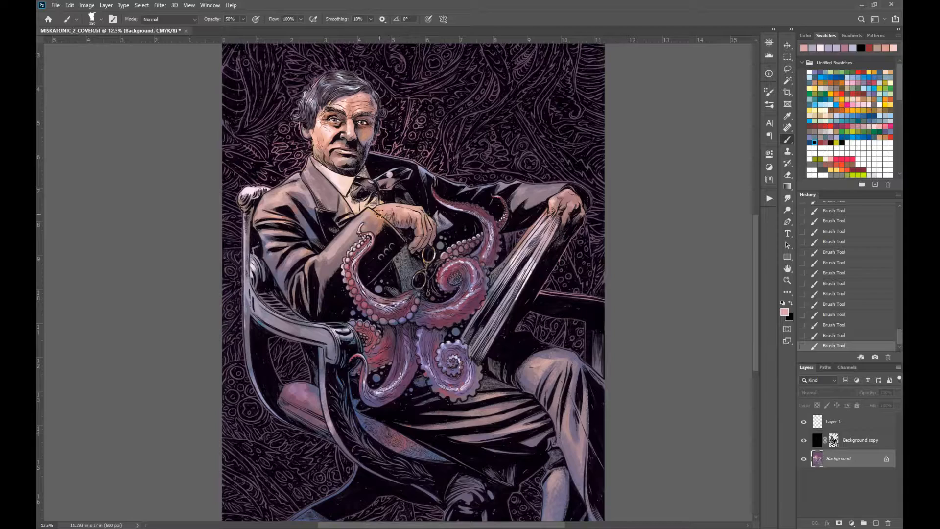
key(ctrl+z)
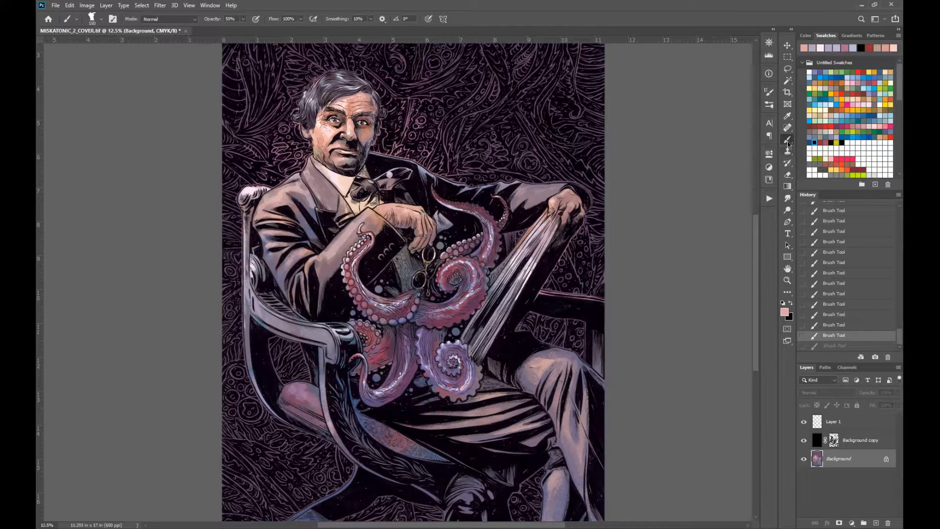
Brush a near-white highlight along the upper edge of the book's pages at 100% opacity
key(0)
drag(532, 226, 507, 261)
click(787, 281)
alt+click(503, 353)
alt+click(503, 353)
click(480, 349)
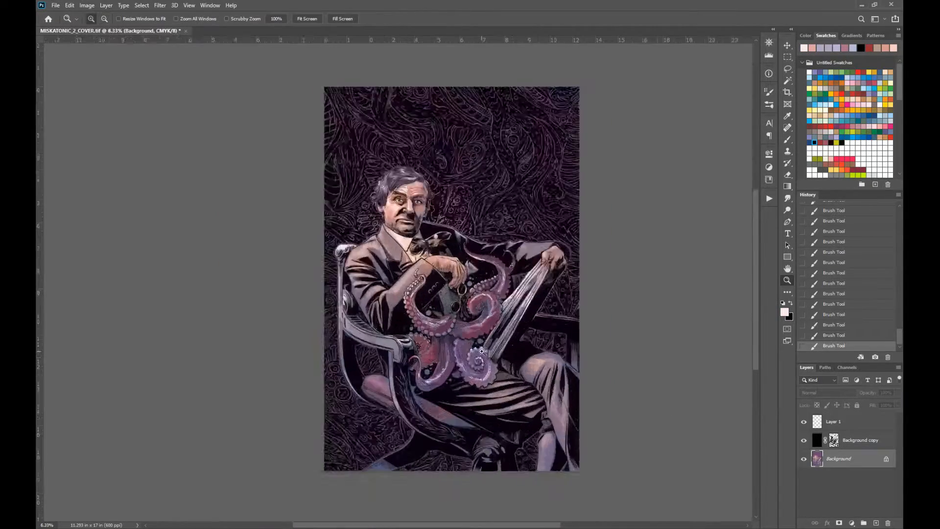
click(481, 349)
click(480, 349)
Lasso the whole tentacle cluster on the Background layer, tracing its curls, suckers and thin tips
click(788, 69)
click(787, 281)
alt+click(540, 395)
alt+click(539, 394)
click(787, 269)
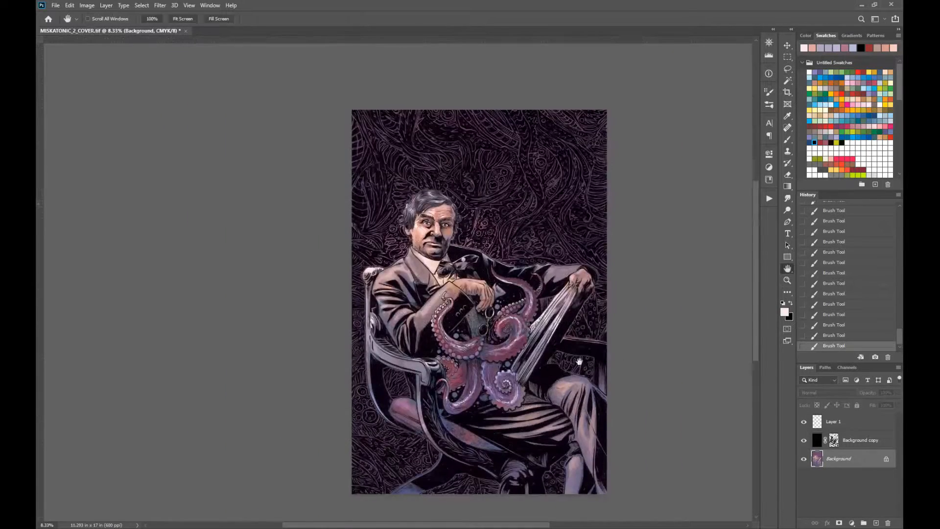
drag(579, 361, 513, 344)
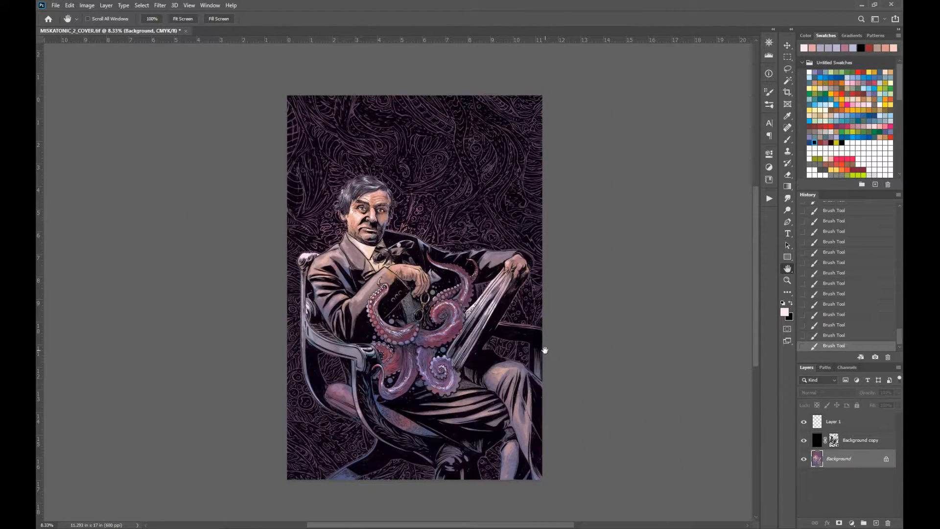
key(z)
click(428, 320)
key(l)
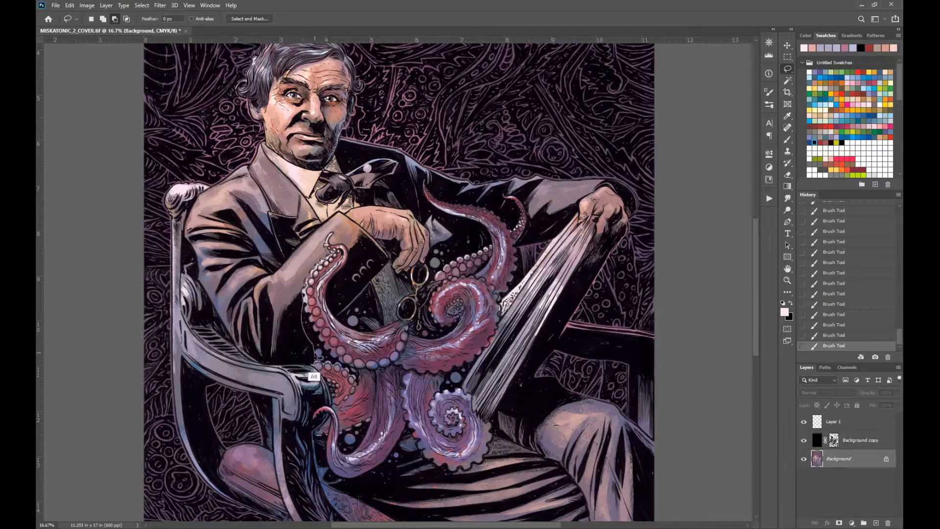
mouse_move(326, 425)
mouse_down()
mouse_move(390, 465)
mouse_move(432, 465)
mouse_up()
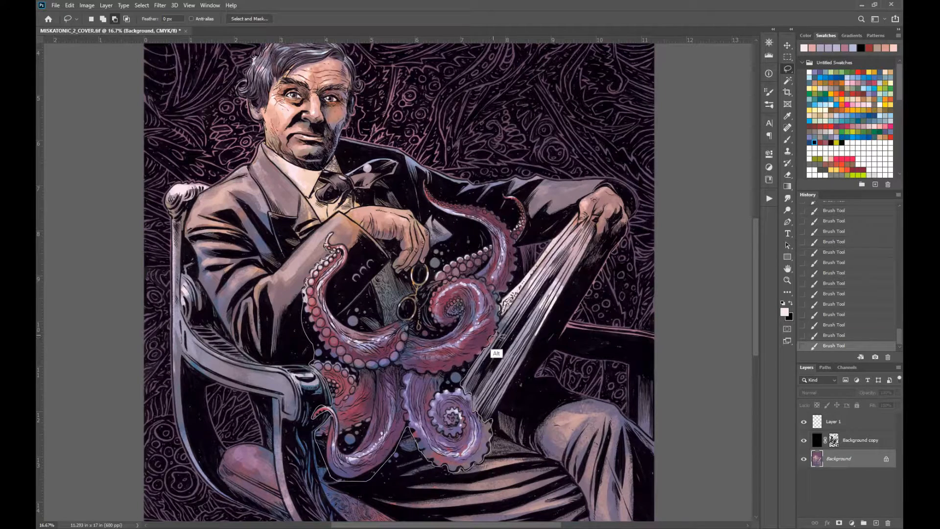
mouse_move(519, 241)
mouse_down()
mouse_move(506, 196)
mouse_move(429, 202)
mouse_up()
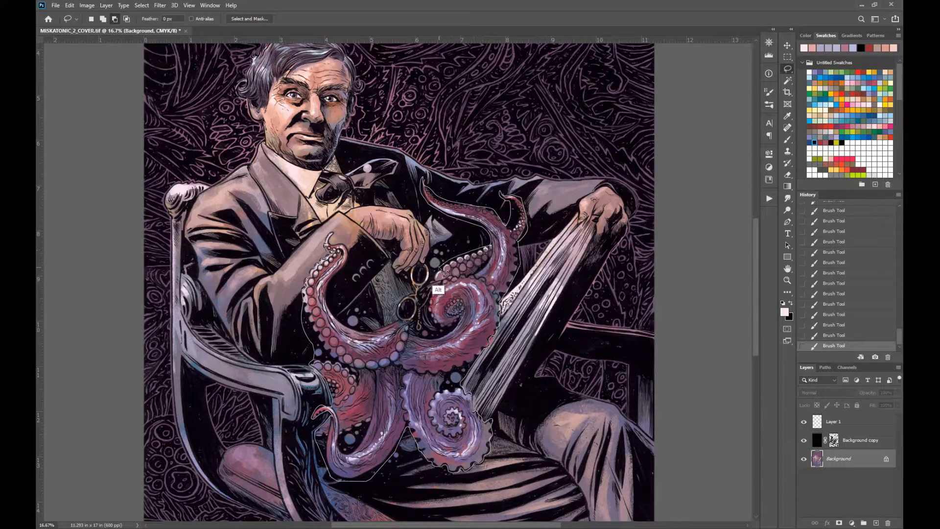
drag(376, 331, 329, 234)
mouse_move(329, 234)
mouse_down()
mouse_move(338, 247)
mouse_move(327, 240)
mouse_up()
drag(327, 240, 333, 255)
Adjust the color balance of the selected tentacles
key(z)
alt+click(511, 388)
alt+click(511, 387)
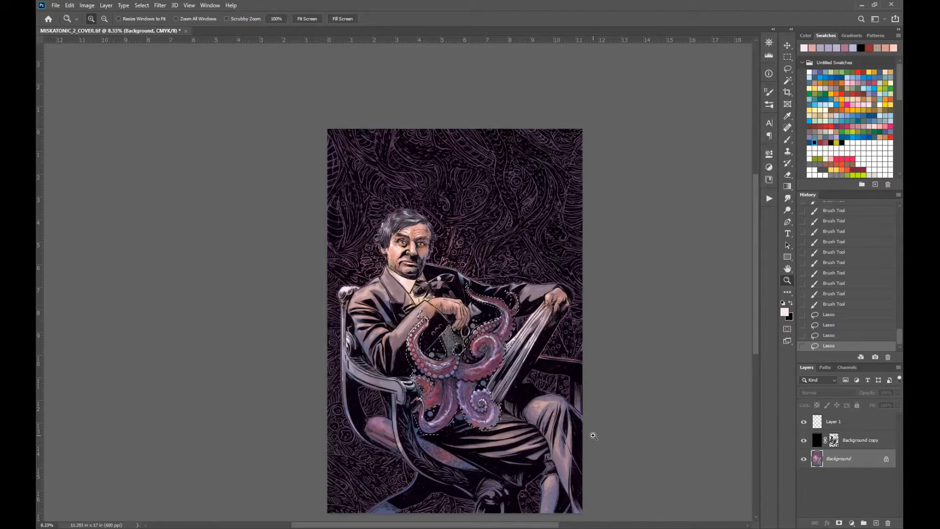
key(ctrl+b)
click(707, 158)
key(ctrl+u)
drag(683, 148, 733, 150)
Tint the selected tentacles with faded fills of a dark blue swatch and clear the selection
click(787, 119)
click(875, 115)
key(alt+BackSpace)
key(alt+BackSpace)
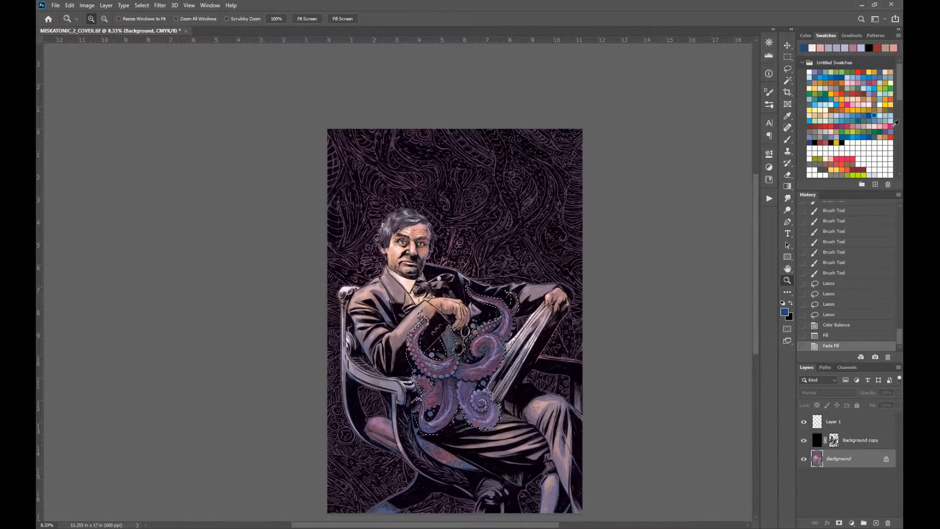
key(ctrl+d)
Touch up the sleeve edge beside the raised tentacle's suckers with small strokes of sampled tones
alt+click(411, 299)
click(412, 293)
click(407, 296)
click(401, 296)
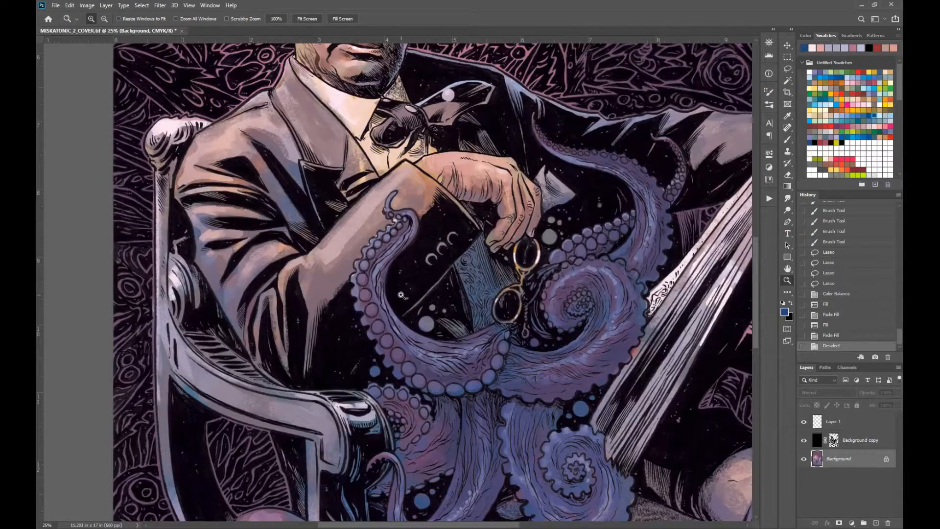
click(786, 141)
alt+click(350, 255)
drag(361, 253, 359, 259)
drag(363, 252, 360, 257)
alt+click(397, 249)
drag(361, 252, 357, 256)
alt+click(352, 253)
drag(359, 251, 358, 255)
drag(361, 249, 358, 253)
Lasso highlight shapes on the raised tentacle's tip, its suckers and the ridges along its lower curve
click(787, 70)
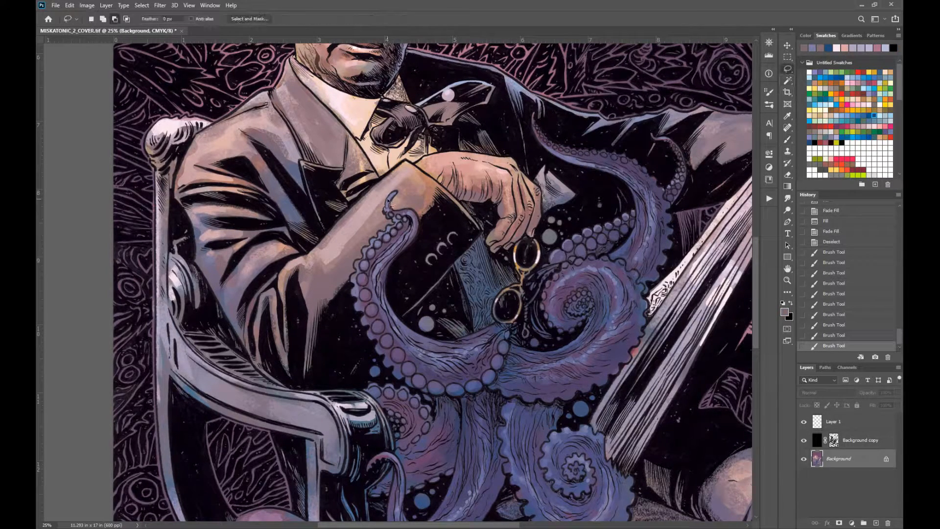
mouse_move(404, 216)
mouse_down()
mouse_move(387, 210)
mouse_move(394, 194)
mouse_up()
mouse_move(393, 212)
mouse_down()
mouse_move(413, 212)
mouse_move(398, 216)
mouse_up()
drag(411, 216, 376, 240)
mouse_move(352, 275)
mouse_down()
mouse_move(379, 240)
mouse_move(409, 223)
mouse_up()
mouse_move(373, 261)
mouse_down()
mouse_move(397, 239)
mouse_move(376, 264)
mouse_up()
mouse_move(375, 264)
mouse_down()
mouse_move(381, 302)
mouse_move(355, 285)
mouse_move(367, 317)
mouse_move(362, 281)
mouse_move(451, 372)
mouse_move(382, 305)
mouse_up()
mouse_move(392, 313)
mouse_down()
mouse_move(456, 348)
mouse_move(479, 335)
mouse_move(469, 351)
mouse_up()
alt+click(468, 365)
Apply a light blue gradient across the selected tentacle highlights and clear the selection
key(g)
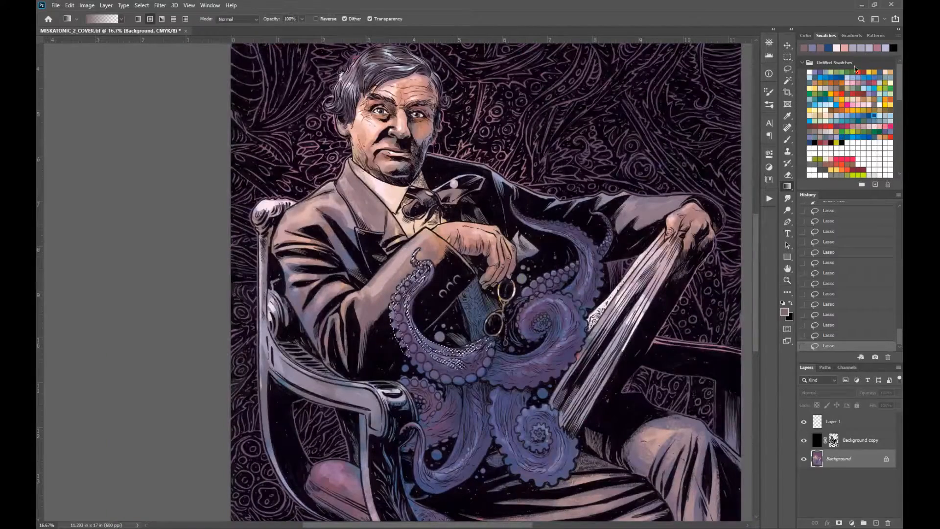
click(825, 105)
drag(427, 299, 468, 360)
key(ctrl+d)
Brush sampled dark and purple tones around the raised tentacle's tip at 50% opacity
key(b)
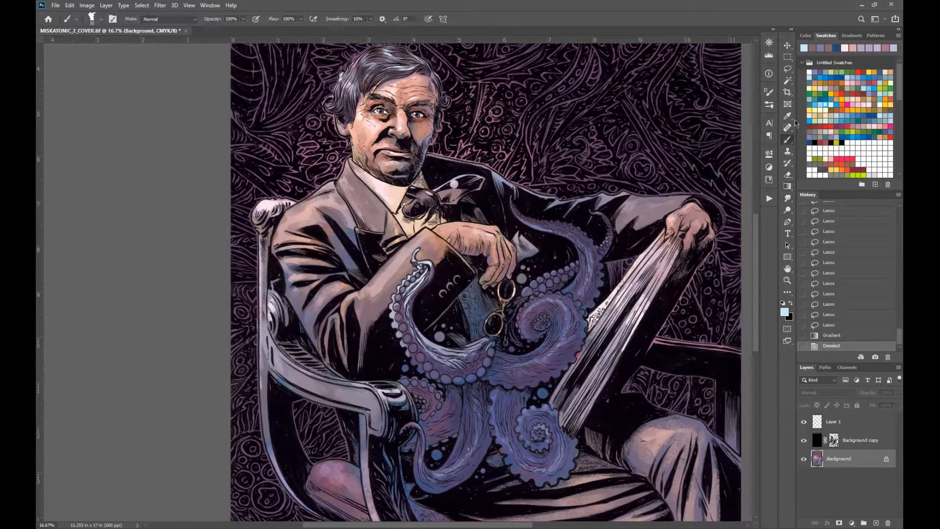
alt+click(412, 283)
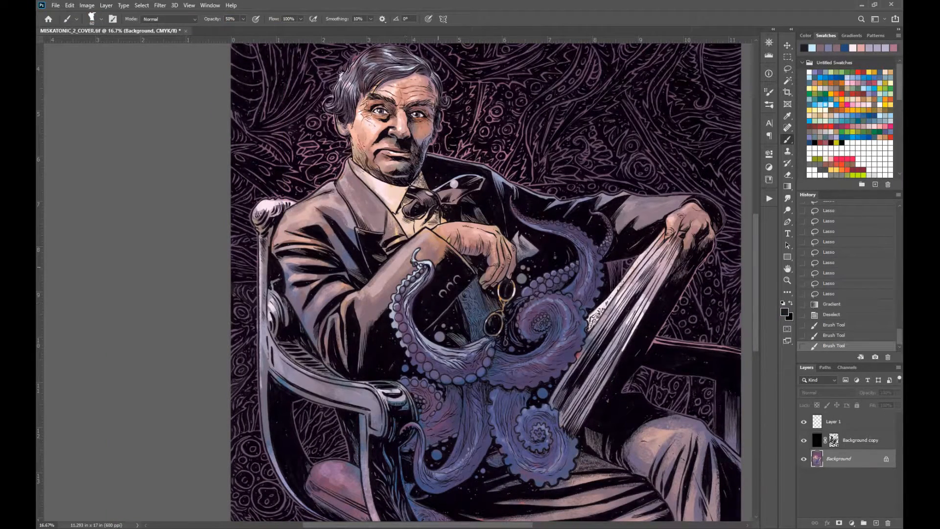
alt+click(428, 281)
drag(424, 287, 417, 279)
Set up a 30 px brush in Screen mode with a pale tone sampled from the raised tentacle's tip
key(z)
alt+click(552, 373)
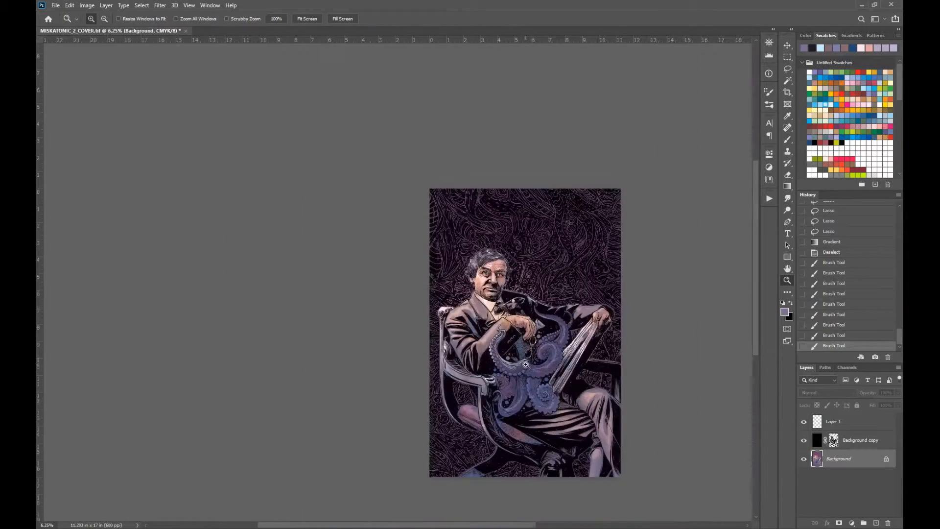
click(528, 367)
key(b)
alt+click(455, 270)
key(bracketleft)
key(bracketleft)
click(169, 20)
click(160, 80)
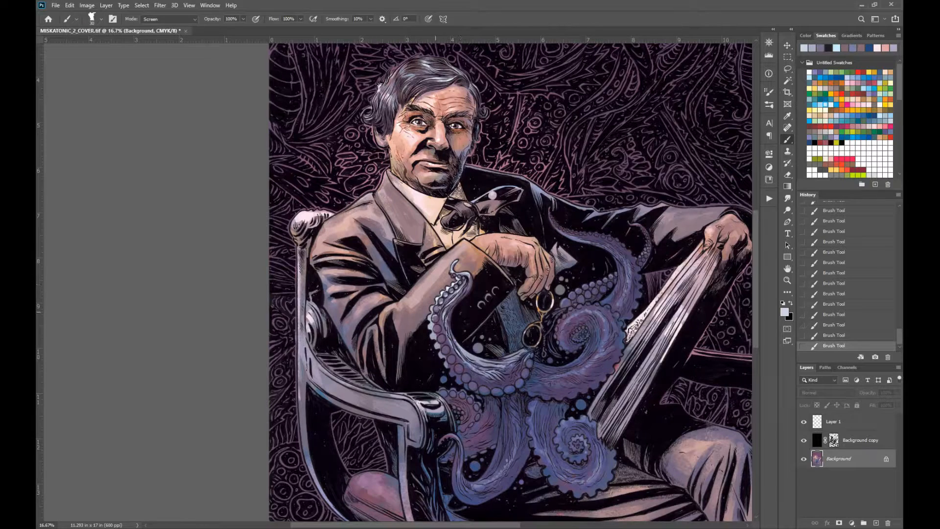
Paint tones sampled from the raised tentacle along its outer suckers and lower curve
alt+click(435, 318)
alt+click(438, 317)
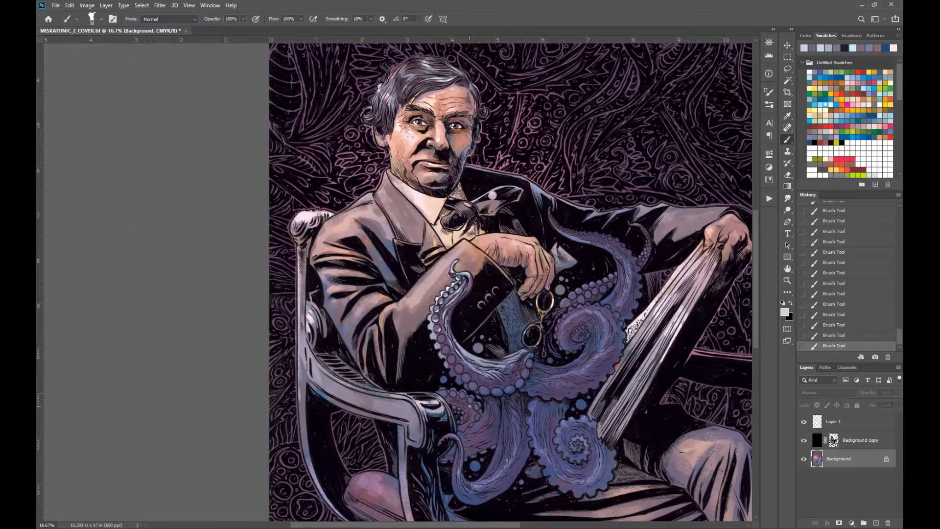
alt+click(440, 354)
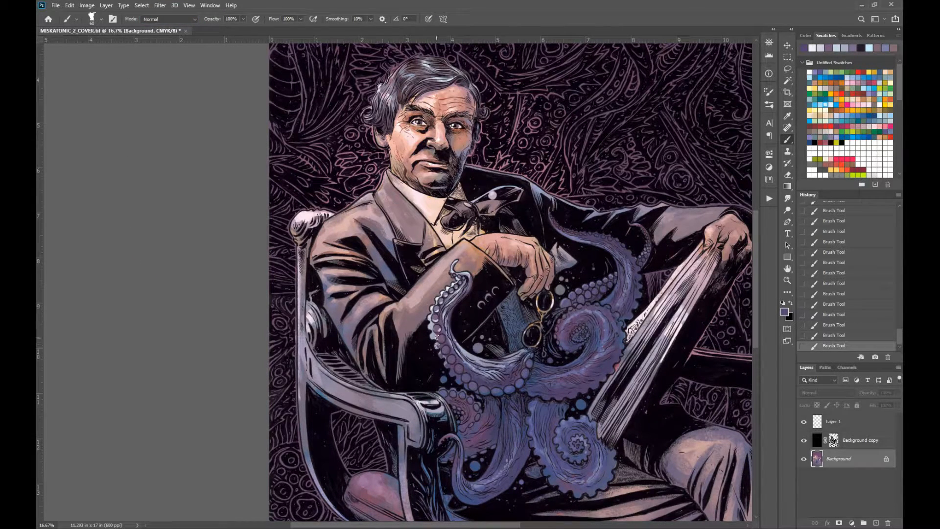
alt+click(448, 363)
drag(470, 353, 483, 358)
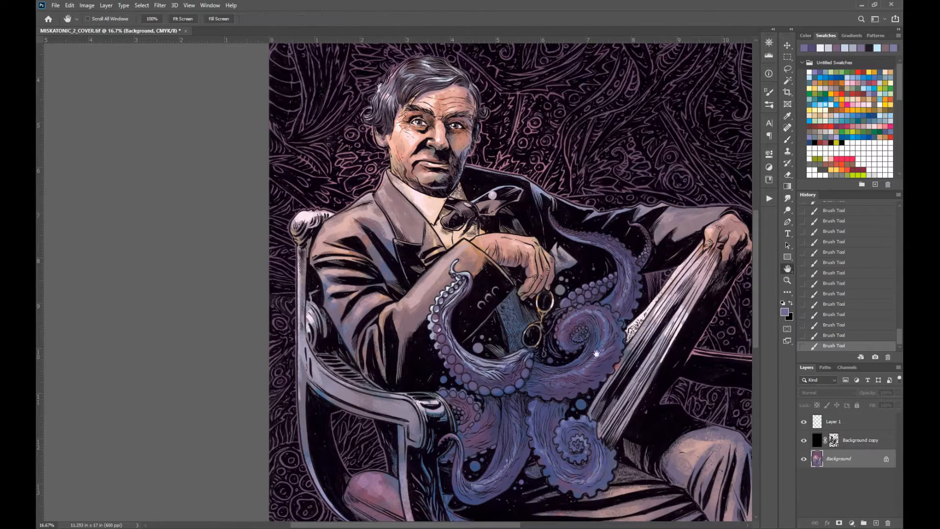
Try lasso selections of the suckers and ridges on the upper coiled tentacle, then clear them
mouse_move(596, 352)
mouse_down()
mouse_move(506, 295)
mouse_move(539, 273)
mouse_move(533, 336)
mouse_up()
alt+click(355, 256)
click(481, 249)
key(l)
mouse_move(478, 311)
mouse_down()
mouse_move(469, 312)
mouse_move(500, 295)
mouse_up()
drag(507, 289, 511, 289)
drag(496, 303, 502, 302)
mouse_move(511, 295)
mouse_down()
mouse_move(518, 289)
mouse_move(542, 316)
mouse_up()
key(ctrl+d)
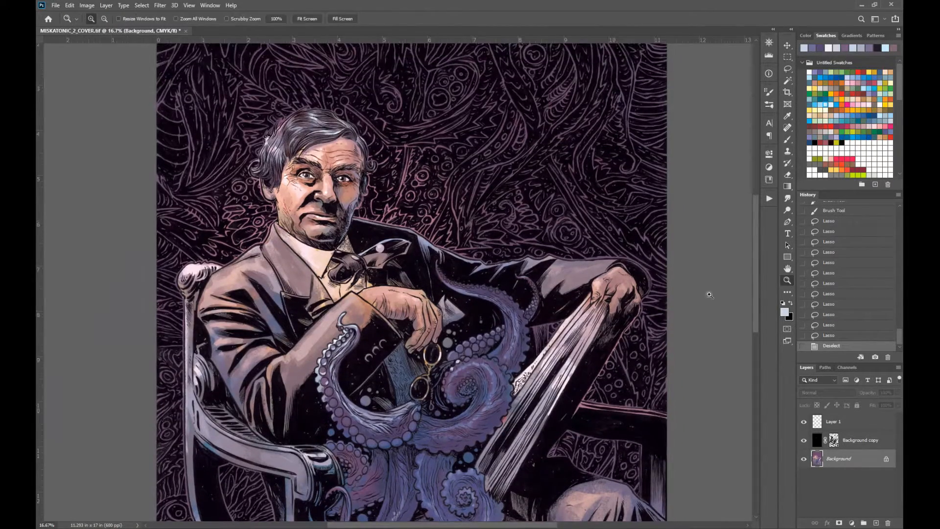
Shade lassoed areas of the small curled tentacle beside the outstretched sleeve with a gradient, and clear the selection
ctrl+click(542, 316)
drag(532, 272, 505, 252)
drag(535, 288, 523, 307)
key(g)
mouse_move(511, 254)
mouse_down()
mouse_move(528, 303)
mouse_move(521, 260)
mouse_up()
key(ctrl+d)
Brush highlights along the small curled tentacle's base and the row of suckers behind the spiral tentacle
key(b)
drag(524, 301, 521, 305)
drag(520, 308, 523, 310)
drag(523, 316, 483, 334)
drag(474, 335, 469, 338)
drag(446, 346, 449, 345)
drag(434, 350, 420, 361)
Undo the last three strokes and repaint the suckers behind the spiral tentacle with a larger brush
key(ctrl+z)
key(ctrl+z)
key(ctrl+z)
key(bracketright)
key(bracketright)
key(bracketright)
drag(407, 376, 413, 373)
drag(427, 369, 442, 358)
alt+click(454, 352)
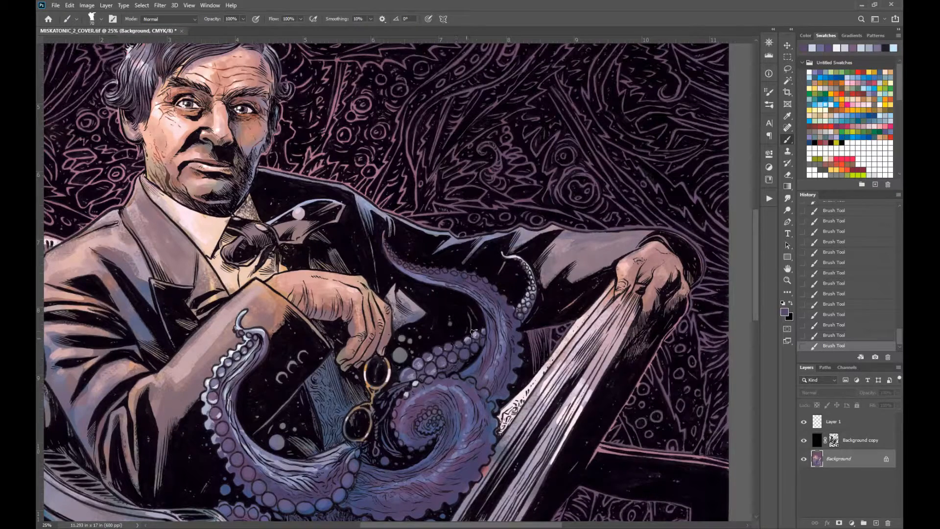
Sample tentacle tones and lasso the outer ridge of the upper tentacle from its tip down to the bend
alt+click(412, 372)
ctrl+alt+click(463, 415)
drag(479, 338, 506, 341)
ctrl+click(506, 340)
alt+click(439, 312)
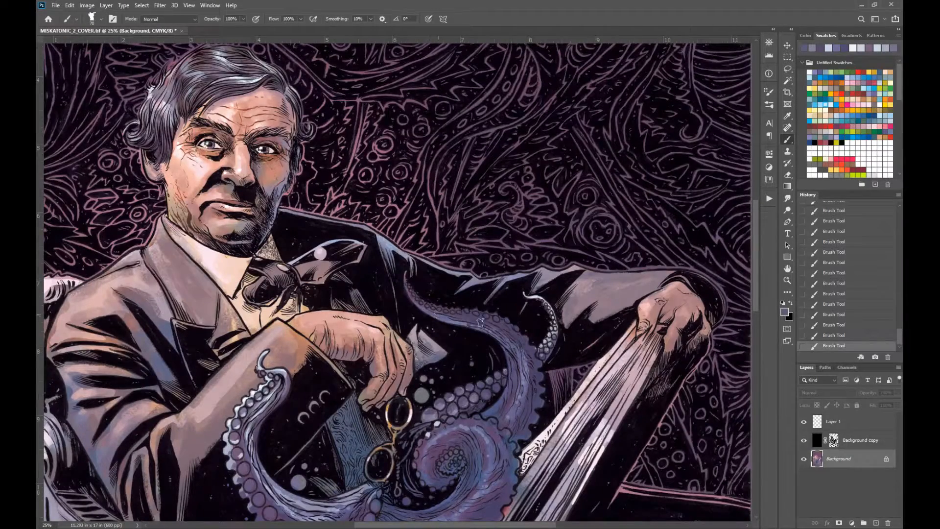
alt+click(535, 292)
key(l)
mouse_move(419, 305)
mouse_down()
mouse_move(514, 372)
mouse_move(404, 267)
mouse_up()
drag(439, 317, 424, 307)
drag(448, 314, 518, 341)
mouse_move(500, 331)
mouse_down()
mouse_move(526, 355)
mouse_move(534, 382)
mouse_up()
drag(521, 344, 529, 403)
drag(520, 352, 516, 427)
Lighten the selected ridge of the upper tentacle with a gradient in a sampled pale tone, undoing the unsuccessful tries
key(g)
key(ctrl+z)
mouse_move(478, 263)
mouse_down()
mouse_move(521, 342)
mouse_move(519, 362)
mouse_up()
alt+click(263, 355)
key(ctrl+z)
click(238, 19)
click(243, 27)
drag(450, 289, 489, 495)
Brush pale highlights along the upper tentacle's suckers from its tip to the bend, using tones sampled from the artwork
key(b)
alt+click(410, 300)
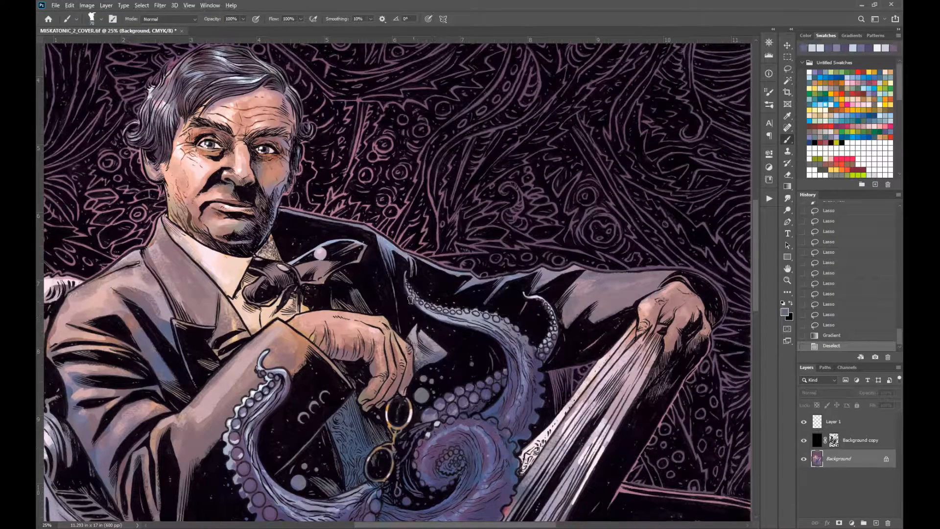
drag(470, 315, 514, 335)
alt+click(260, 388)
key(bracketleft)
drag(407, 283, 454, 312)
key(ctrl+space)
ctrl+click(484, 309)
drag(458, 313, 499, 320)
drag(501, 320, 536, 336)
mouse_move(548, 343)
mouse_down()
mouse_move(555, 350)
mouse_move(542, 349)
mouse_move(559, 360)
mouse_up()
Highlight the outer suckers around the upper tentacle's bend with a smaller brush
key(bracketleft)
key(bracketleft)
key(bracketleft)
mouse_move(560, 362)
mouse_down()
mouse_move(574, 371)
mouse_move(583, 419)
mouse_up()
key(alt+space)
Paint sampled tones along the spiral tentacle's upper rim with a larger brush at 100% opacity
alt+click(569, 388)
key(bracketright)
key(bracketright)
key(bracketright)
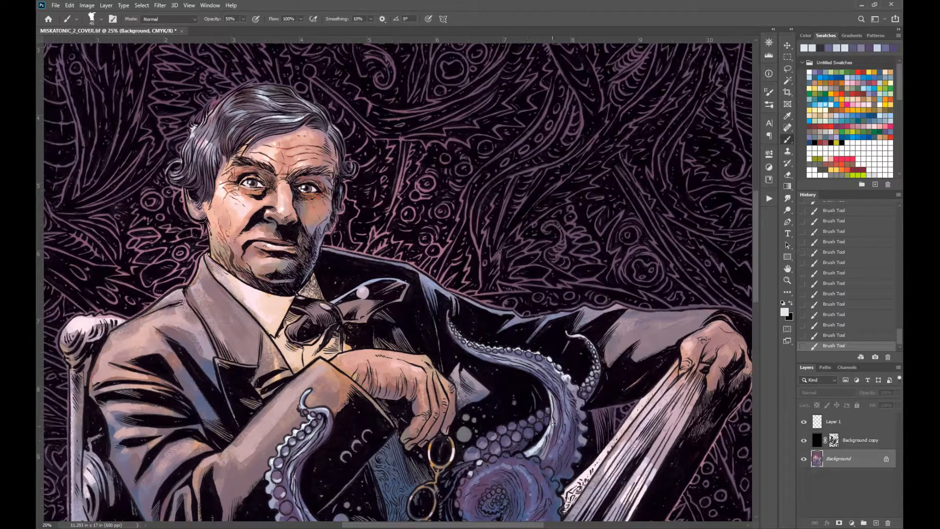
key(0)
alt+click(544, 445)
drag(608, 346, 603, 159)
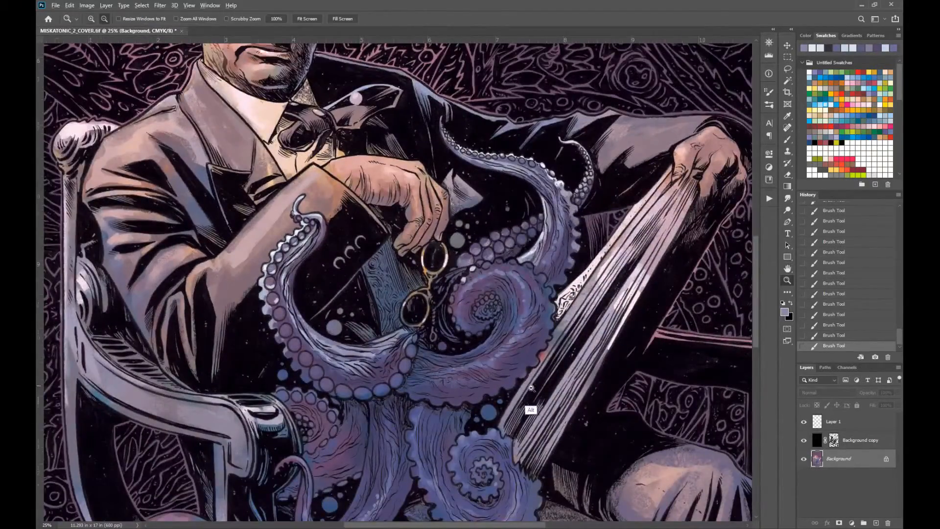
alt+click(533, 405)
mouse_move(594, 454)
mouse_down()
mouse_move(548, 397)
mouse_move(557, 408)
mouse_up()
alt+click(501, 212)
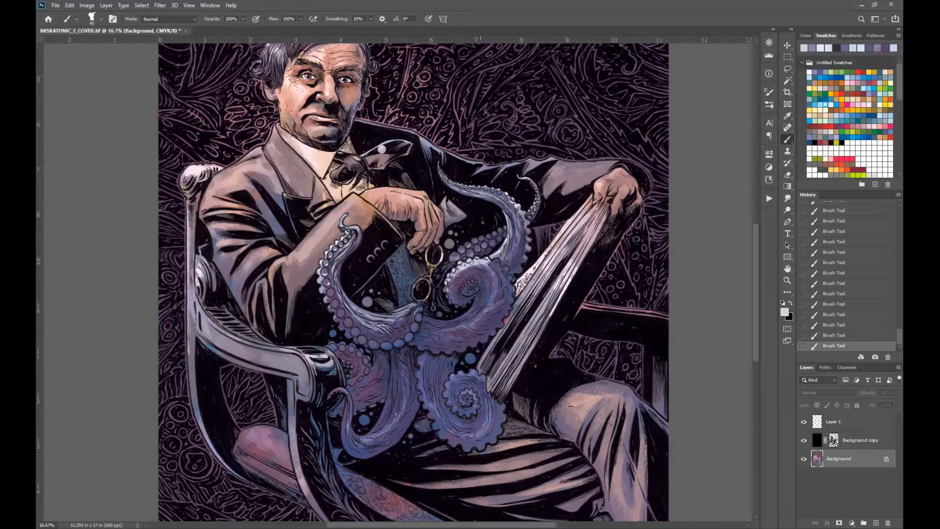
drag(501, 266, 511, 275)
Enlarge the brush, try sampled tentacle tones on the spiral tentacle, and undo the last two strokes
alt+click(480, 376)
ctrl+click(490, 399)
mouse_move(442, 266)
mouse_down()
mouse_move(416, 314)
mouse_move(449, 326)
mouse_move(445, 339)
mouse_up()
ctrl+click(416, 314)
key(bracketright)
key(bracketright)
key(bracketright)
alt+click(387, 335)
key(bracketright)
key(bracketright)
key(bracketright)
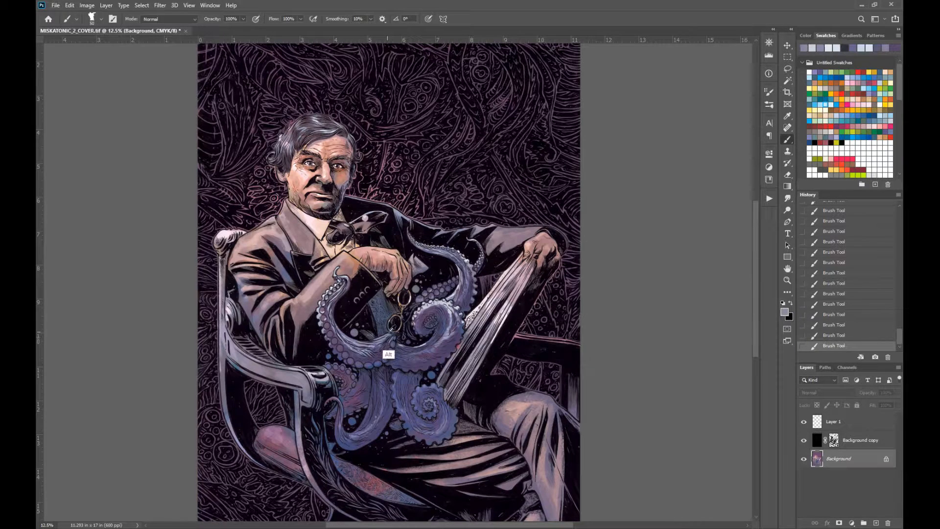
alt+click(426, 315)
key(ctrl+z)
key(ctrl+z)
Paint a broad pale highlight down the spiral tentacle's outer curve and sample a pale tone from the raised tentacle's tip
mouse_move(427, 309)
mouse_down()
mouse_move(422, 325)
mouse_move(444, 326)
mouse_up()
alt+click(426, 332)
alt+click(444, 312)
alt+click(340, 275)
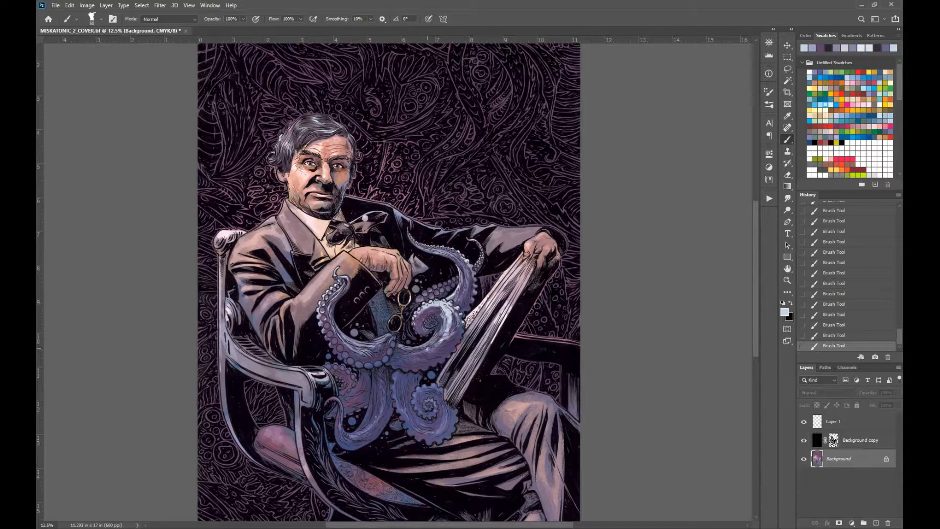
Refine the spiral tentacle's highlight with tones sampled from its outer curve
click(787, 269)
drag(452, 402, 536, 421)
mouse_move(550, 309)
mouse_down()
mouse_move(548, 260)
mouse_move(521, 252)
mouse_move(525, 278)
mouse_move(522, 262)
mouse_up()
click(786, 280)
click(506, 392)
key(b)
alt+click(520, 274)
alt+click(519, 254)
alt+click(520, 259)
Lasso the light-catching ridges of the lower tentacle curling beside the chair arm
click(786, 271)
mouse_move(482, 417)
mouse_down()
mouse_move(504, 370)
mouse_move(515, 383)
mouse_up()
click(787, 69)
mouse_move(438, 376)
mouse_down()
mouse_move(476, 365)
mouse_move(458, 369)
mouse_move(469, 343)
mouse_up()
mouse_move(455, 374)
mouse_down()
mouse_move(473, 345)
mouse_move(471, 360)
mouse_up()
mouse_move(459, 378)
mouse_down()
mouse_move(483, 347)
mouse_move(481, 322)
mouse_up()
mouse_move(484, 350)
mouse_down()
mouse_move(493, 315)
mouse_move(486, 342)
mouse_up()
mouse_move(489, 321)
mouse_down()
mouse_move(485, 359)
mouse_move(495, 332)
mouse_up()
drag(460, 380, 477, 364)
mouse_move(467, 383)
mouse_down()
mouse_move(475, 379)
mouse_move(458, 376)
mouse_move(484, 337)
mouse_move(477, 330)
mouse_move(472, 350)
mouse_up()
Apply a gradient to the selected lower tentacle ridges using a pale tone sampled from the spiral, and clear the selection
key(g)
key(ctrl+z)
alt+click(560, 204)
key(ctrl+d)
Brush short highlight strokes in sampled tones across the lower tentacle's curve, undoing the last stroke
key(b)
alt+click(464, 368)
alt+click(484, 360)
mouse_move(472, 348)
mouse_down()
mouse_move(474, 328)
mouse_move(475, 351)
mouse_up()
drag(476, 350, 472, 360)
drag(481, 354, 476, 365)
drag(485, 360, 475, 371)
drag(488, 354, 472, 377)
key(ctrl+z)
Retouch the lower tentacle up to its hooked tip with a smaller brush and tones sampled along it
key(bracketright)
alt+click(452, 371)
key(ctrl+z)
alt+click(446, 376)
key(bracketleft)
key(bracketleft)
key(bracketleft)
mouse_move(410, 337)
mouse_down()
mouse_move(424, 329)
mouse_move(431, 370)
mouse_move(430, 340)
mouse_up()
alt+click(430, 357)
alt+click(434, 364)
alt+click(432, 389)
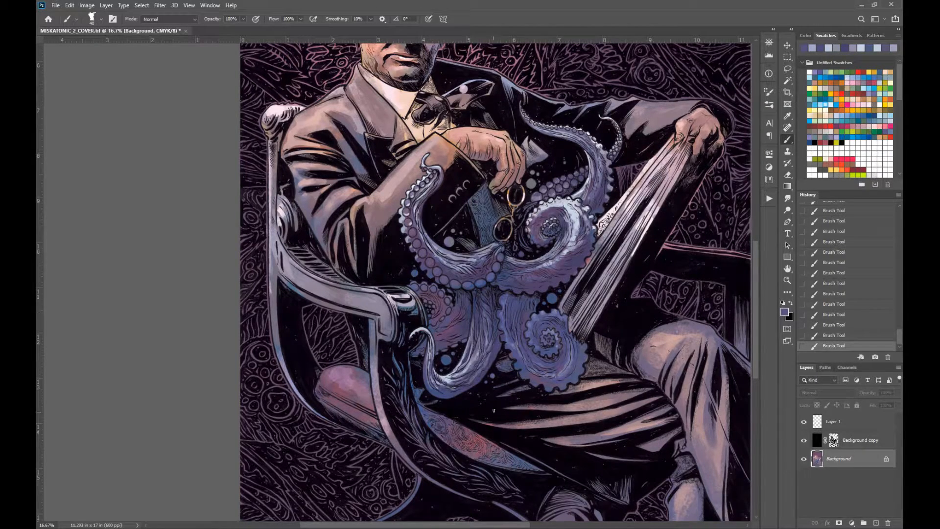
Dab white highlights with the Pencil tool on the spiral tentacle's rim and the raised tentacle's tip
drag(489, 413, 457, 428)
drag(581, 390, 519, 397)
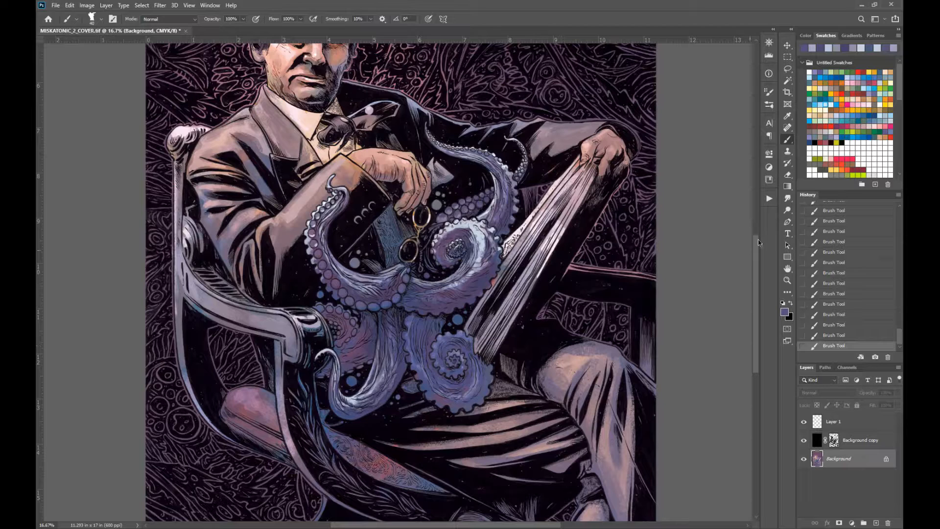
key(shift+b)
click(847, 148)
drag(469, 224, 474, 228)
drag(475, 228, 480, 238)
drag(482, 244, 473, 223)
drag(458, 221, 454, 223)
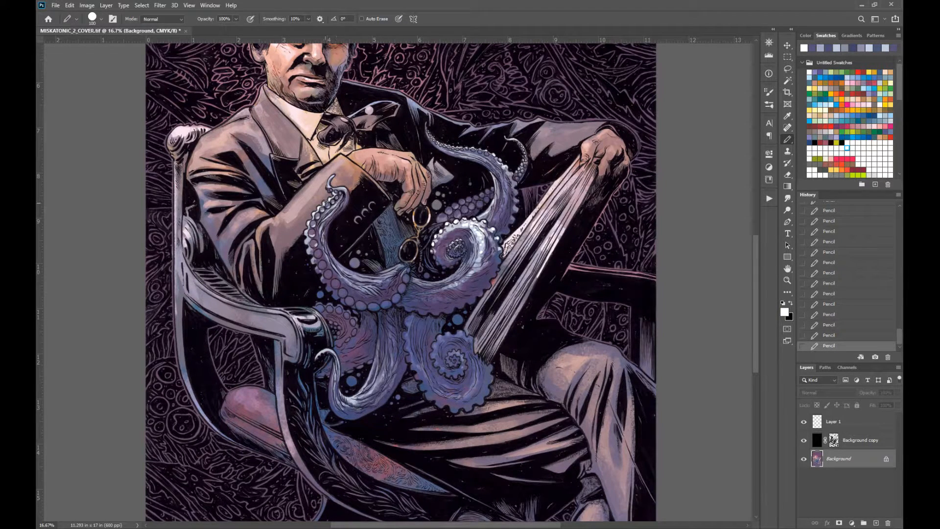
drag(329, 180, 328, 185)
Recolor the small bubbles around the tentacles with the Pencil tool, using purple and blue tones sampled from the tentacles
click(788, 268)
drag(578, 294, 591, 345)
click(787, 139)
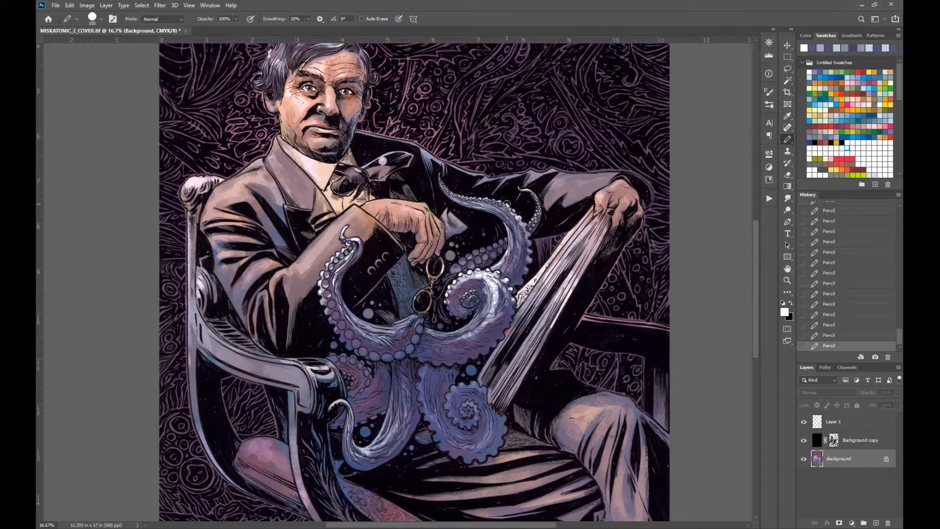
alt+click(466, 425)
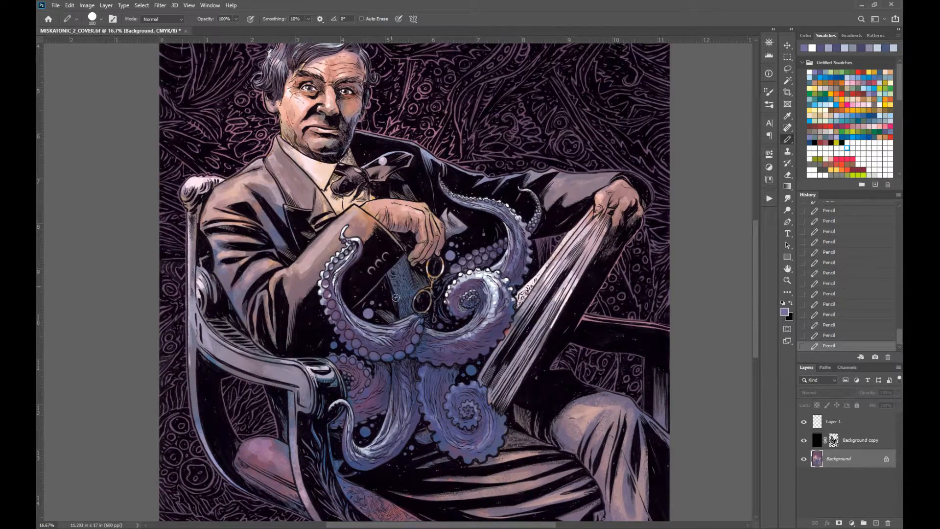
click(364, 432)
alt+click(373, 348)
alt+click(349, 345)
click(334, 345)
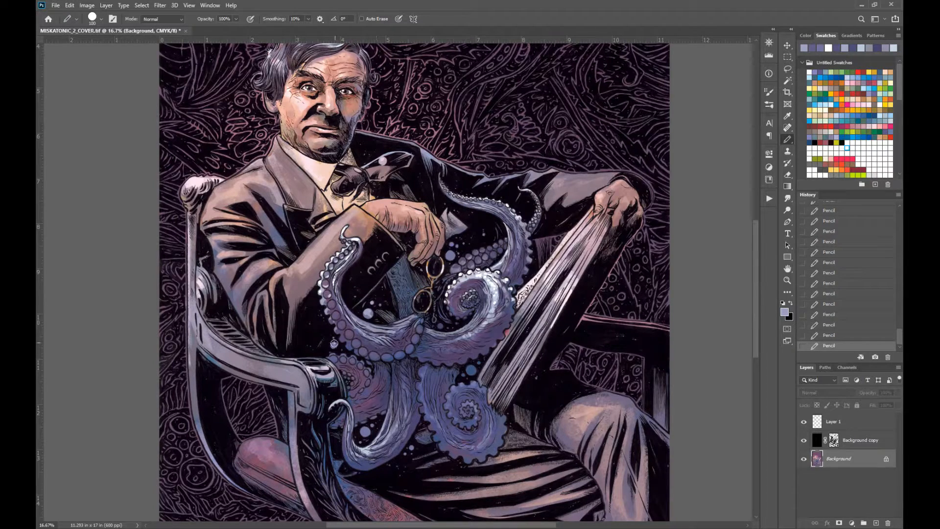
Lasso areas of the curled tentacle beside the chair arm, fill them with a gradient in a tone sampled from the lower tentacle, and deselect
click(788, 268)
mouse_move(578, 314)
mouse_down()
mouse_move(587, 280)
mouse_move(597, 305)
mouse_up()
click(788, 139)
alt+click(413, 426)
click(787, 68)
mouse_move(397, 369)
mouse_down()
mouse_move(377, 402)
mouse_move(404, 396)
mouse_move(377, 406)
mouse_up()
mouse_move(386, 375)
mouse_down()
mouse_move(371, 387)
mouse_move(404, 431)
mouse_up()
click(787, 186)
key(ctrl+d)
Stroke sampled tones over the curled tentacle beside the chair arm with the Pencil tool at 50% opacity
click(787, 139)
alt+click(397, 379)
key(5)
drag(393, 374, 382, 388)
drag(386, 368, 369, 386)
mouse_move(377, 376)
mouse_down()
mouse_move(382, 367)
mouse_move(377, 375)
mouse_up()
mouse_move(387, 370)
mouse_down()
mouse_move(406, 380)
mouse_move(380, 398)
mouse_up()
mouse_move(404, 386)
mouse_down()
mouse_move(396, 403)
mouse_move(368, 409)
mouse_up()
alt+click(390, 383)
drag(388, 376, 376, 390)
key(0)
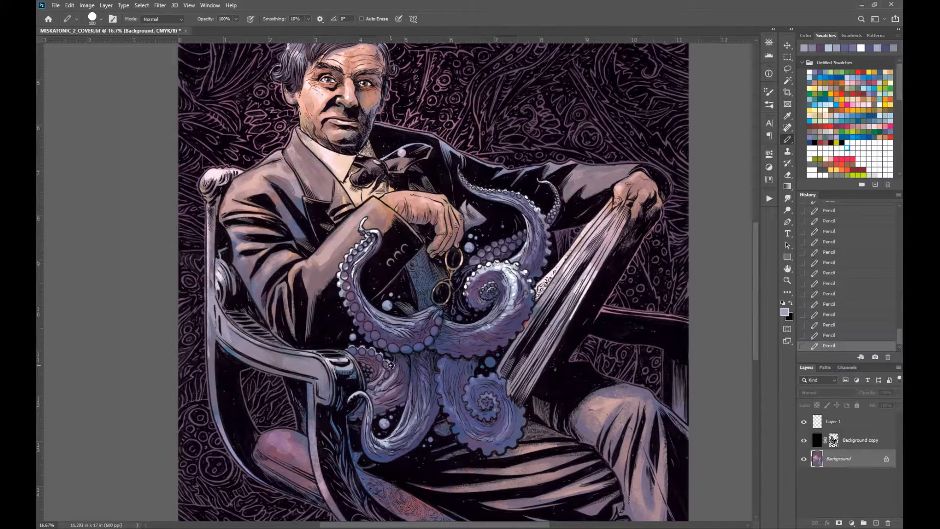
Add pale Pencil highlights in a lighter sampled tone to the curled tentacle beside the chair arm
key(z)
click(459, 405)
alt+click(469, 410)
key(h)
drag(470, 417, 514, 398)
click(788, 139)
drag(426, 341, 385, 330)
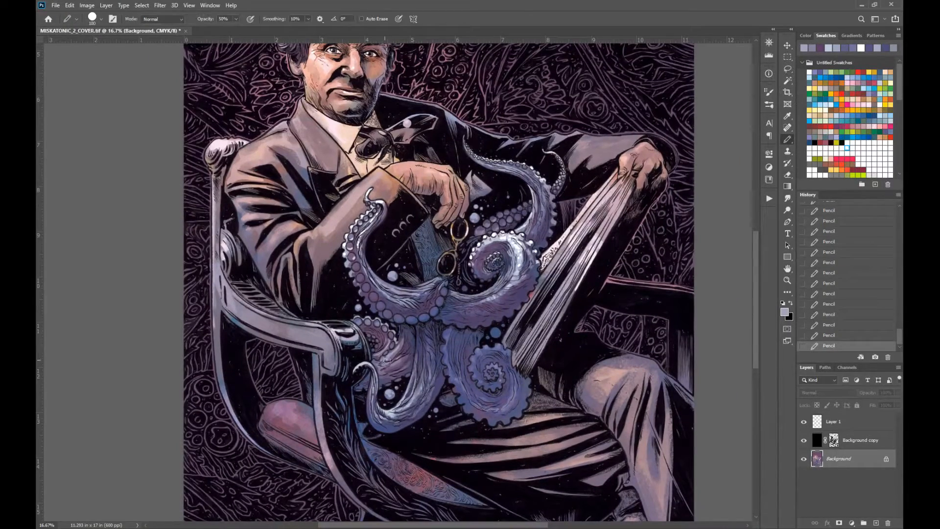
alt+click(388, 357)
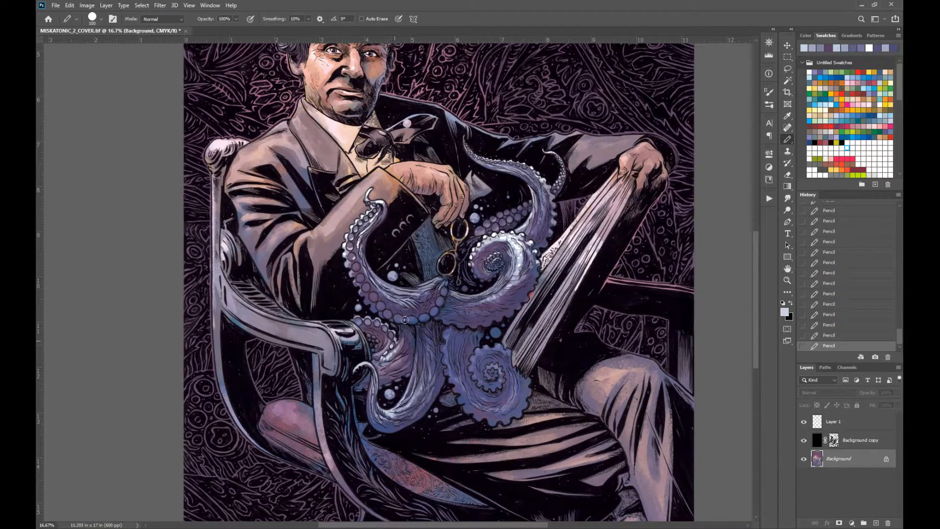
Lasso the small highlight shapes around the coil and suckers of the lower spiral tentacle as one combined selection
key(z)
alt+click(465, 398)
drag(550, 416, 484, 410)
click(412, 394)
alt+click(532, 421)
alt+click(532, 421)
alt+click(533, 425)
click(515, 436)
click(515, 435)
click(516, 427)
click(517, 427)
drag(518, 385, 520, 480)
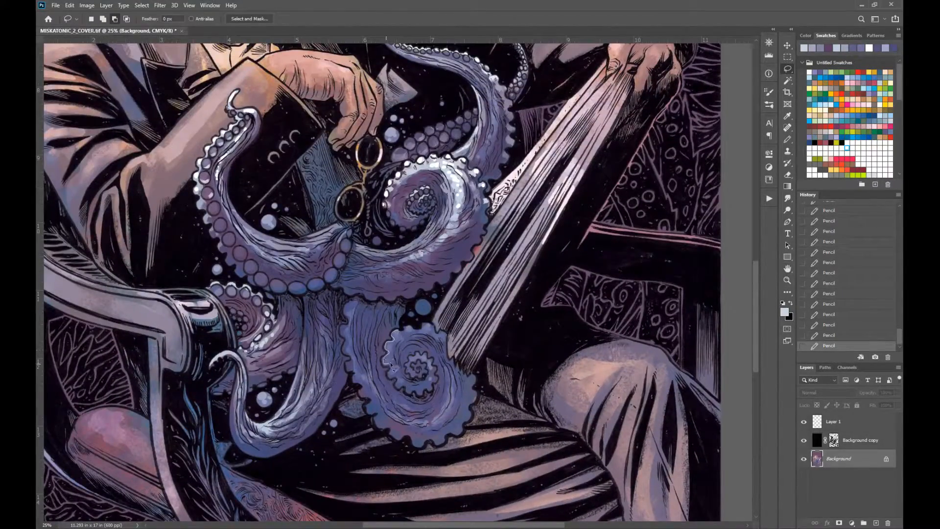
drag(436, 331, 451, 349)
key(shift)
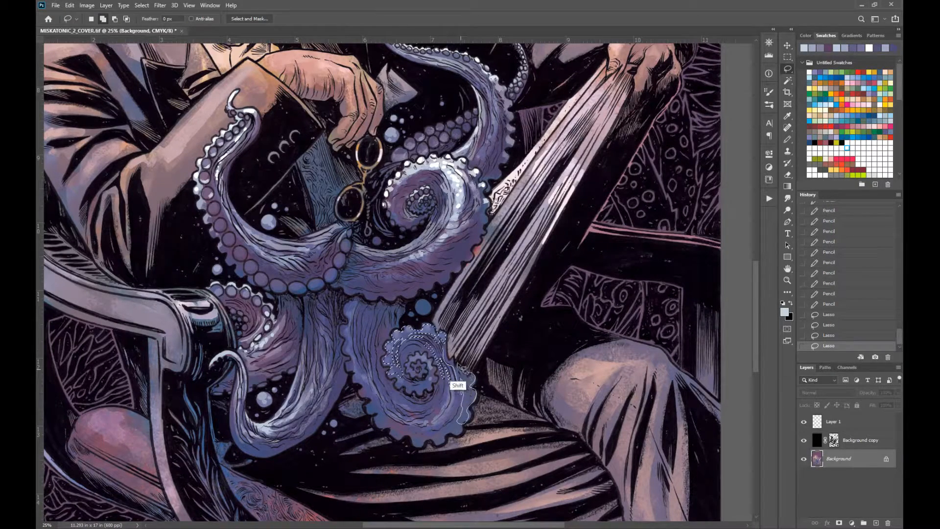
mouse_move(414, 368)
mouse_down()
mouse_move(430, 367)
mouse_move(417, 358)
mouse_up()
mouse_move(416, 365)
mouse_down()
mouse_move(430, 376)
mouse_move(388, 390)
mouse_move(394, 361)
mouse_up()
Extend the selection along the lower spiral tentacle's outer edge, apply a pale gradient to it, and deselect
alt+click(438, 390)
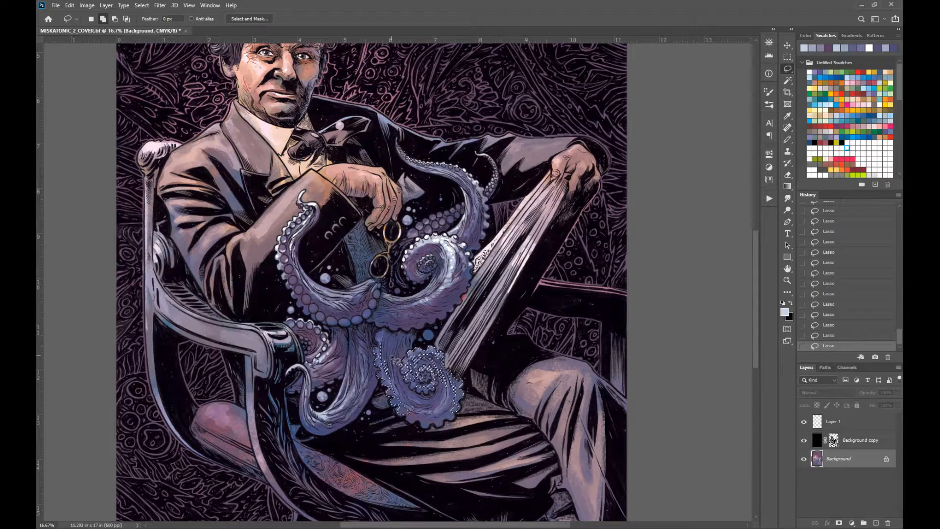
key(shift)
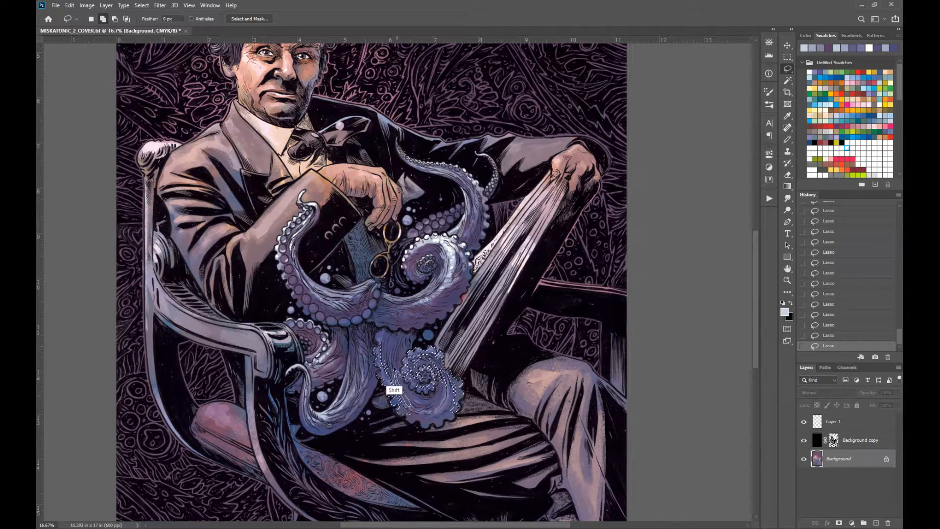
mouse_move(430, 418)
mouse_down()
mouse_move(416, 421)
mouse_move(434, 447)
mouse_up()
alt+click(481, 416)
key(g)
key(ctrl+d)
key(ctrl+z)
key(ctrl+d)
Brush sampled blue-purple tones across the lower spiral tentacle with an enlarged textured brush from the NORMCORE set
key(b)
click(101, 19)
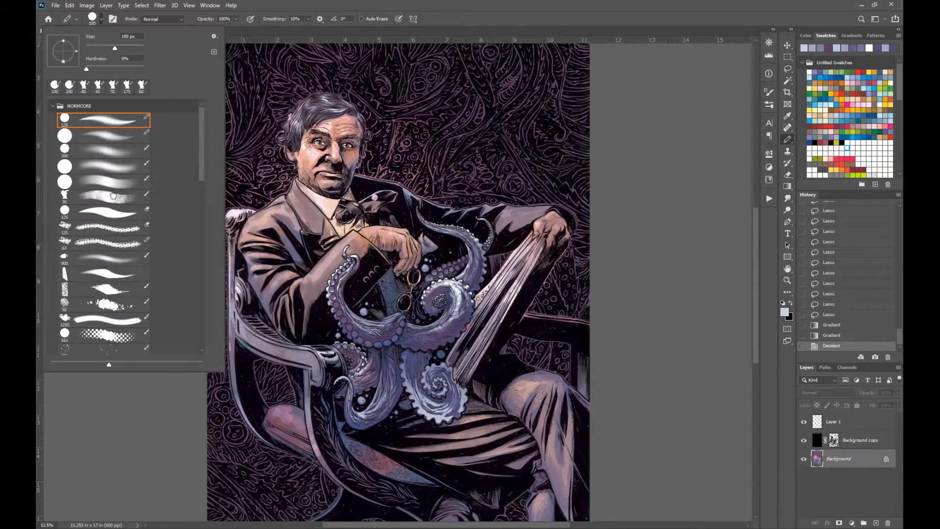
click(113, 196)
key(bracketright)
key(bracketright)
key(bracketright)
key(bracketright)
key(bracketright)
key(bracketright)
drag(409, 372, 417, 392)
alt+click(414, 382)
drag(416, 387, 438, 409)
mouse_move(444, 403)
mouse_down()
mouse_move(431, 400)
mouse_move(437, 409)
mouse_up()
mouse_move(423, 398)
mouse_down()
mouse_move(453, 417)
mouse_move(456, 405)
mouse_up()
drag(446, 409, 458, 395)
drag(433, 404, 421, 391)
mouse_move(421, 395)
mouse_down()
mouse_move(418, 381)
mouse_move(446, 401)
mouse_move(464, 398)
mouse_move(440, 400)
mouse_move(410, 366)
mouse_move(411, 385)
mouse_up()
Refine the lower spiral tentacle with a smaller brush at 100% opacity, using tones sampled across it and undoing a stray stroke
alt+click(406, 382)
key(0)
key(bracketleft)
key(bracketleft)
key(bracketleft)
key(ctrl+z)
alt+click(459, 401)
alt+click(422, 390)
alt+click(411, 367)
alt+click(425, 402)
alt+click(411, 381)
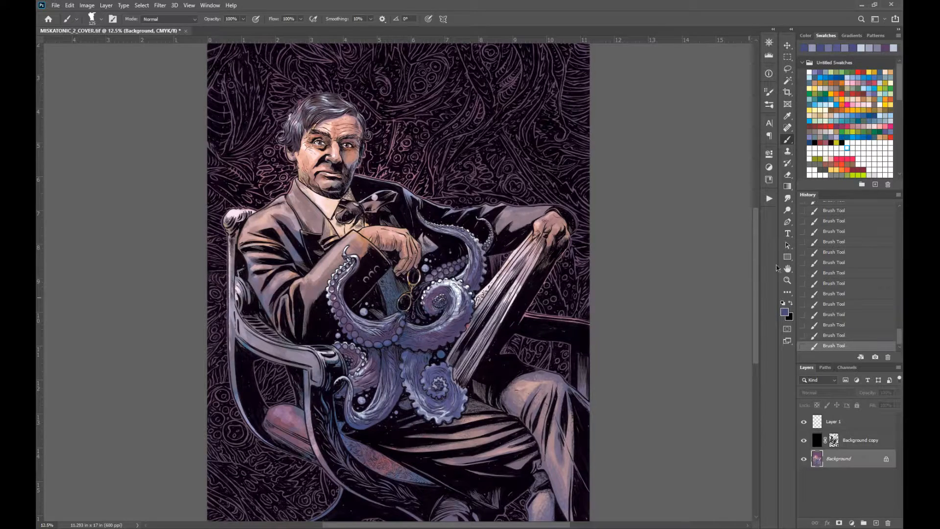
Brush a red swatch color along the underside of the central spiral tentacle and sample a muted red from it
drag(710, 249, 735, 270)
click(842, 99)
click(841, 93)
mouse_move(443, 365)
mouse_down()
mouse_move(494, 337)
mouse_move(443, 368)
mouse_up()
key(ctrl+z)
drag(529, 431, 499, 319)
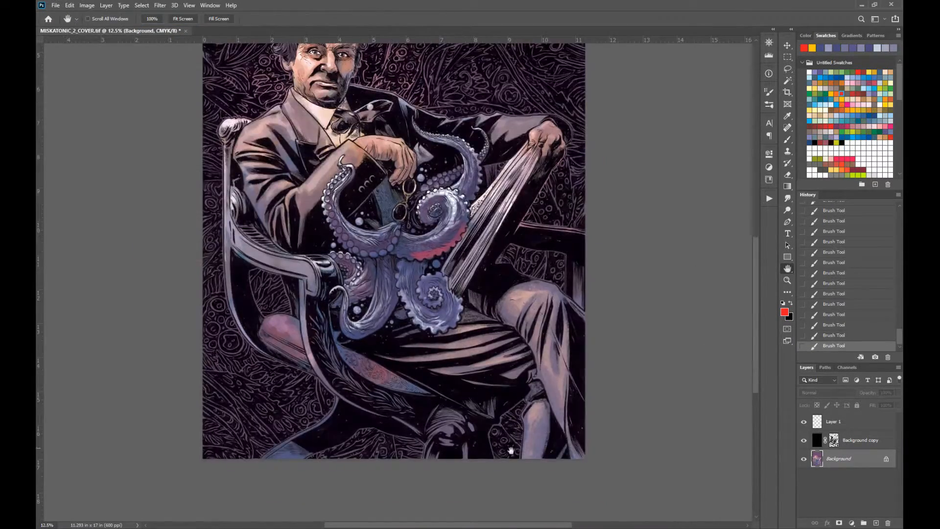
mouse_move(601, 269)
mouse_down()
mouse_move(653, 354)
mouse_move(612, 339)
mouse_up()
click(169, 19)
click(161, 28)
alt+click(445, 318)
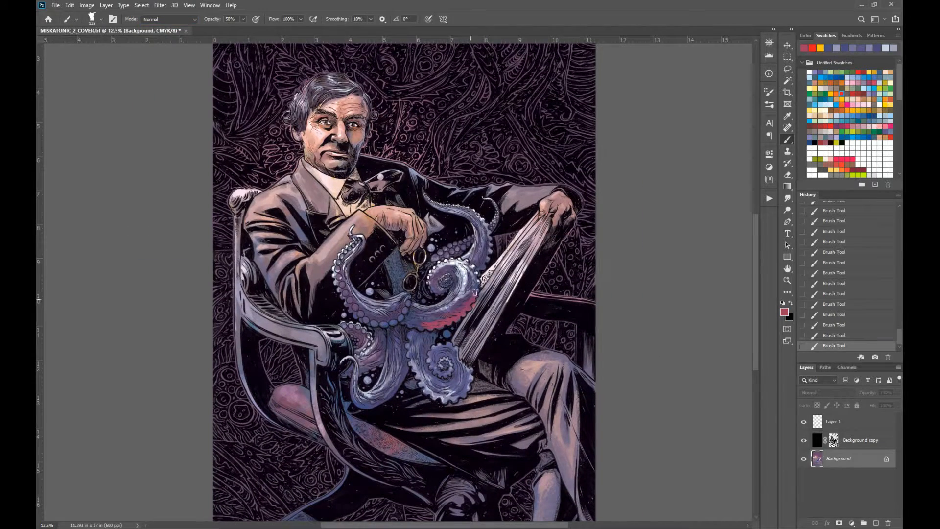
Undo the last stroke and paint muted red on the raised tentacle's suckers and the lower tentacle's edge with a smaller brush
key(ctrl+z)
key(bracketleft)
key(bracketleft)
key(bracketleft)
key(bracketleft)
key(bracketleft)
key(bracketleft)
drag(401, 381, 372, 408)
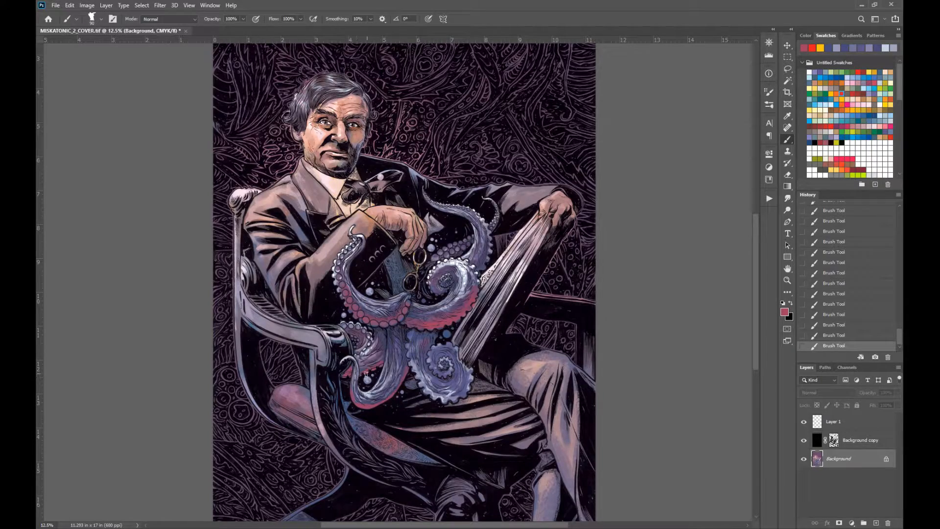
Undo the last stroke and extend the muted red to the far raised tentacle's suckers and the lower spiral tentacle's edge
key(ctrl+z)
drag(481, 271, 490, 242)
mouse_move(478, 371)
mouse_down()
mouse_move(445, 372)
mouse_move(489, 375)
mouse_up()
drag(441, 398, 469, 391)
alt+click(415, 284)
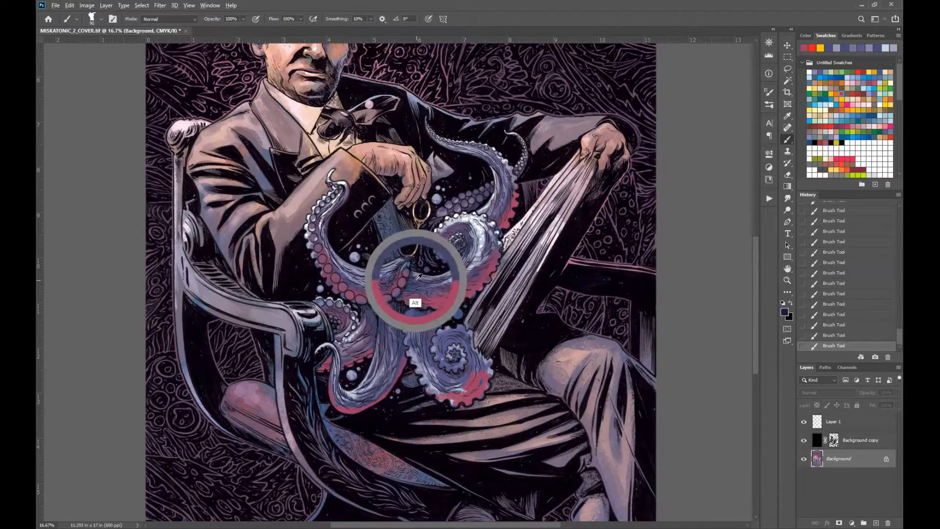
Brush sampled dark and red tones over the central tentacle's underside and around the lower spiral tentacle's coil with a larger brush
key(bracketright)
key(bracketright)
key(bracketright)
key(bracketright)
key(bracketright)
mouse_move(421, 321)
mouse_down()
mouse_move(427, 385)
mouse_move(465, 338)
mouse_move(463, 362)
mouse_move(445, 385)
mouse_move(449, 338)
mouse_up()
alt+click(479, 383)
key(space)
drag(542, 183, 553, 261)
alt+click(453, 385)
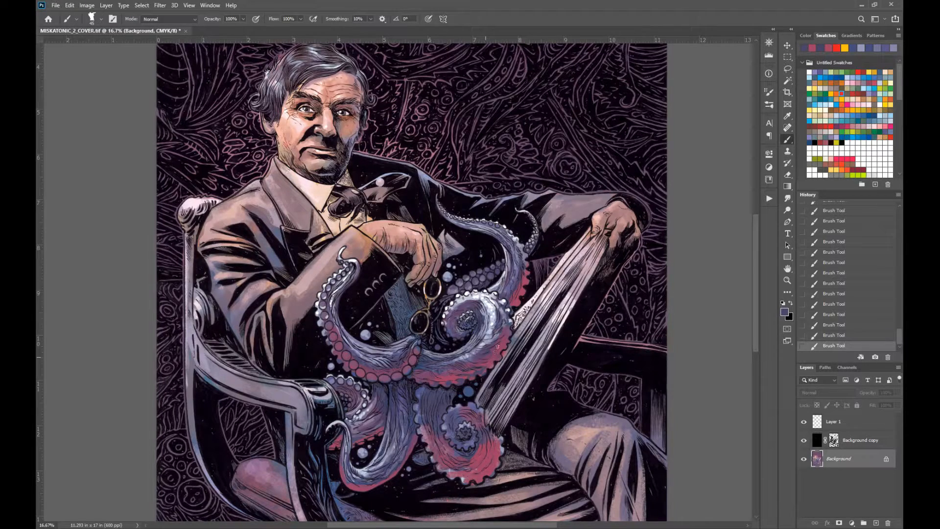
Blend the red on the central tentacle's underside with sampled blue-purple brush strokes
drag(453, 372, 447, 378)
alt+click(443, 380)
mouse_move(444, 378)
mouse_down()
mouse_move(439, 367)
mouse_move(427, 372)
mouse_up()
alt+click(436, 390)
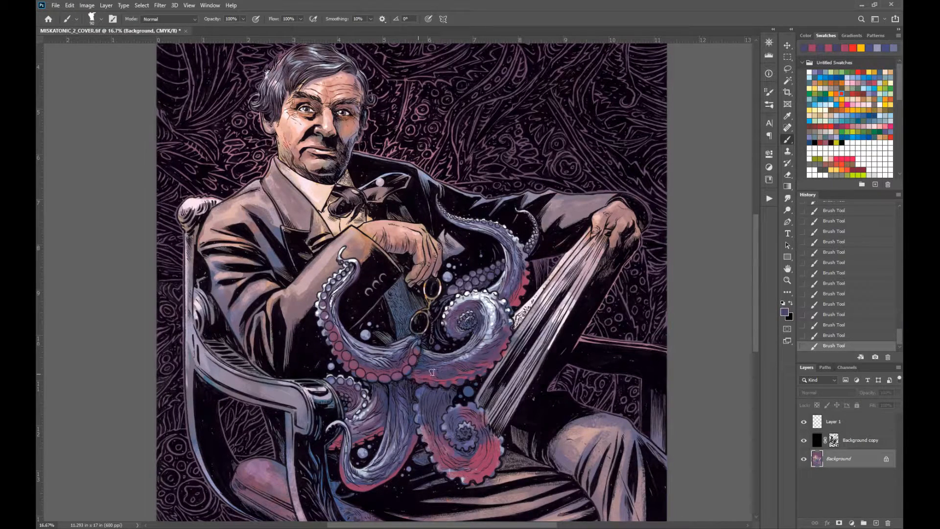
Restore red along the central tentacle's outer edge with sampled tones, and reduce the brush to 50% opacity and a smaller size
alt+click(506, 336)
drag(506, 336, 493, 362)
alt+click(464, 382)
mouse_move(448, 381)
mouse_down()
mouse_move(435, 382)
mouse_move(455, 377)
mouse_up()
key(5)
key([)
key([)
key([)
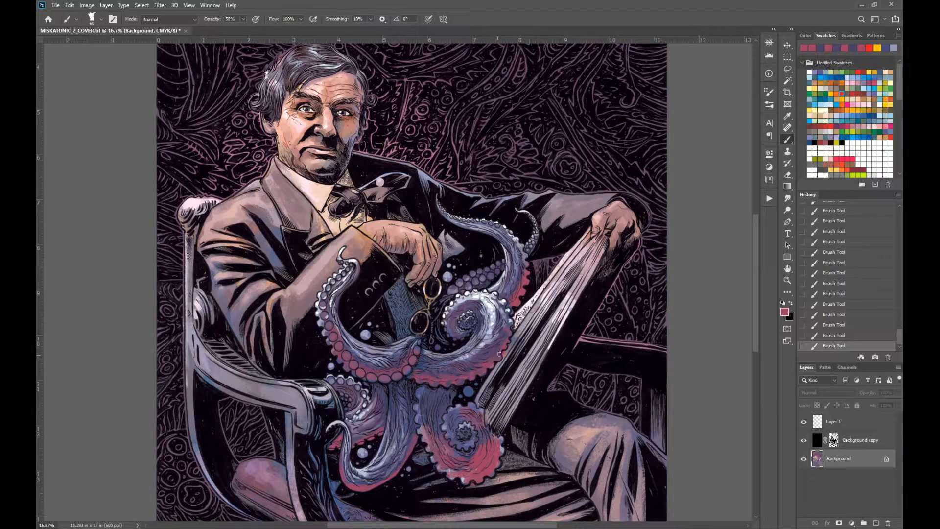
Blend the central tentacle's outer edge with red and purple tones sampled along it at 100% opacity, undoing one stroke
key(0)
alt+click(509, 329)
mouse_move(509, 327)
mouse_down()
mouse_move(491, 369)
mouse_move(469, 377)
mouse_up()
alt+click(501, 334)
alt+click(495, 355)
alt+click(499, 371)
key(ctrl+z)
alt+click(491, 357)
alt+click(474, 371)
Touch up the far raised tentacle's red edge with sampled tones at 50% brush opacity
drag(657, 280, 702, 253)
alt+click(563, 267)
mouse_move(563, 270)
mouse_down()
mouse_move(567, 262)
mouse_move(564, 271)
mouse_up()
key(5)
alt+click(566, 264)
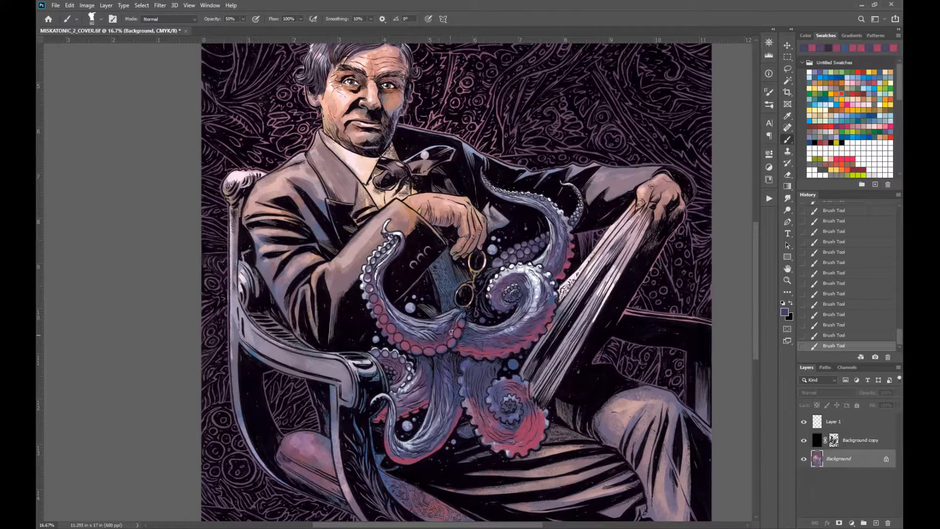
Brighten the suckers along the near raised tentacle's lower curve with sampled red and purple brush tones
alt+click(446, 347)
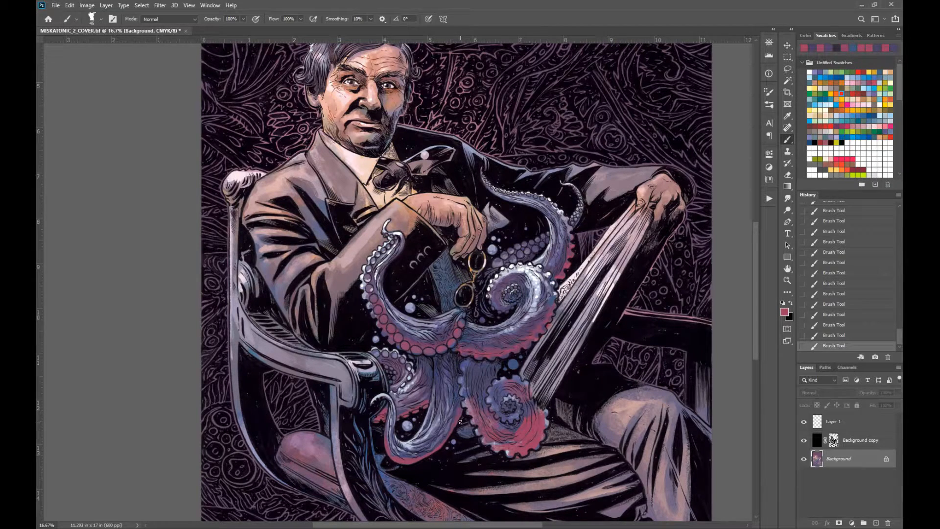
key(shift+alt+s)
alt+click(402, 354)
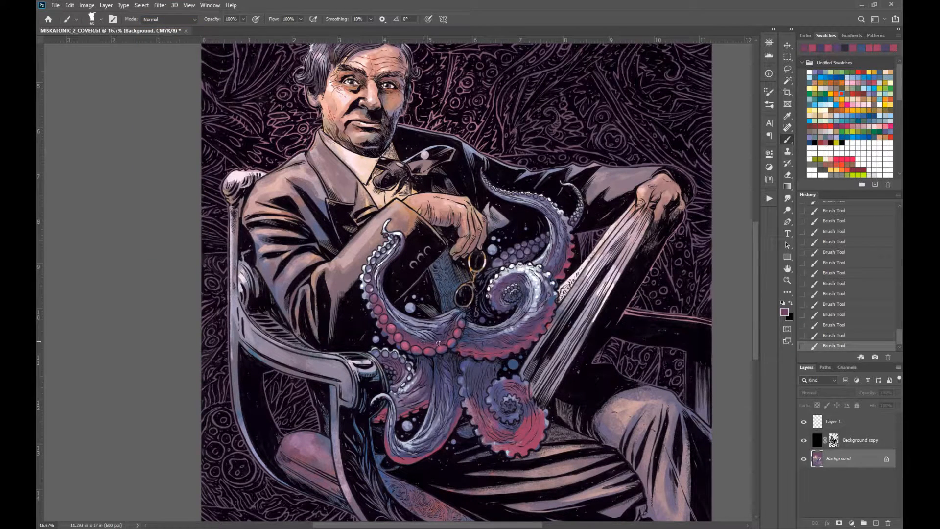
alt+click(482, 359)
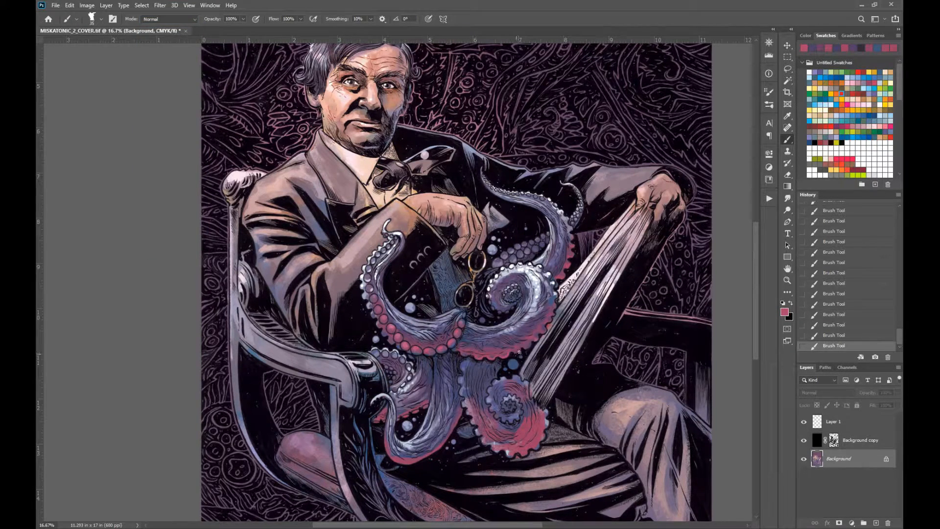
click(787, 283)
alt+click(506, 400)
key(b)
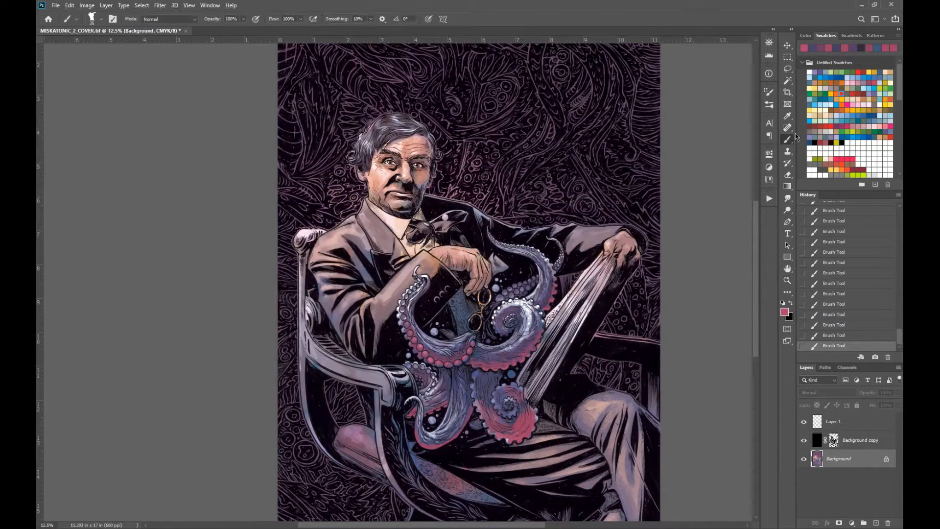
Enlarge the brush and darken the lower coiled tentacle with a sampled purple tone, undoing the first stroke
key(])
key(])
key(])
key(])
key(])
key(])
key(])
key(])
key(])
key(])
key(])
alt+click(489, 400)
key(ctrl+z)
mouse_move(487, 407)
mouse_down()
mouse_move(496, 428)
mouse_move(527, 425)
mouse_move(495, 434)
mouse_up()
Check the tentacle colouring against the whole cover and at closer magnification
click(788, 281)
alt+click(519, 386)
alt+click(519, 386)
click(788, 269)
drag(549, 389, 485, 350)
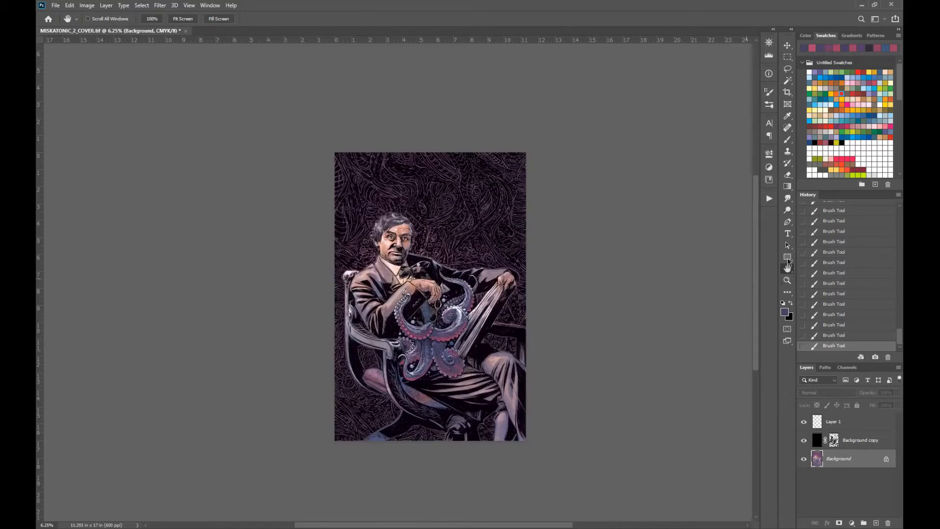
click(787, 280)
click(469, 386)
click(469, 386)
click(469, 385)
click(469, 386)
click(787, 139)
click(787, 269)
drag(401, 292, 460, 387)
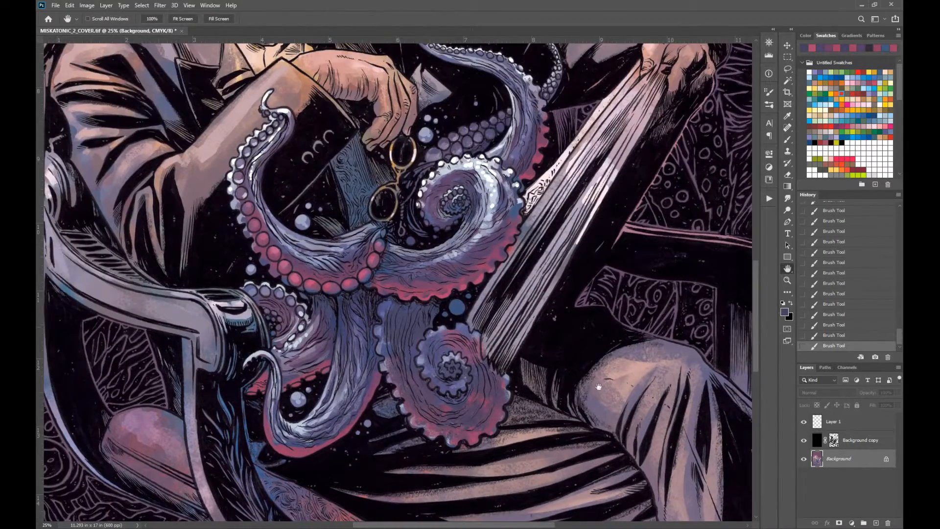
drag(599, 387, 612, 367)
Brighten the lower coiled tentacle's spiral with a sampled pale tone and selected gradient areas, and clear the selection
key(shift+i)
key(shift+b)
alt+click(461, 173)
mouse_move(444, 321)
mouse_down()
mouse_move(459, 311)
mouse_move(472, 318)
mouse_move(445, 310)
mouse_up()
key(l)
key(ctrl+z)
mouse_move(461, 314)
mouse_down()
mouse_move(482, 321)
mouse_move(482, 331)
mouse_up()
mouse_move(456, 317)
mouse_down()
mouse_move(443, 329)
mouse_move(462, 336)
mouse_up()
click(787, 186)
key(ctrl+d)
mouse_move(448, 306)
mouse_down()
mouse_move(466, 331)
mouse_move(445, 333)
mouse_up()
Draw pale highlights on the lower coiled tentacle's spiral with the Pencil tool, using sampled tones at 100% opacity
click(787, 139)
alt+click(452, 333)
drag(445, 335, 445, 360)
mouse_move(447, 330)
mouse_down()
mouse_move(475, 335)
mouse_move(458, 338)
mouse_up()
alt+click(447, 327)
alt+click(460, 311)
key(0)
drag(458, 344, 467, 342)
click(471, 346)
Examine the full cover composition and the figure's upper half for the balance of highlights
alt+click(473, 361)
alt+click(474, 362)
alt+click(474, 361)
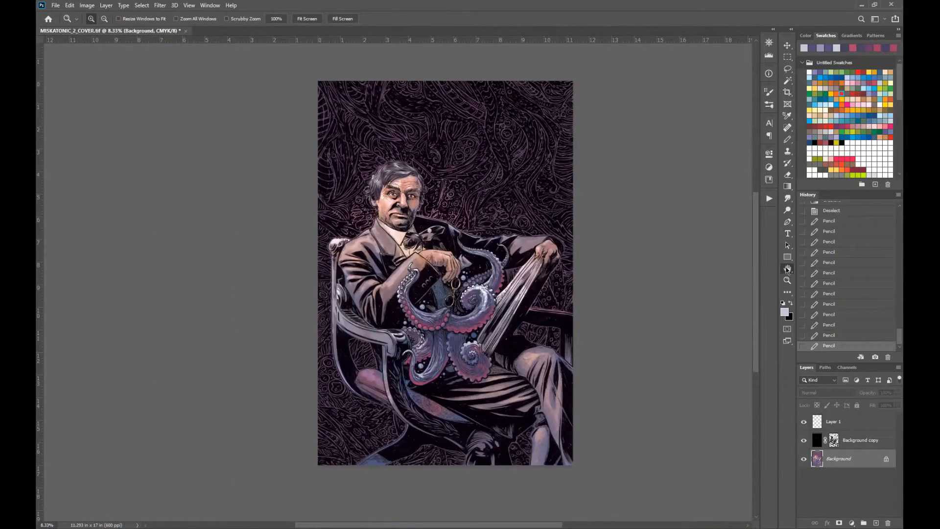
drag(513, 433, 490, 459)
drag(541, 333, 574, 301)
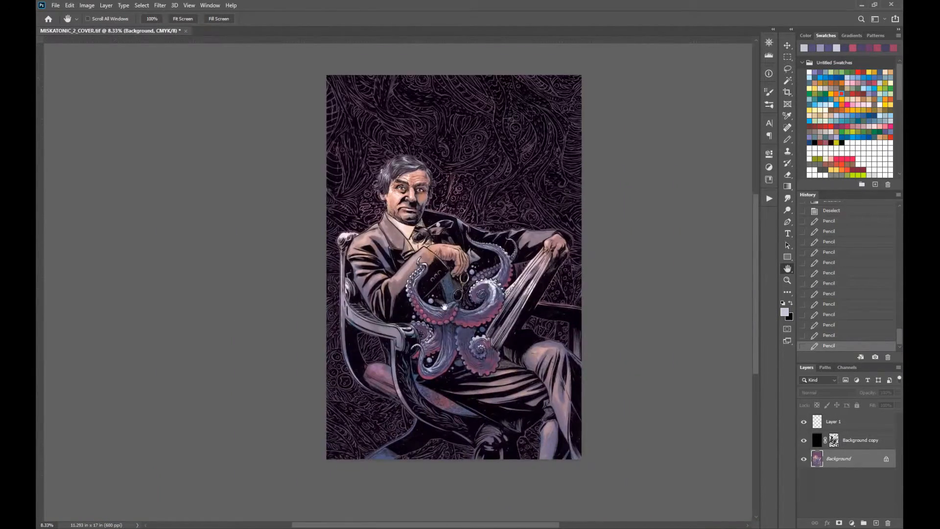
key(z)
click(509, 438)
click(396, 221)
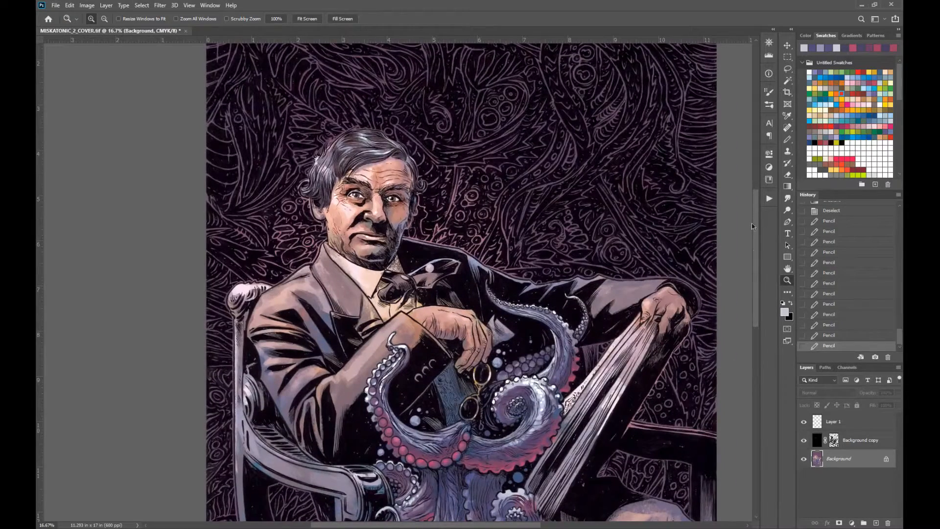
Lay grey-lavender Screen-mode gradients at 50% opacity over the man's face and hair on Layer 1
click(852, 421)
click(836, 93)
key(g)
click(237, 19)
click(235, 101)
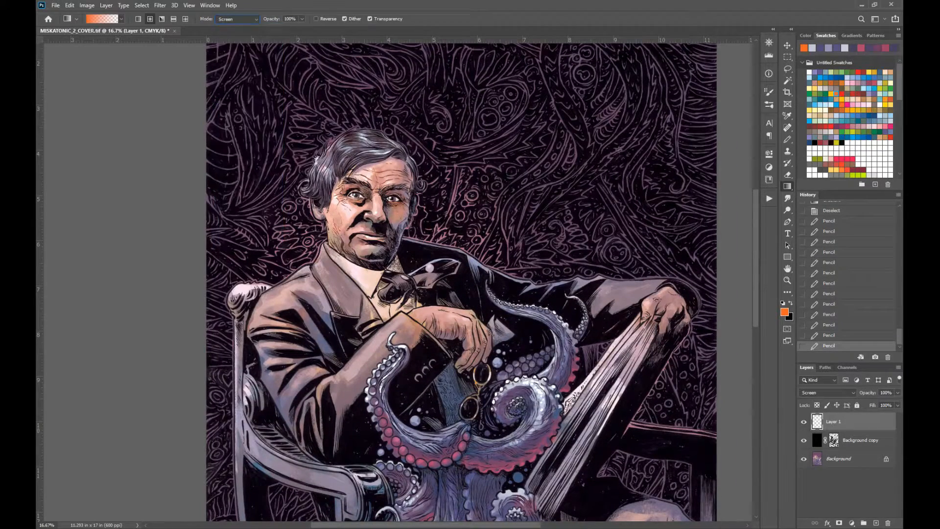
click(832, 136)
drag(338, 204, 365, 230)
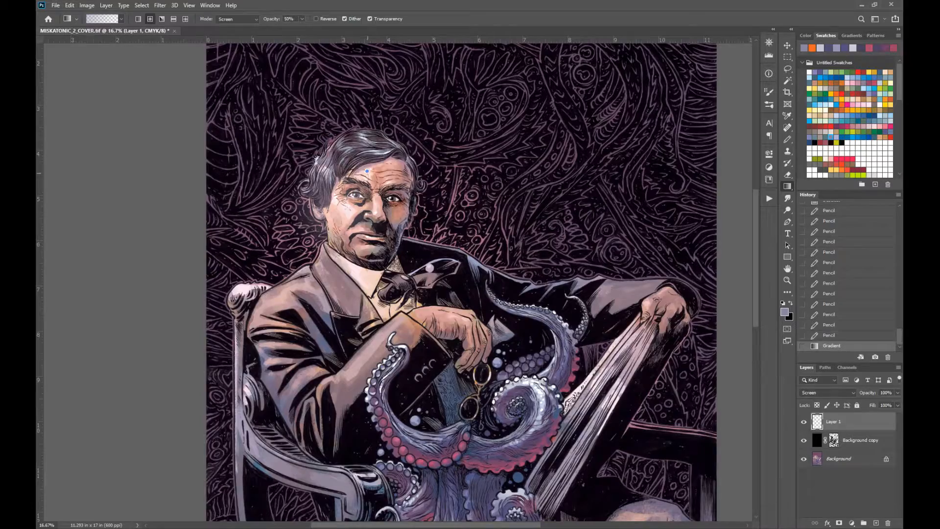
drag(365, 171, 380, 186)
drag(342, 206, 412, 206)
Add pale Screen-mode gradient glows across the jacket, raised tentacles, draped cloth and lower tentacles on Layer 1
drag(311, 280, 319, 264)
drag(313, 284, 329, 274)
drag(367, 274, 353, 246)
drag(410, 242, 465, 298)
drag(480, 313, 432, 287)
drag(541, 329, 519, 281)
drag(519, 282, 539, 299)
drag(385, 243, 461, 275)
drag(472, 269, 491, 280)
drag(600, 246, 630, 257)
drag(404, 365, 429, 390)
drag(506, 363, 540, 375)
Add softer glows at 30% gradient opacity to the lower tentacles, the armrest end and the chair back
key(3)
drag(409, 426, 453, 463)
drag(499, 363, 520, 380)
drag(347, 343, 345, 304)
drag(244, 257, 257, 272)
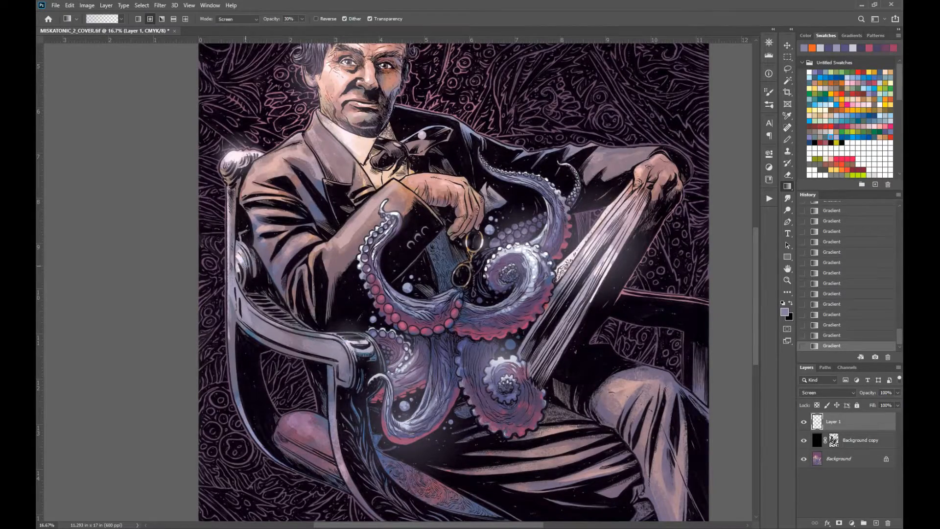
Review the added glows across the seated figure and tentacles
key(z)
alt+click(465, 286)
alt+click(465, 287)
drag(520, 310, 541, 361)
click(474, 374)
drag(474, 374, 430, 343)
click(786, 313)
click(775, 117)
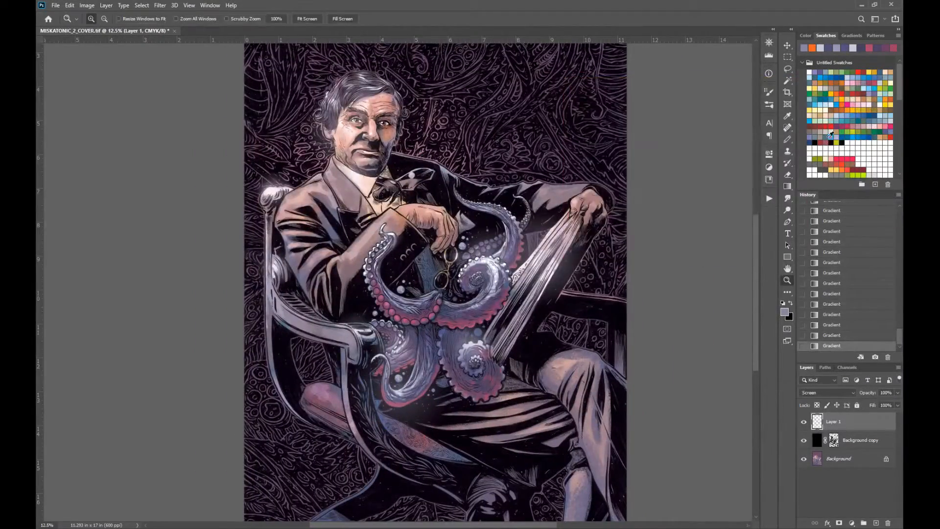
Mix a dark foreground colour from the black swatch with C 60, M 80, Y 0 and K 100
click(814, 143)
click(785, 312)
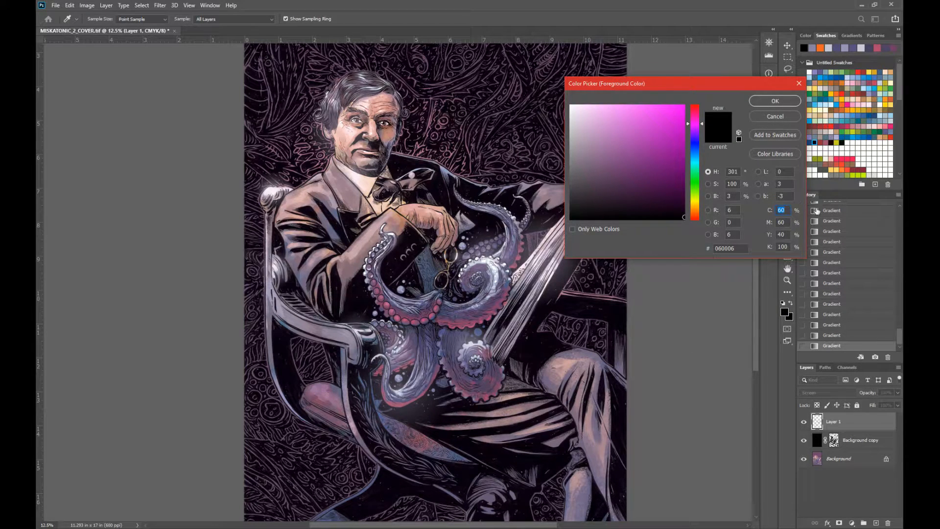
drag(764, 83, 703, 82)
double_click(722, 246)
text(0)
double_click(724, 232)
text(0)
double_click(722, 209)
text(80)
key(Tab)
text(80)
key(Tab)
key(Tab)
text(10)
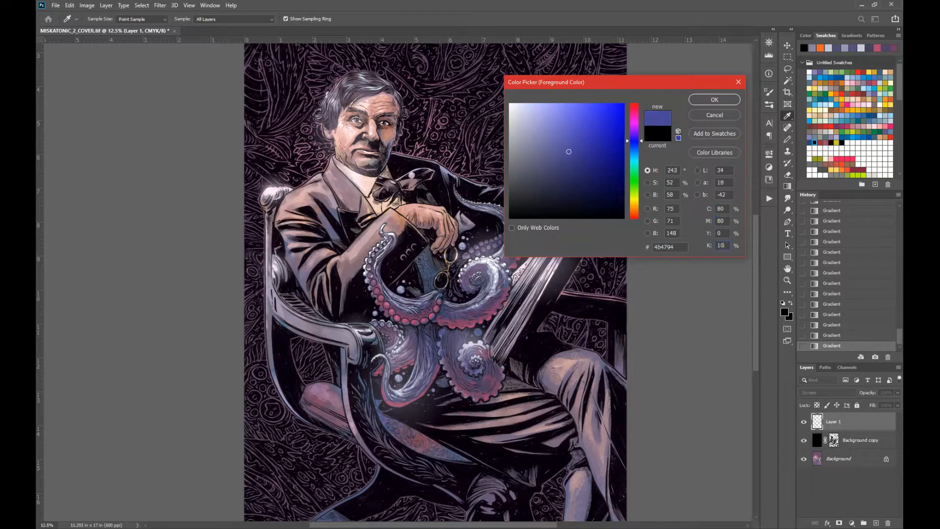
text(0)
drag(726, 210, 703, 212)
text(60)
key(Tab)
click(700, 100)
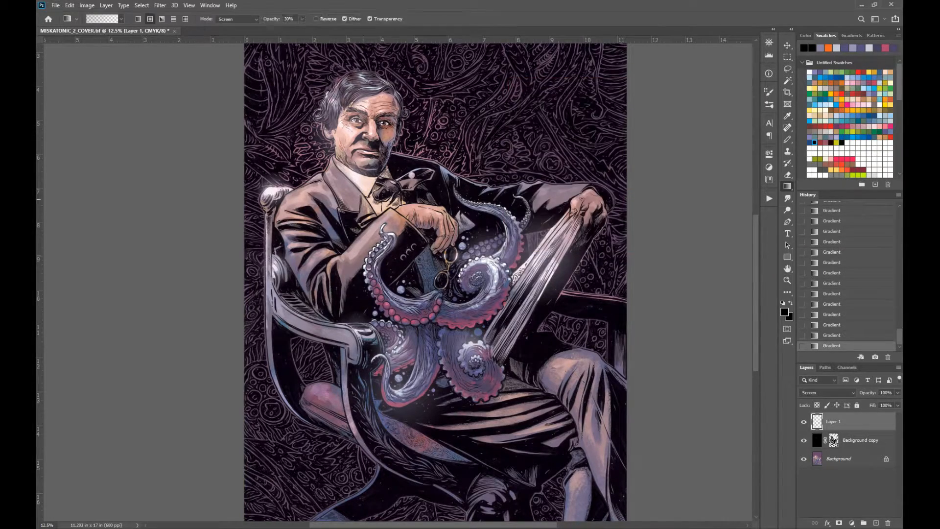
Try a dark gradient over the jacket, set the gradient mode to Normal, and undo the trial gradient
drag(364, 199, 394, 224)
click(238, 19)
click(243, 28)
key(ctrl+z)
Apply a dark gradient to the linework beside the large coiled tentacle on the Background copy layer
click(861, 440)
ctrl+click(523, 289)
ctrl+click(523, 289)
ctrl+click(523, 289)
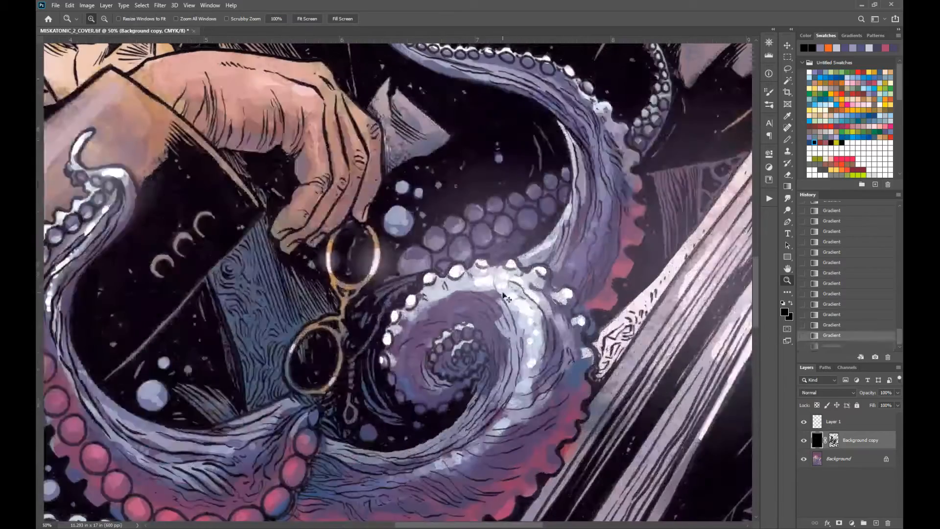
drag(503, 292, 475, 285)
drag(475, 285, 453, 286)
Set the gradient opacity to 100% and mix a blue-black foreground colour from the black swatch with cyan at 100%
click(831, 143)
key(0)
click(814, 143)
click(784, 312)
drag(726, 210, 705, 211)
text(100)
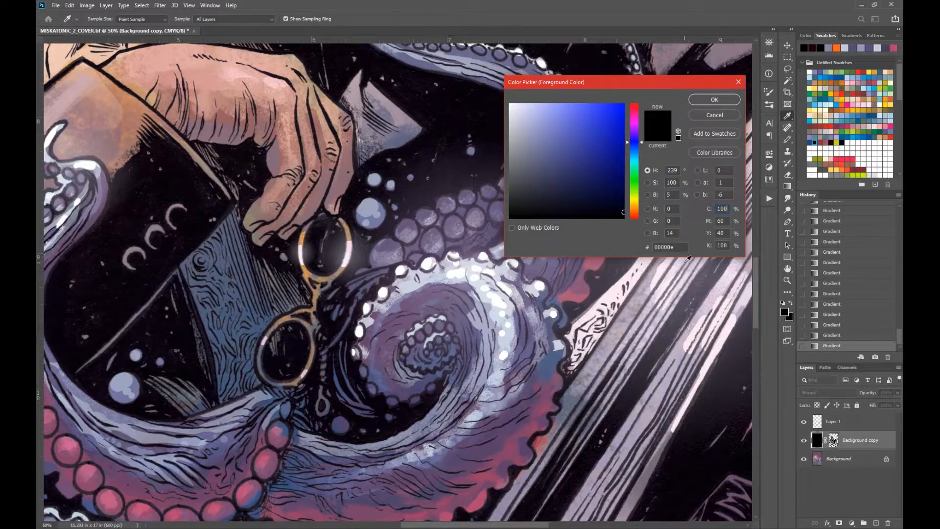
key(Tab)
key(Tab)
key(Return)
Tint the linework around the large coiled tentacle and the chair-back knob with blue gradients on Background copy
alt+click(449, 240)
ctrl+click(453, 252)
drag(453, 253, 461, 268)
alt+click(511, 320)
alt+click(510, 320)
drag(510, 320, 705, 422)
drag(409, 140, 452, 240)
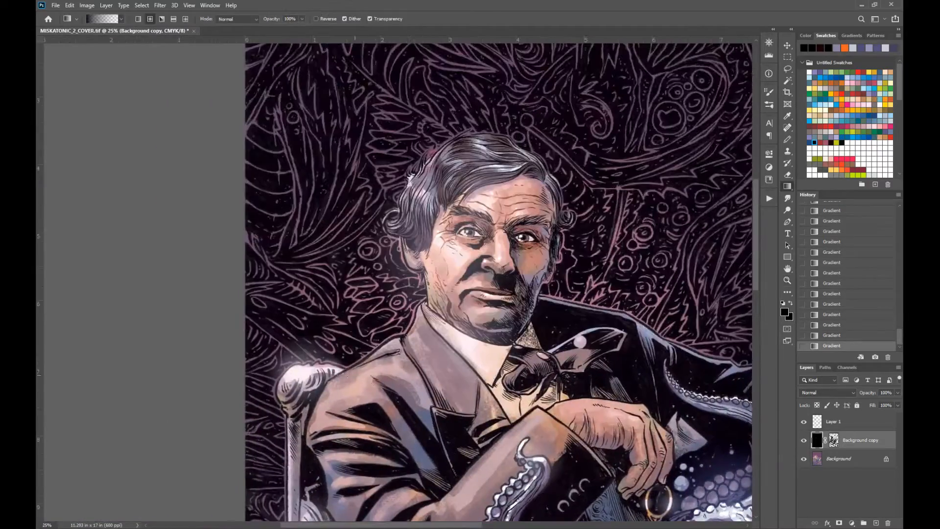
drag(308, 374, 351, 367)
drag(425, 340, 425, 266)
scroll(499, 279, down, 10)
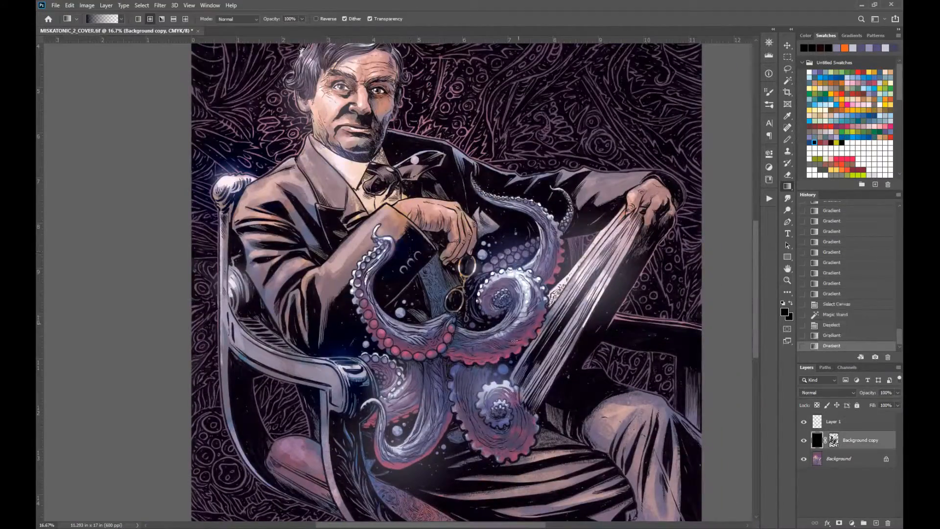
drag(499, 227, 548, 293)
Compare the artwork with Layer 1 hidden and shown, and add dark blue gradients along the draped cloth
key(z)
alt+click(482, 297)
drag(482, 298, 492, 269)
click(803, 425)
click(804, 426)
key(g)
drag(621, 311, 642, 337)
drag(587, 284, 599, 302)
Examine the blue-tinted linework and glows around the head, chair, tentacles and draped cloth
key(z)
alt+click(522, 254)
click(458, 331)
drag(459, 331, 532, 348)
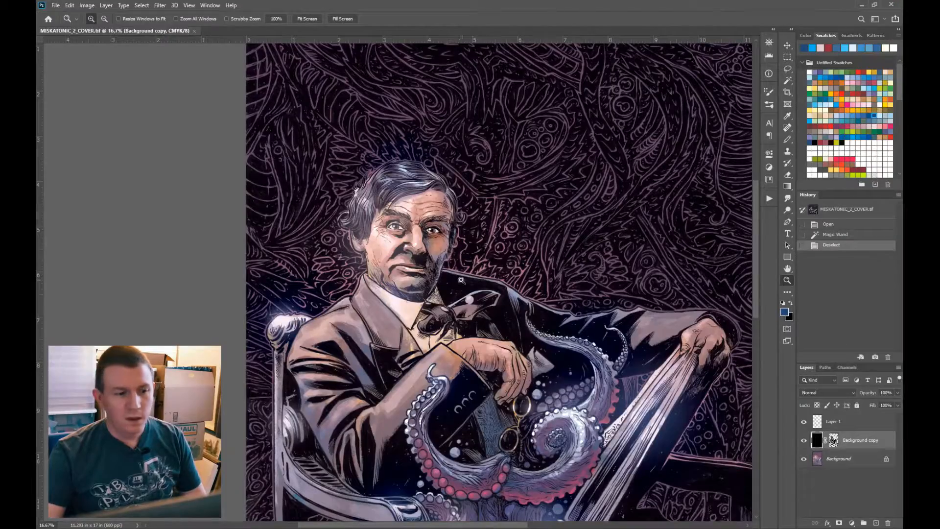
drag(504, 395, 476, 195)
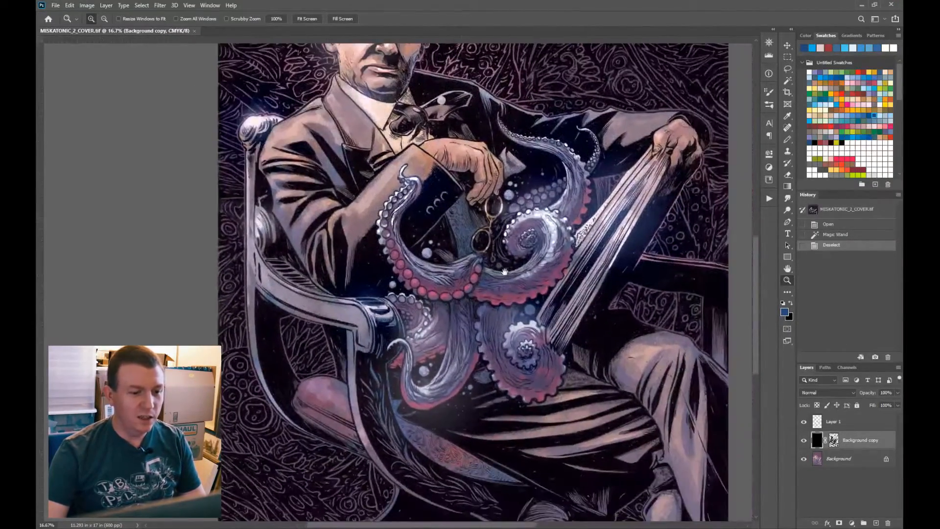
drag(497, 226, 506, 284)
click(505, 273)
drag(535, 257, 523, 303)
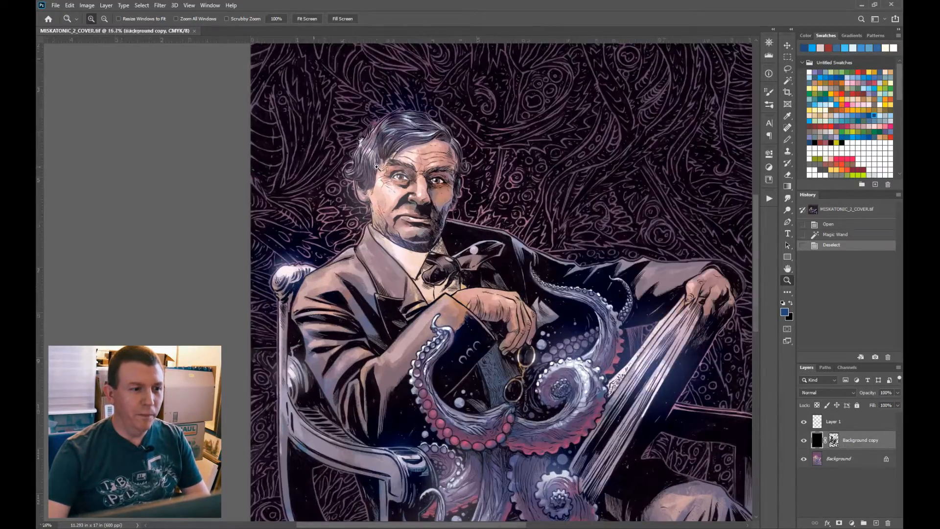
Inspect the man's face and hair rendering up close
click(376, 166)
drag(431, 192, 443, 253)
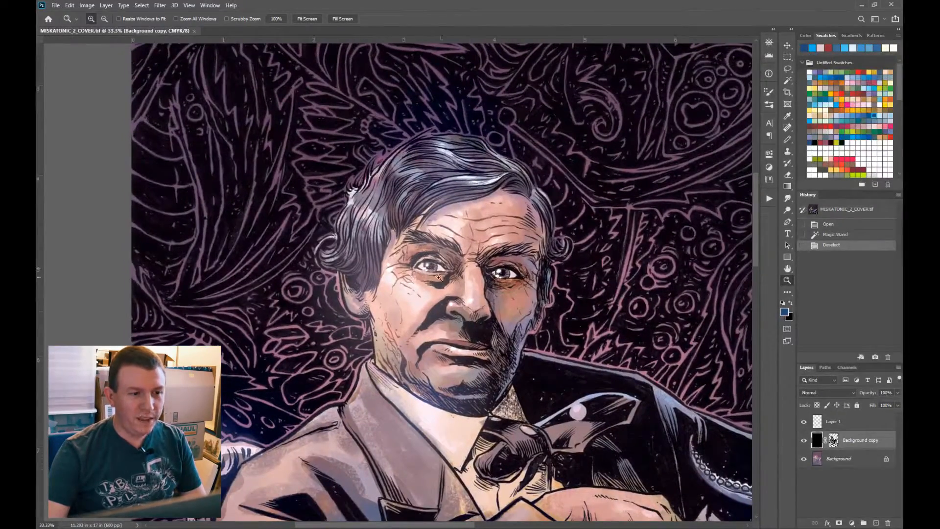
click(447, 270)
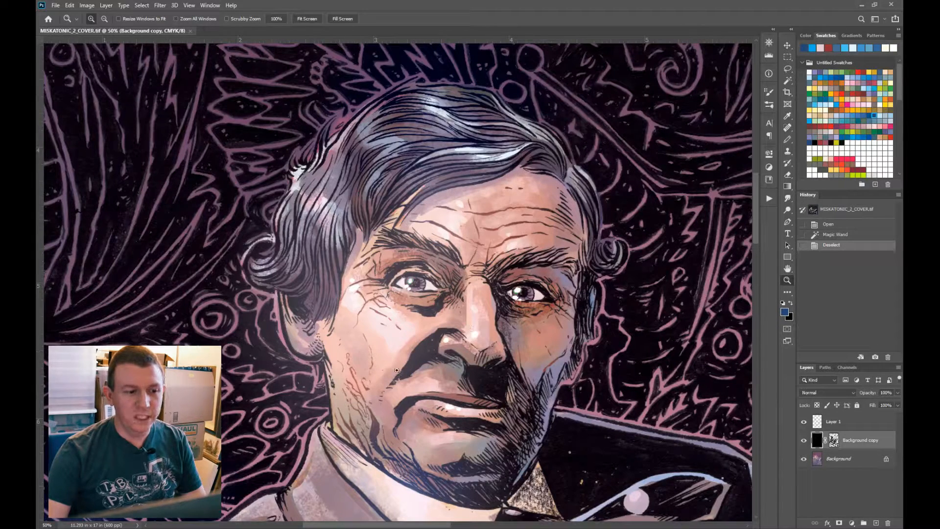
Compare the man's face and hair with Layer 1 hidden and shown
click(804, 421)
click(805, 422)
click(805, 422)
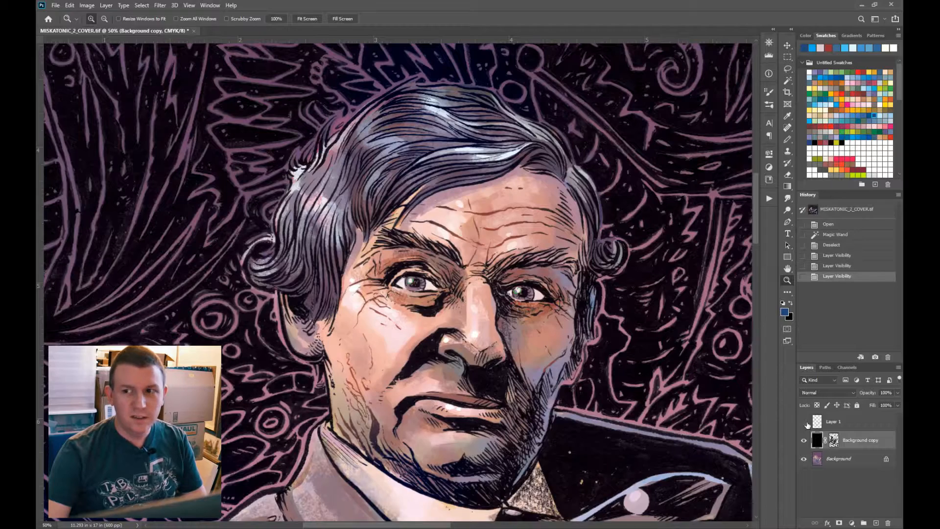
click(805, 422)
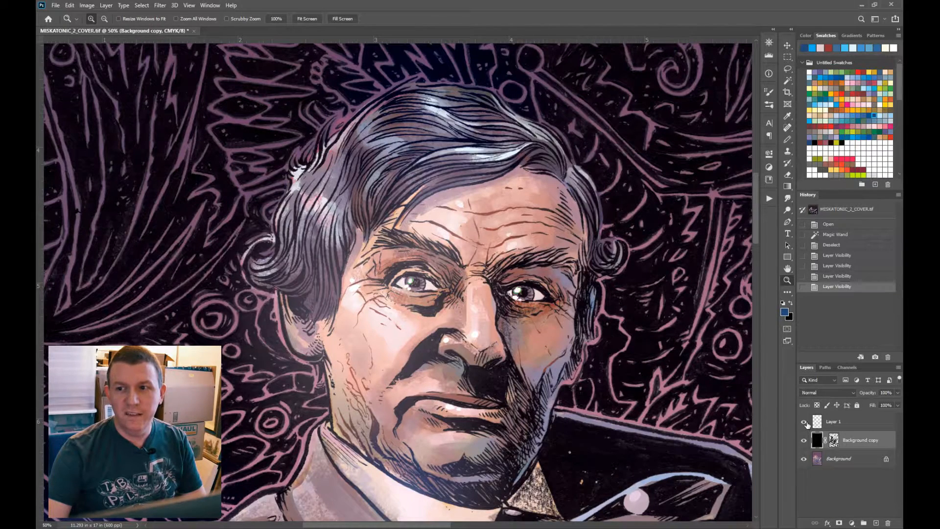
Add a layer mask to Layer 1 and choose black as the painting color
click(855, 418)
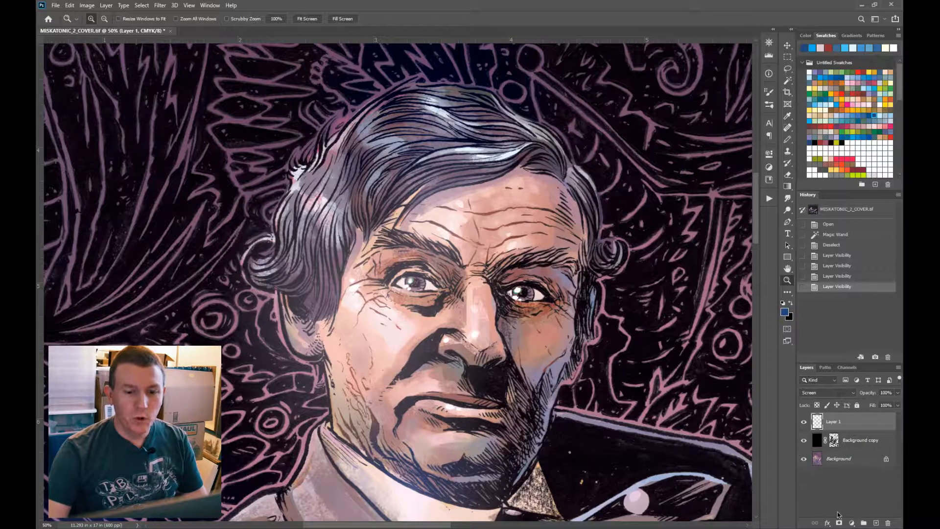
click(839, 523)
click(842, 143)
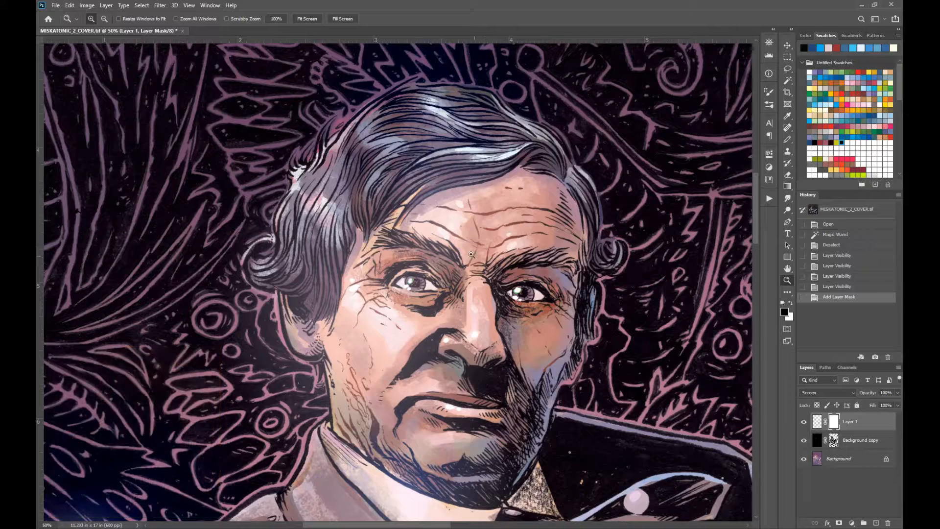
key(b)
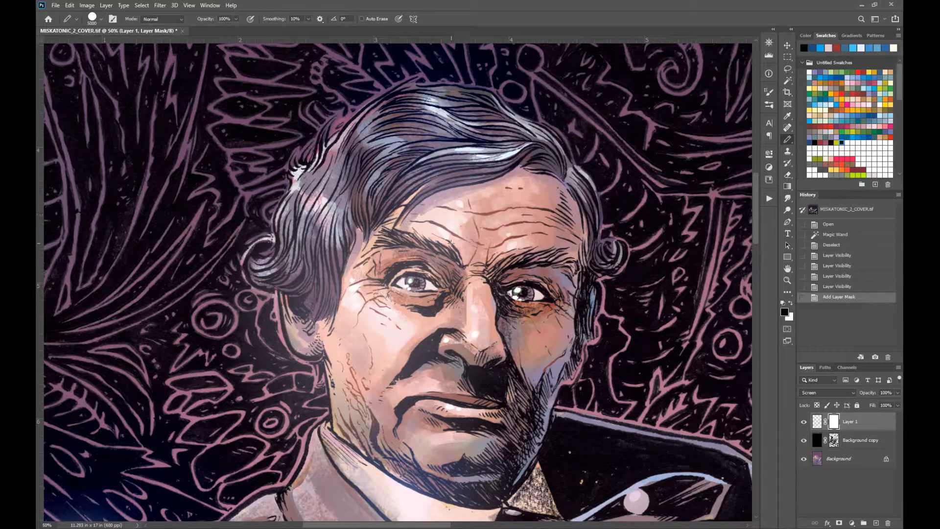
click(398, 339)
key(ctrl+z)
Mask the Layer 1 glow away from the man's cheek, eyes and forehead with black gradients at 100% opacity
key(g)
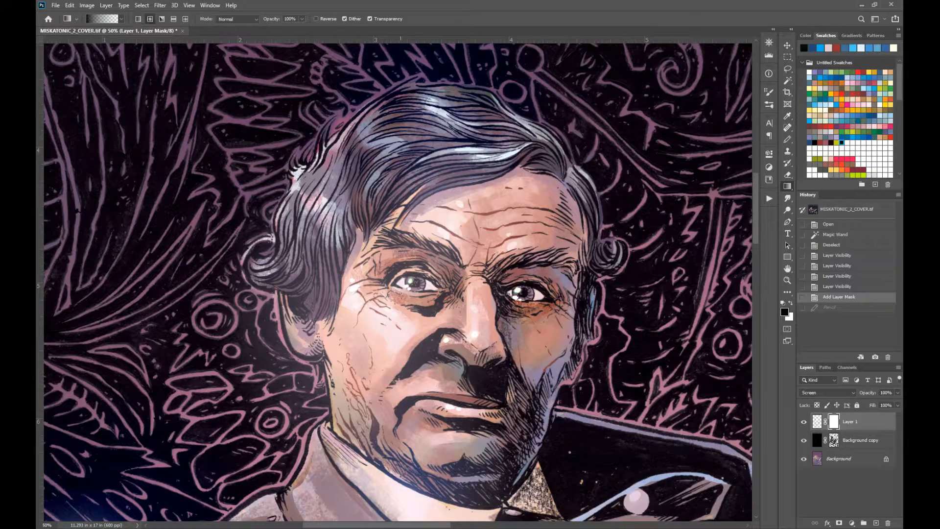
drag(395, 365, 426, 307)
key(ctrl+z)
drag(388, 300, 372, 387)
mouse_move(353, 357)
mouse_down()
mouse_move(381, 384)
mouse_move(357, 406)
mouse_move(358, 373)
mouse_up()
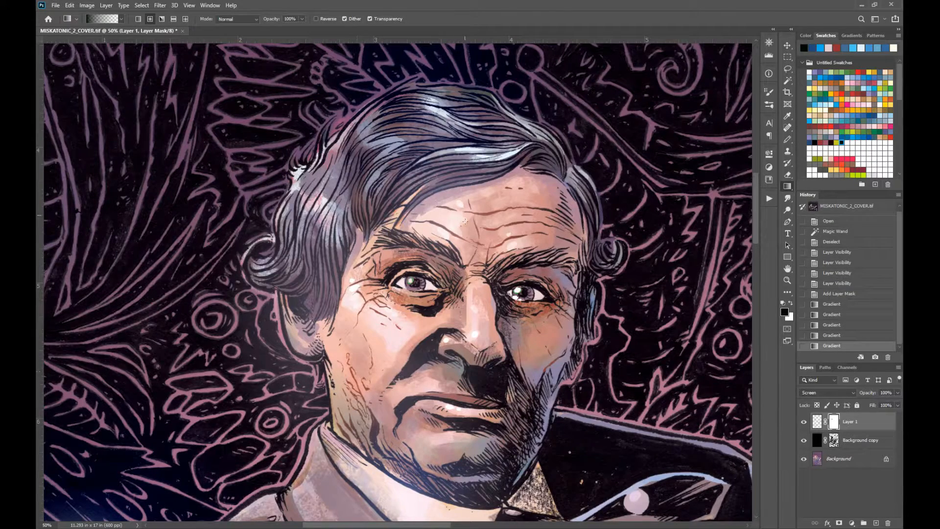
drag(465, 221, 472, 269)
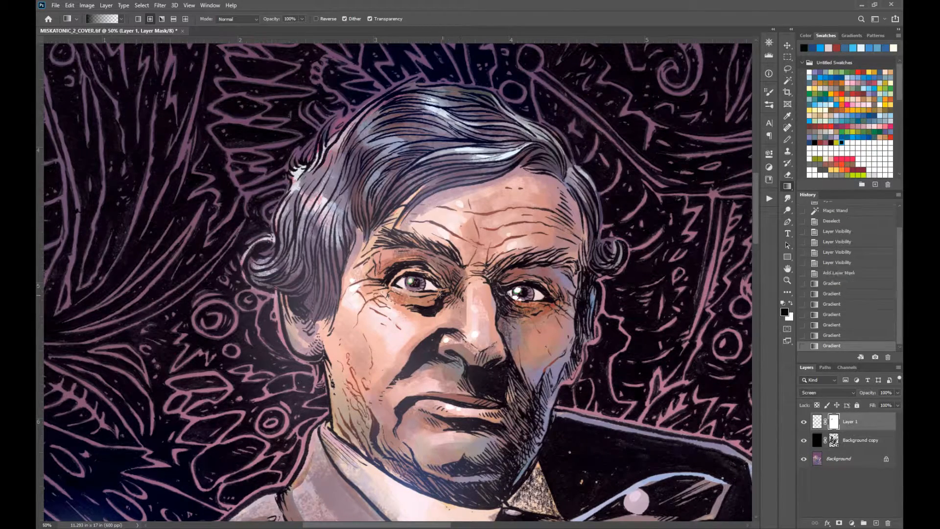
key(z)
alt+click(460, 268)
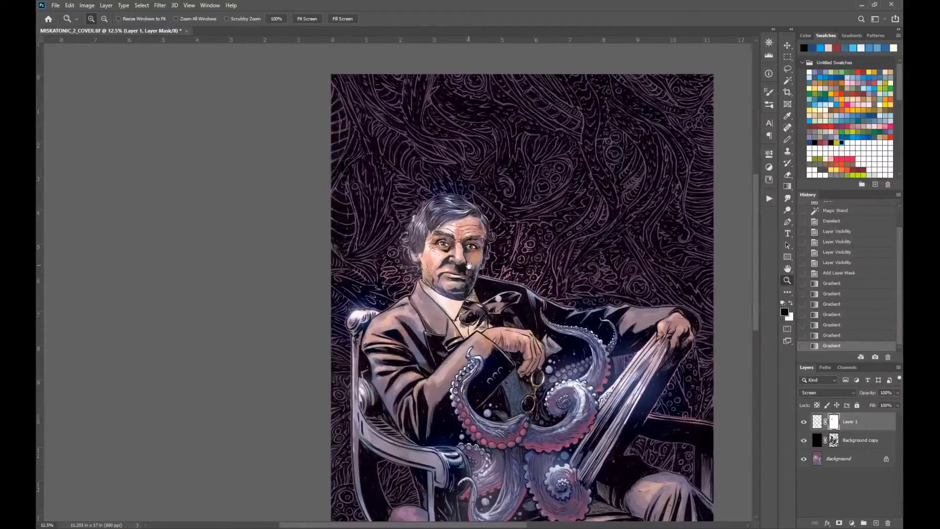
click(396, 240)
click(469, 276)
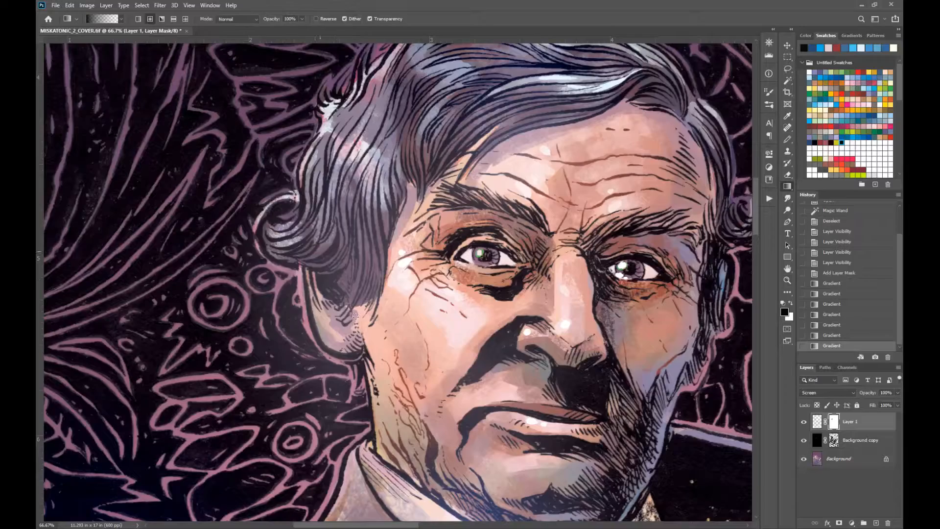
alt+click(333, 280)
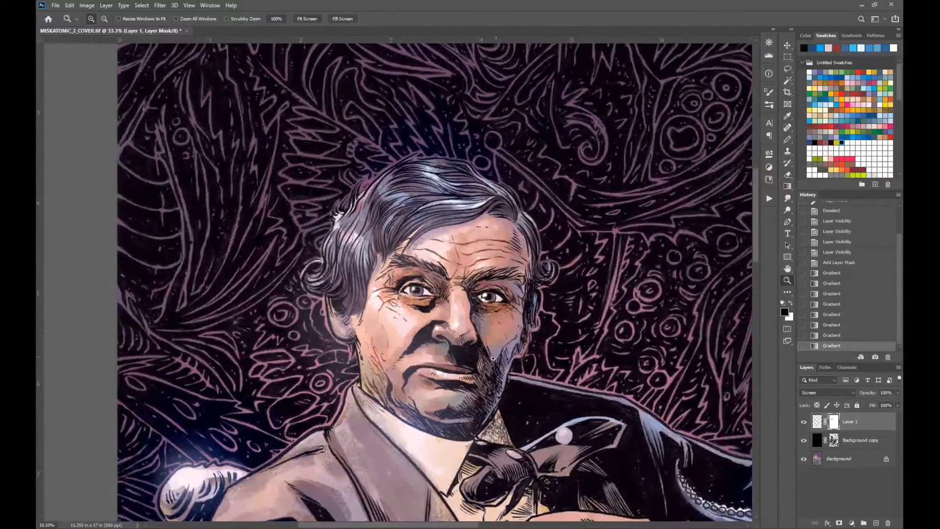
Add red gradients at 50% opacity along the temple, hairline and cheek on Layer 1's artwork
click(821, 77)
key(g)
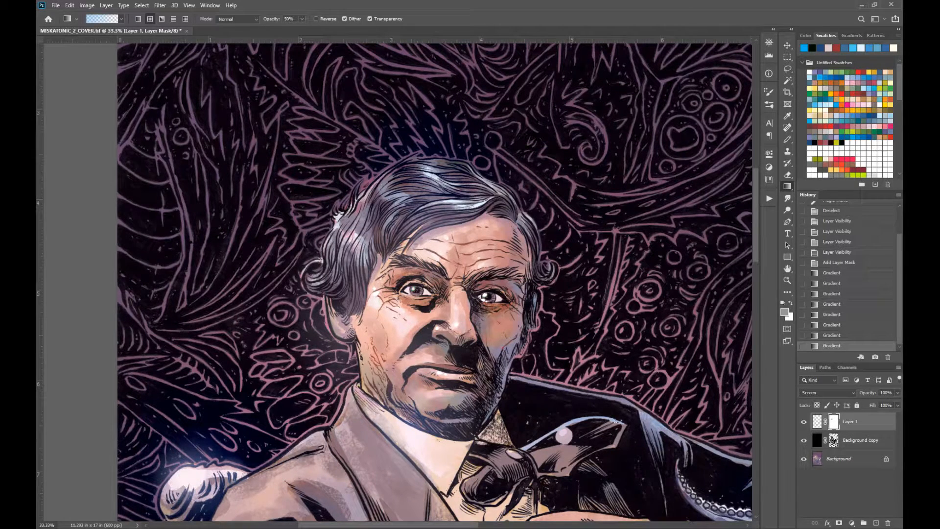
click(820, 423)
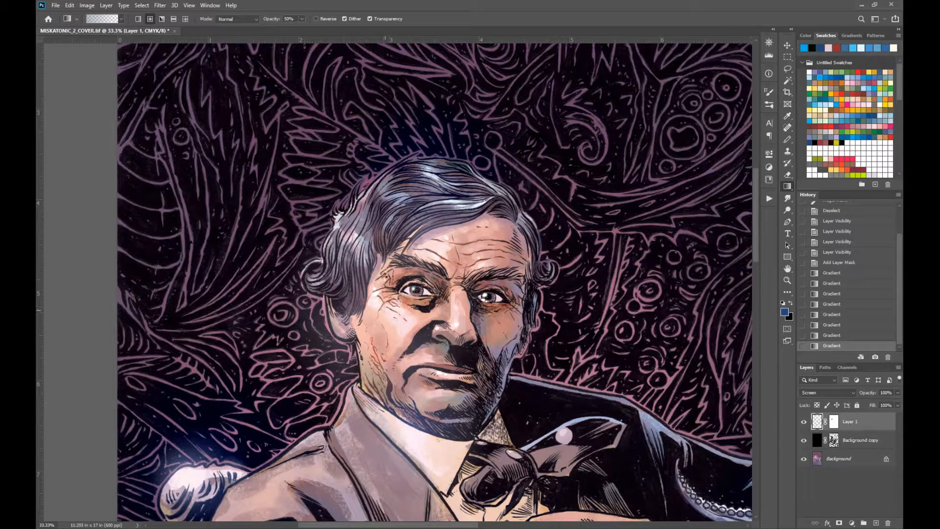
key(ctrl+z)
click(857, 72)
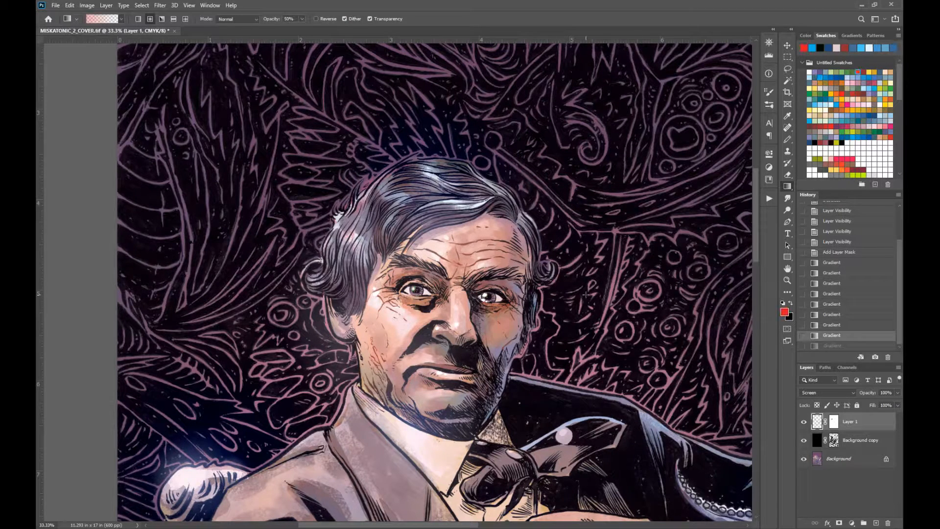
drag(382, 310, 377, 262)
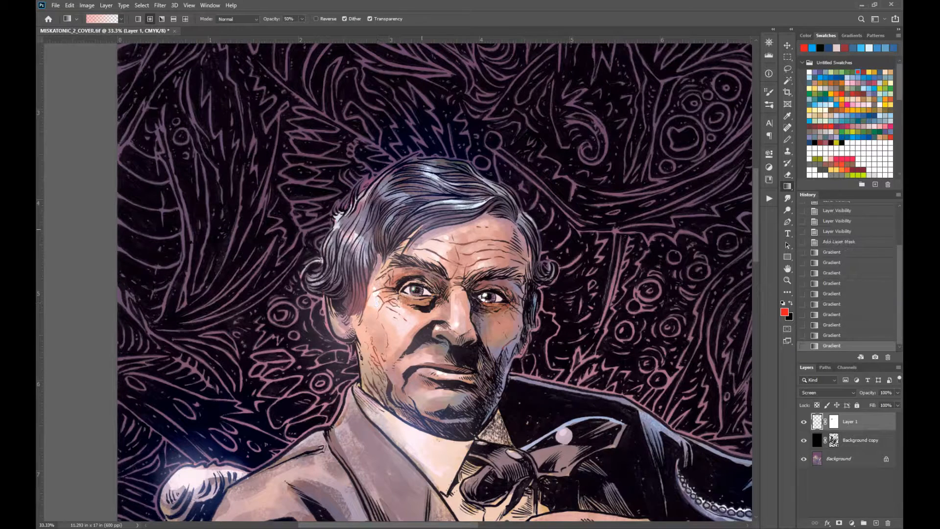
drag(433, 236, 434, 234)
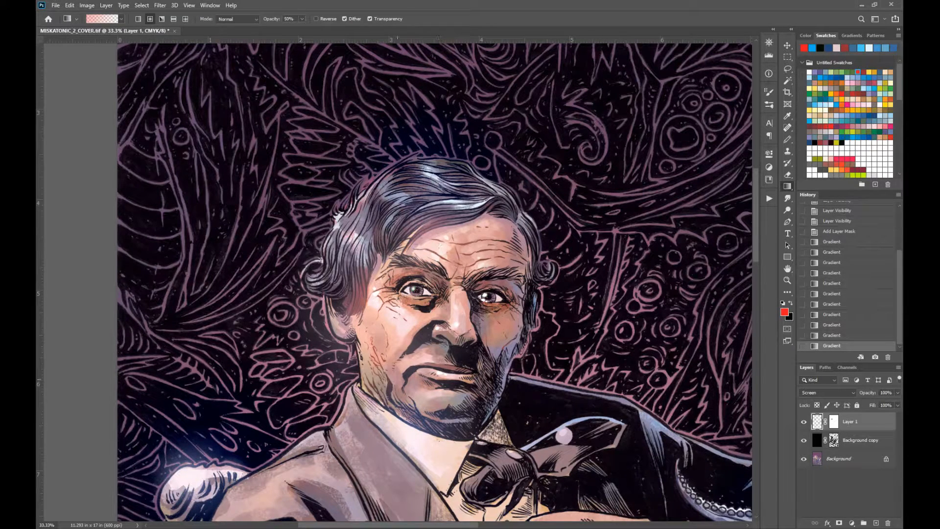
drag(379, 351, 392, 380)
drag(392, 345, 440, 366)
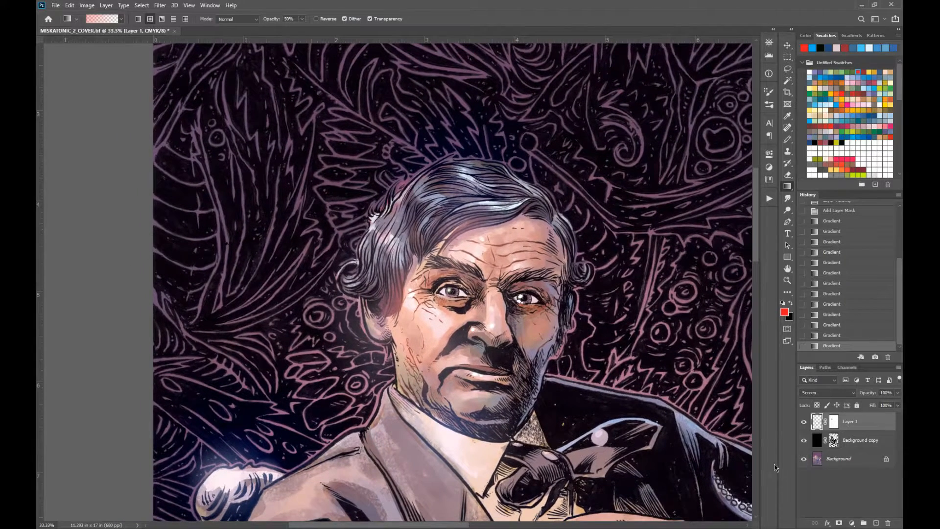
Try very dark red gradients around the temple and forehead on Background copy and Layer 1, and undo them
click(864, 443)
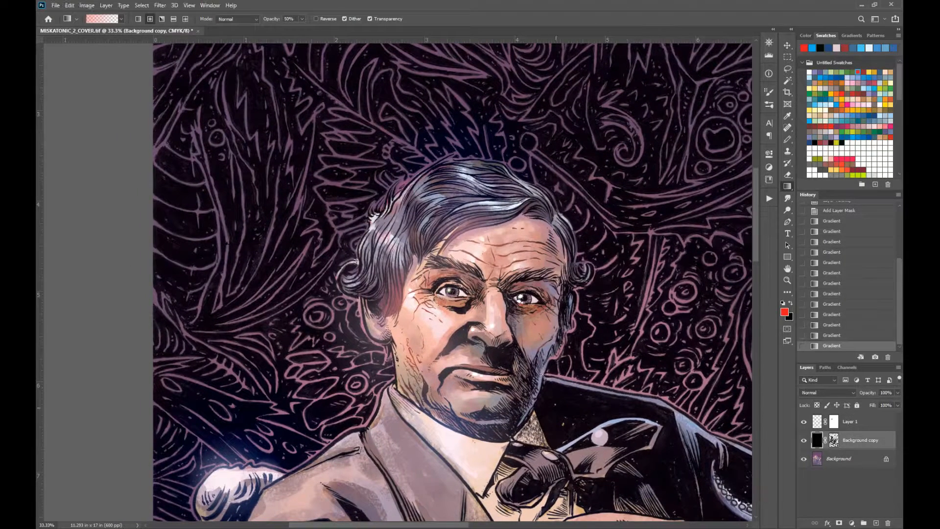
click(835, 141)
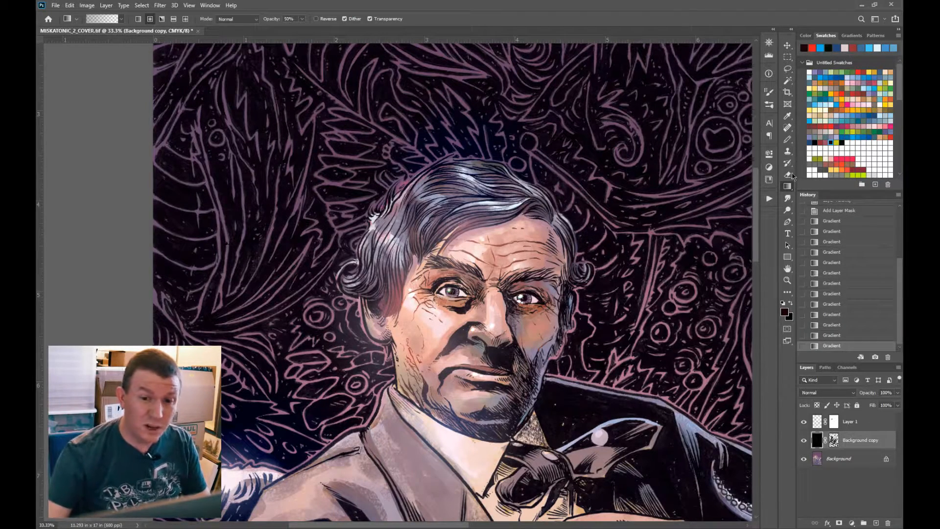
drag(406, 303, 403, 245)
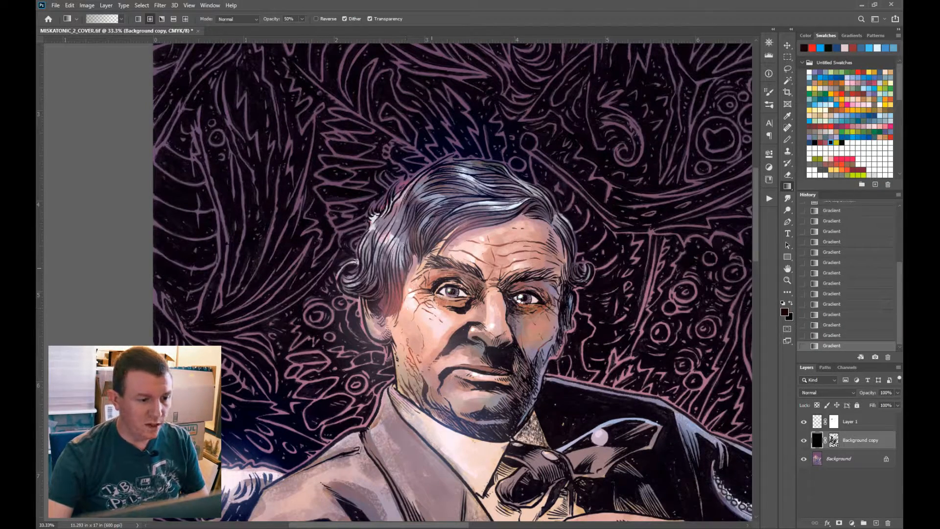
key(z)
click(472, 249)
click(471, 240)
click(469, 231)
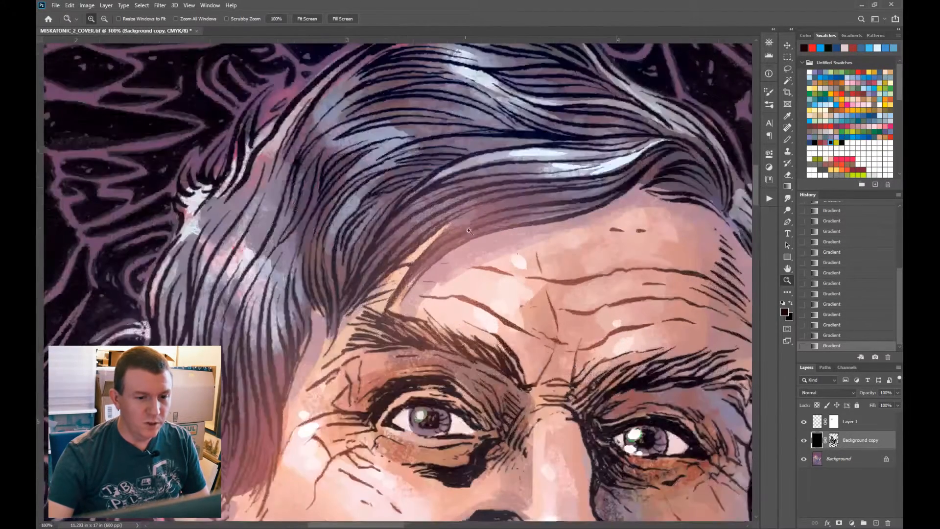
click(836, 316)
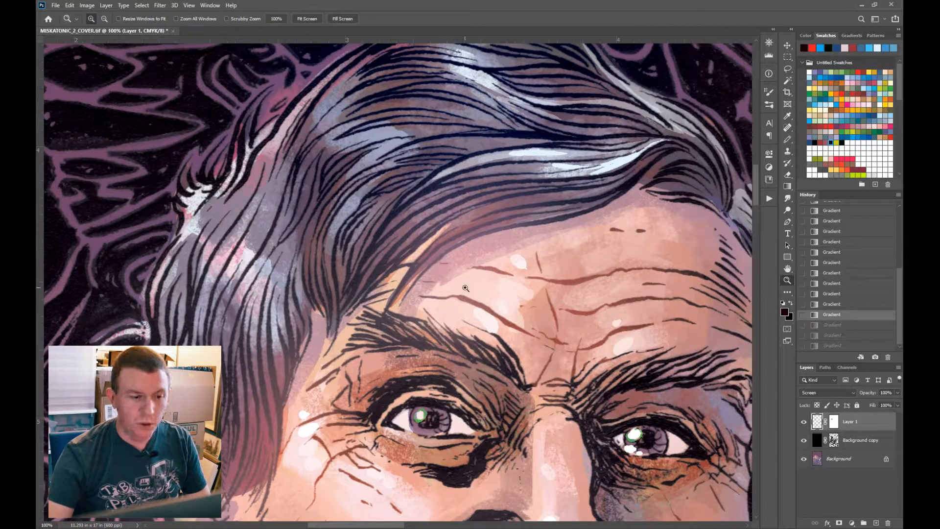
key(g)
drag(485, 288, 441, 158)
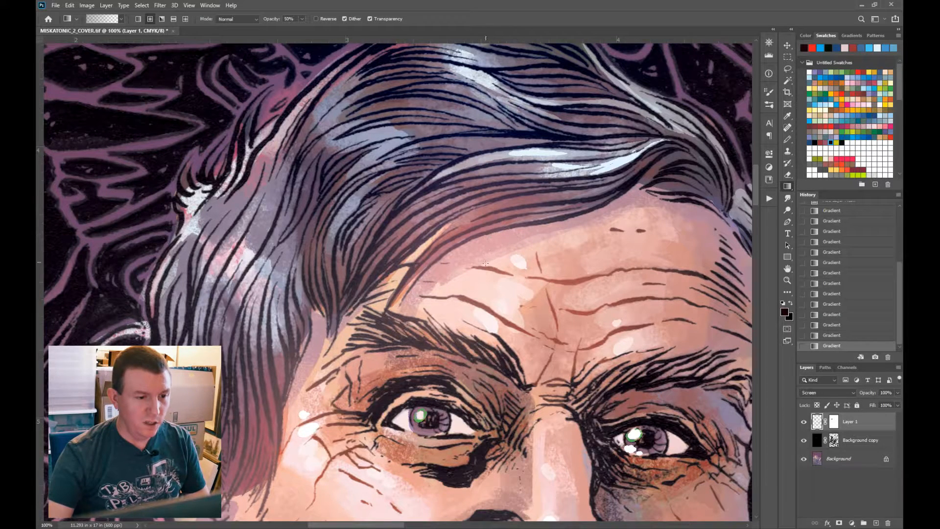
key(ctrl+z)
Tint the forehead, hair, cheek and jaw linework with very dark red gradients at 50% opacity on Background copy
click(863, 441)
drag(470, 283, 467, 233)
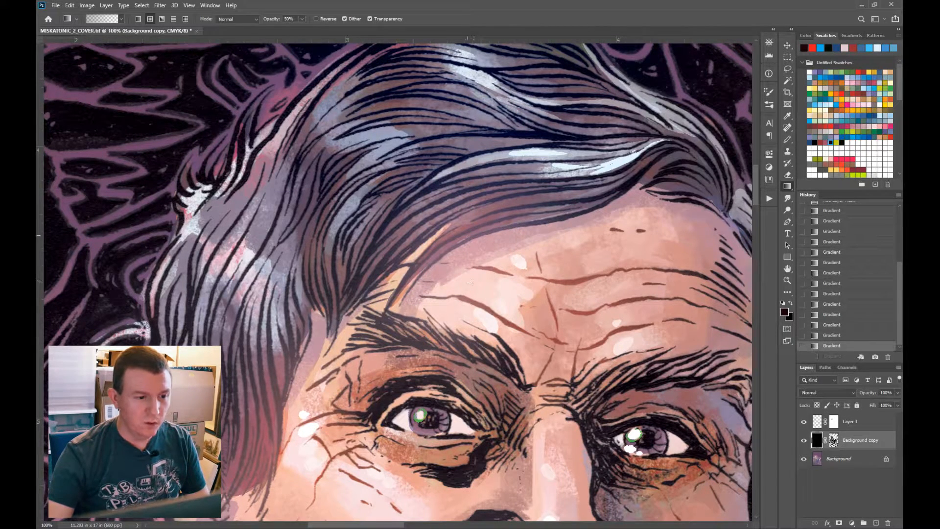
drag(473, 338, 554, 78)
drag(365, 157, 376, 245)
drag(368, 120, 377, 239)
drag(448, 374, 430, 274)
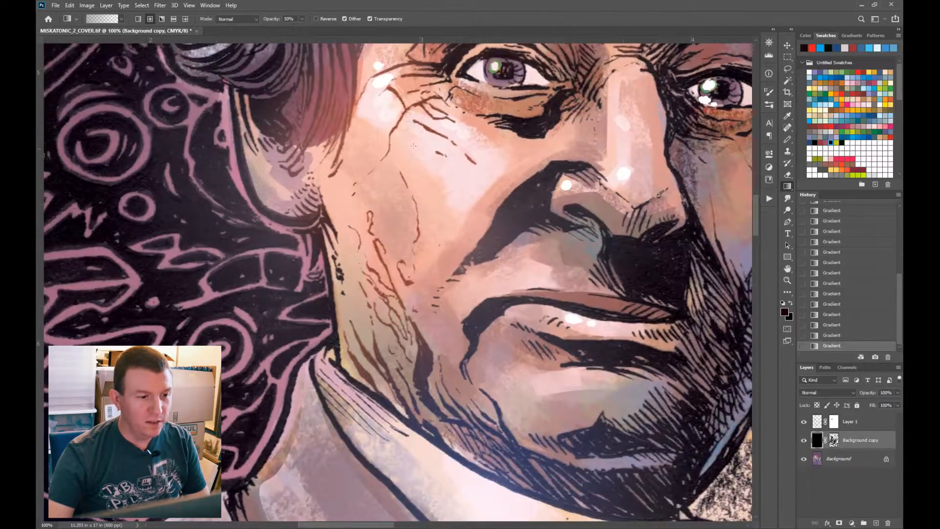
drag(456, 322, 403, 334)
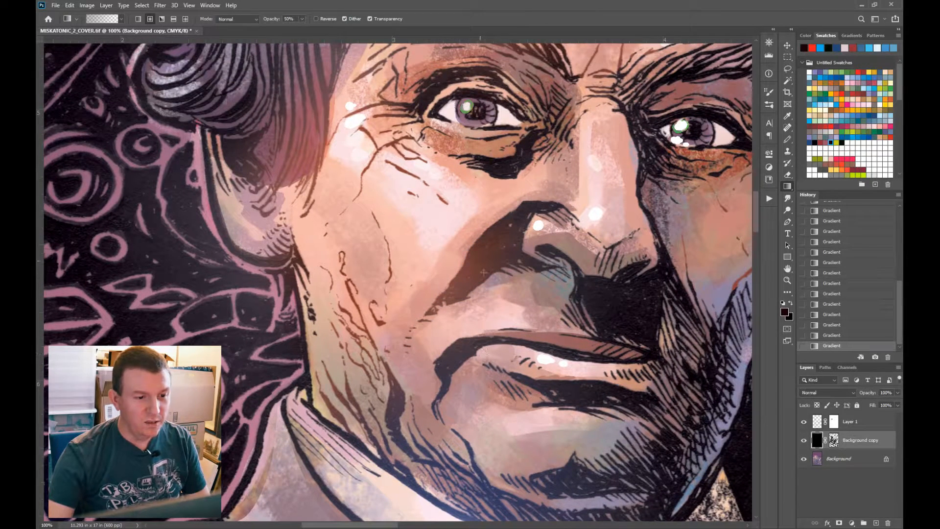
drag(485, 457, 485, 458)
Tint the linework across the man's face with a brick-red gradient at 100% opacity on Background copy
key(z)
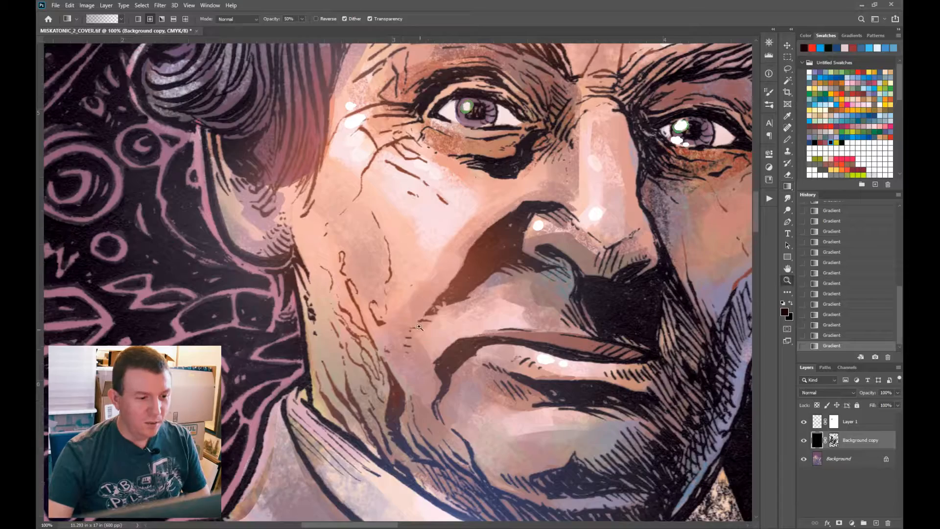
alt+click(469, 270)
drag(468, 269, 465, 371)
alt+click(402, 329)
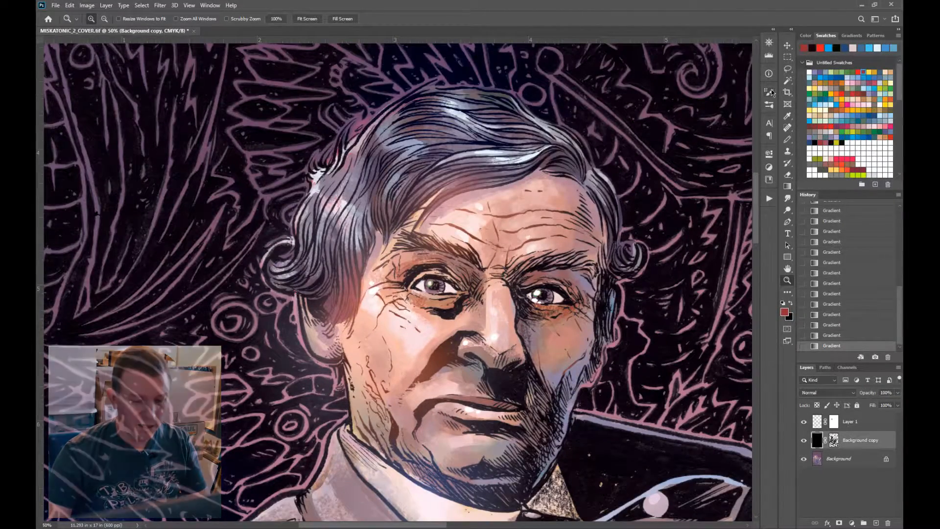
key(g)
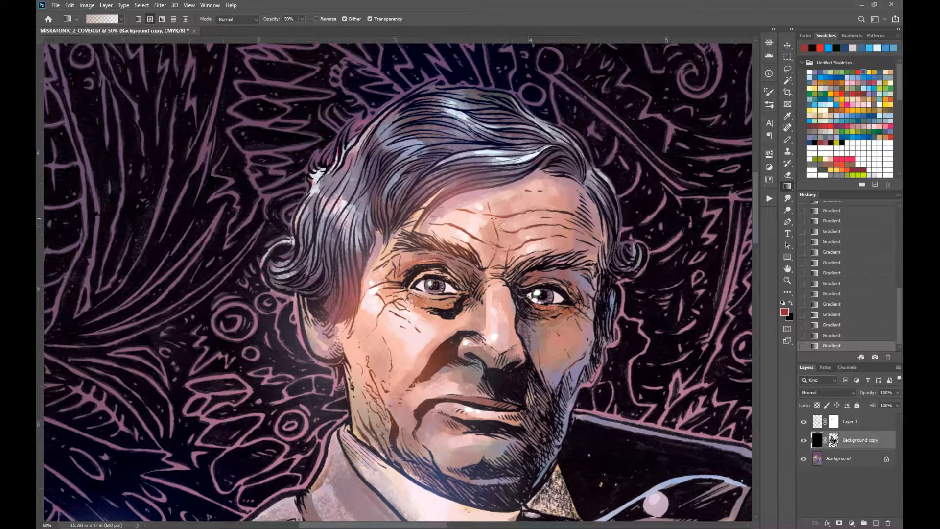
key(0)
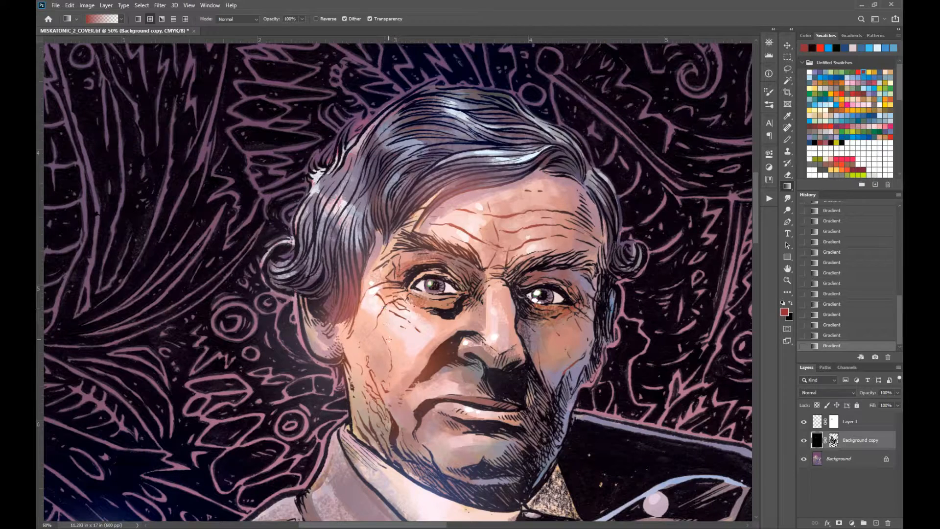
drag(390, 340, 440, 330)
Paint the forehead wrinkle linework on Background copy with a textured 30 px brush preset, using a sampled skin tone at 50% opacity
key(b)
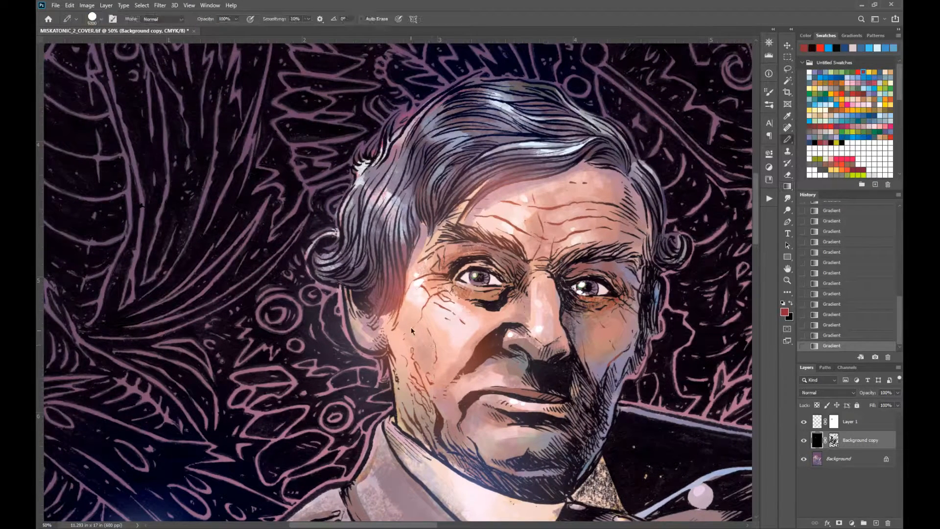
right_click(468, 226)
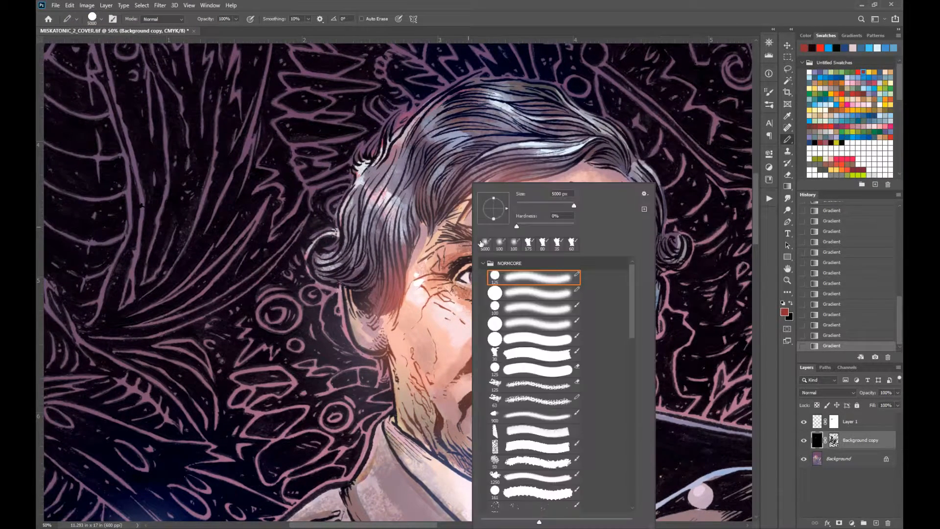
click(519, 355)
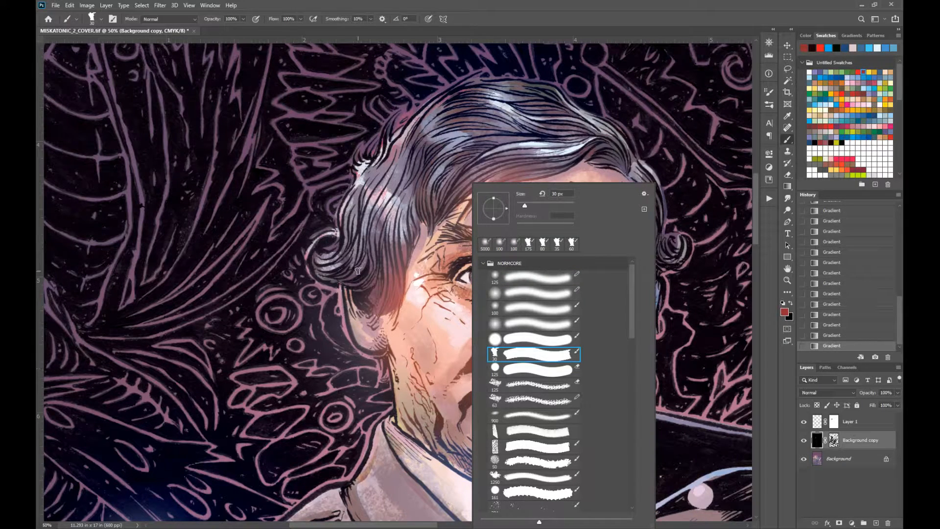
click(436, 333)
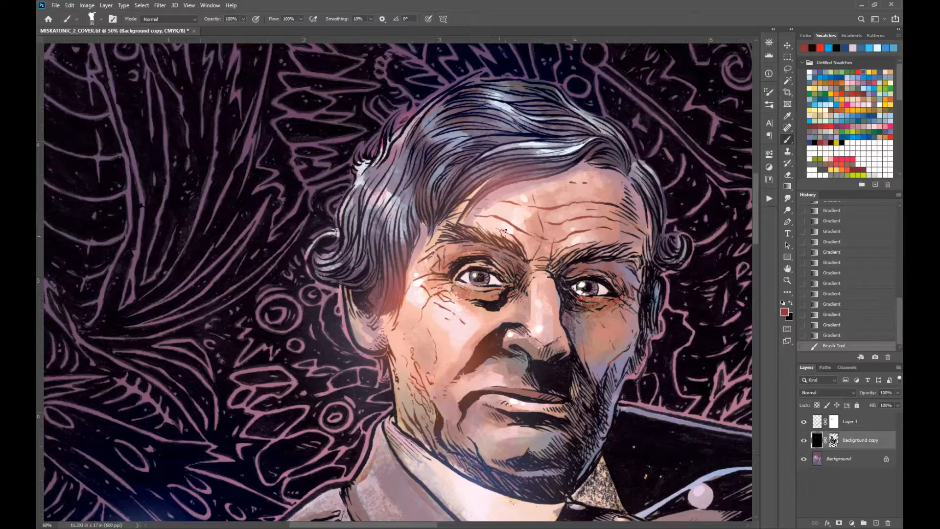
alt+click(535, 243)
key(5)
mouse_move(497, 211)
mouse_down()
mouse_move(536, 240)
mouse_move(504, 216)
mouse_up()
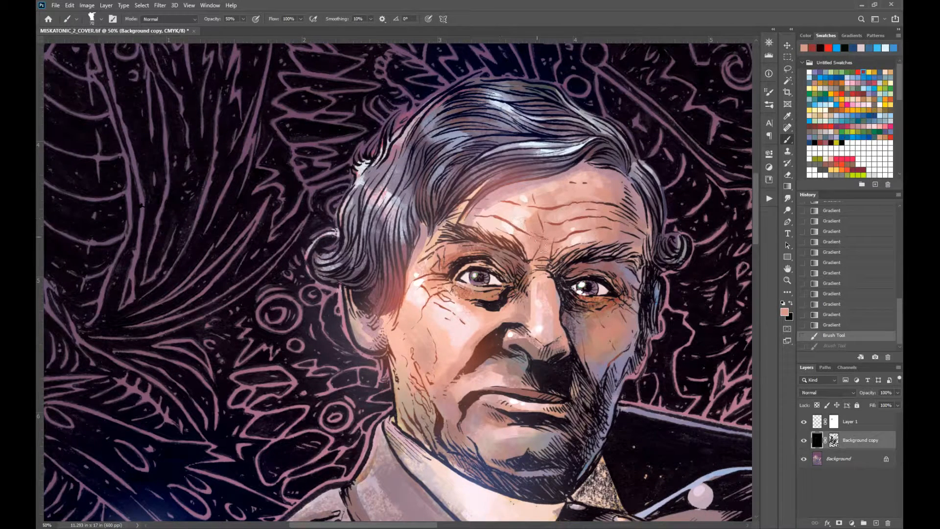
mouse_move(506, 213)
mouse_down()
mouse_move(535, 234)
mouse_move(587, 233)
mouse_move(622, 199)
mouse_move(633, 219)
mouse_move(616, 206)
mouse_up()
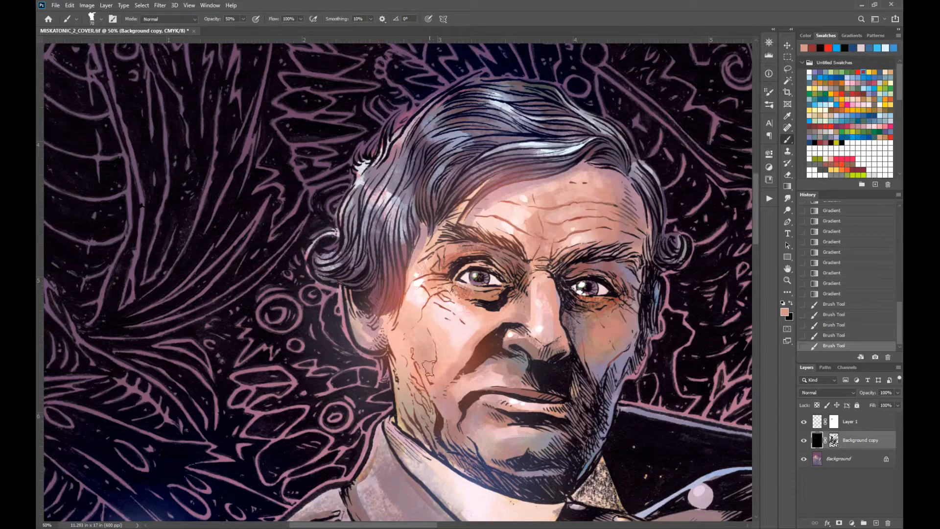
Soften the cheek, forehead and mouth-side linework on Background copy with brush strokes, sampling a lighter pink skin tone at 50% opacity
drag(418, 347, 421, 394)
mouse_move(433, 305)
mouse_down()
mouse_move(424, 296)
mouse_move(462, 333)
mouse_up()
key(0)
alt+click(444, 346)
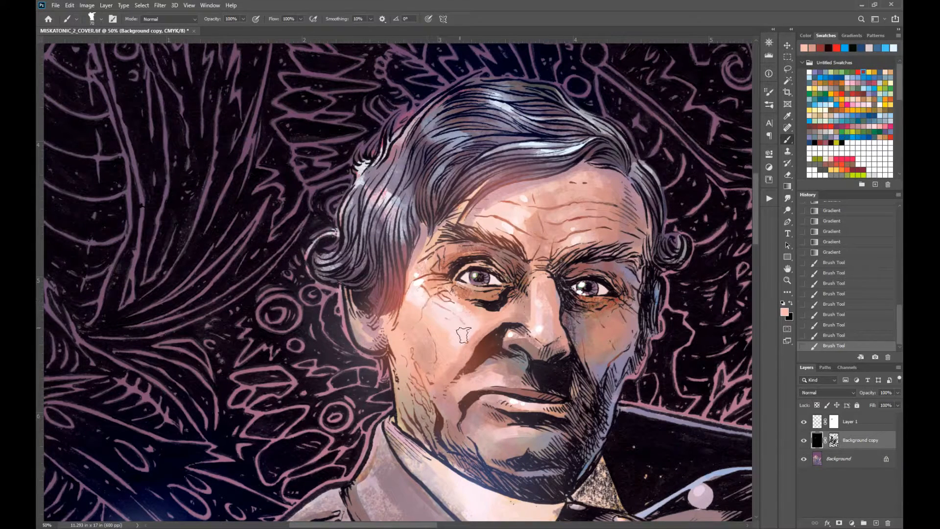
key(ctrl+z)
key(5)
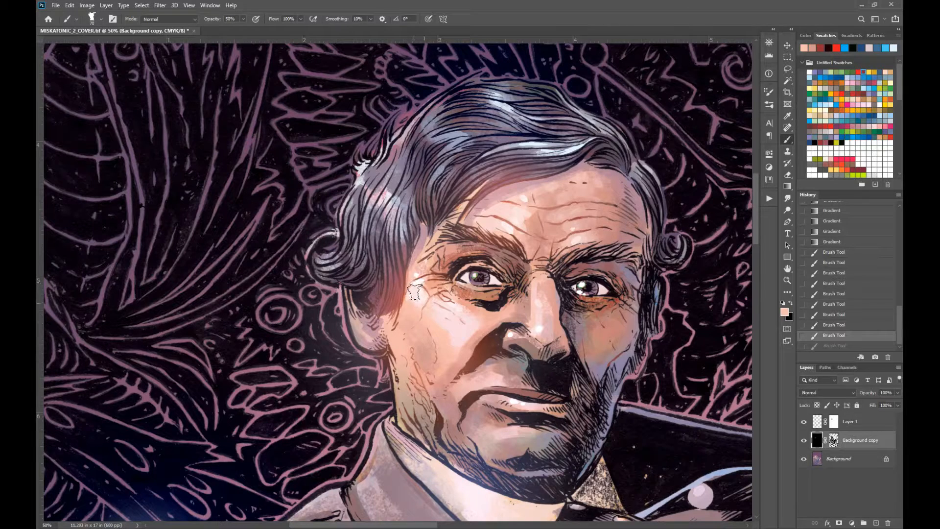
click(414, 292)
mouse_move(517, 210)
mouse_down()
mouse_move(512, 221)
mouse_move(522, 202)
mouse_up()
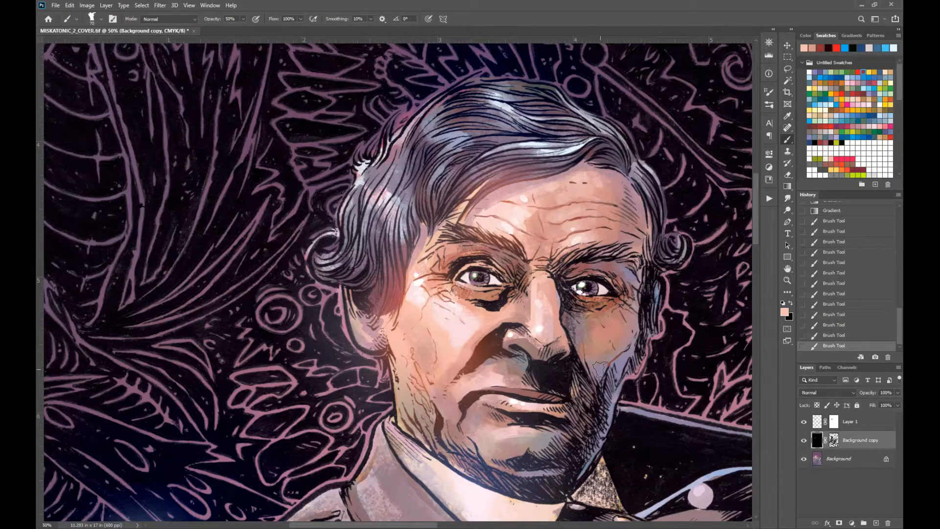
drag(501, 380, 464, 370)
Retouch the skin around the nose on the Background layer with sampled muted pink tones at 100% brush opacity
click(787, 140)
alt+click(522, 294)
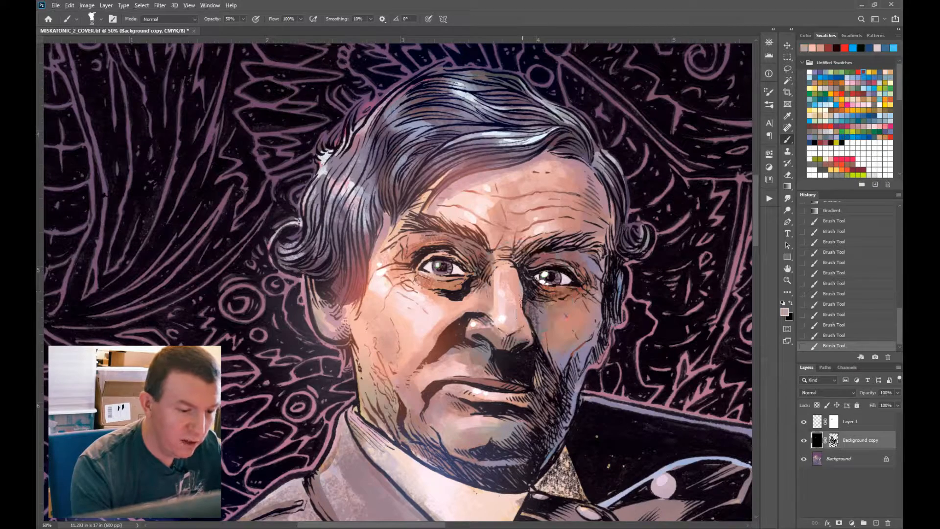
key(0)
key(alt+bracketleft)
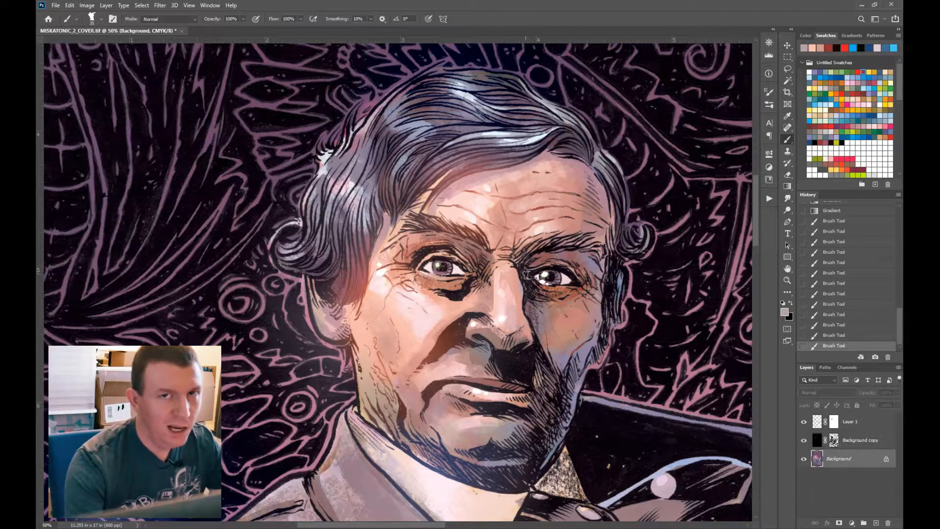
drag(523, 290, 520, 299)
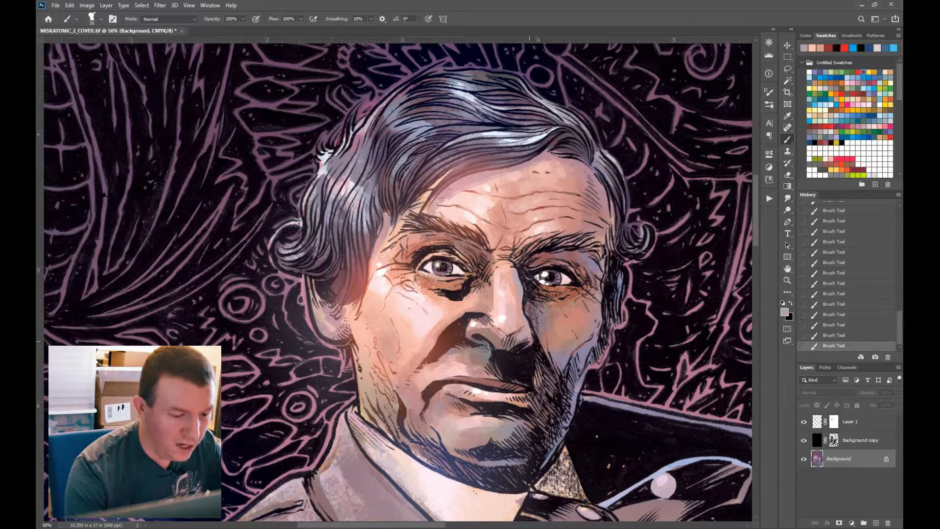
alt+click(498, 340)
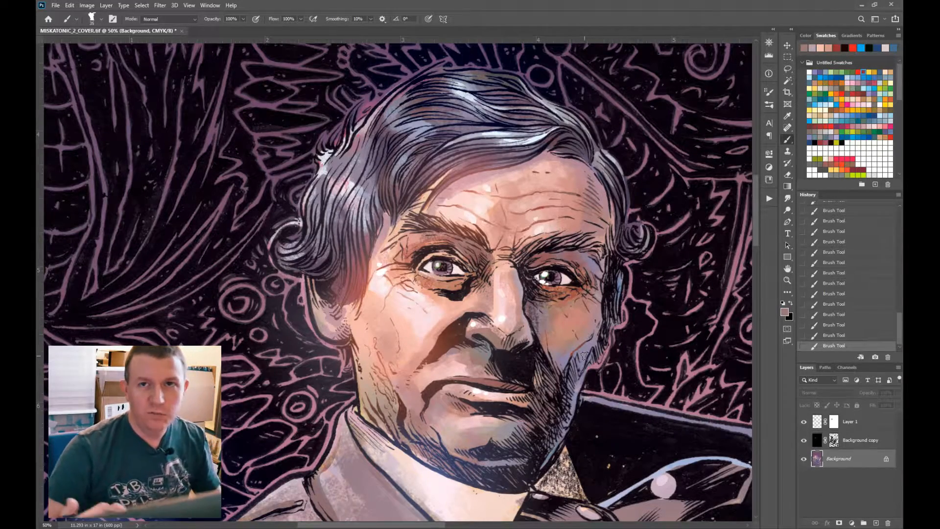
drag(577, 368, 559, 322)
Examine the finished face against the tentacles, chair and overall cover illustration
key(z)
alt+click(497, 339)
scroll(497, 338, down, 2)
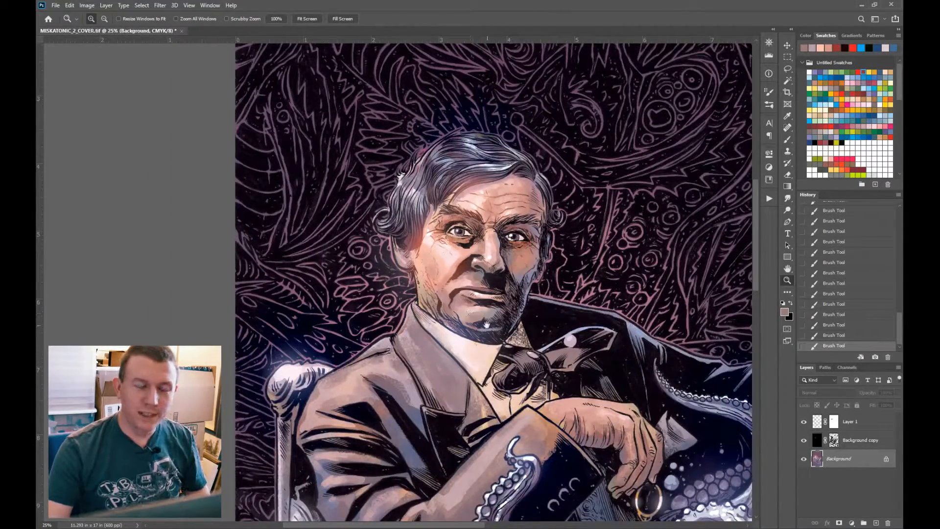
drag(497, 387, 459, 46)
drag(491, 289, 508, 231)
drag(552, 307, 535, 364)
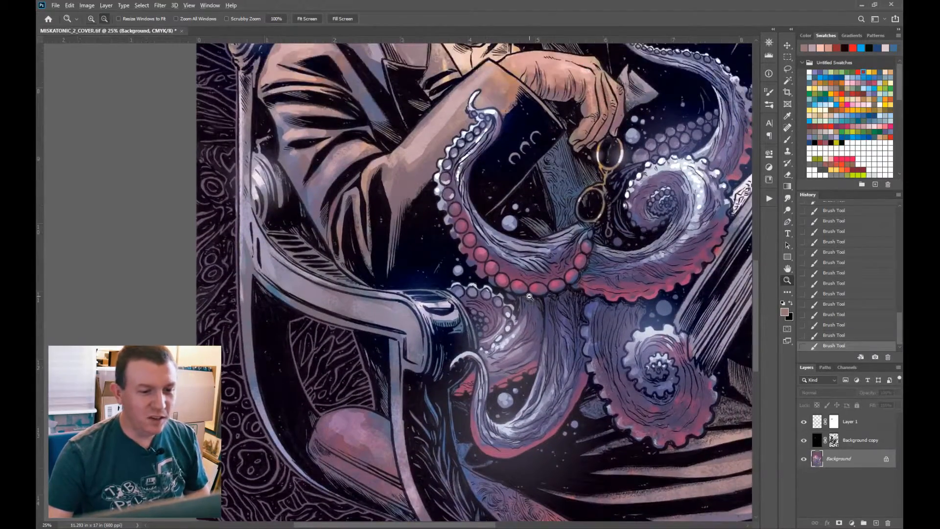
alt+click(531, 335)
alt+click(532, 335)
drag(564, 323, 503, 352)
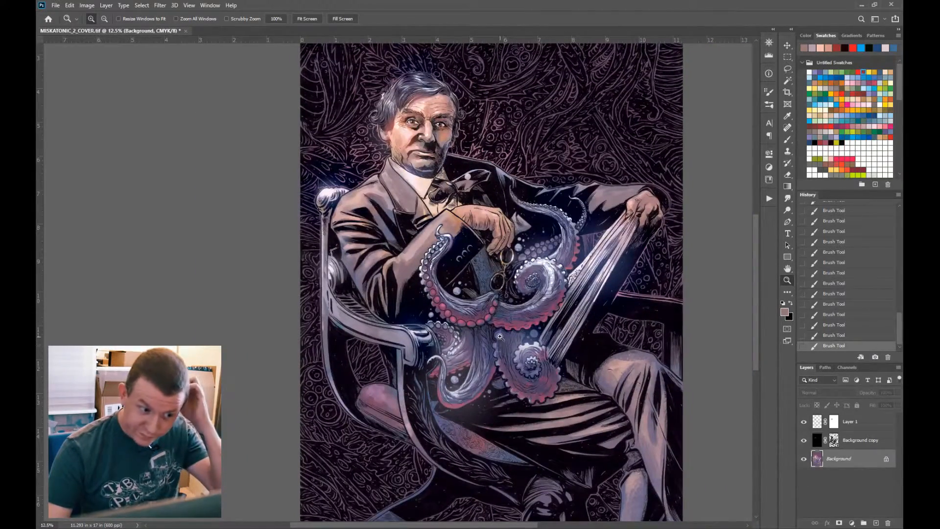
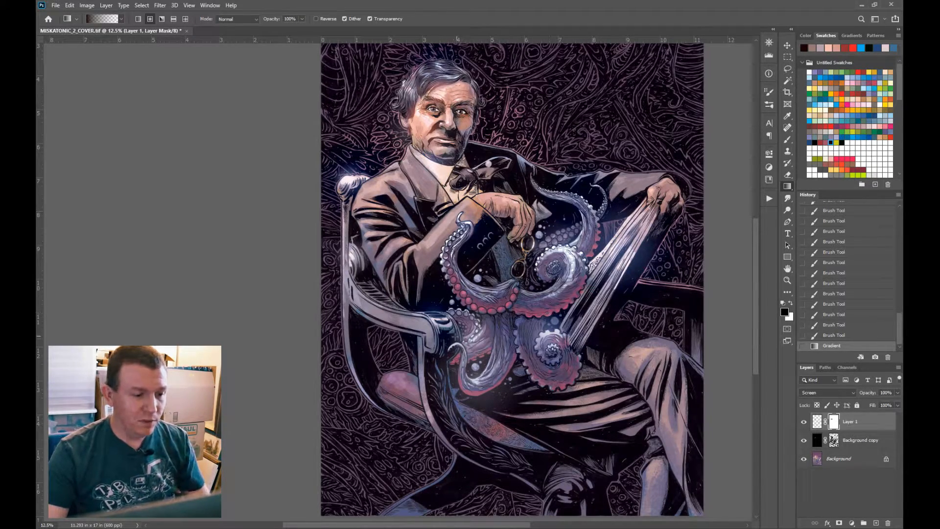
Examine the chair arm and the neighbouring tentacles, both close up and within the whole figure, for glow placement
key(z)
click(458, 336)
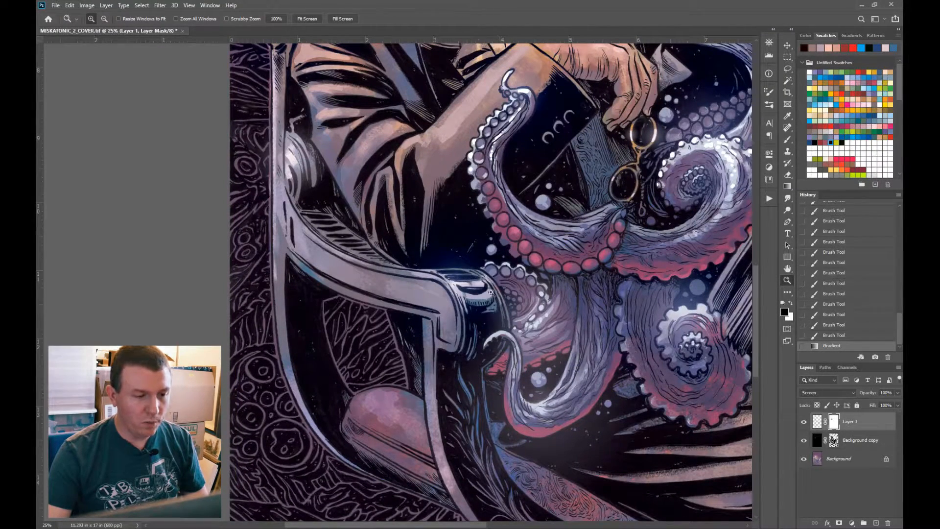
drag(504, 284, 510, 319)
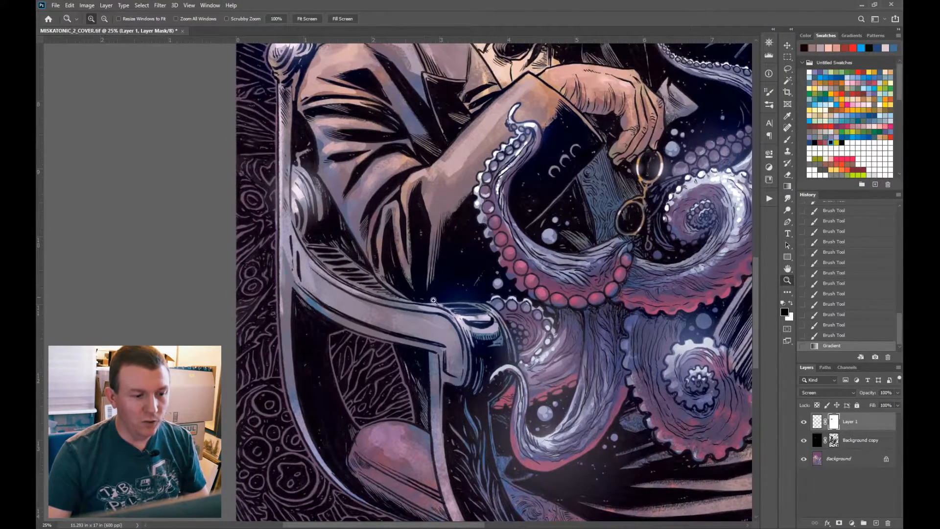
alt+click(491, 300)
alt+click(492, 300)
drag(561, 339, 525, 346)
alt+click(525, 337)
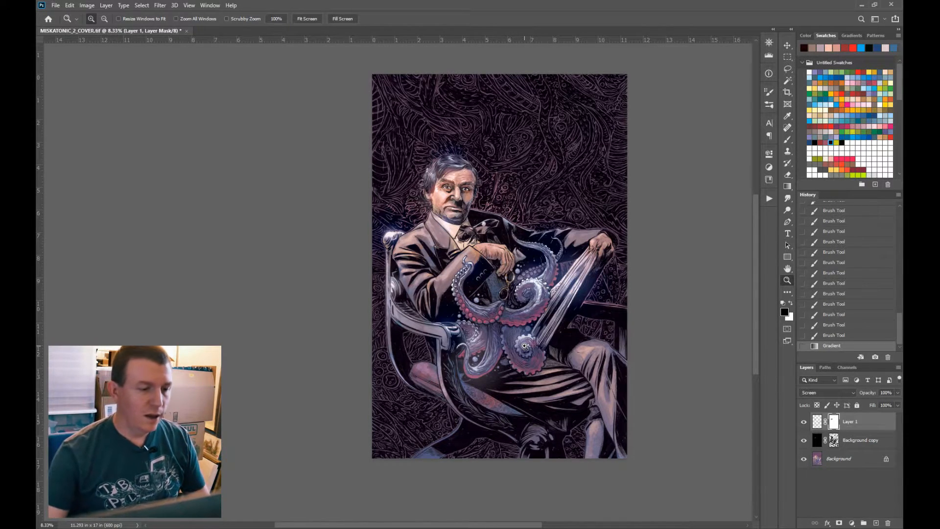
click(434, 346)
click(434, 345)
click(435, 345)
drag(519, 358, 393, 332)
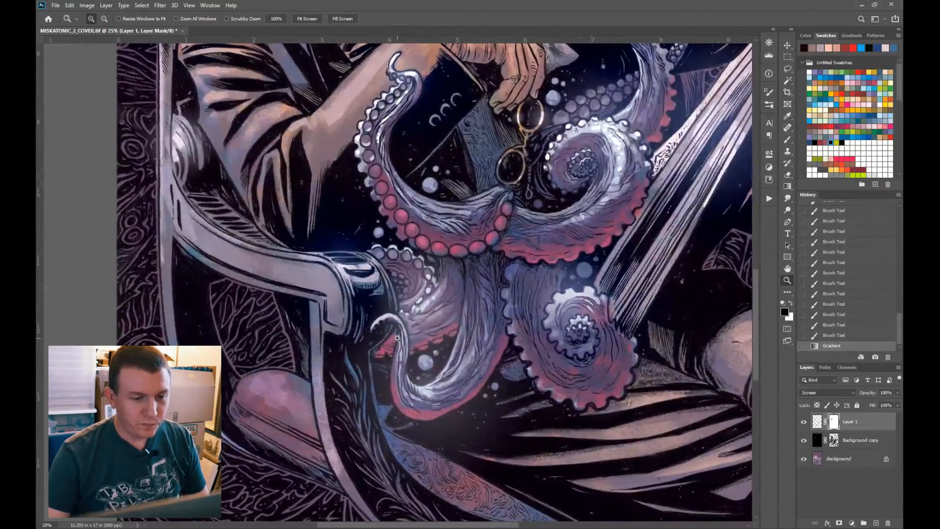
alt+click(393, 332)
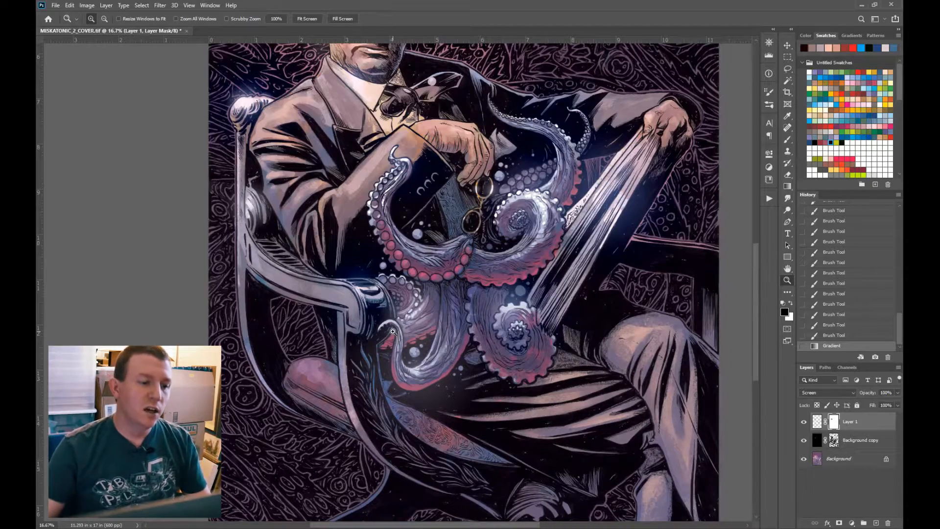
drag(342, 305, 370, 306)
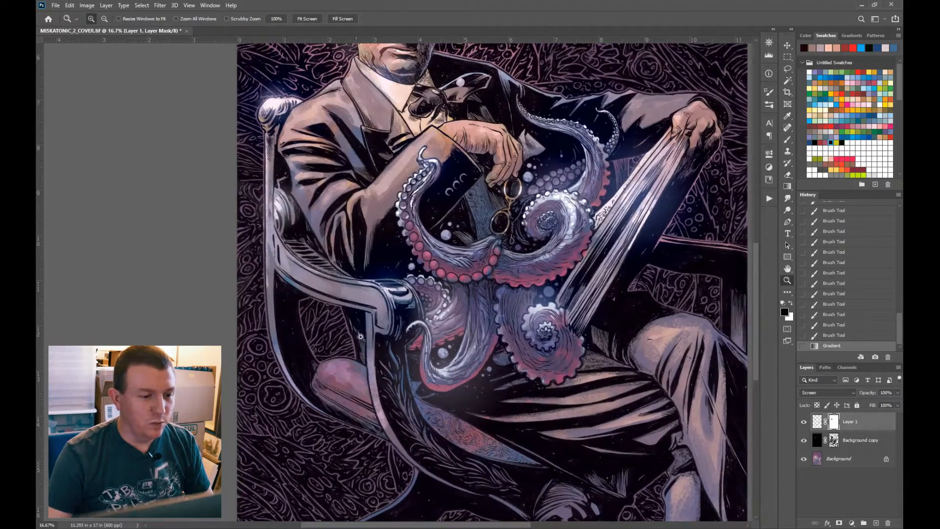
drag(399, 347, 474, 345)
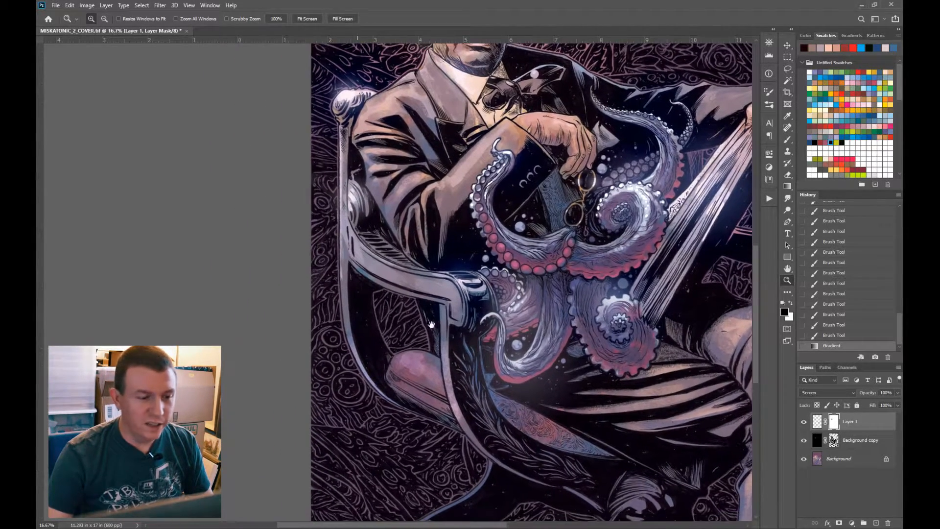
click(473, 292)
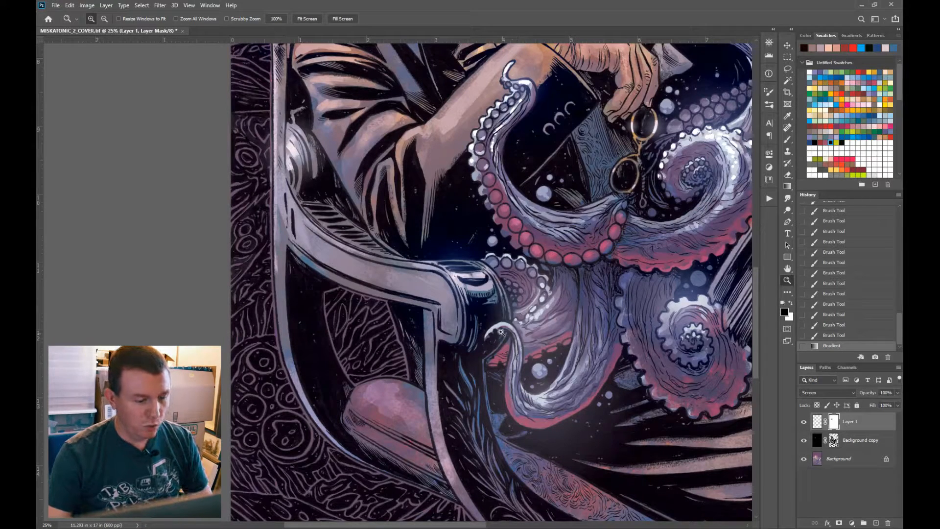
Copy all of Layer 1's glow artwork and paste it into a new clipboard-sized document with a white background
key(g)
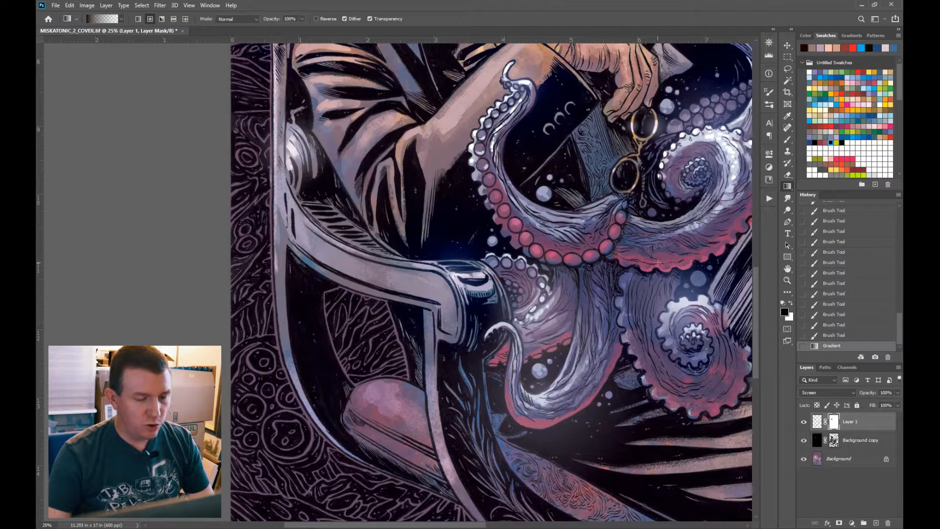
click(817, 422)
key(ctrl+a)
key(ctrl+c)
key(ctrl+n)
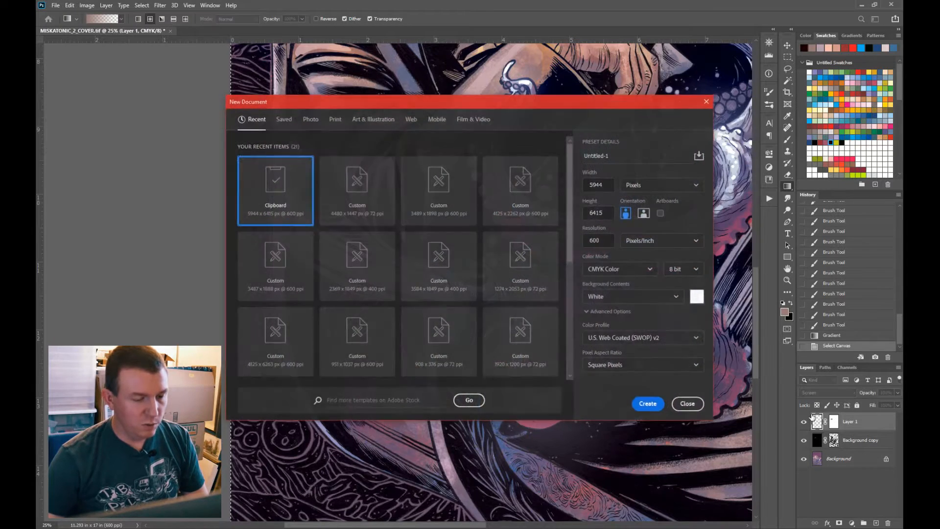
key(Return)
key(ctrl+v)
key(b)
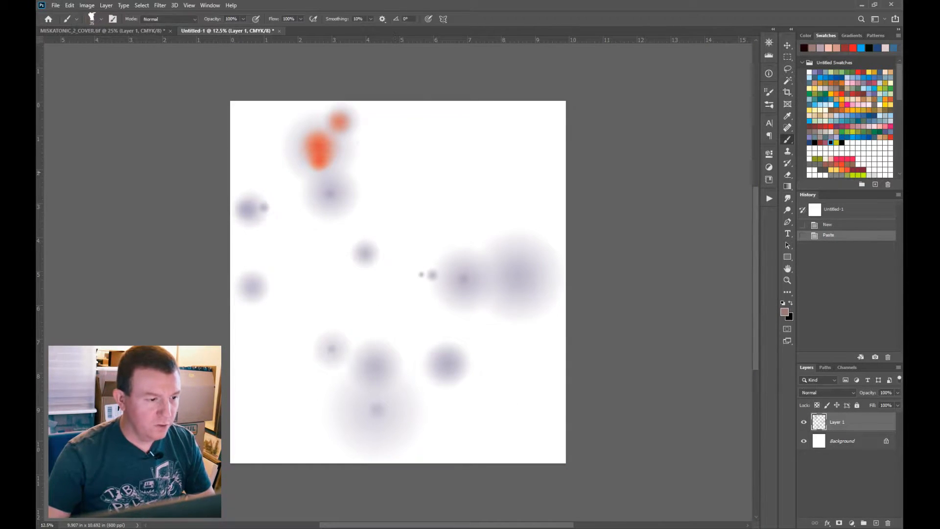
Choose the lavender swatch as the foreground color and close the untitled glow document without saving
click(810, 137)
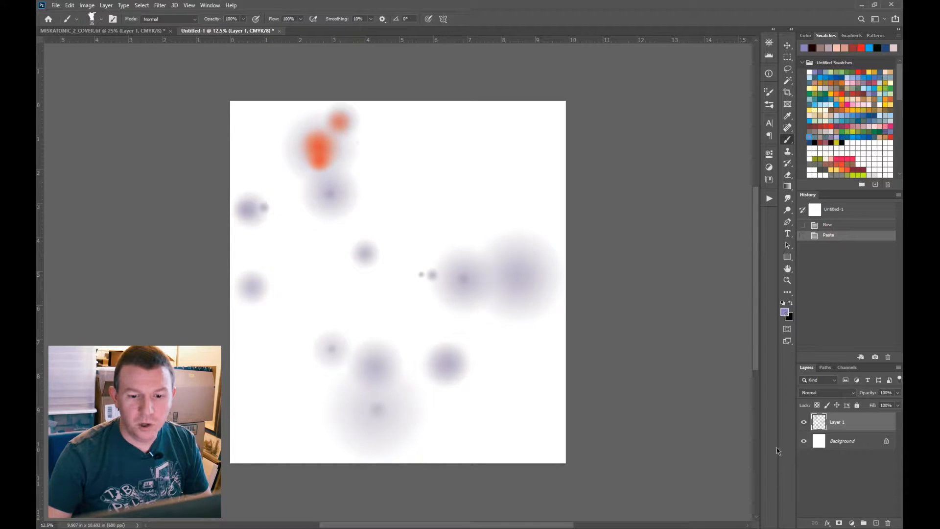
click(280, 31)
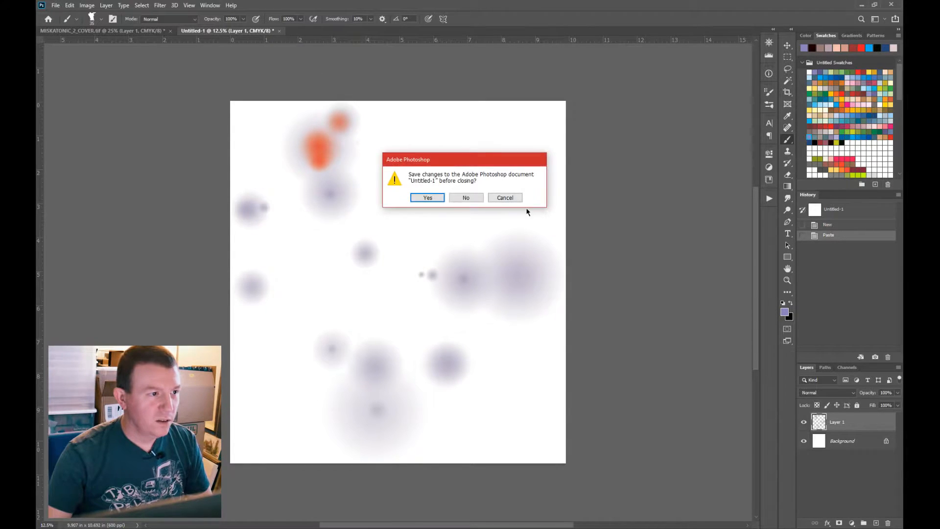
click(466, 195)
Add a lavender radial gradient glow at 50% opacity around the front of the chair arm on Layer 1
drag(498, 257, 541, 277)
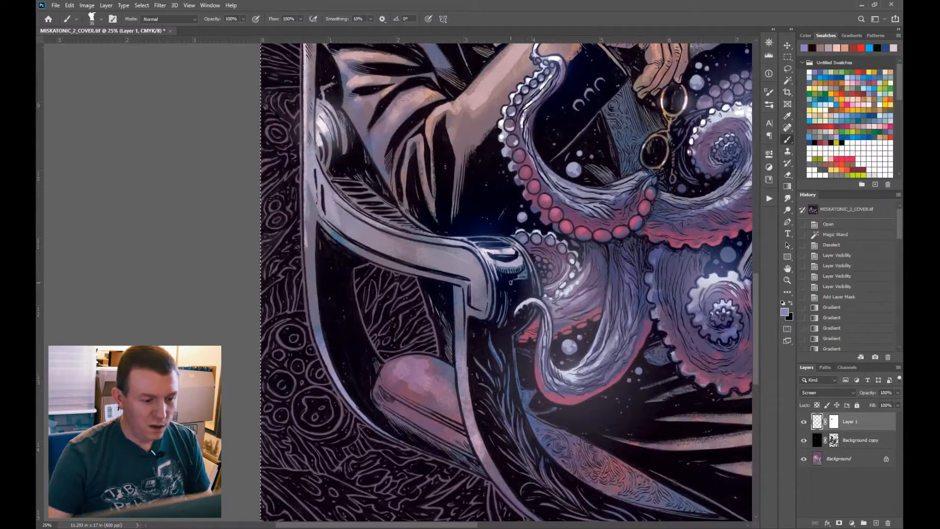
key(g)
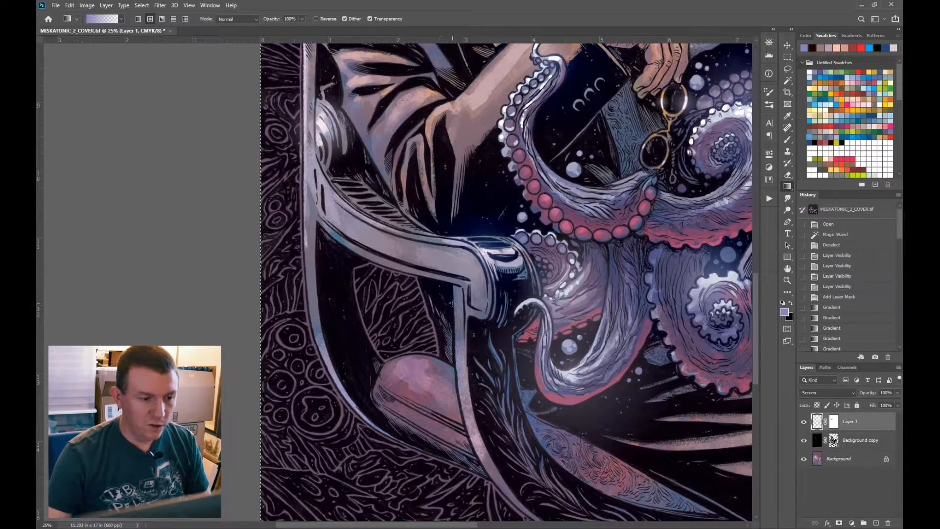
drag(456, 302, 388, 396)
key(ctrl+z)
key(5)
drag(538, 284, 440, 455)
Subtract the chair arm, its front post and the curling tentacle beside it from the whole-canvas selection with the Lasso tool
scroll(519, 352, up, 1)
key(z)
alt+click(526, 340)
click(511, 404)
click(511, 404)
mouse_move(382, 259)
mouse_down()
mouse_move(412, 254)
mouse_move(503, 380)
mouse_up()
key(l)
mouse_move(331, 224)
mouse_down()
mouse_move(395, 266)
mouse_move(480, 295)
mouse_move(505, 367)
mouse_move(512, 468)
mouse_move(531, 435)
mouse_move(658, 465)
mouse_move(599, 374)
mouse_move(582, 280)
mouse_move(331, 117)
mouse_up()
scroll(512, 468, down, 3)
drag(452, 153, 353, 140)
mouse_move(354, 141)
mouse_down()
mouse_move(486, 132)
mouse_move(524, 206)
mouse_move(514, 243)
mouse_move(485, 267)
mouse_move(492, 300)
mouse_move(504, 198)
mouse_move(469, 194)
mouse_up()
mouse_move(371, 168)
mouse_down()
mouse_move(480, 140)
mouse_move(512, 169)
mouse_move(521, 230)
mouse_move(489, 283)
mouse_move(362, 124)
mouse_move(241, 90)
mouse_move(338, 159)
mouse_up()
mouse_move(521, 231)
mouse_down()
mouse_move(511, 305)
mouse_move(537, 298)
mouse_move(538, 245)
mouse_move(520, 215)
mouse_up()
mouse_move(538, 295)
mouse_down()
mouse_move(595, 285)
mouse_move(579, 354)
mouse_up()
mouse_move(515, 327)
mouse_down()
mouse_move(571, 355)
mouse_move(550, 358)
mouse_move(563, 360)
mouse_move(602, 247)
mouse_move(611, 176)
mouse_move(640, 308)
mouse_move(619, 335)
mouse_move(582, 333)
mouse_up()
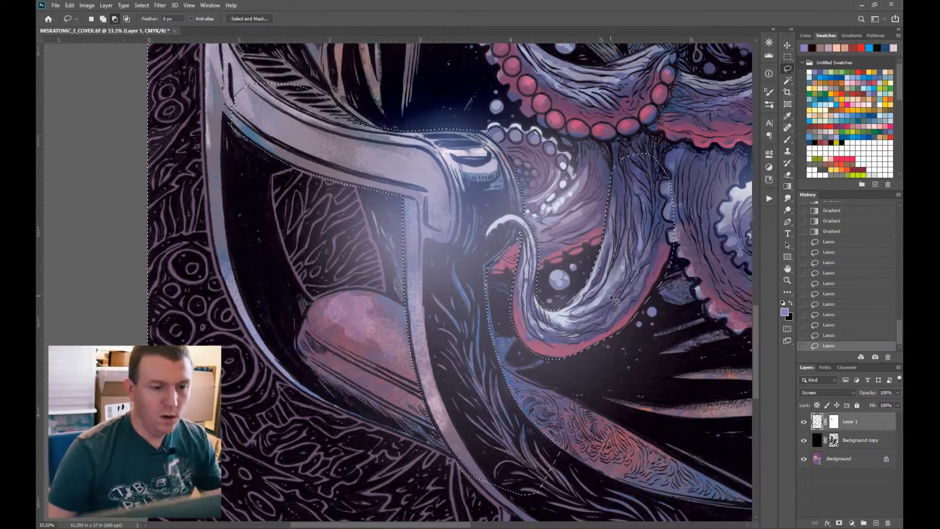
Activate Layer 1's mask for editing with the Gradient tool
key(z)
alt+click(495, 229)
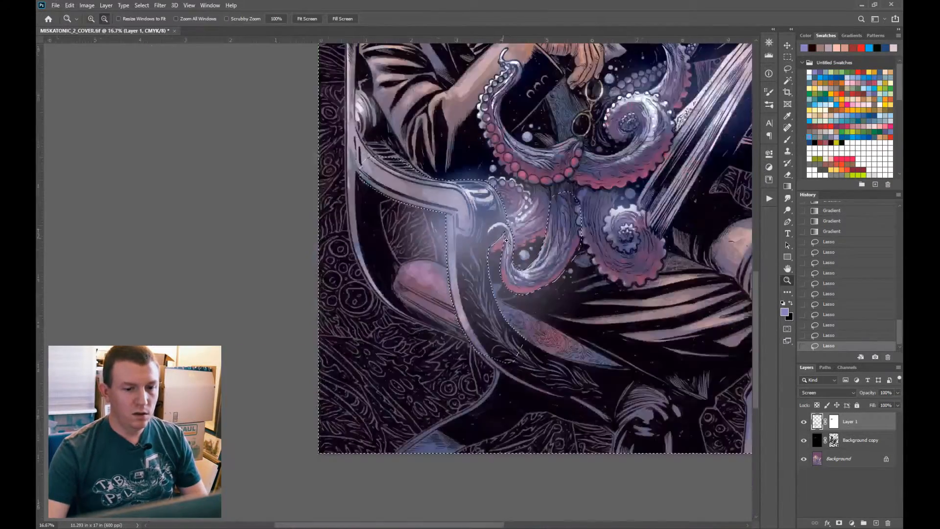
click(835, 423)
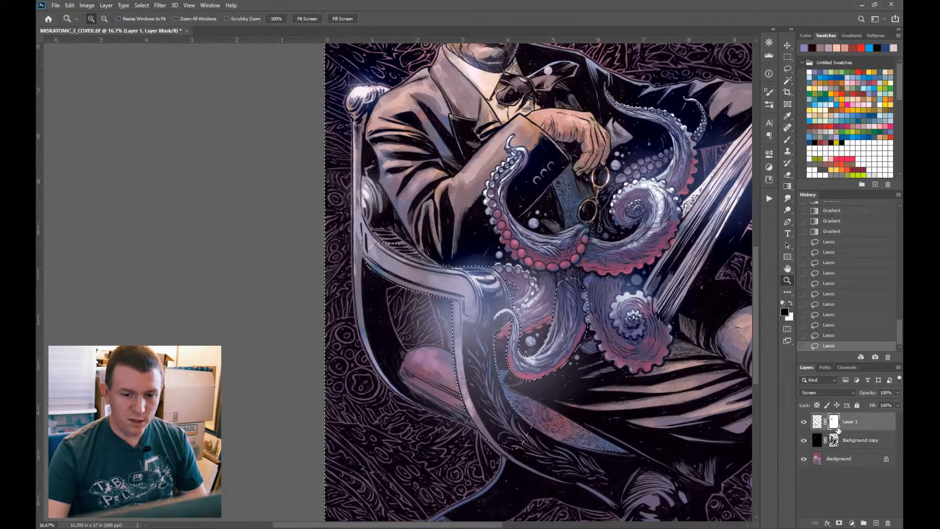
key(g)
drag(474, 322, 495, 284)
key(ctrl+z)
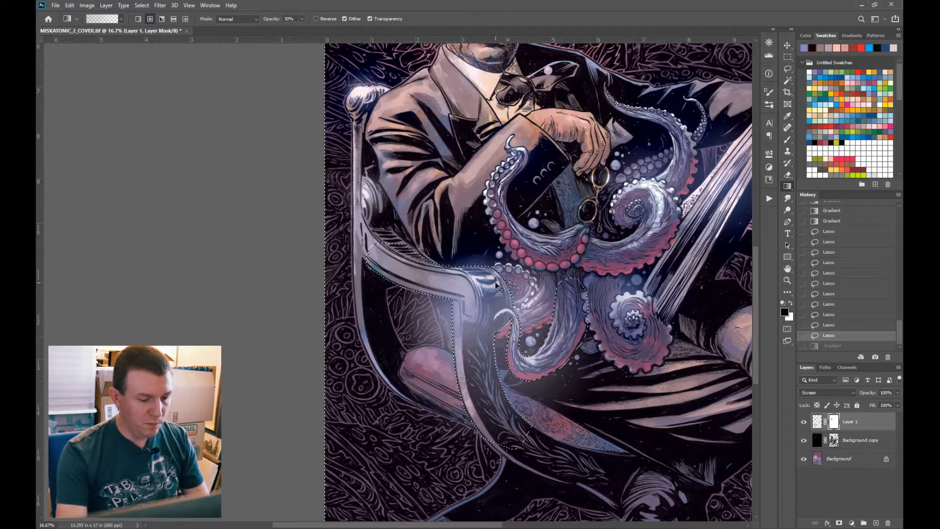
key(ctrl+i)
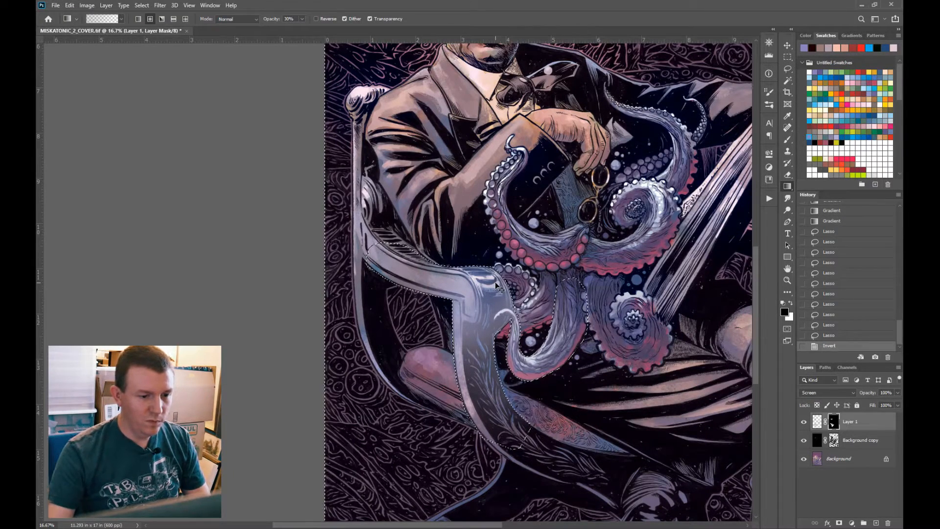
key(ctrl+z)
Invert the selection and mask the glow off the chair arm, front post and tentacle with black radial gradients at 30% and 100% opacity
key(ctrl+shift+i)
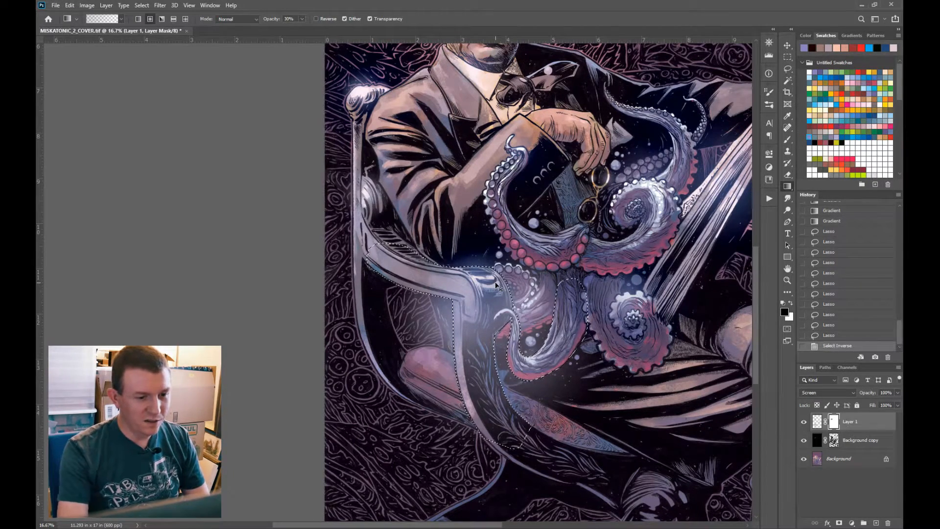
drag(496, 310, 488, 245)
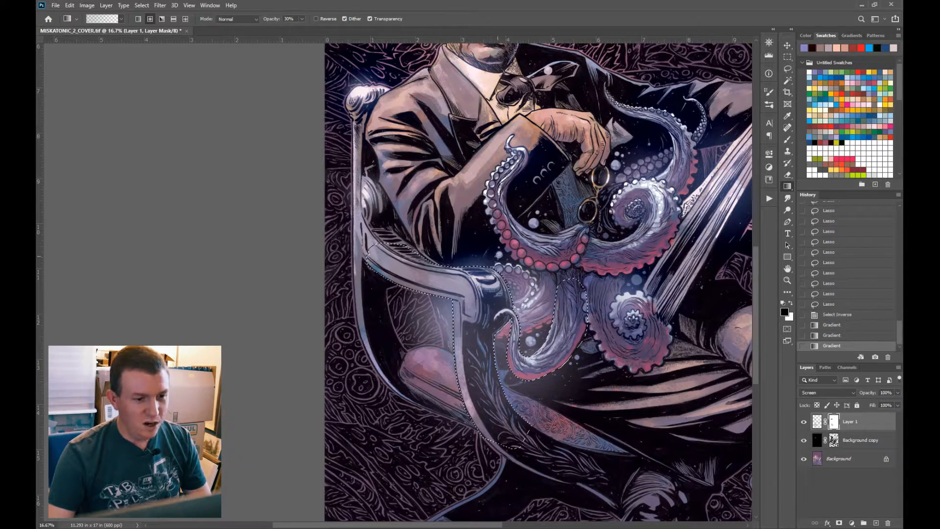
key(0)
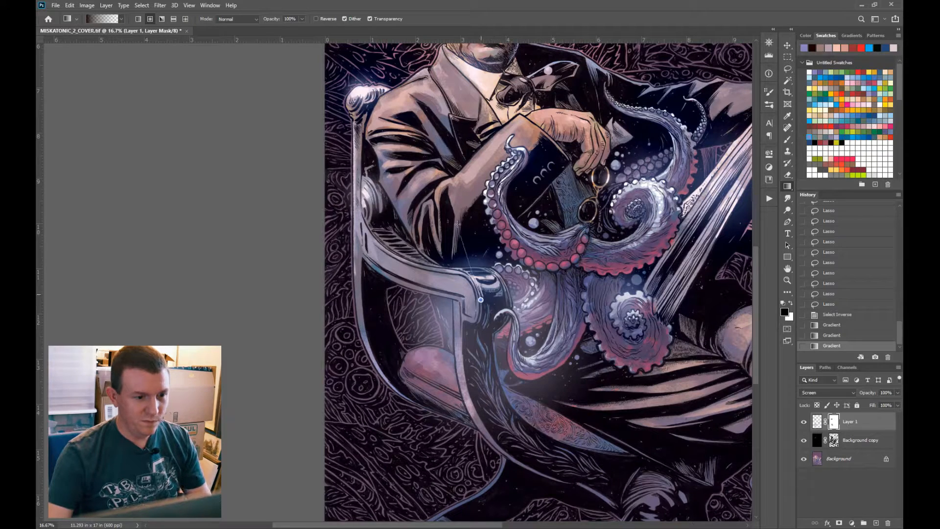
drag(481, 299, 458, 224)
drag(483, 376, 502, 314)
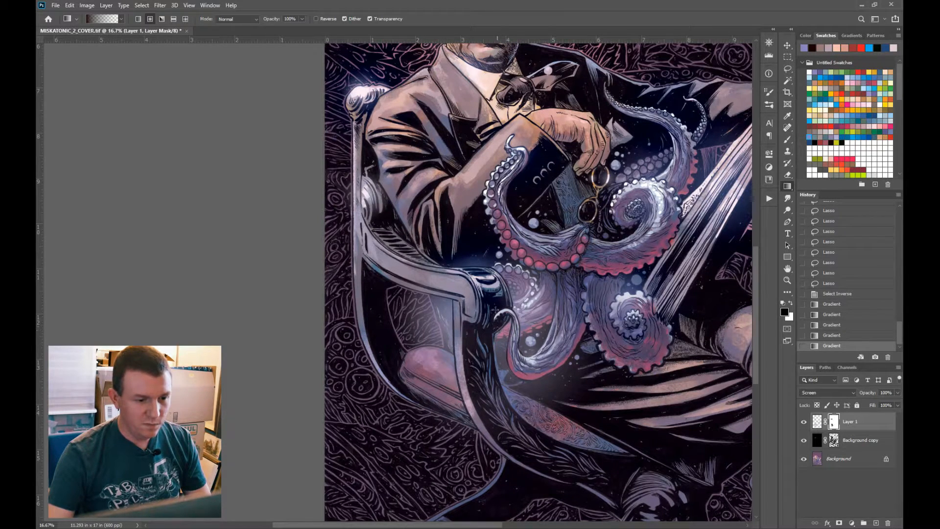
drag(433, 283, 450, 268)
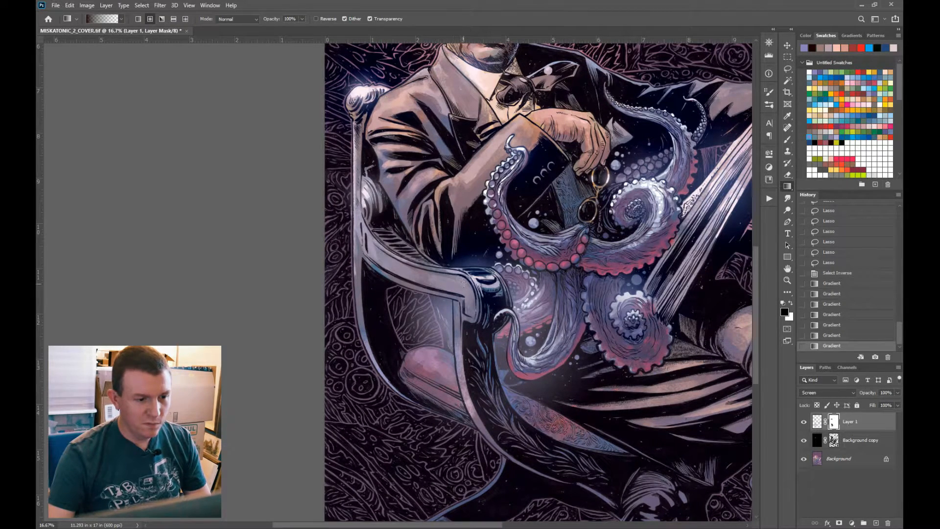
Examine the masked glow around the chair arm within the whole illustration and up close
key(z)
alt+click(465, 292)
drag(505, 291, 500, 307)
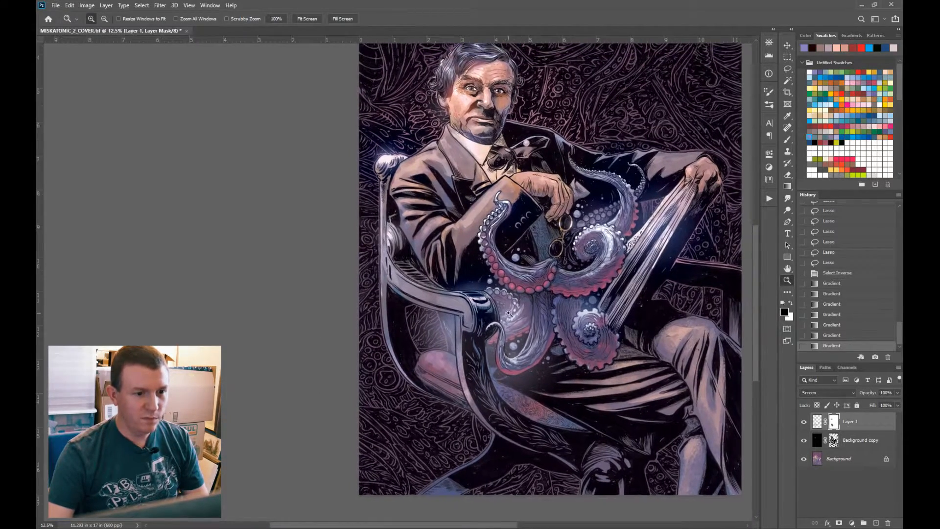
alt+click(542, 278)
alt+click(543, 277)
click(504, 310)
click(505, 310)
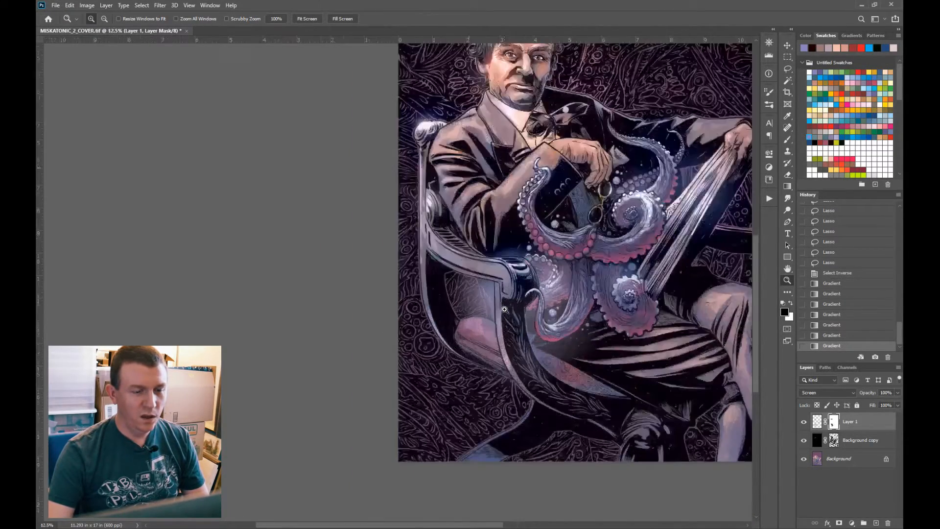
click(504, 309)
drag(568, 278, 524, 295)
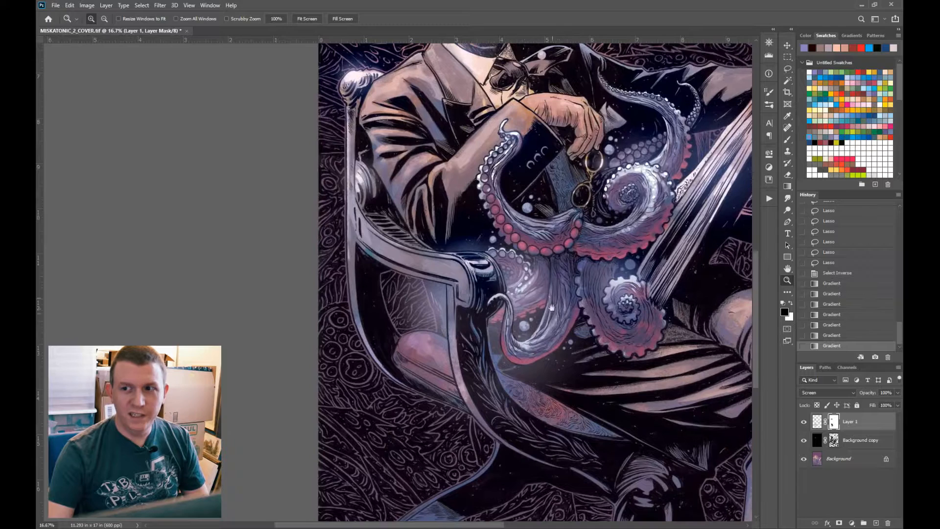
Clear the selection and soften Layer 1's lavender glow around the chair arm, tentacle and seat with the Eraser at 20% opacity
click(406, 298)
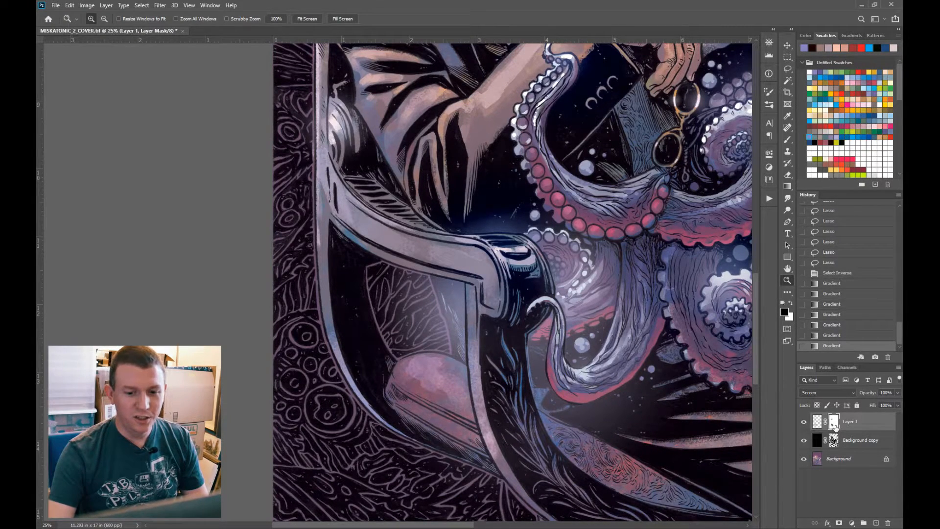
click(814, 425)
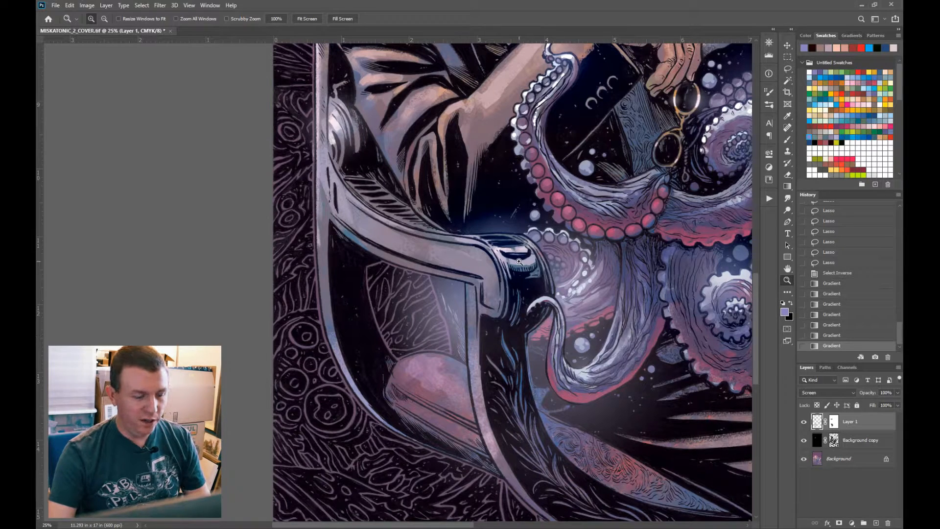
key(e)
mouse_move(424, 290)
mouse_down()
mouse_move(446, 302)
mouse_move(447, 285)
mouse_move(462, 356)
mouse_move(445, 280)
mouse_move(453, 339)
mouse_move(427, 341)
mouse_move(470, 385)
mouse_move(463, 328)
mouse_move(479, 327)
mouse_move(447, 355)
mouse_move(466, 365)
mouse_up()
key(ctrl+d)
drag(452, 344, 453, 280)
drag(473, 226, 532, 219)
click(543, 255)
drag(565, 289, 582, 292)
click(583, 293)
click(573, 301)
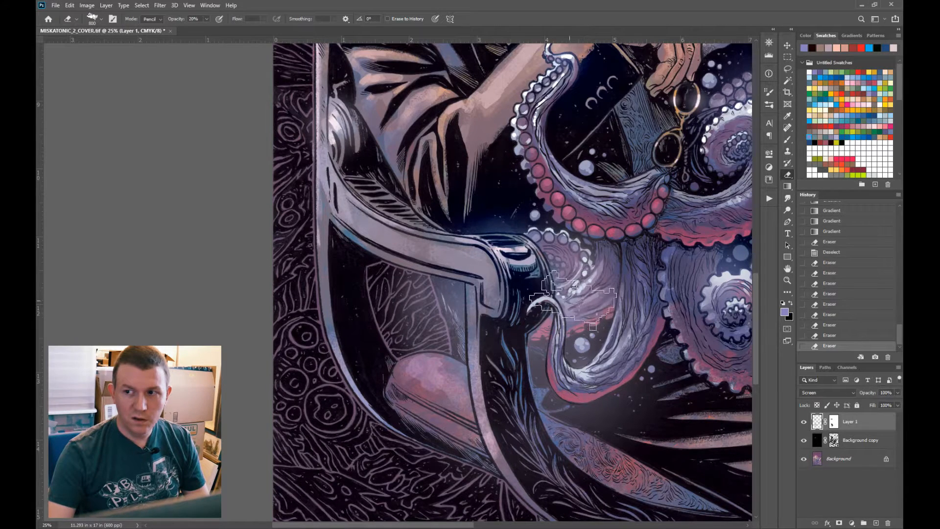
click(586, 351)
click(564, 375)
click(558, 364)
click(573, 409)
click(587, 383)
click(607, 344)
click(509, 418)
click(473, 408)
click(414, 354)
click(542, 407)
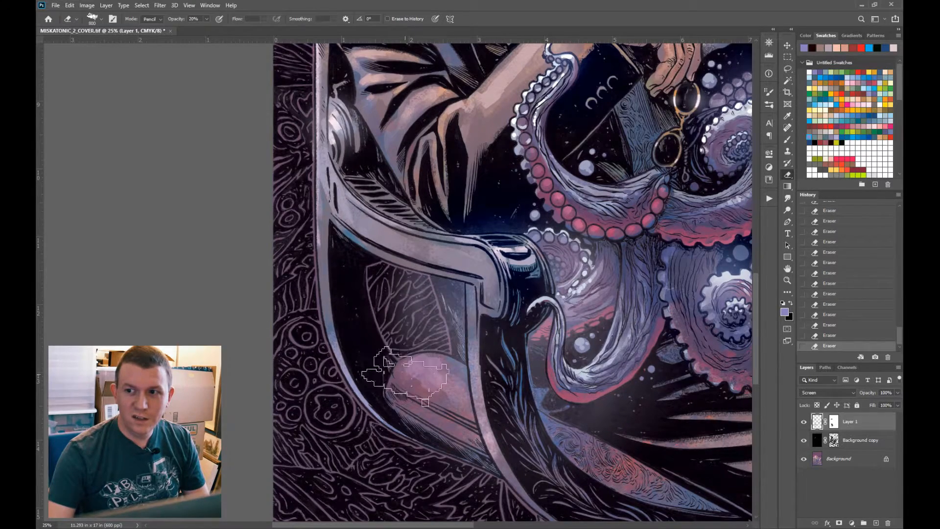
Display Layer 1's mask alone, select its white area with the Magic Wand, and return to the layer's artwork
drag(496, 279, 410, 350)
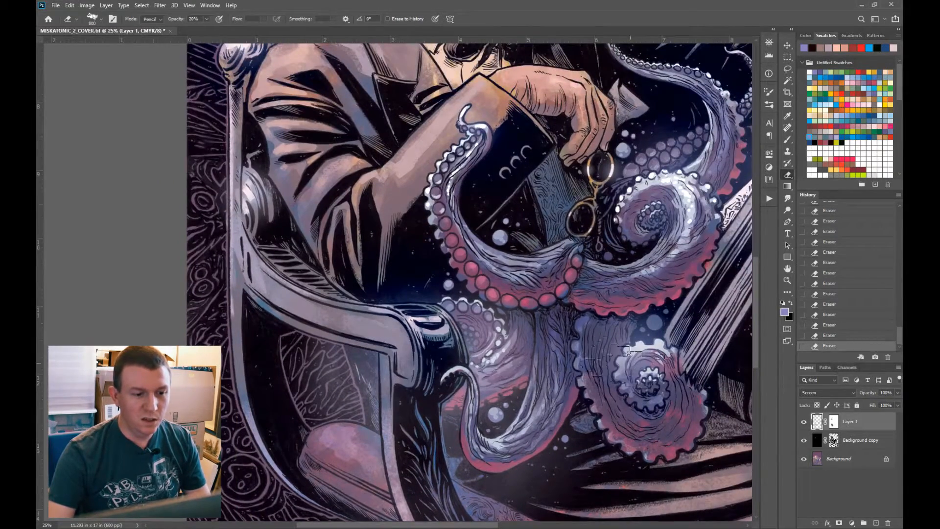
key(z)
alt+click(534, 367)
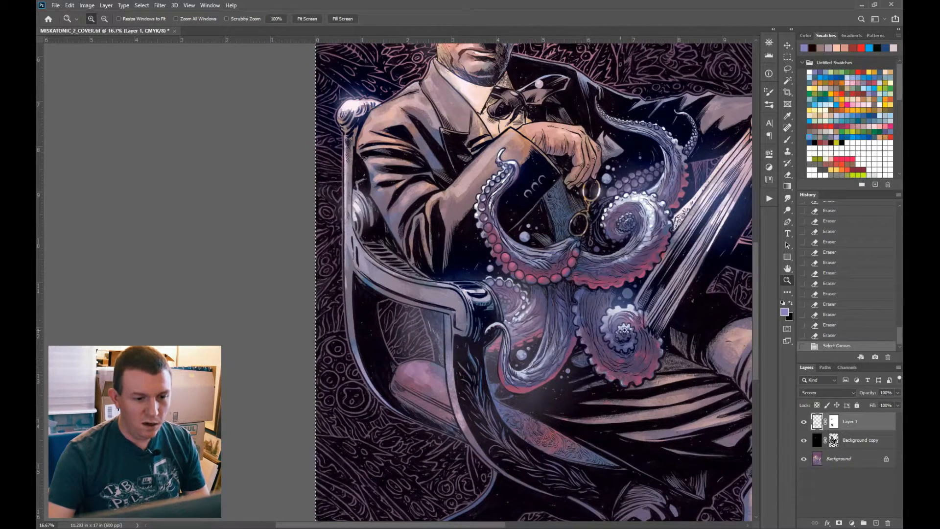
alt+click(832, 422)
key(ctrl+d)
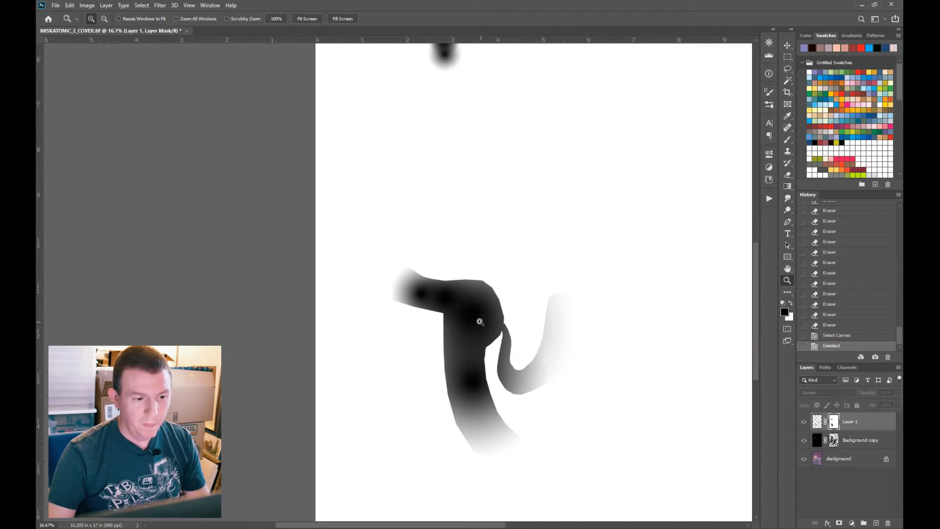
key(w)
click(487, 251)
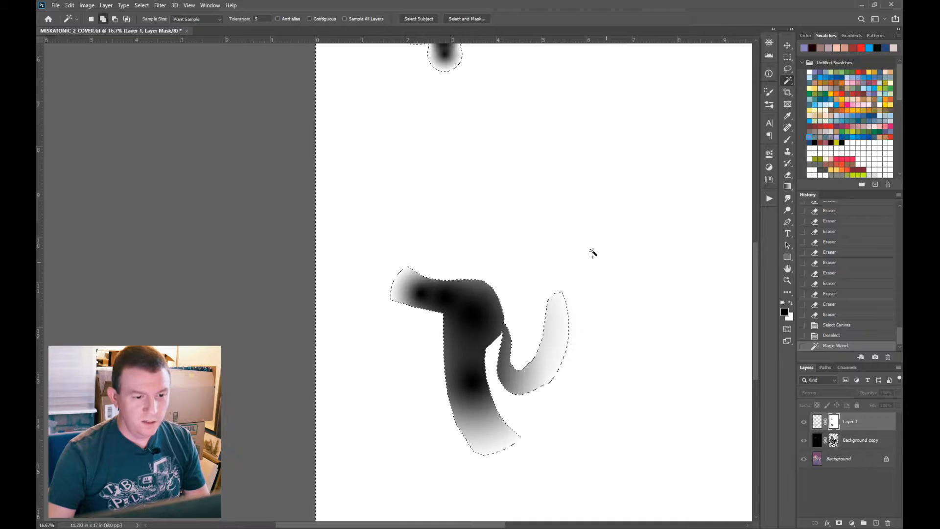
drag(540, 271, 578, 274)
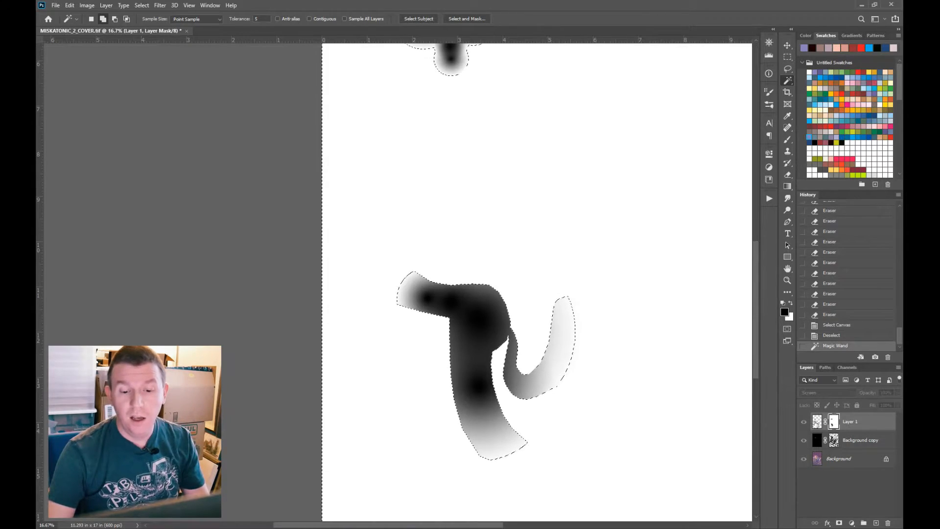
click(815, 422)
Choose a black swatch as the foreground color and change its mix to C 100, M 60, Y 0, K 0
key(z)
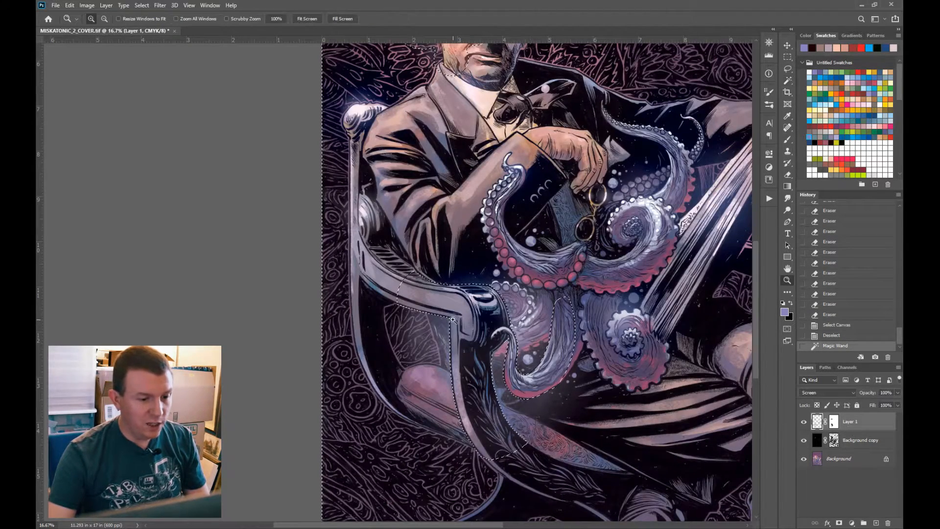
click(453, 327)
drag(556, 371, 557, 351)
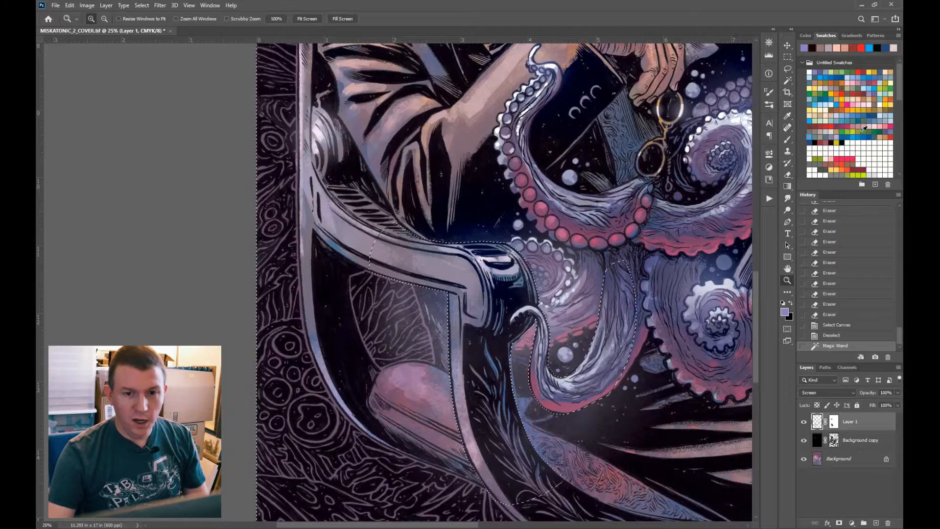
click(815, 142)
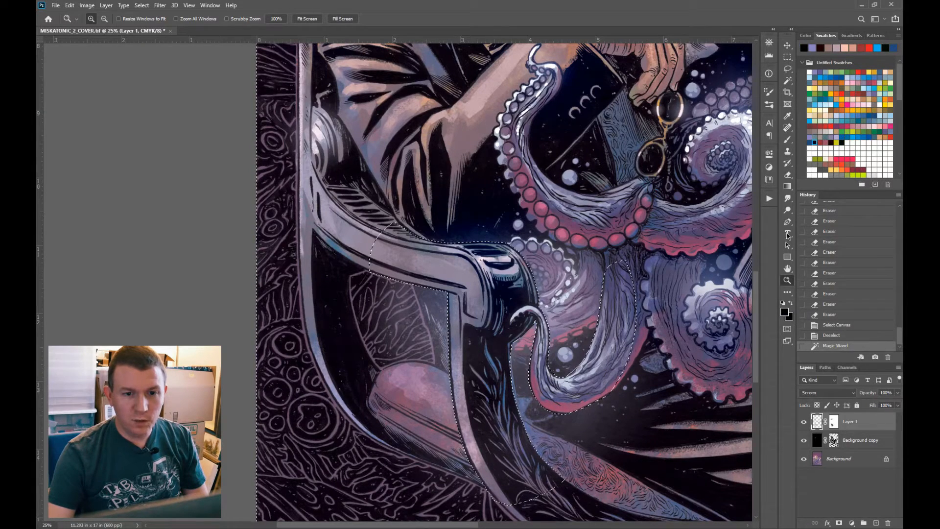
click(784, 312)
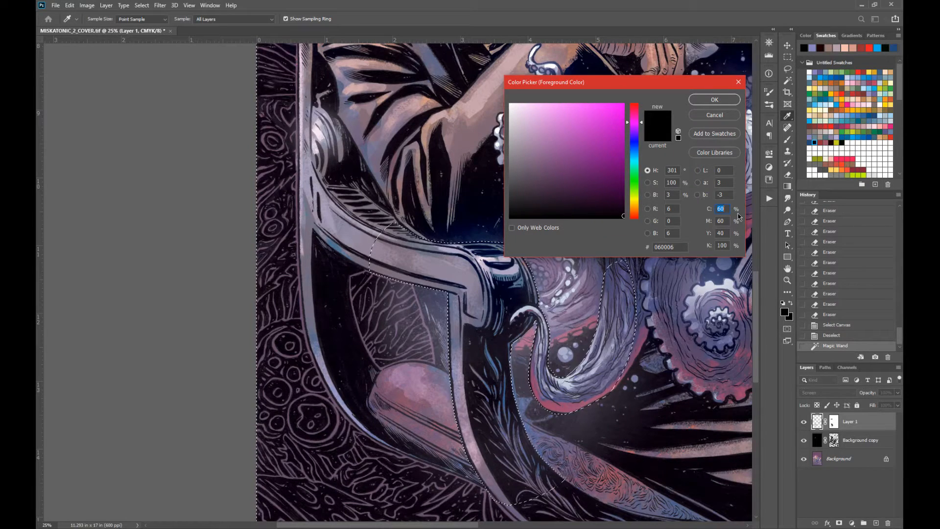
text(100)
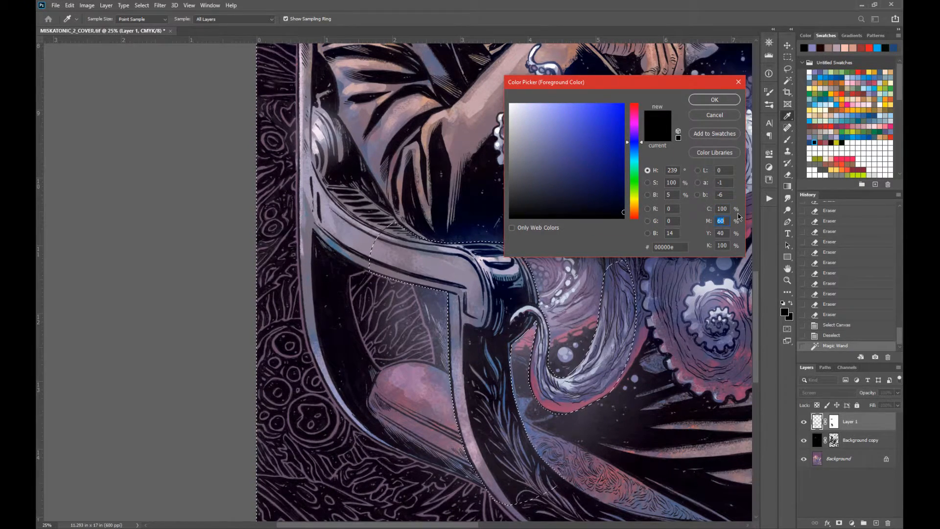
text(80)
key(Tab)
text(0)
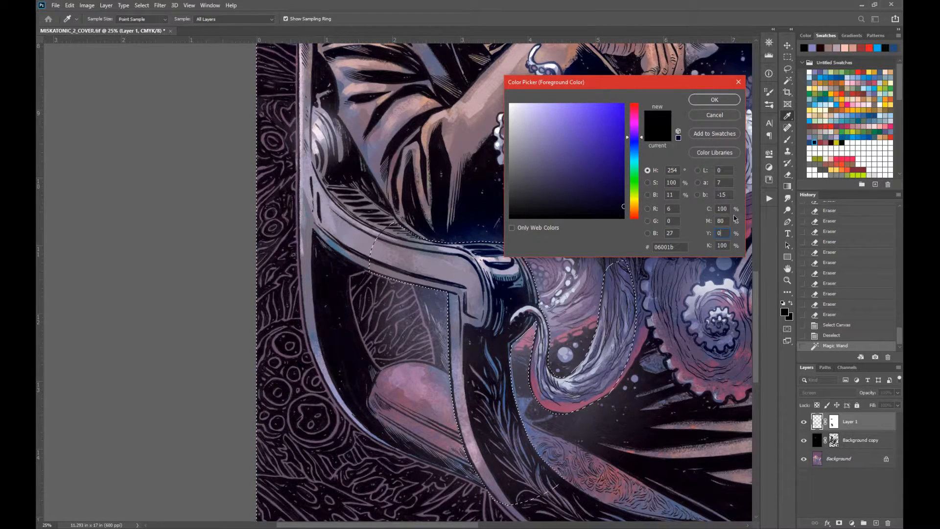
double_click(723, 220)
text(60)
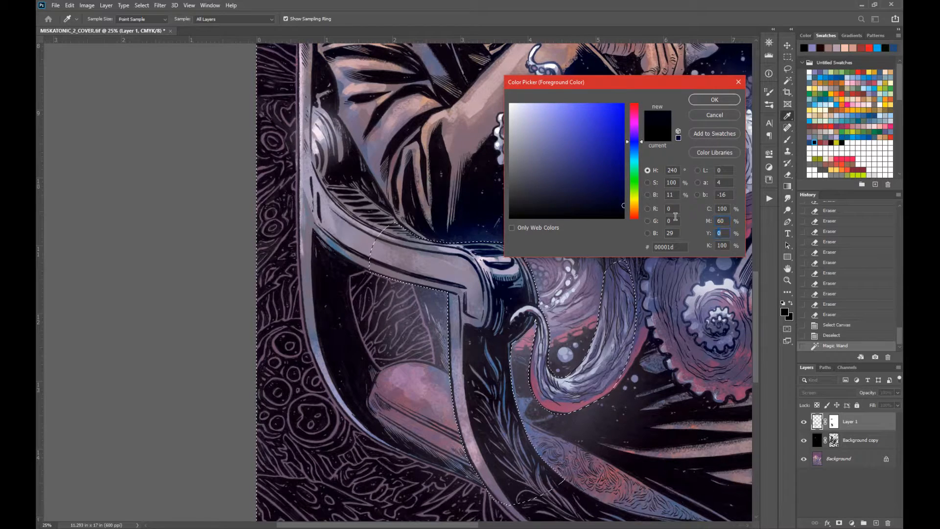
key(Tab)
text(0)
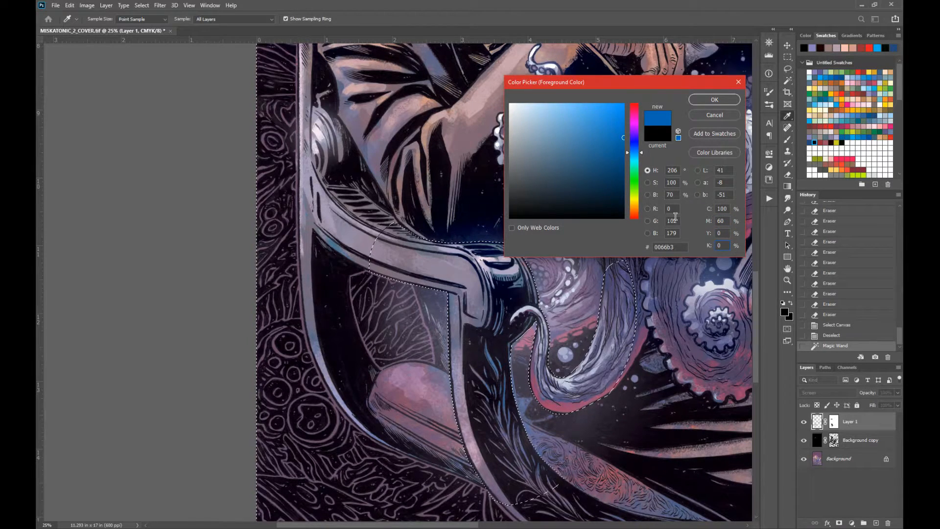
Set the foreground color to C 60, M 100, Y 0, K 100 and activate the Gradient tool
double_click(723, 208)
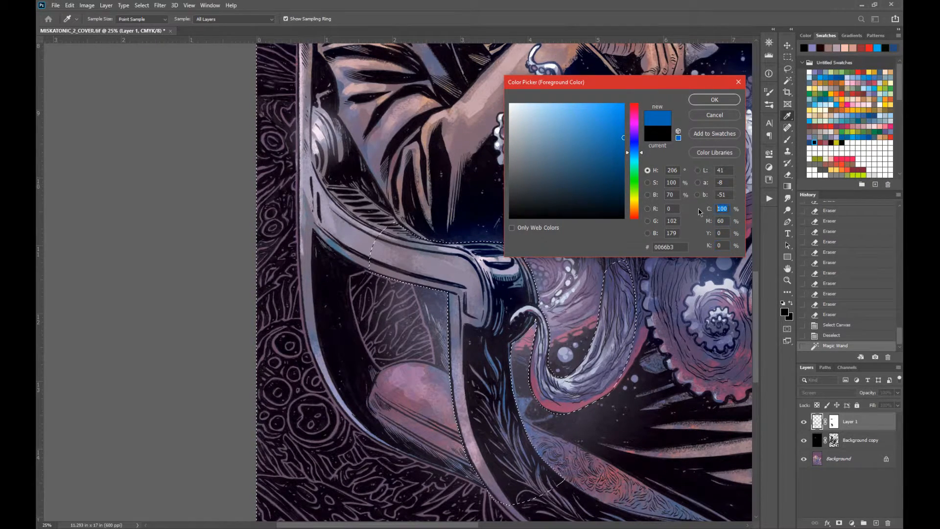
text(80)
key(Tab)
text(80)
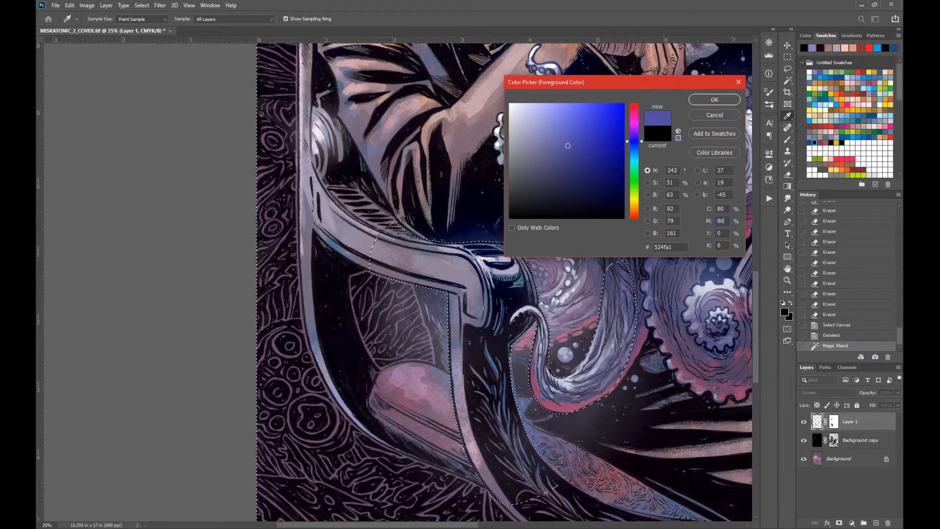
double_click(726, 221)
text(100)
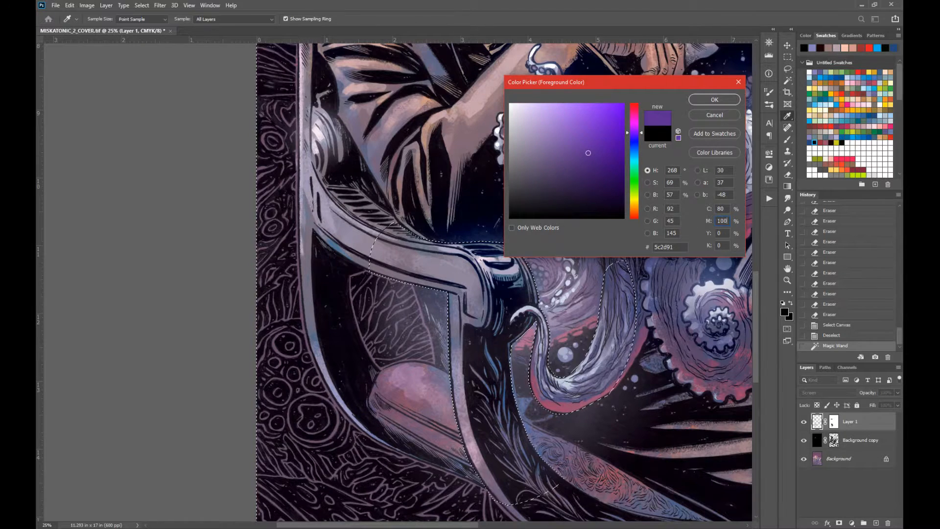
double_click(723, 209)
text(60)
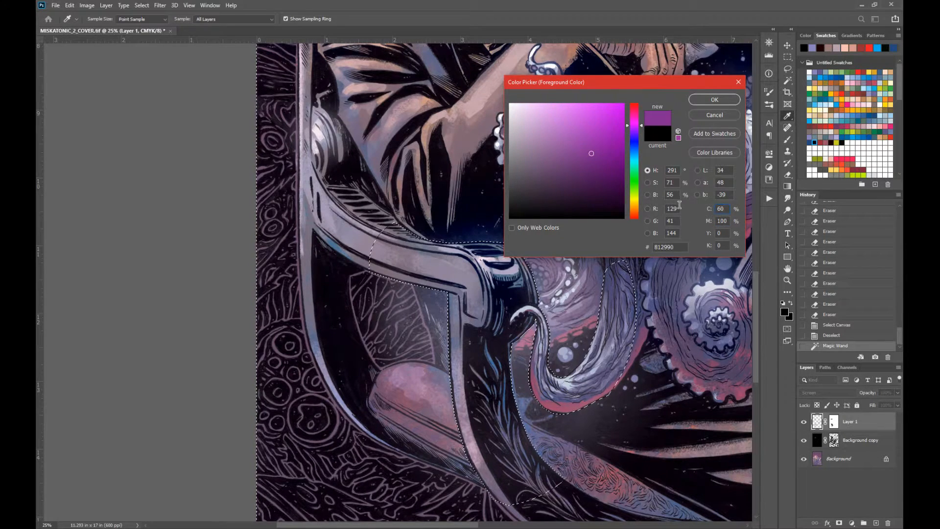
text(100)
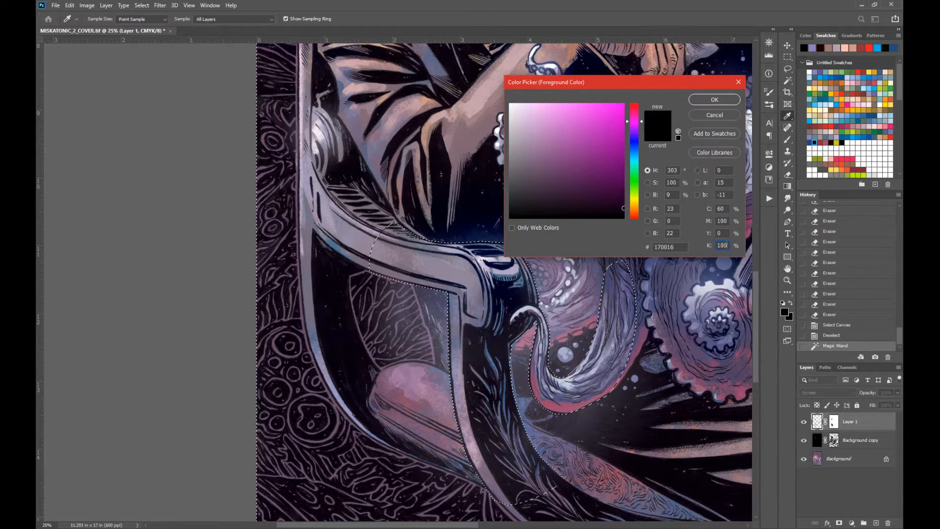
key(Return)
click(788, 186)
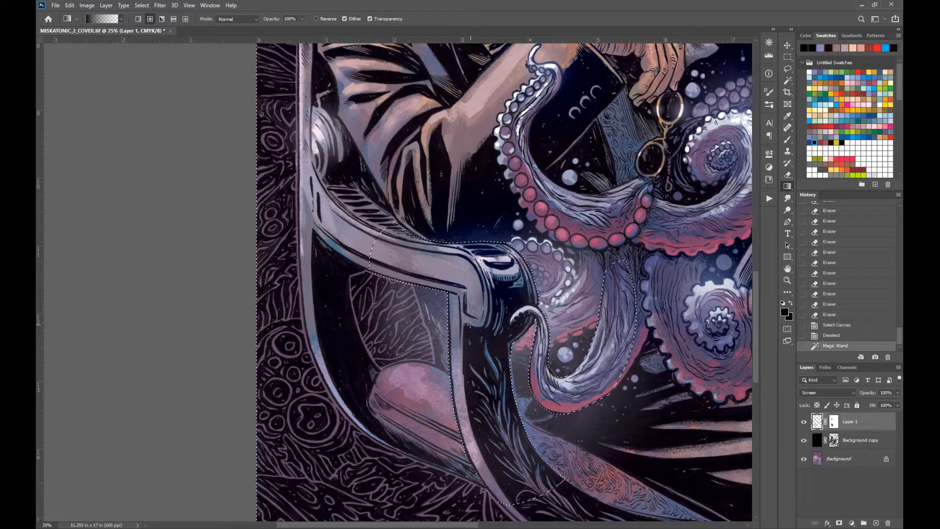
Undo the gradient on Layer 1, apply purple-black gradients to Background copy around the chair arm and tentacles instead, and clear the selection
key(ctrl+z)
click(872, 445)
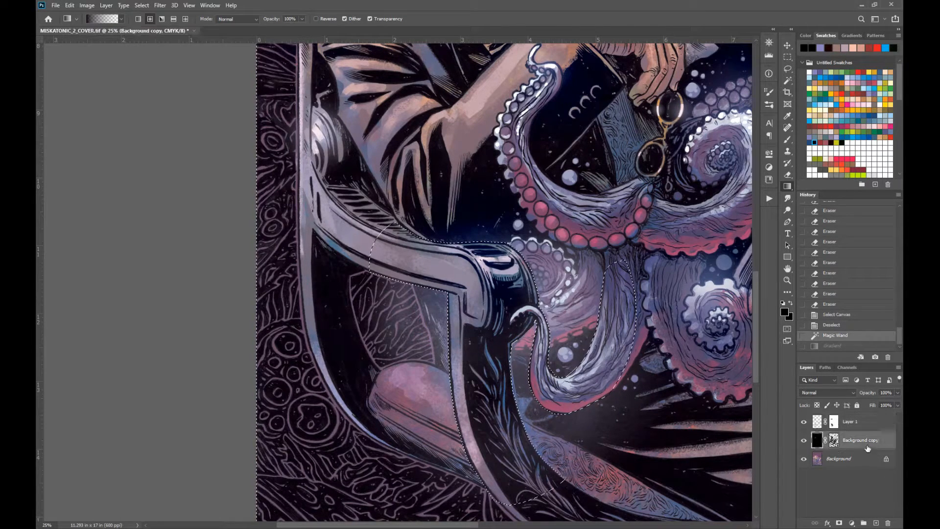
drag(476, 314, 474, 265)
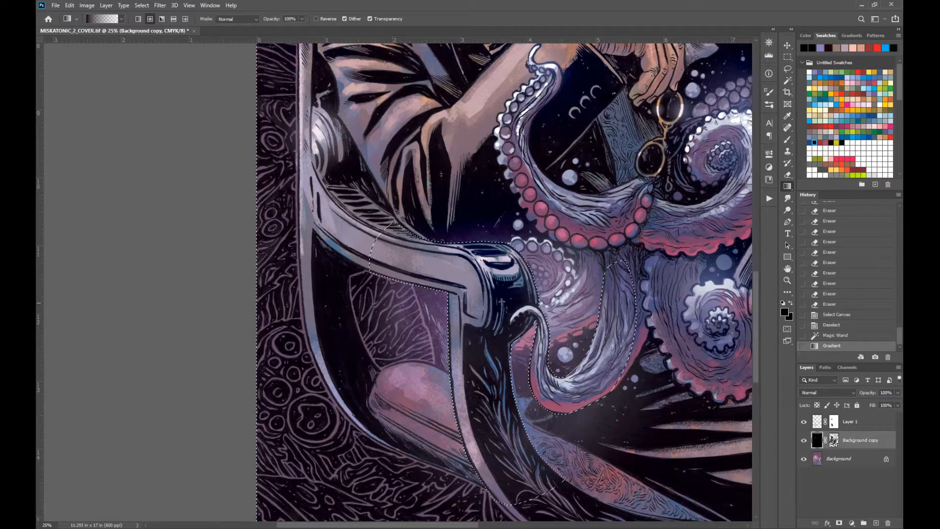
drag(512, 302, 462, 274)
drag(623, 262, 433, 449)
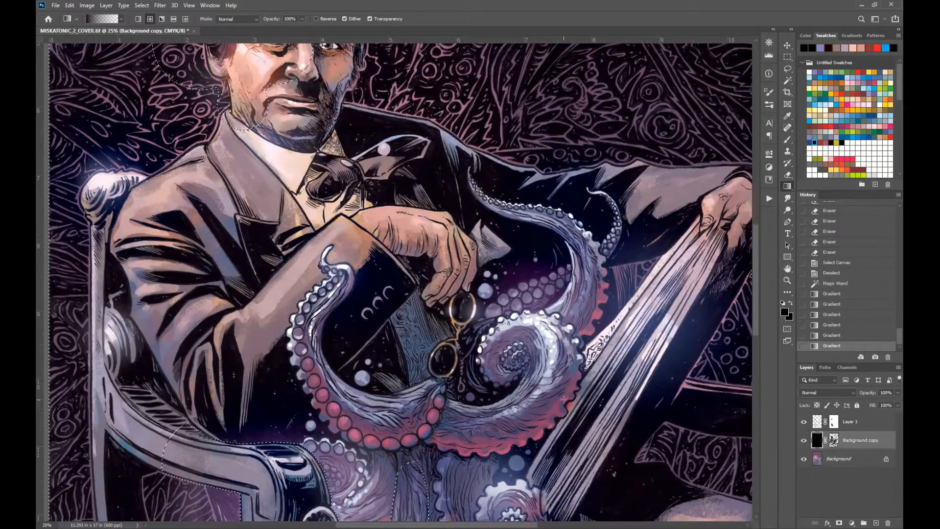
key(z)
alt+click(482, 325)
alt+click(482, 325)
drag(483, 338, 531, 324)
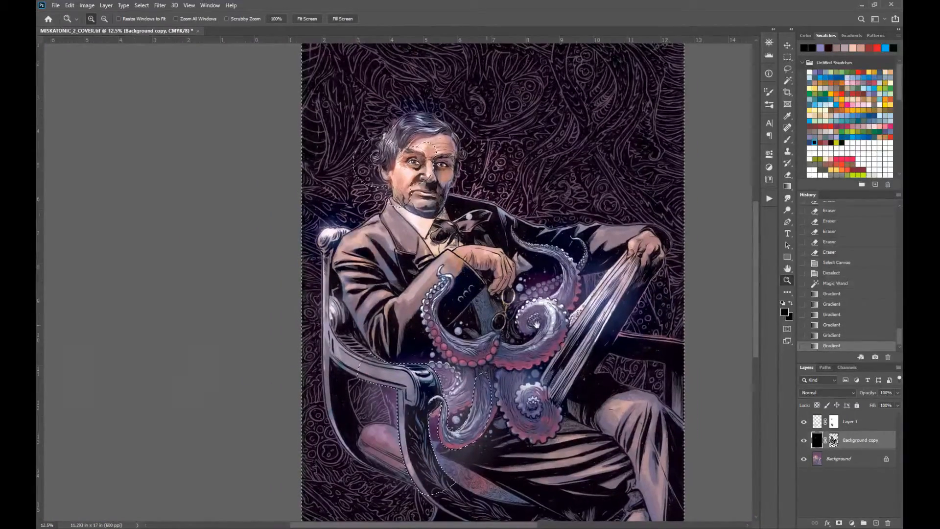
key(ctrl+d)
Examine the whole cover composition and the tentacle and chair areas at several magnifications to judge the color and glow balance
alt+click(530, 324)
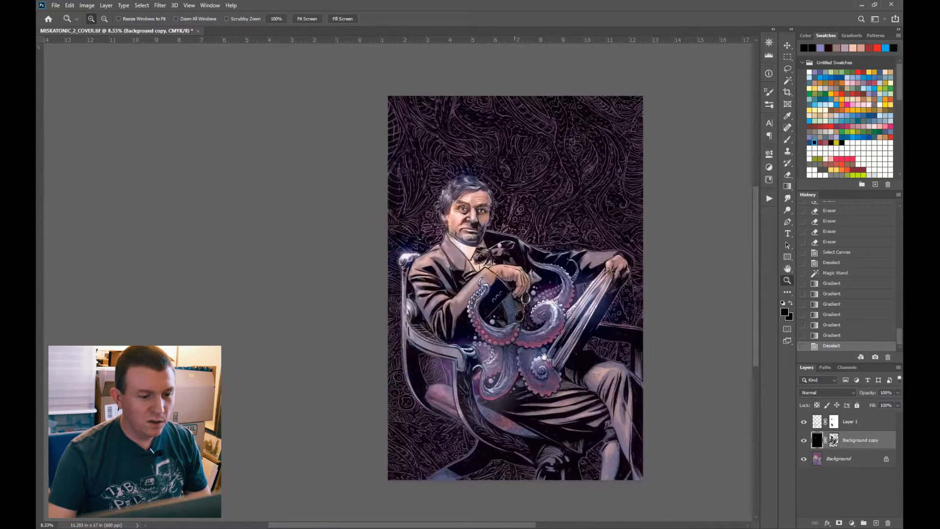
click(518, 377)
drag(519, 376, 533, 383)
alt+click(545, 374)
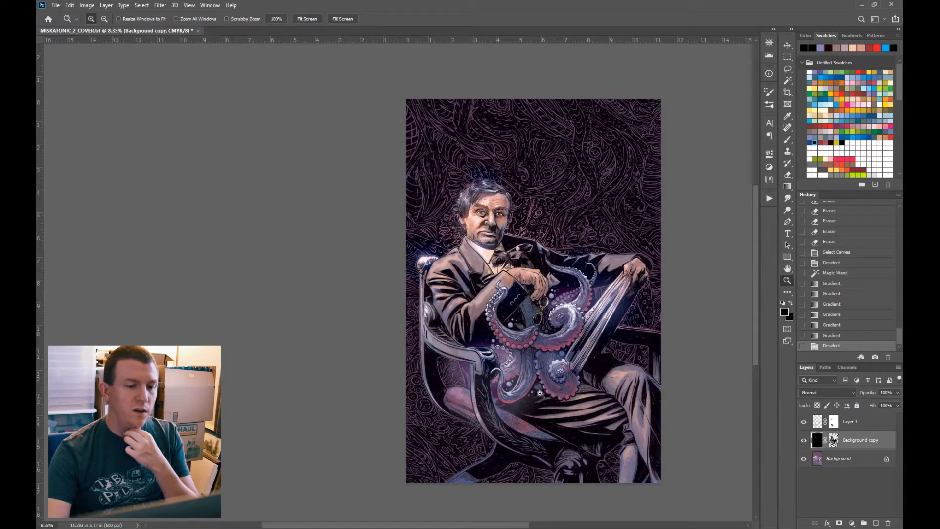
click(546, 317)
drag(639, 402, 588, 346)
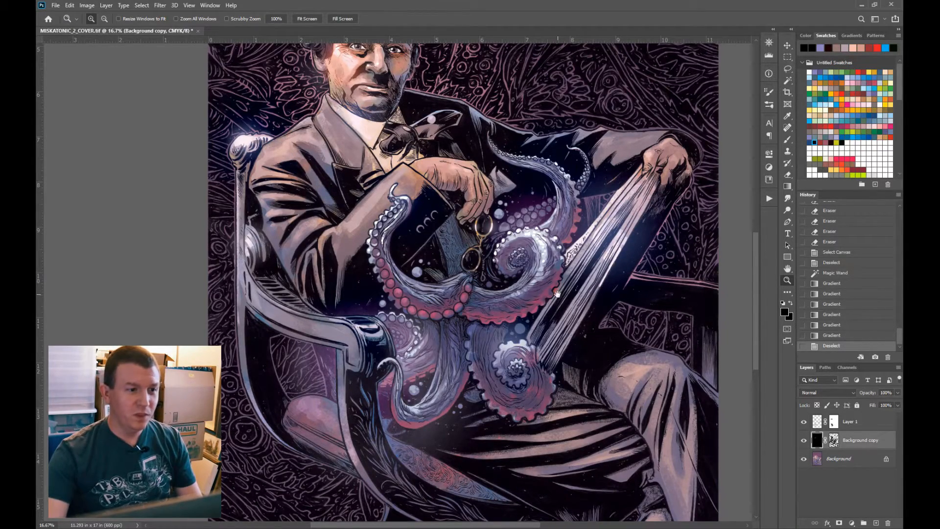
drag(557, 294, 546, 355)
alt+click(546, 354)
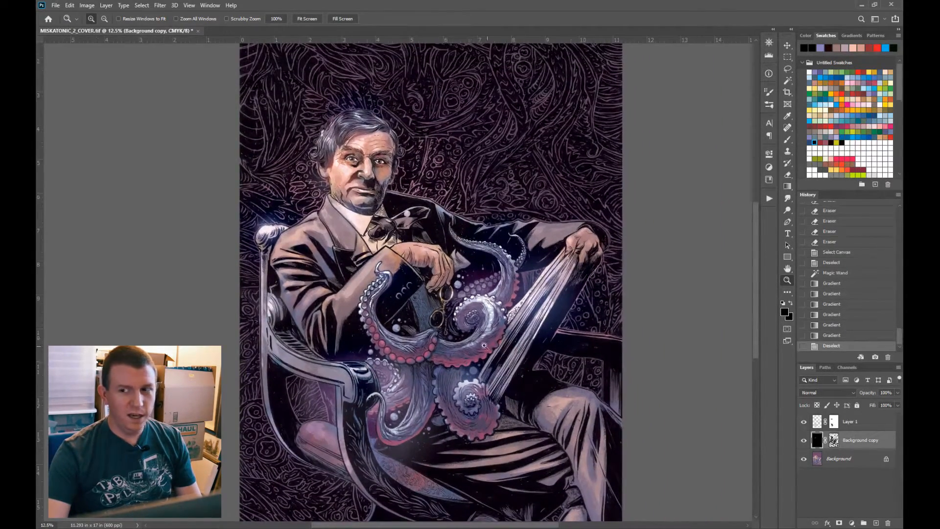
alt+click(463, 332)
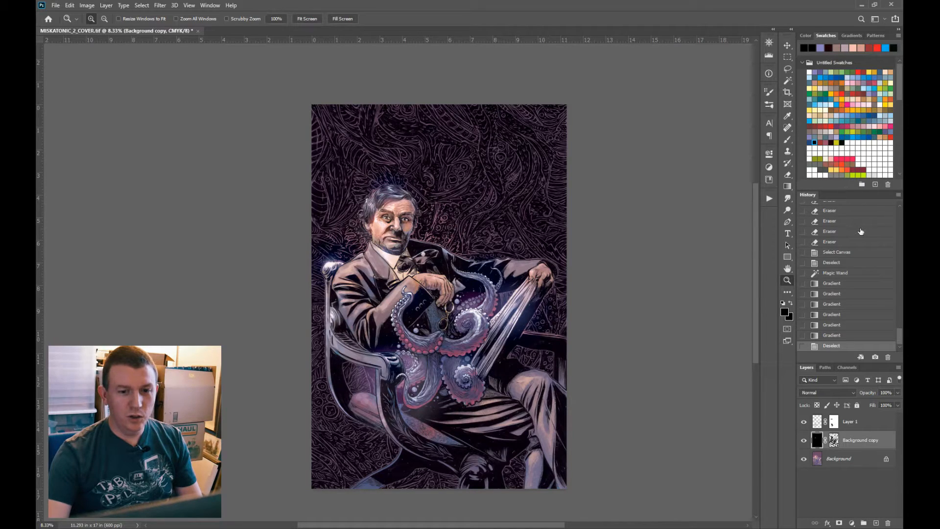
Save the cover file MISKATONIC_2_COVER.tif
scroll(861, 231, up, 10)
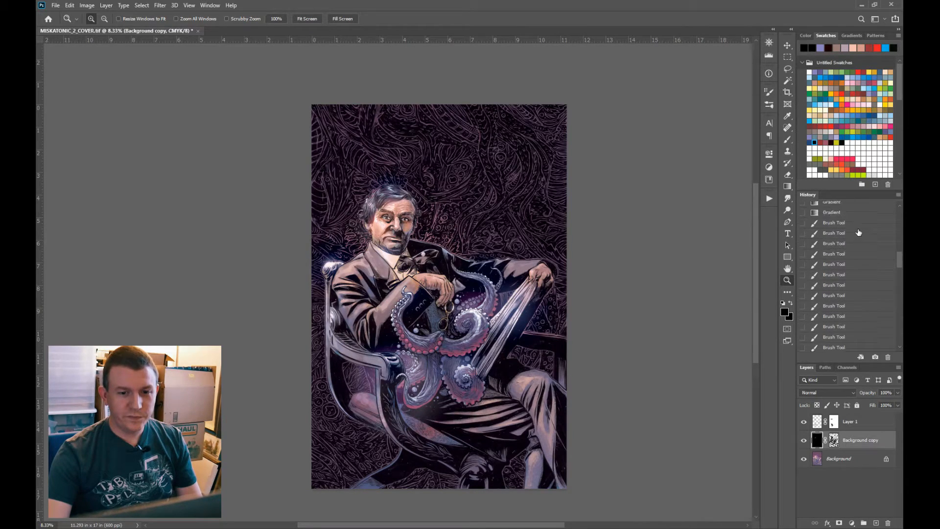
scroll(849, 240, down, 6)
key(ctrl+s)
Compare the cover's opening history snapshot side by side with a duplicate document of the latest state, and close the duplicate
scroll(841, 253, up, 6)
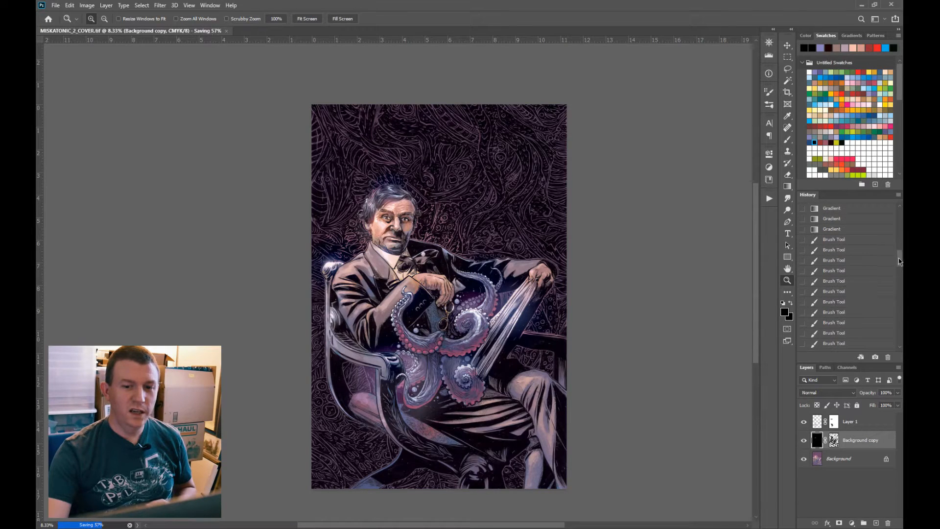
drag(897, 257, 899, 211)
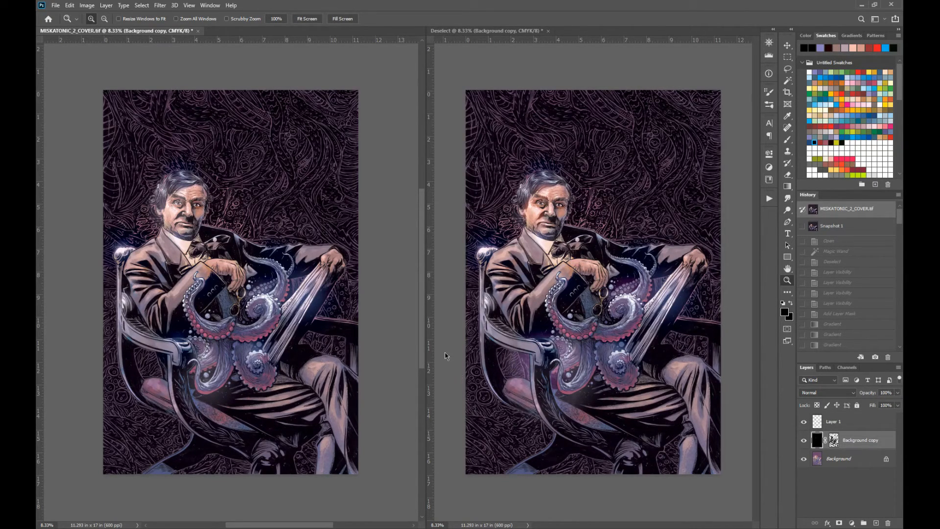
click(549, 30)
click(470, 198)
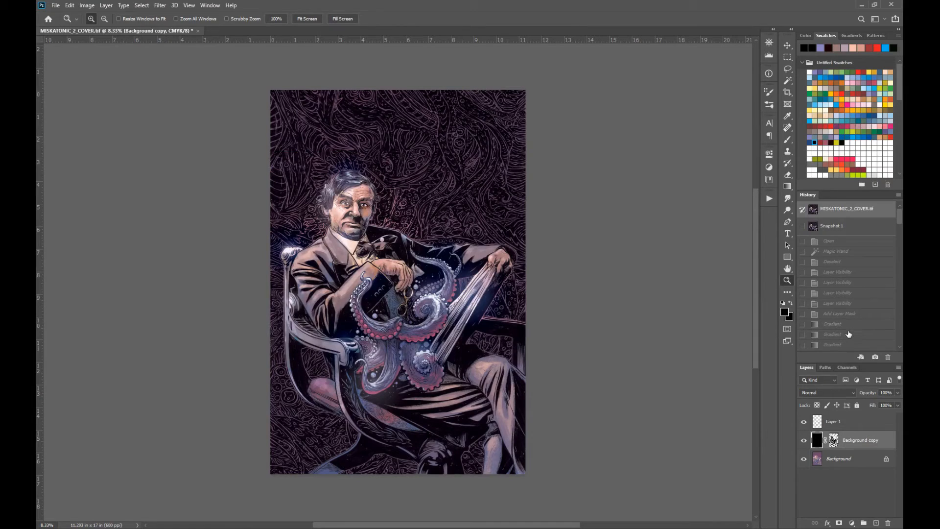
Return the cover from its opening snapshot to the saved Deselect state at the end of the history
scroll(901, 342, down, 10)
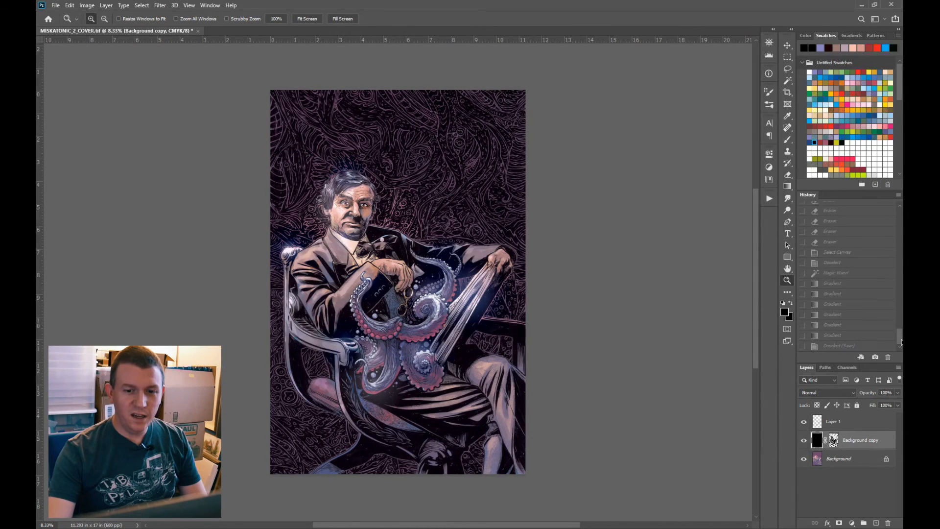
click(889, 346)
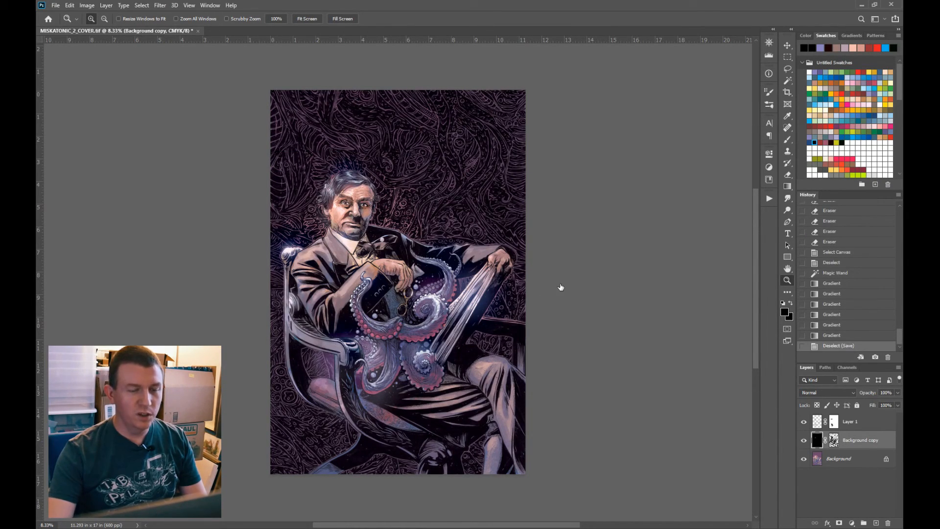